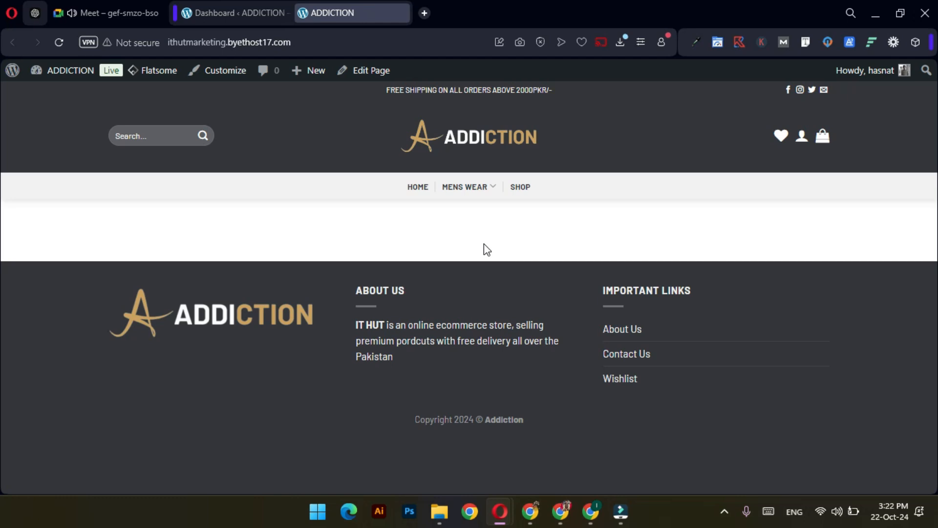
Open the store's home page for editing in UX Builder and look over the Flatsome templates offered.
{"action": "mouse_move", "coordinate": [361, 77]}
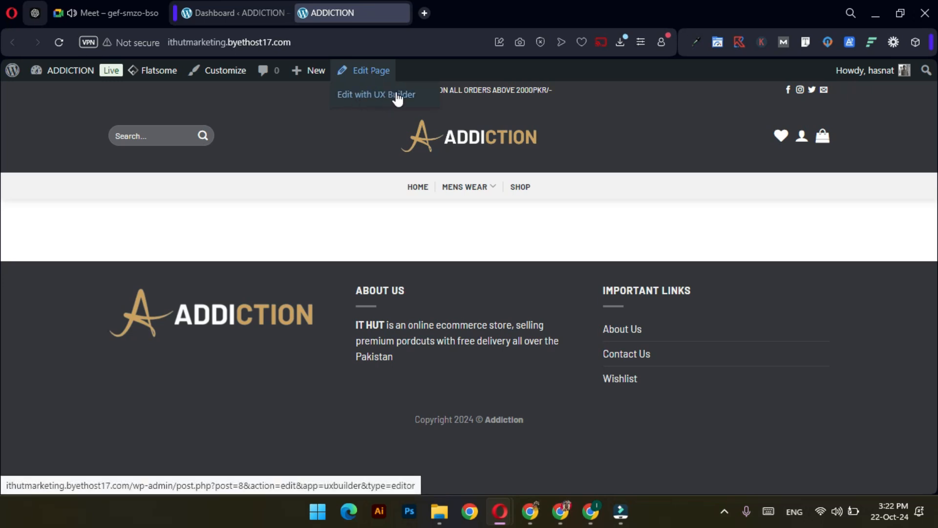
{"action": "left_click", "coordinate": [406, 96]}
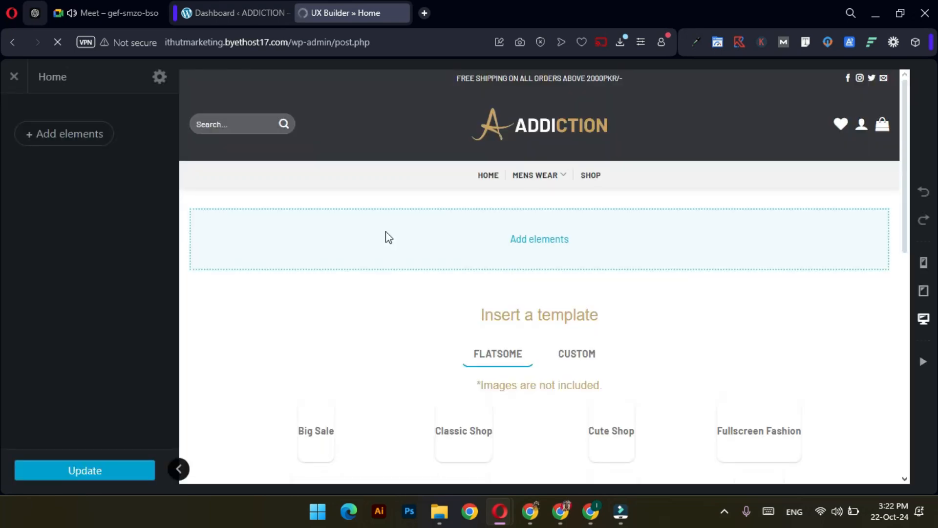
{"action": "scroll", "coordinate": [402, 312], "scroll_direction": "down", "scroll_amount": 3}
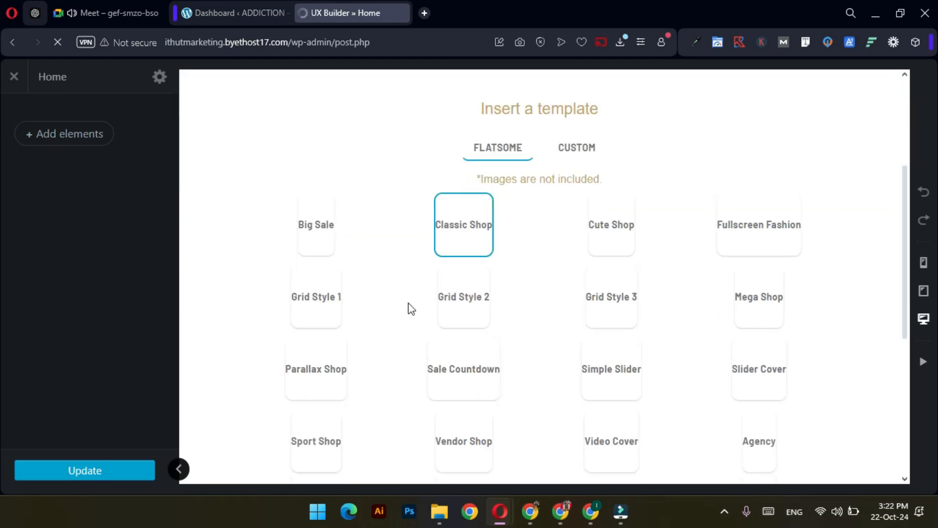
{"action": "scroll", "coordinate": [387, 239], "scroll_direction": "up", "scroll_amount": 3}
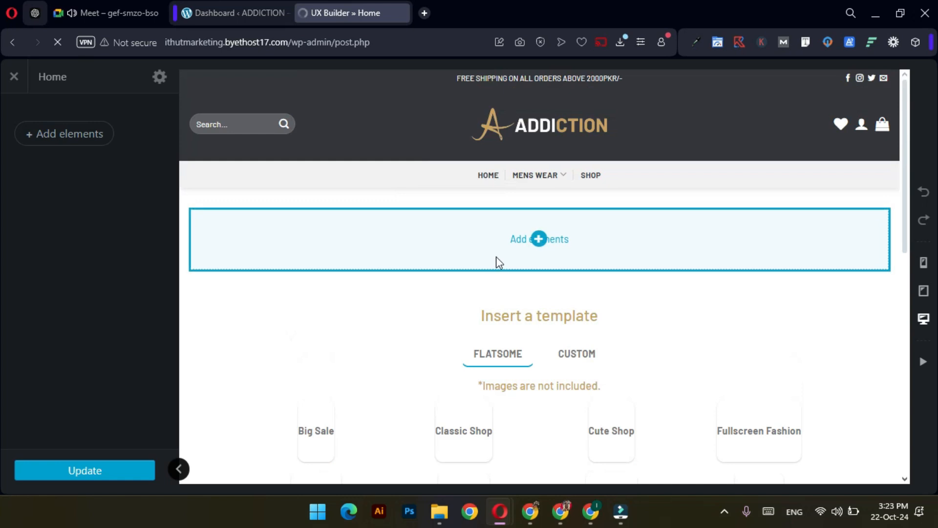
{"action": "scroll", "coordinate": [470, 311], "scroll_direction": "down", "scroll_amount": 3}
{"action": "scroll", "coordinate": [461, 287], "scroll_direction": "up", "scroll_amount": 3}
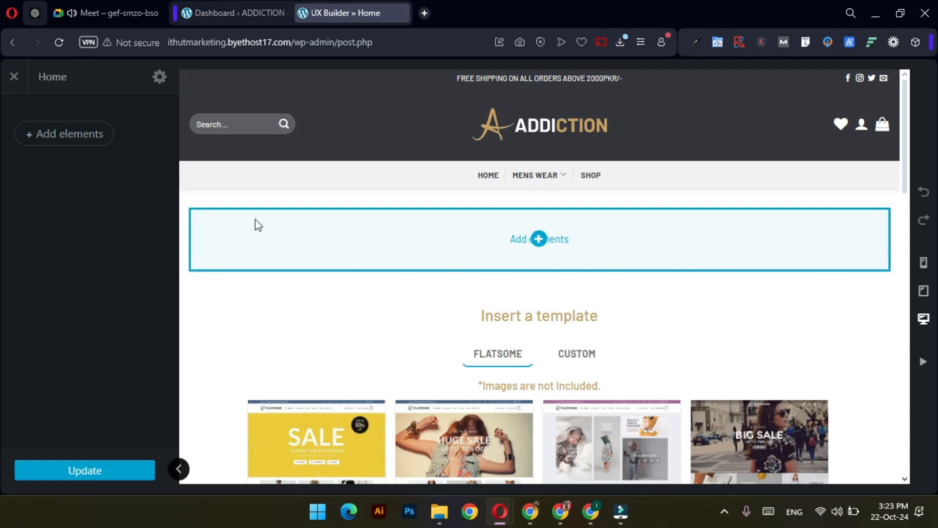
Bring up the elements that can be added to the page and browse the layout and content choices.
{"action": "left_click", "coordinate": [78, 138]}
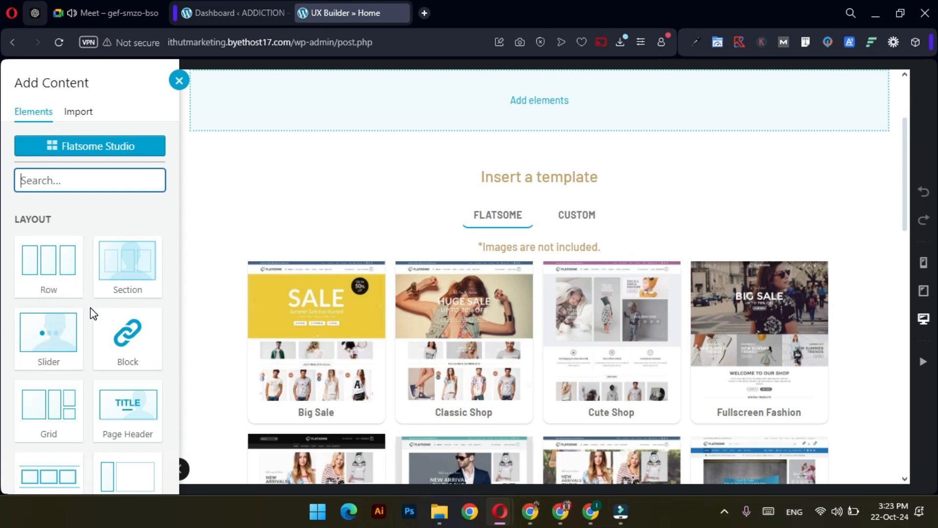
{"action": "scroll", "coordinate": [93, 313], "scroll_direction": "down", "scroll_amount": 12}
{"action": "scroll", "coordinate": [92, 313], "scroll_direction": "down", "scroll_amount": 12}
{"action": "scroll", "coordinate": [93, 313], "scroll_direction": "down", "scroll_amount": 10}
{"action": "scroll", "coordinate": [89, 309], "scroll_direction": "up", "scroll_amount": 20}
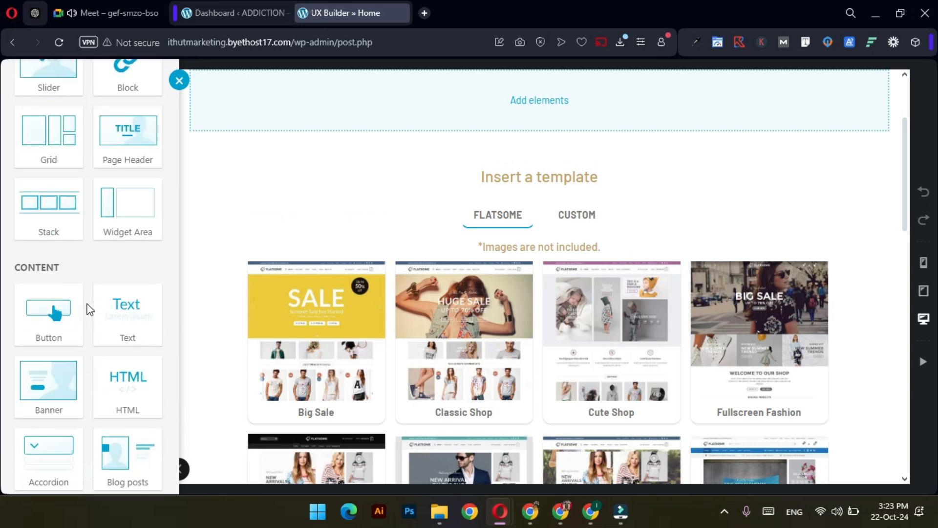
{"action": "scroll", "coordinate": [89, 309], "scroll_direction": "up", "scroll_amount": 5}
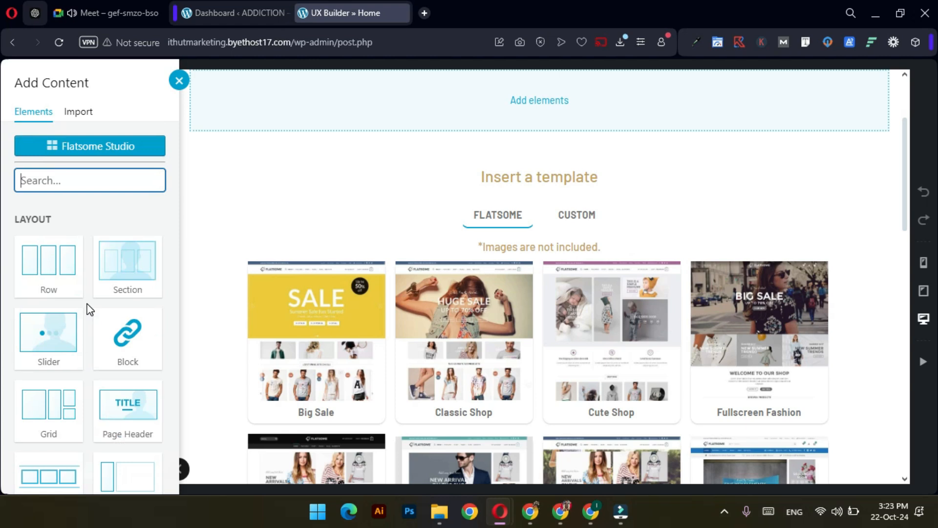
Search the web for "fieura" in a new browser tab and look through the results.
{"action": "left_click", "coordinate": [424, 13]}
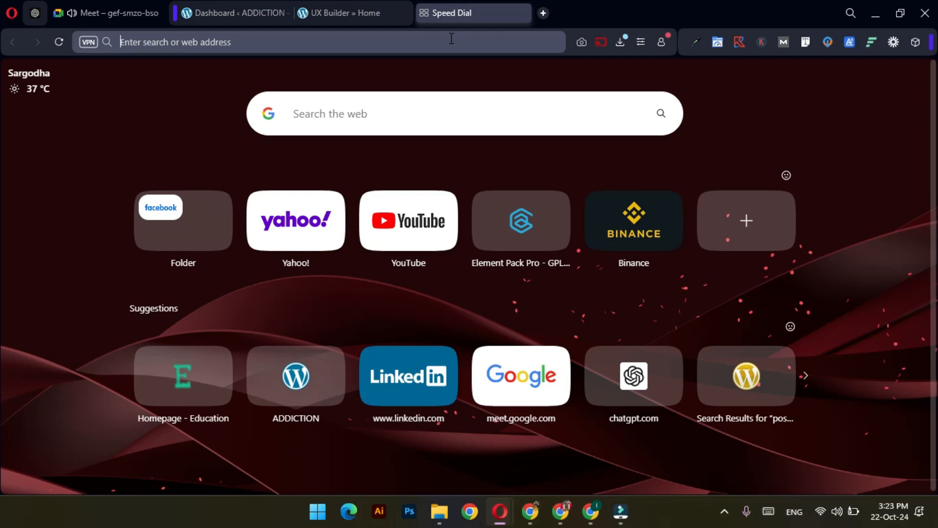
{"action": "type", "text": "fieura"}
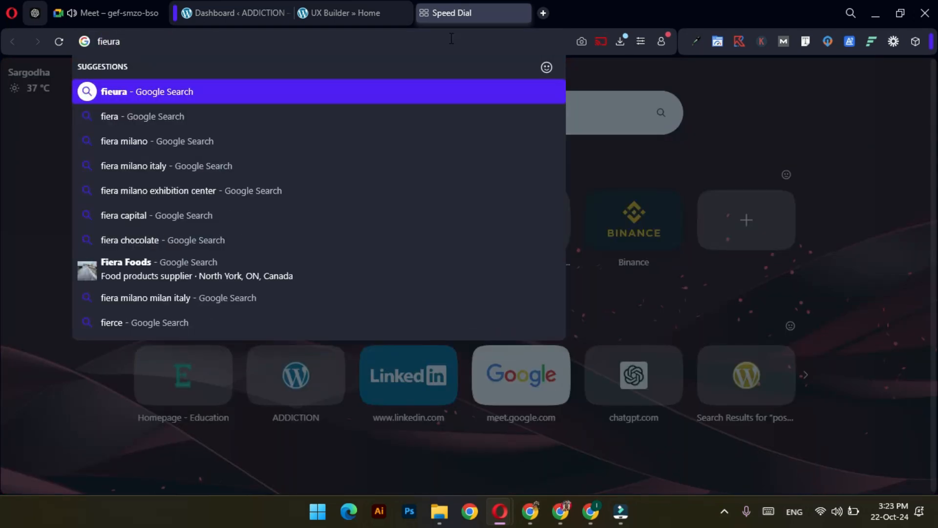
{"action": "key", "text": "Return"}
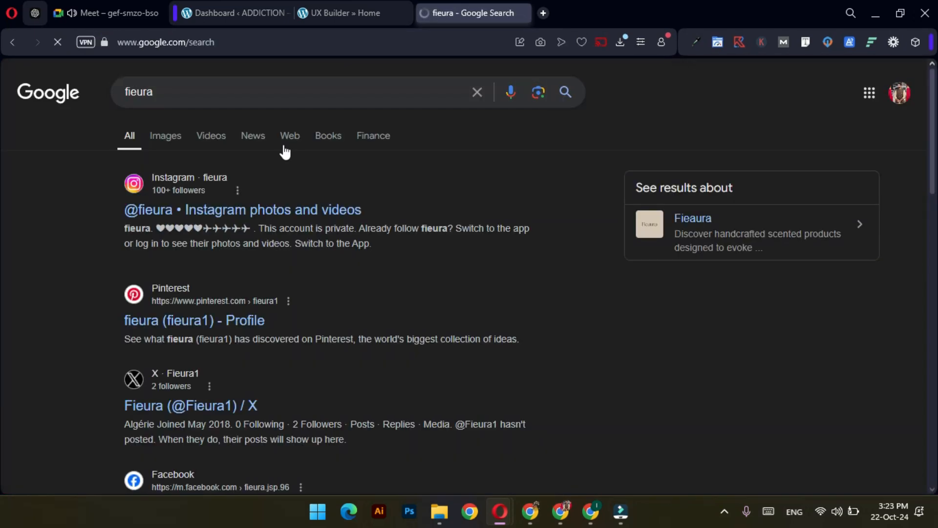
{"action": "scroll", "coordinate": [459, 272], "scroll_direction": "down", "scroll_amount": 6}
{"action": "scroll", "coordinate": [459, 271], "scroll_direction": "down", "scroll_amount": 15}
{"action": "scroll", "coordinate": [463, 277], "scroll_direction": "up", "scroll_amount": 20}
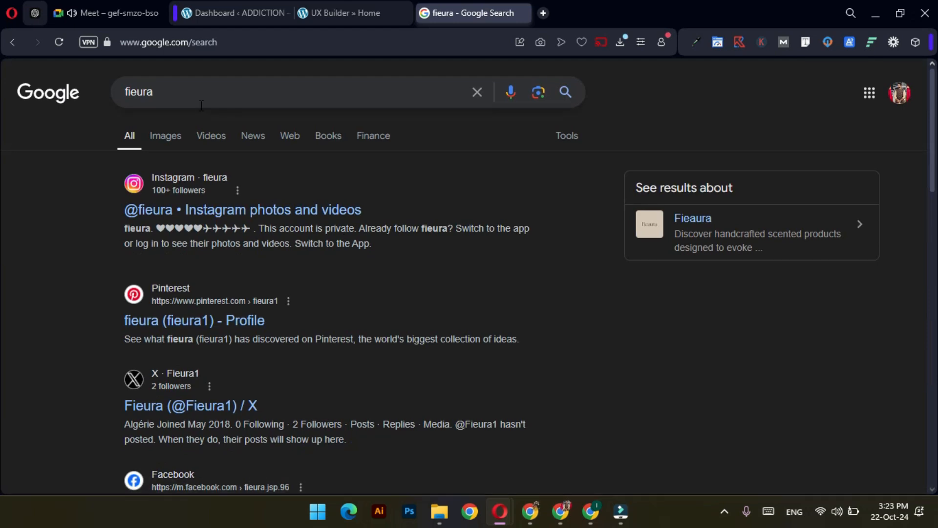
Correct the web search to "fieaura" and open the fieaura.com home page from the results.
{"action": "left_click", "coordinate": [138, 95]}
{"action": "type", "text": "s"}
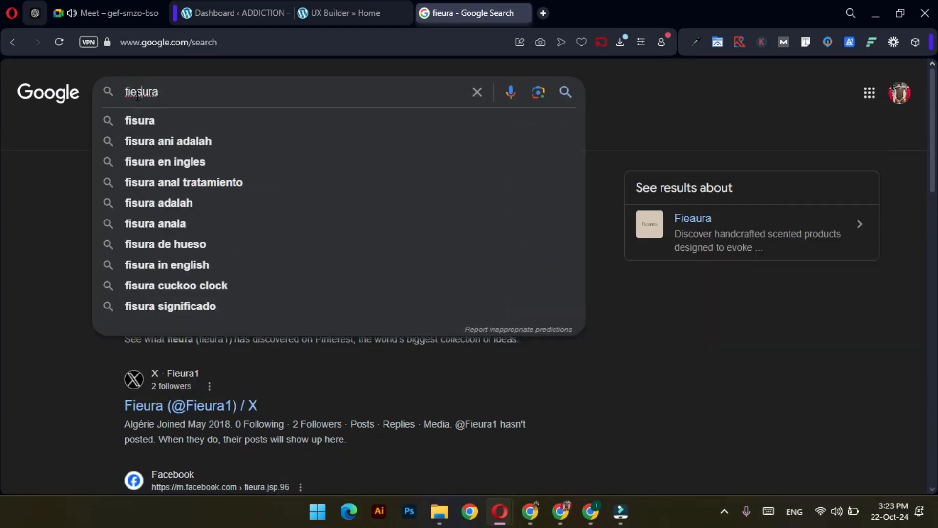
{"action": "key", "text": "BackSpace"}
{"action": "type", "text": "a"}
{"action": "key", "text": "Return"}
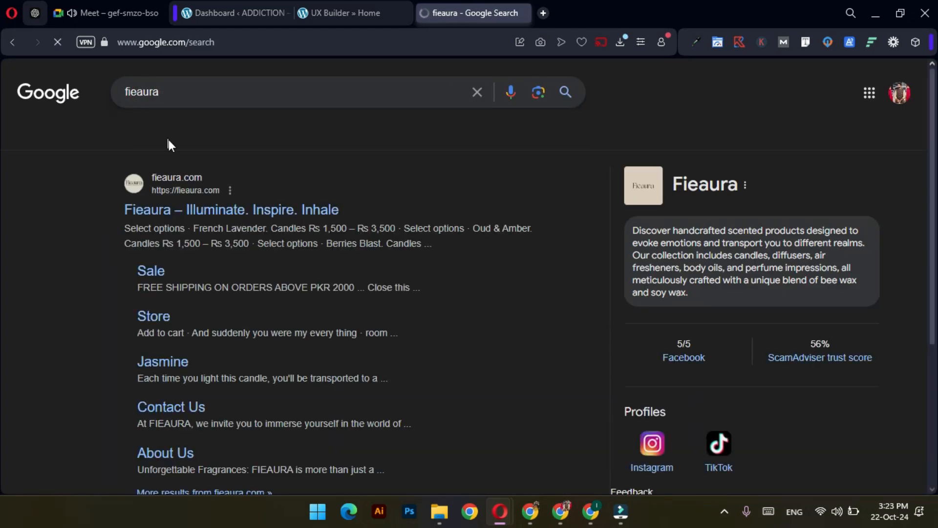
{"action": "left_click", "coordinate": [203, 215]}
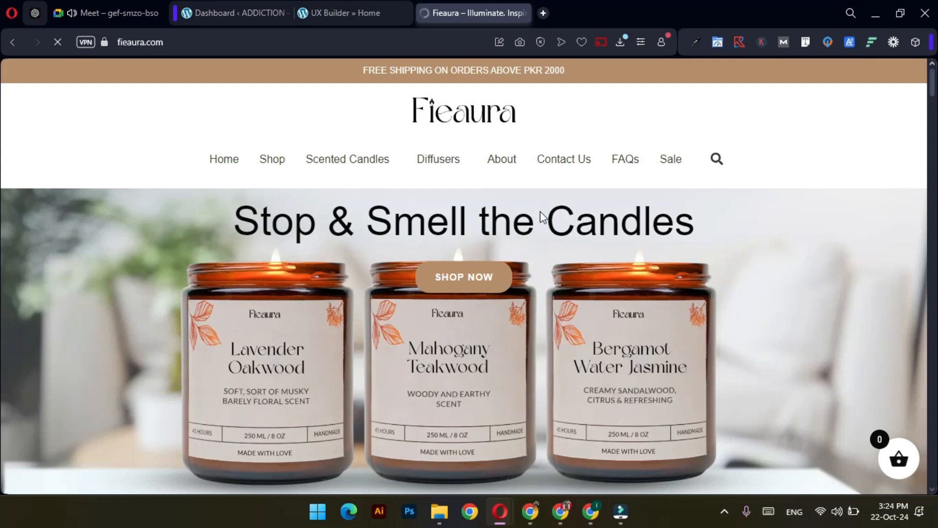
Examine the Fieaura home page's layout from the hero banner through the product, category and promotional sections to the footer.
{"action": "scroll", "coordinate": [515, 269], "scroll_direction": "down", "scroll_amount": 7}
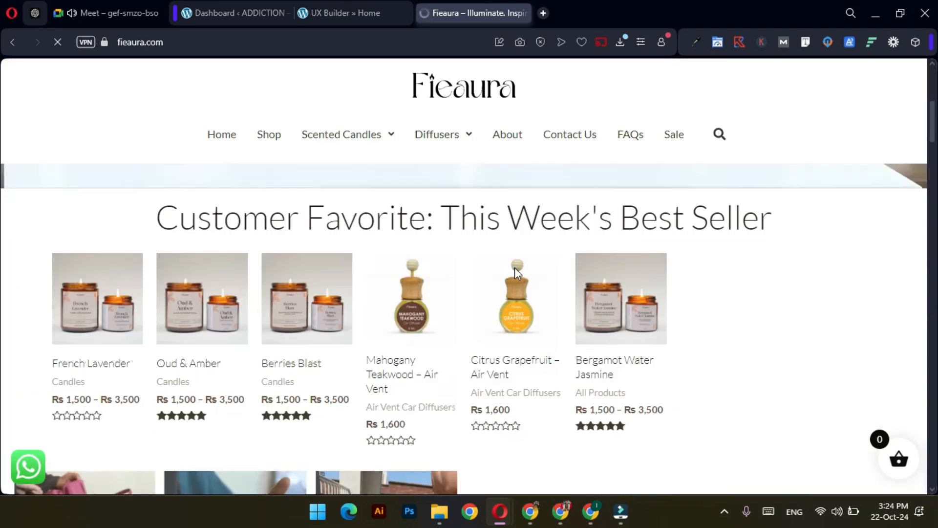
{"action": "scroll", "coordinate": [514, 268], "scroll_direction": "down", "scroll_amount": 4}
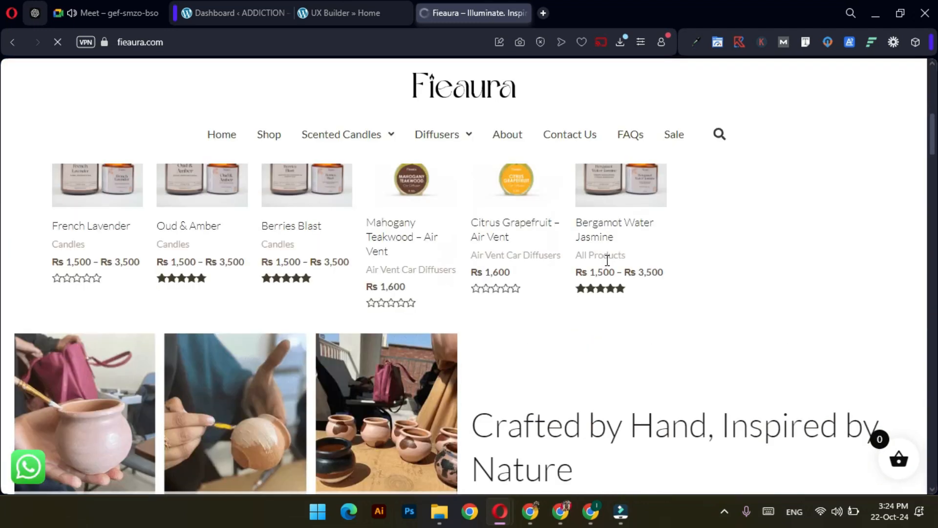
{"action": "scroll", "coordinate": [565, 280], "scroll_direction": "down", "scroll_amount": 8}
{"action": "scroll", "coordinate": [530, 280], "scroll_direction": "up", "scroll_amount": 18}
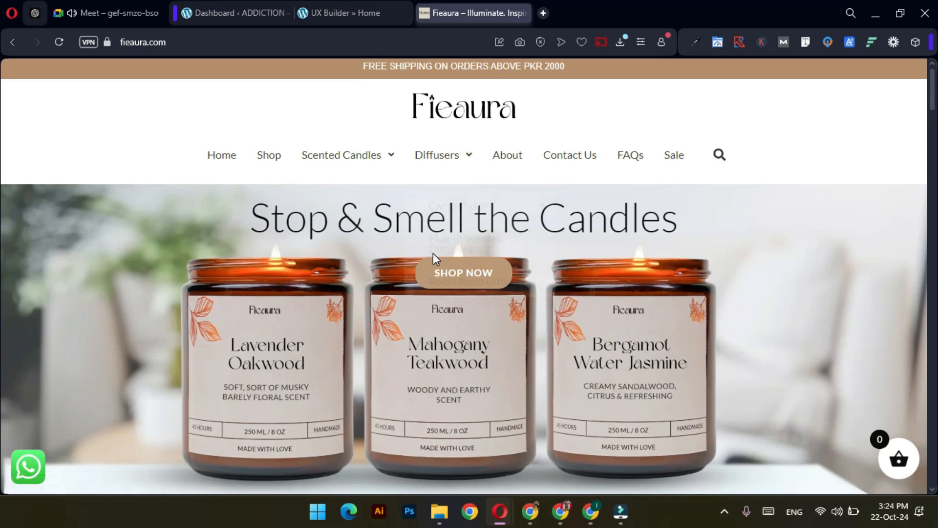
{"action": "scroll", "coordinate": [434, 256], "scroll_direction": "down", "scroll_amount": 3}
{"action": "scroll", "coordinate": [492, 297], "scroll_direction": "up", "scroll_amount": 3}
{"action": "scroll", "coordinate": [492, 297], "scroll_direction": "up", "scroll_amount": 1}
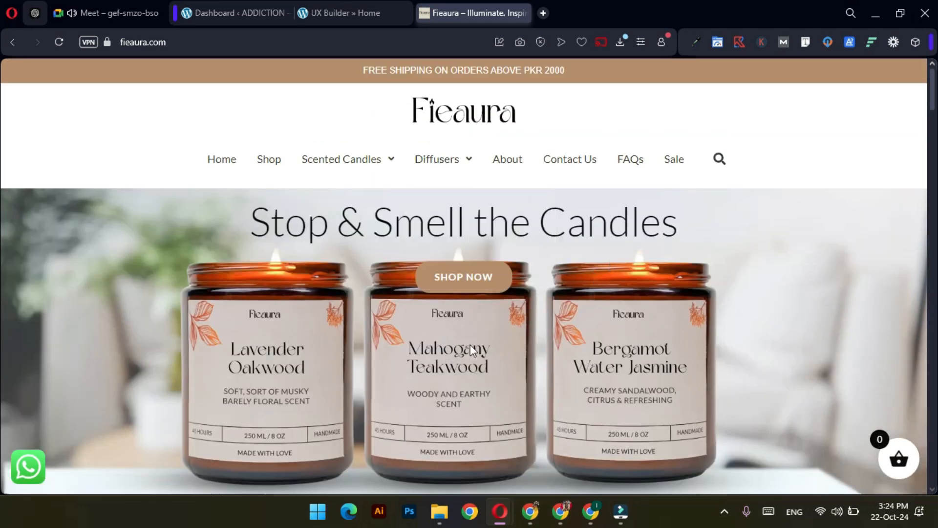
{"action": "scroll", "coordinate": [470, 345], "scroll_direction": "down", "scroll_amount": 5}
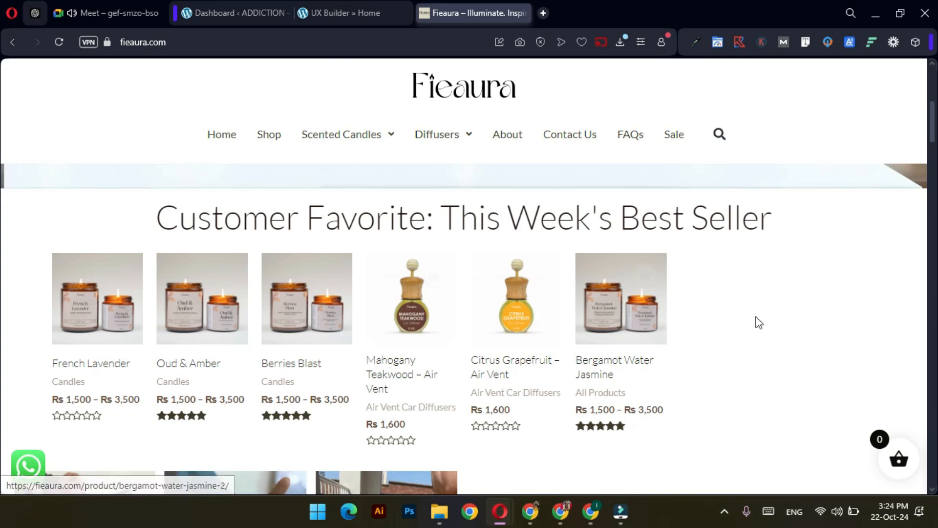
{"action": "scroll", "coordinate": [752, 293], "scroll_direction": "down", "scroll_amount": 4}
{"action": "scroll", "coordinate": [761, 217], "scroll_direction": "down", "scroll_amount": 4}
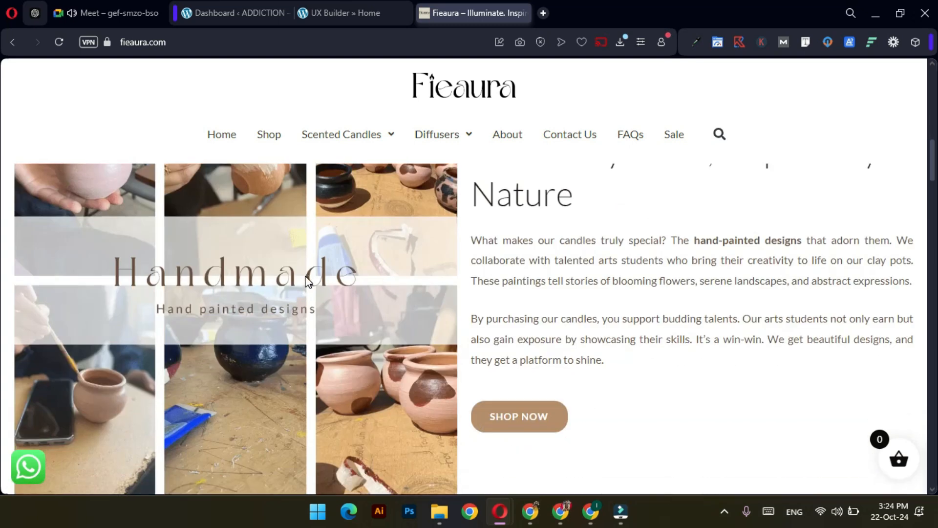
{"action": "scroll", "coordinate": [658, 246], "scroll_direction": "up", "scroll_amount": 1}
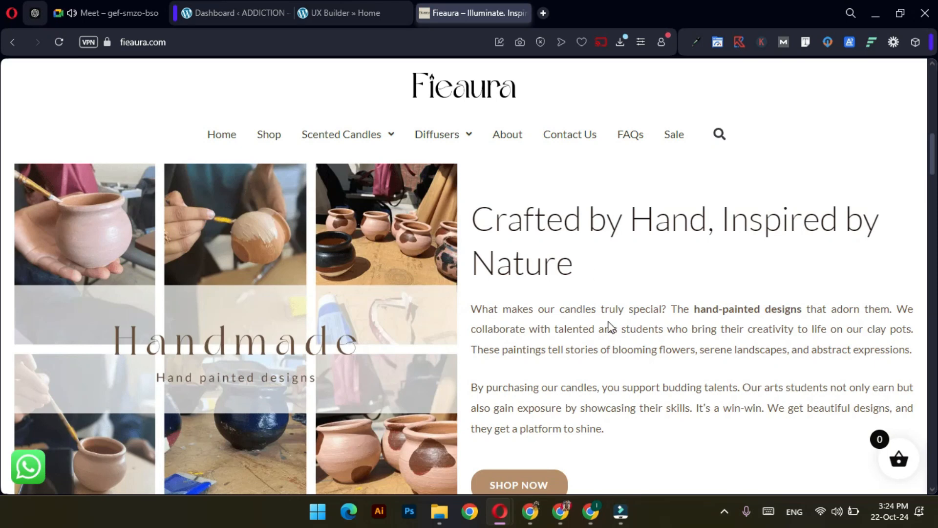
{"action": "scroll", "coordinate": [404, 233], "scroll_direction": "down", "scroll_amount": 10}
{"action": "scroll", "coordinate": [404, 232], "scroll_direction": "up", "scroll_amount": 2}
{"action": "scroll", "coordinate": [452, 263], "scroll_direction": "down", "scroll_amount": 2}
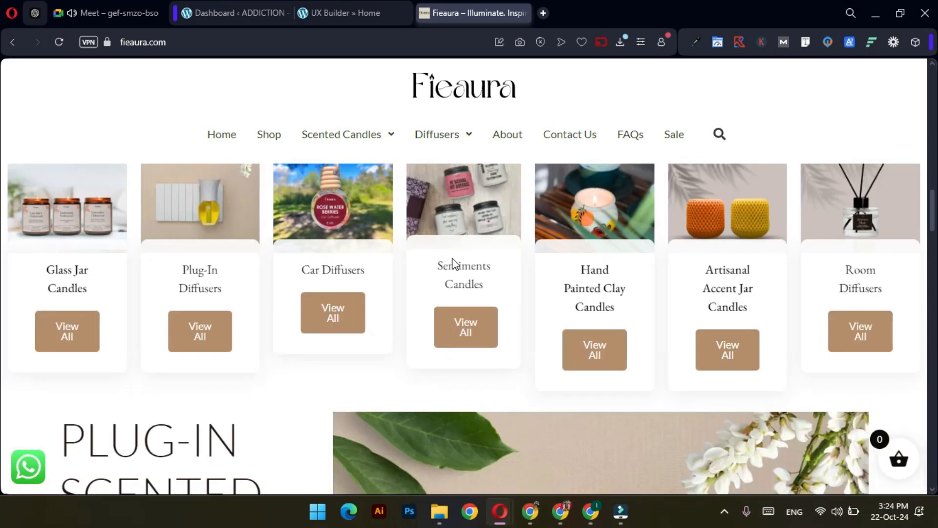
{"action": "scroll", "coordinate": [453, 265], "scroll_direction": "down", "scroll_amount": 20}
{"action": "scroll", "coordinate": [456, 271], "scroll_direction": "down", "scroll_amount": 20}
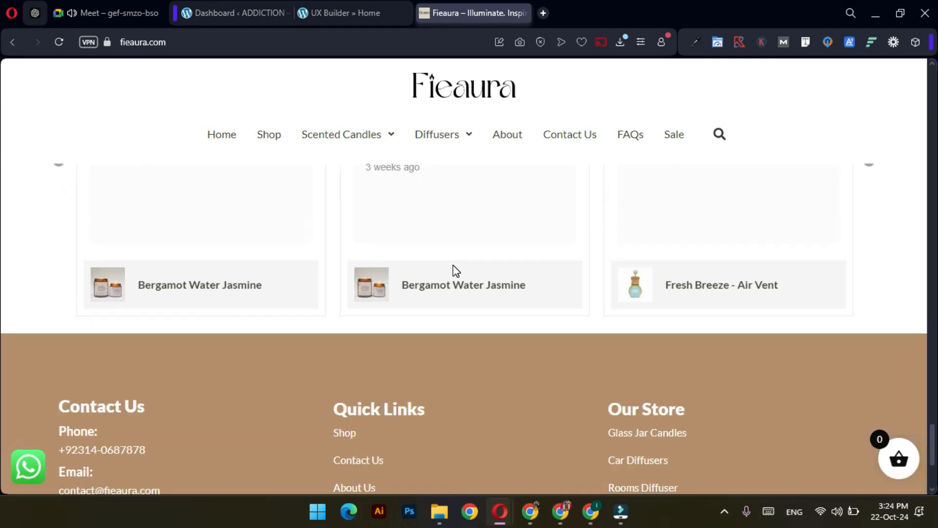
{"action": "scroll", "coordinate": [455, 271], "scroll_direction": "down", "scroll_amount": 3}
{"action": "scroll", "coordinate": [455, 271], "scroll_direction": "up", "scroll_amount": 15}
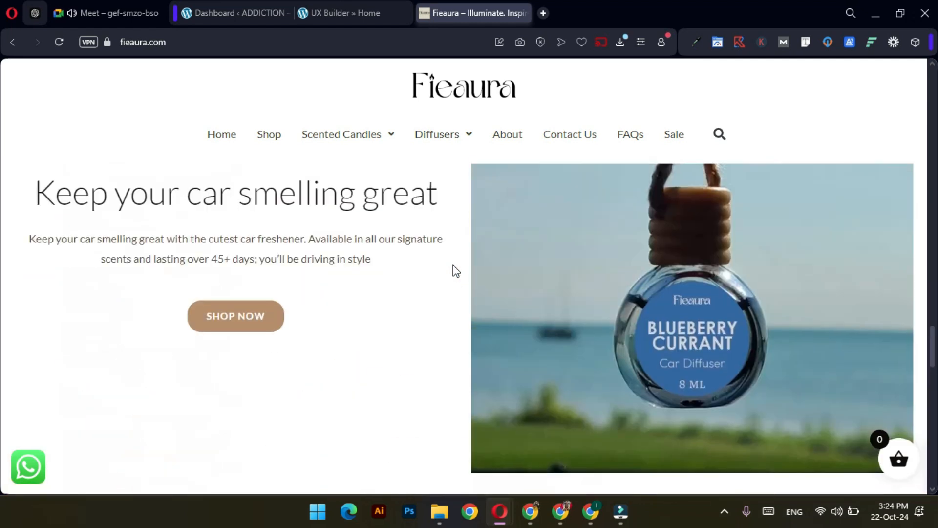
{"action": "scroll", "coordinate": [456, 271], "scroll_direction": "up", "scroll_amount": 20}
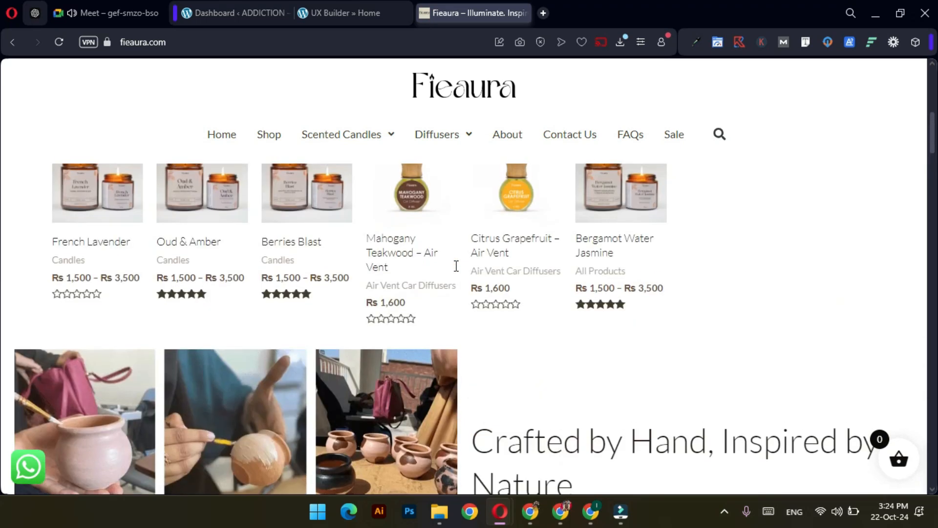
{"action": "scroll", "coordinate": [456, 266], "scroll_direction": "up", "scroll_amount": 10}
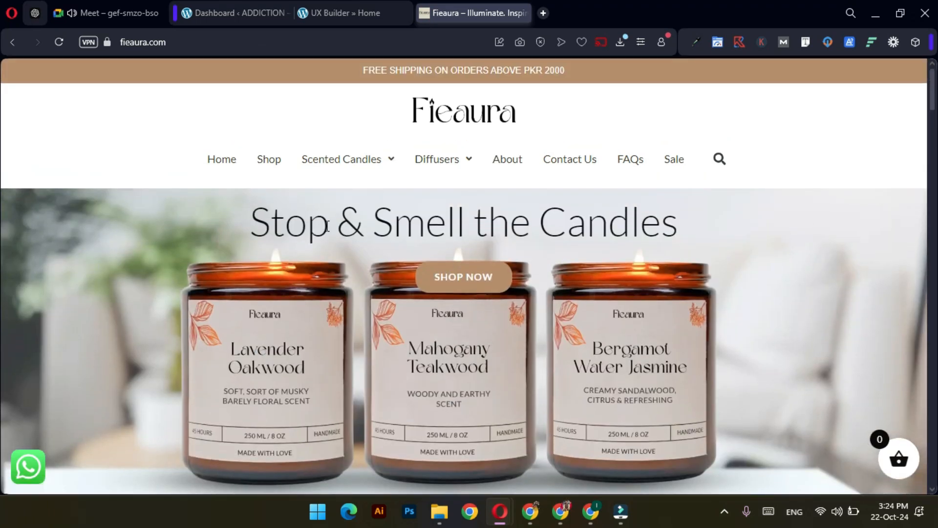
{"action": "scroll", "coordinate": [313, 232], "scroll_direction": "down", "scroll_amount": 5}
{"action": "scroll", "coordinate": [318, 237], "scroll_direction": "up", "scroll_amount": 5}
Return to the UX Builder tab and add a Slider element to the empty home page.
{"action": "left_click", "coordinate": [357, 11]}
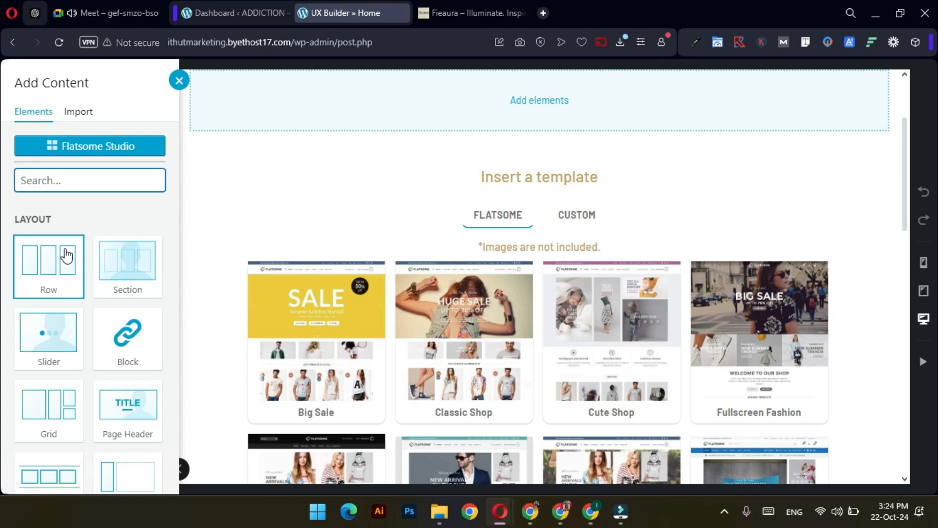
{"action": "left_click", "coordinate": [50, 328]}
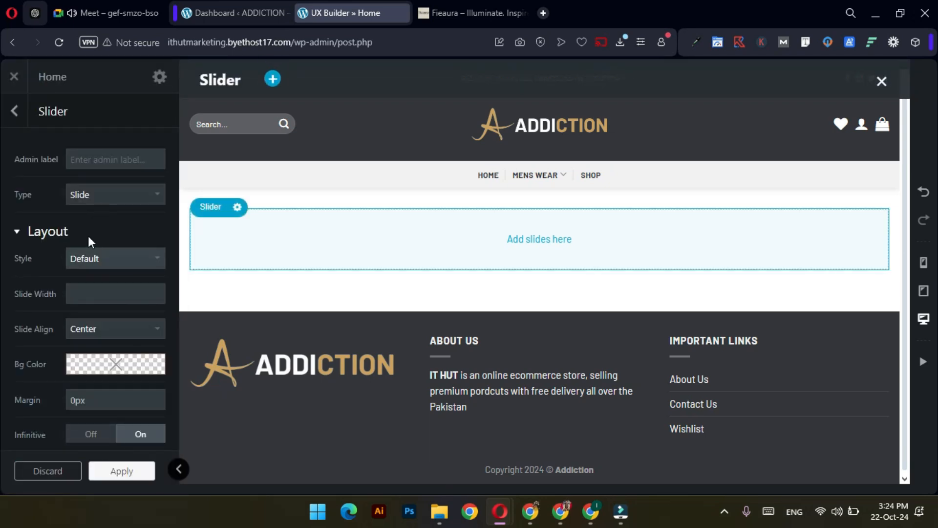
Examine the slider's settings, including the Type and Style choices and the layout and navigation options.
{"action": "left_click", "coordinate": [94, 194]}
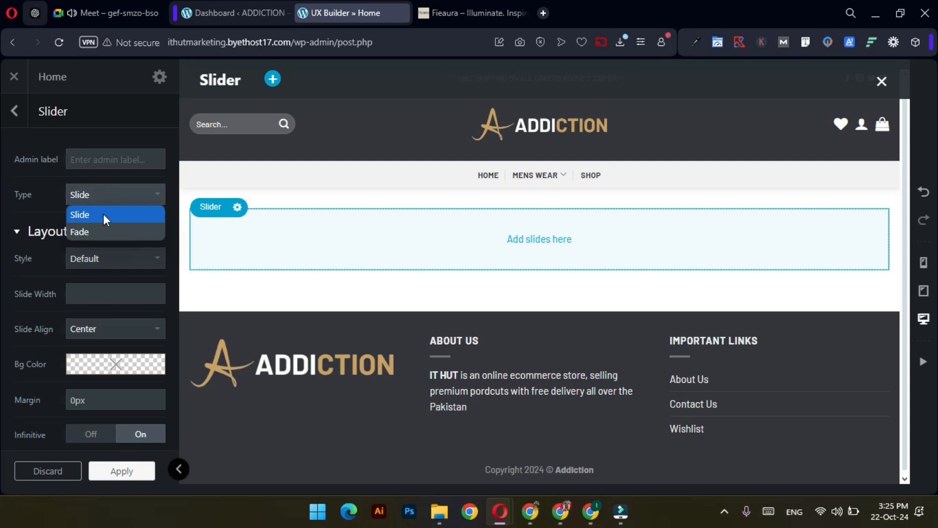
{"action": "left_click", "coordinate": [24, 206]}
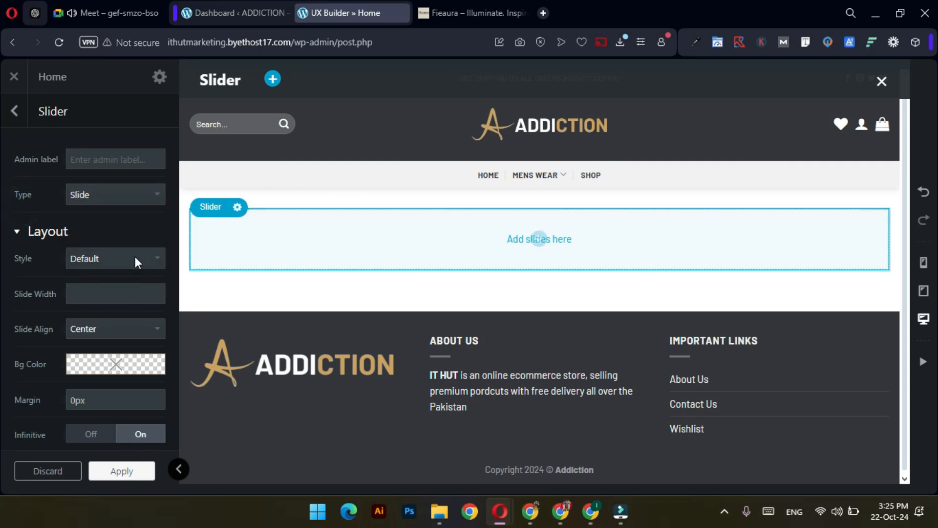
{"action": "left_click", "coordinate": [92, 257]}
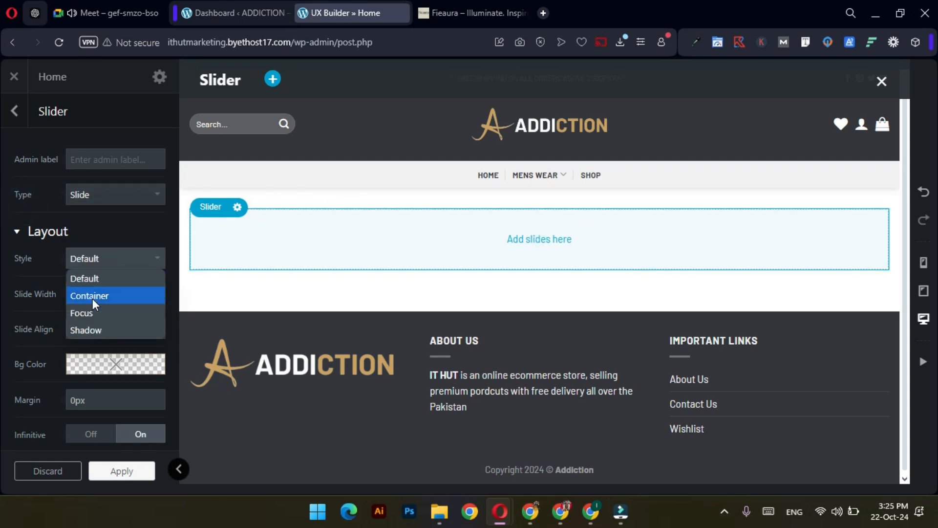
{"action": "left_click", "coordinate": [43, 256]}
{"action": "scroll", "coordinate": [47, 304], "scroll_direction": "down", "scroll_amount": 2}
{"action": "scroll", "coordinate": [48, 294], "scroll_direction": "up", "scroll_amount": 2}
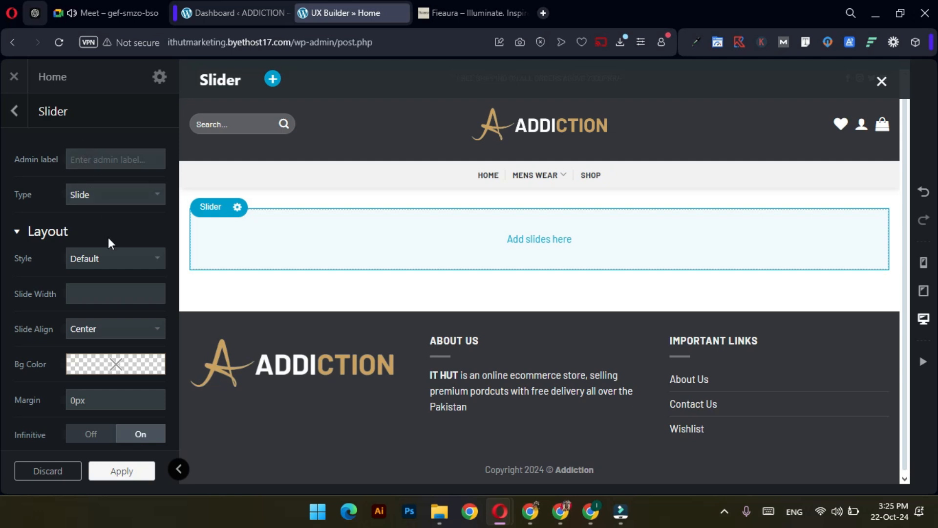
{"action": "scroll", "coordinate": [110, 257], "scroll_direction": "down", "scroll_amount": 5}
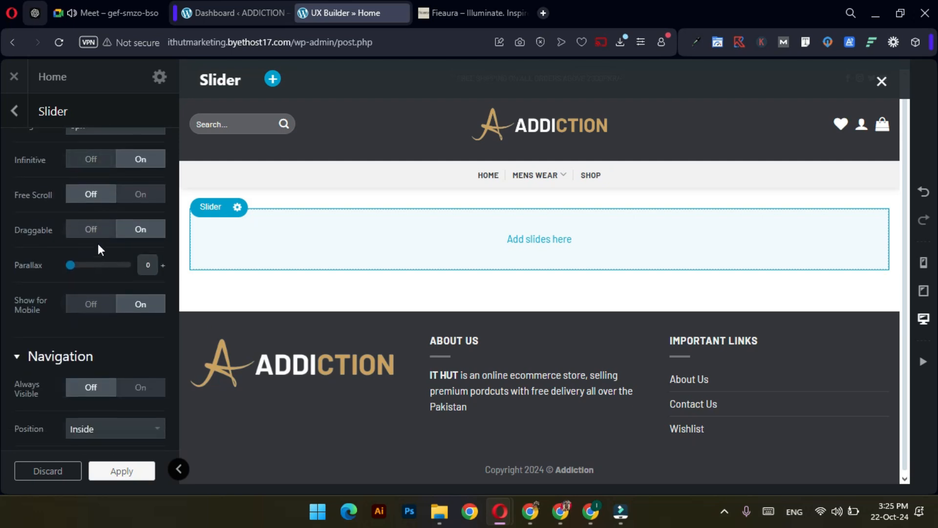
{"action": "scroll", "coordinate": [92, 356], "scroll_direction": "down", "scroll_amount": 4}
{"action": "scroll", "coordinate": [89, 347], "scroll_direction": "up", "scroll_amount": 8}
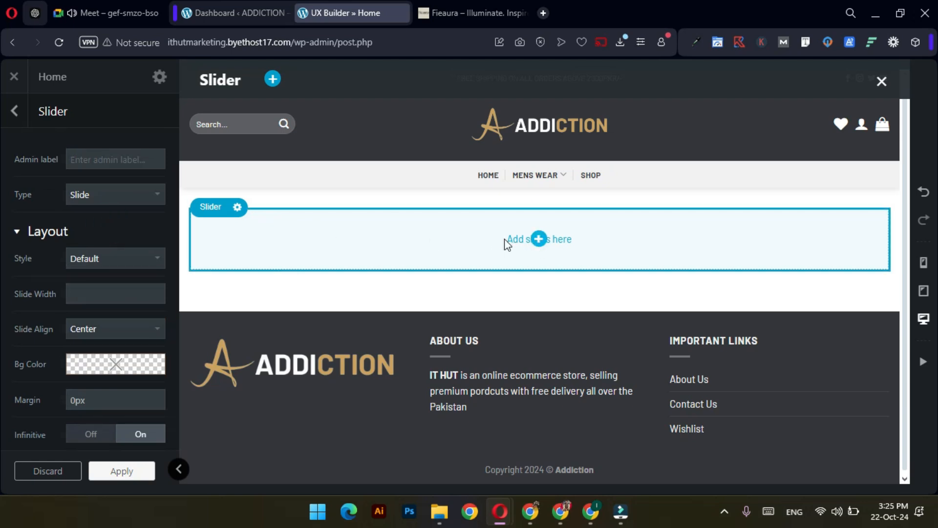
Add a Banner element as the first slide inside the empty slider.
{"action": "left_click", "coordinate": [540, 241]}
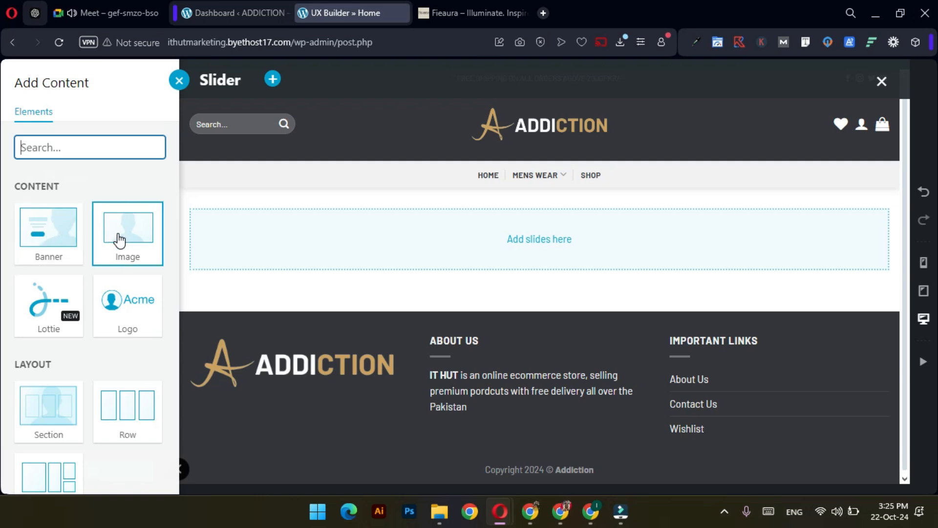
{"action": "scroll", "coordinate": [117, 268], "scroll_direction": "down", "scroll_amount": 1}
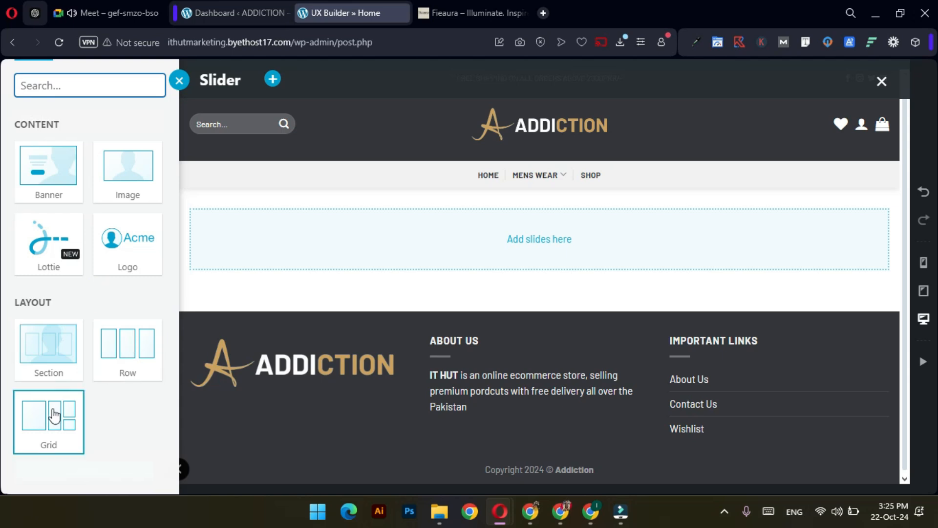
{"action": "scroll", "coordinate": [98, 332], "scroll_direction": "up", "scroll_amount": 1}
{"action": "left_click", "coordinate": [59, 235]}
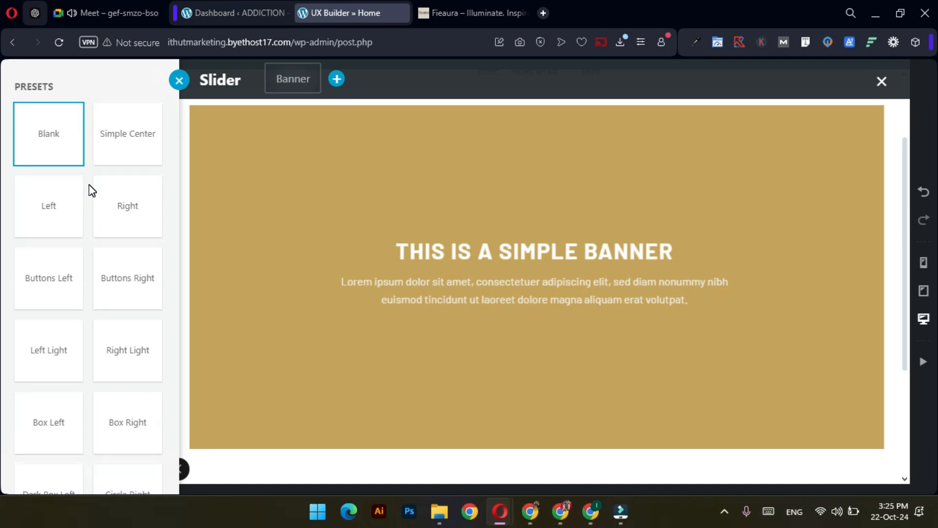
Preview the banner presets one after another, from Simple Center and Left through the light, box and circle layouts to the badge designs.
{"action": "scroll", "coordinate": [98, 310], "scroll_direction": "down", "scroll_amount": 3}
{"action": "scroll", "coordinate": [120, 184], "scroll_direction": "up", "scroll_amount": 3}
{"action": "left_click", "coordinate": [122, 143]}
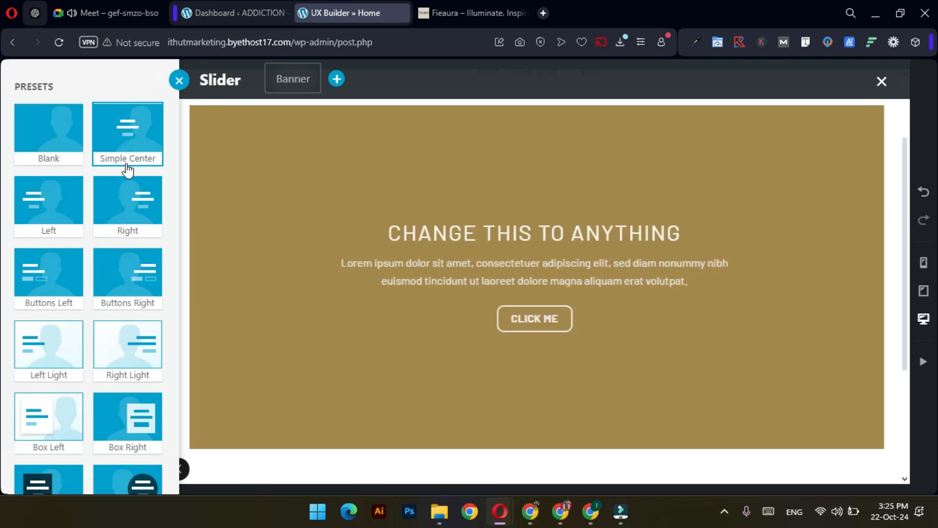
{"action": "left_click", "coordinate": [48, 217]}
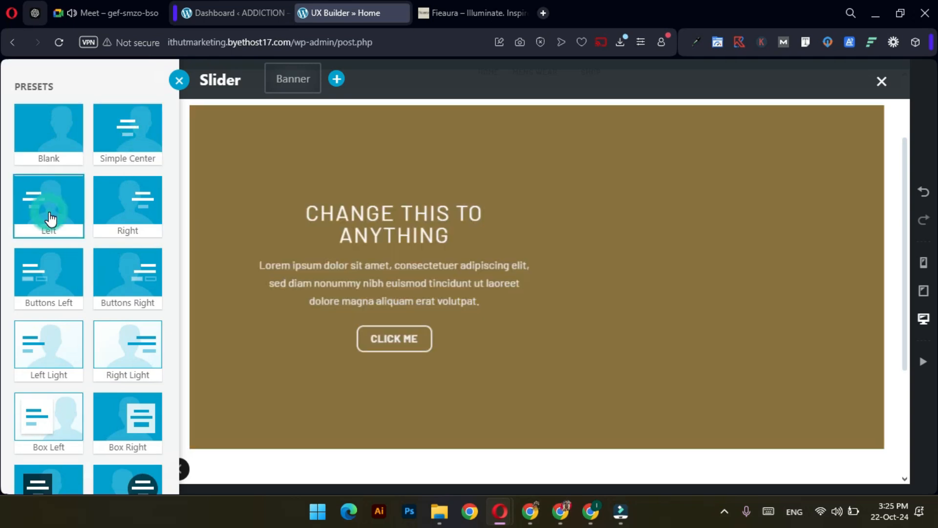
{"action": "left_click", "coordinate": [124, 209]}
{"action": "left_click", "coordinate": [38, 274]}
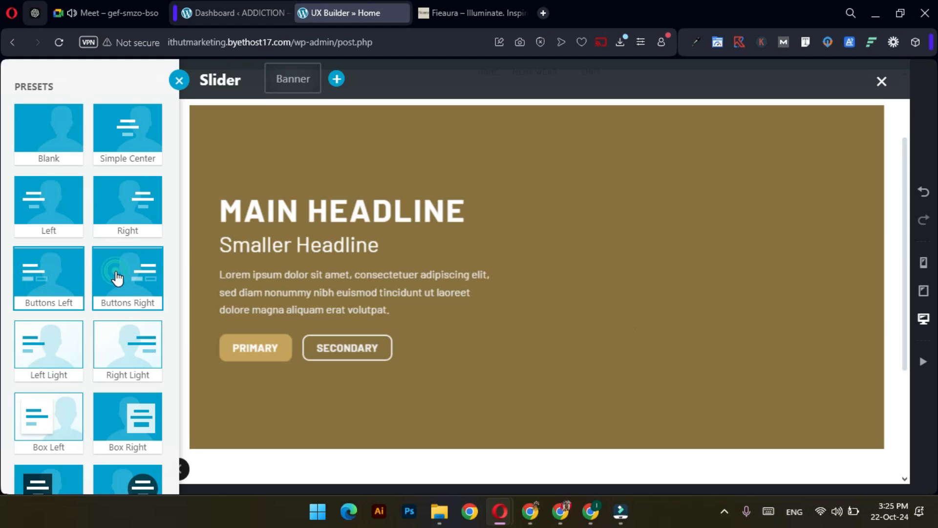
{"action": "left_click", "coordinate": [69, 327]}
{"action": "left_click", "coordinate": [120, 342]}
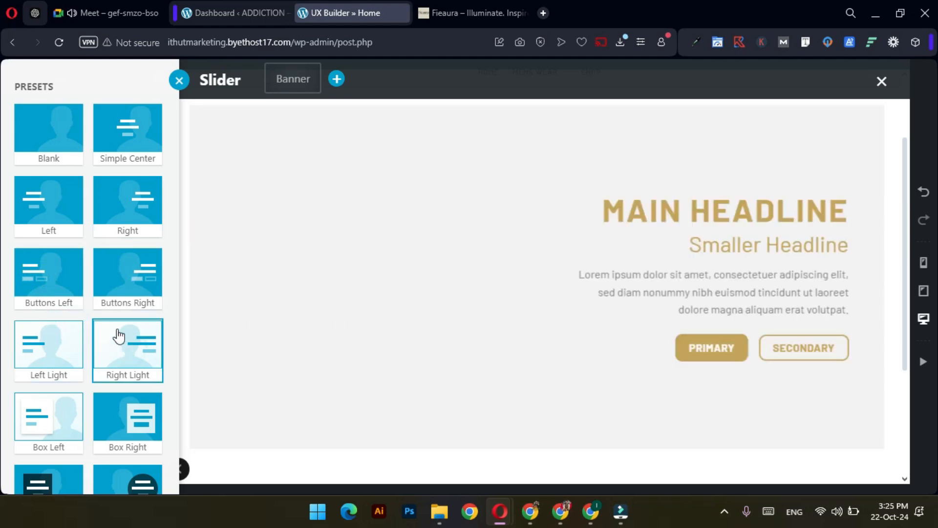
{"action": "scroll", "coordinate": [119, 336], "scroll_direction": "down", "scroll_amount": 3}
{"action": "left_click", "coordinate": [127, 283]}
{"action": "left_click", "coordinate": [49, 289]}
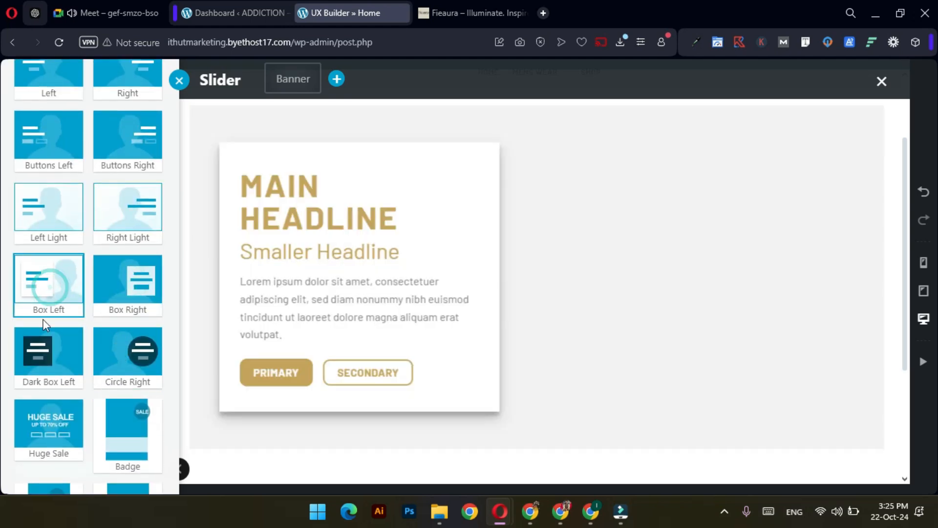
{"action": "left_click", "coordinate": [46, 356]}
{"action": "left_click", "coordinate": [109, 356]}
{"action": "scroll", "coordinate": [72, 373], "scroll_direction": "down", "scroll_amount": 1}
{"action": "left_click", "coordinate": [45, 356]}
{"action": "left_click", "coordinate": [120, 367]}
{"action": "left_click", "coordinate": [84, 440]}
{"action": "left_click", "coordinate": [120, 444]}
{"action": "scroll", "coordinate": [99, 318], "scroll_direction": "up", "scroll_amount": 3}
Apply the Simple Center preset to the slider's banner.
{"action": "left_click", "coordinate": [135, 141]}
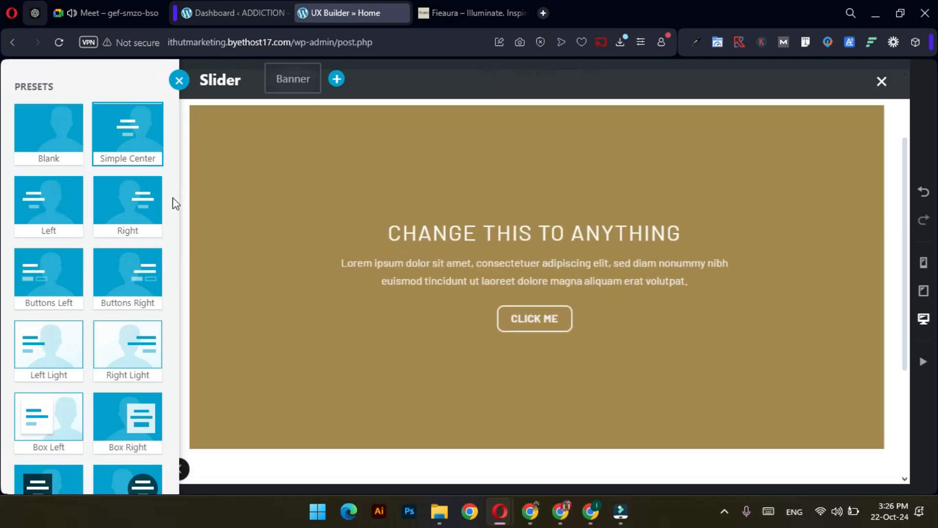
{"action": "scroll", "coordinate": [63, 184], "scroll_direction": "down", "scroll_amount": 5}
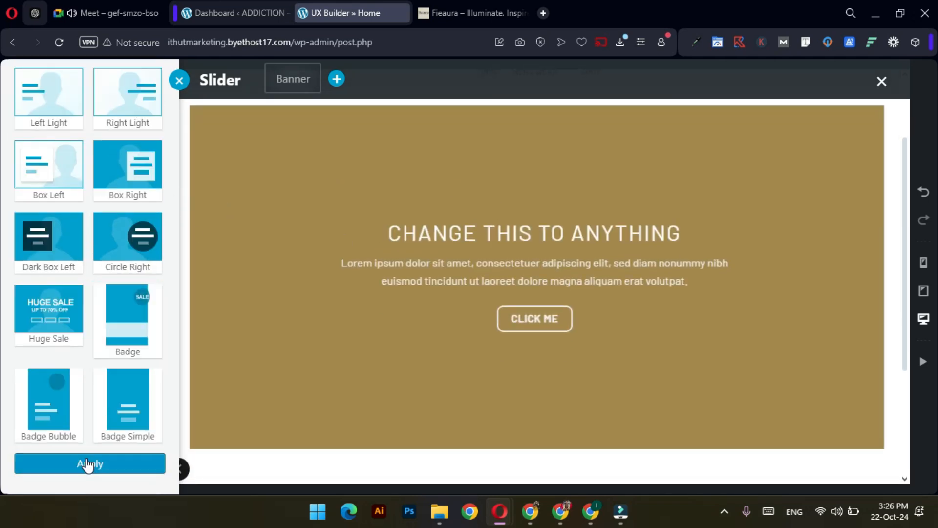
{"action": "left_click", "coordinate": [88, 465]}
Examine the banner's height, slide effect and background image, color, overlay and effects settings.
{"action": "mouse_move", "coordinate": [129, 230]}
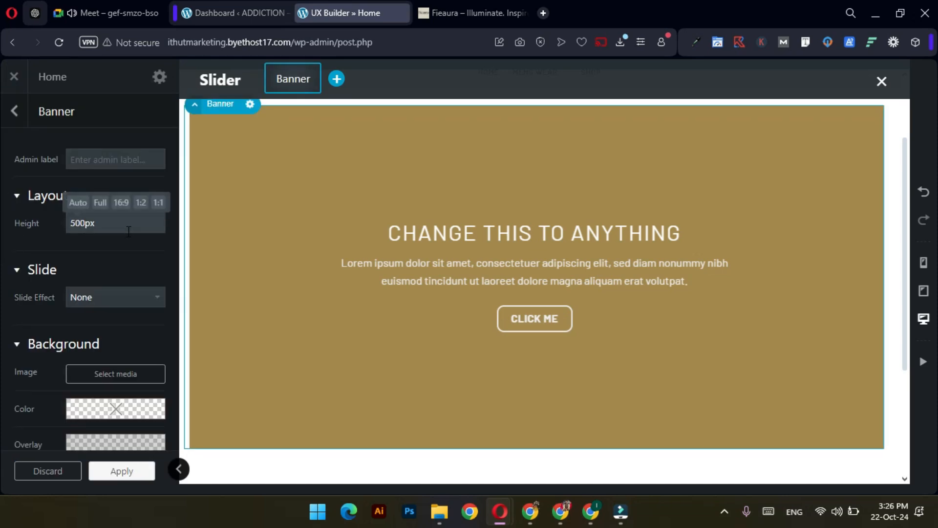
{"action": "mouse_move", "coordinate": [60, 225]}
{"action": "scroll", "coordinate": [88, 234], "scroll_direction": "down", "scroll_amount": 3}
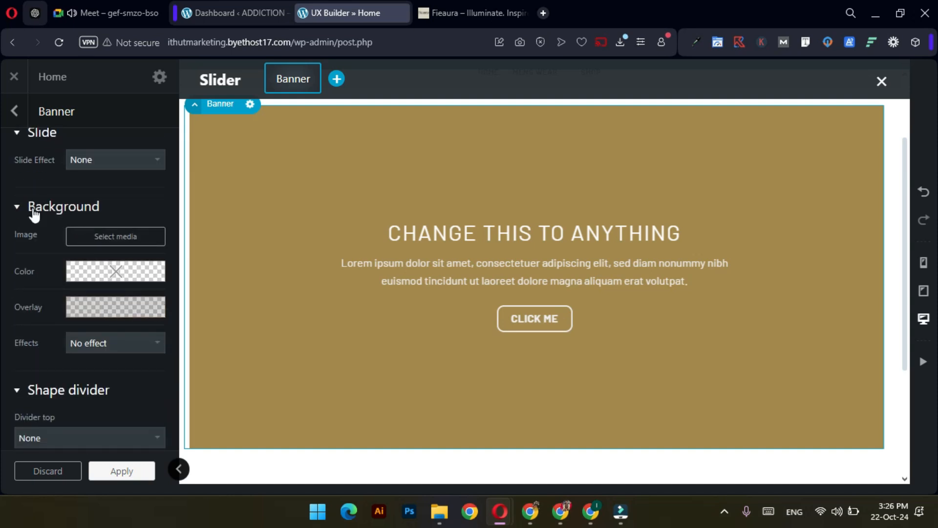
{"action": "scroll", "coordinate": [336, 195], "scroll_direction": "up", "scroll_amount": 1}
{"action": "scroll", "coordinate": [270, 262], "scroll_direction": "down", "scroll_amount": 1}
{"action": "scroll", "coordinate": [280, 252], "scroll_direction": "up", "scroll_amount": 2}
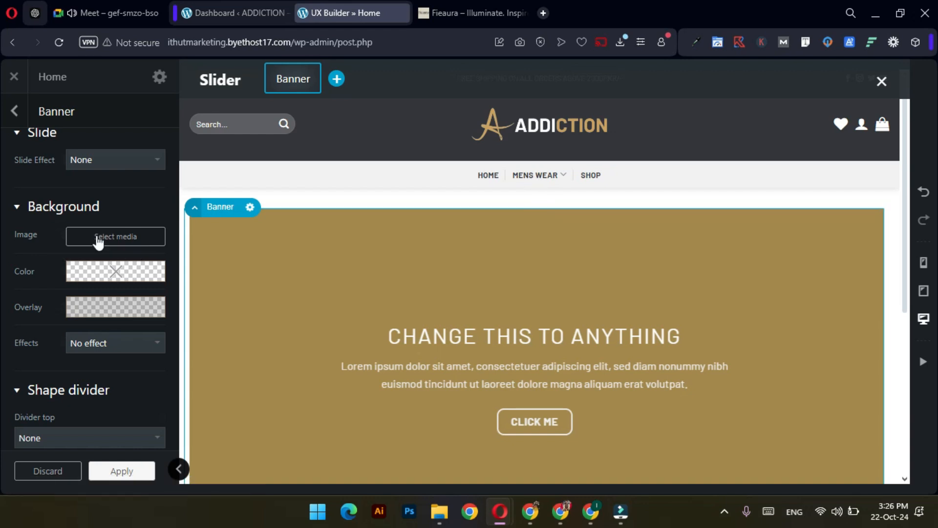
Search the web for "men's wear banner" in a new tab and show the image results.
{"action": "left_click", "coordinate": [541, 10]}
{"action": "type", "text": "men"}
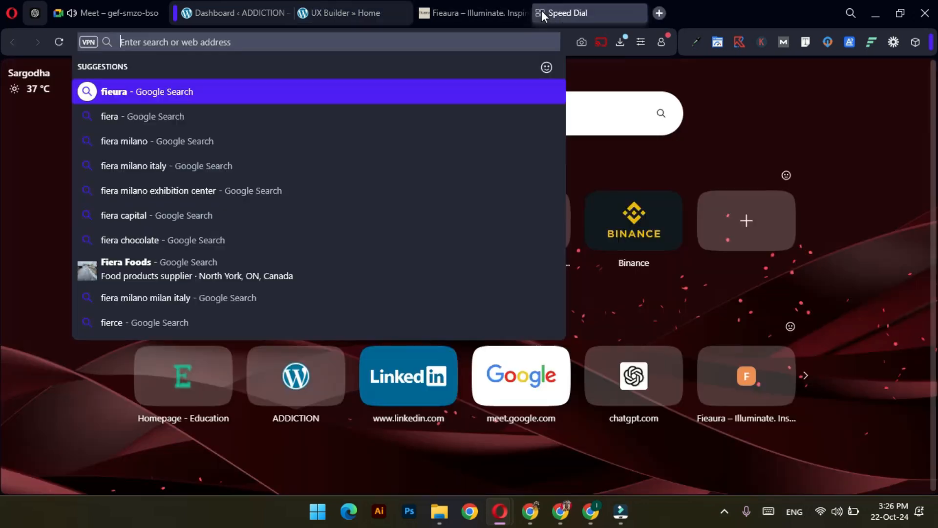
{"action": "type", "text": "'s wear ba"}
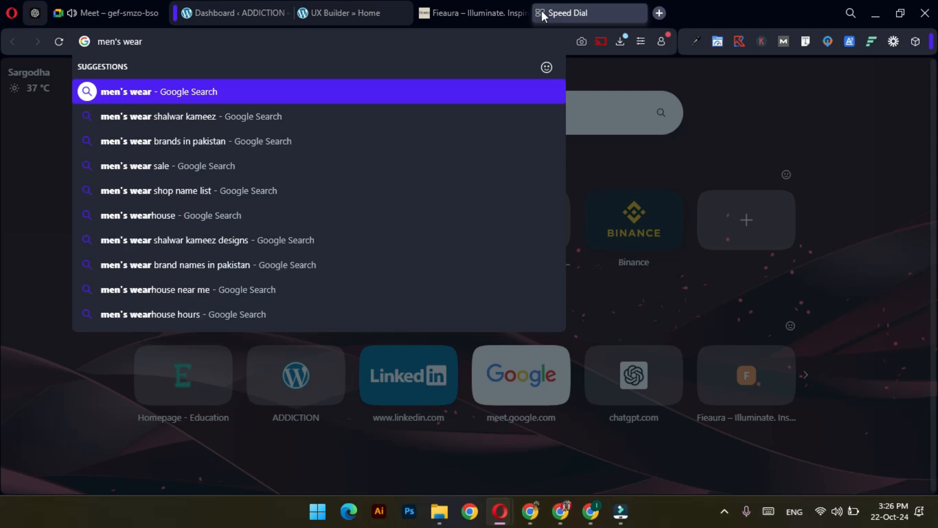
{"action": "type", "text": "nner"}
{"action": "key", "text": "Return"}
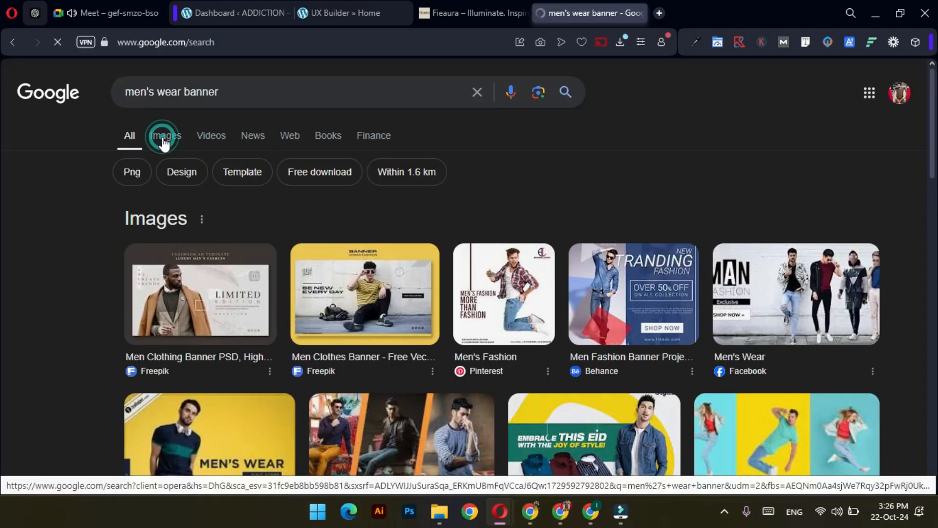
Look through the men's wear banner image results for a suitable slide background, checking back on the banner's layout in UX Builder.
{"action": "scroll", "coordinate": [589, 137], "scroll_direction": "down", "scroll_amount": 3}
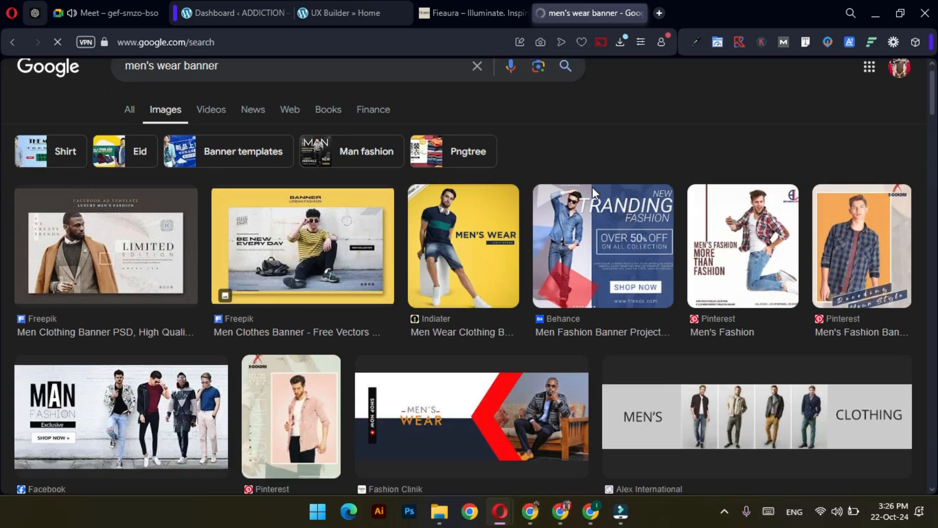
{"action": "scroll", "coordinate": [342, 198], "scroll_direction": "down", "scroll_amount": 3}
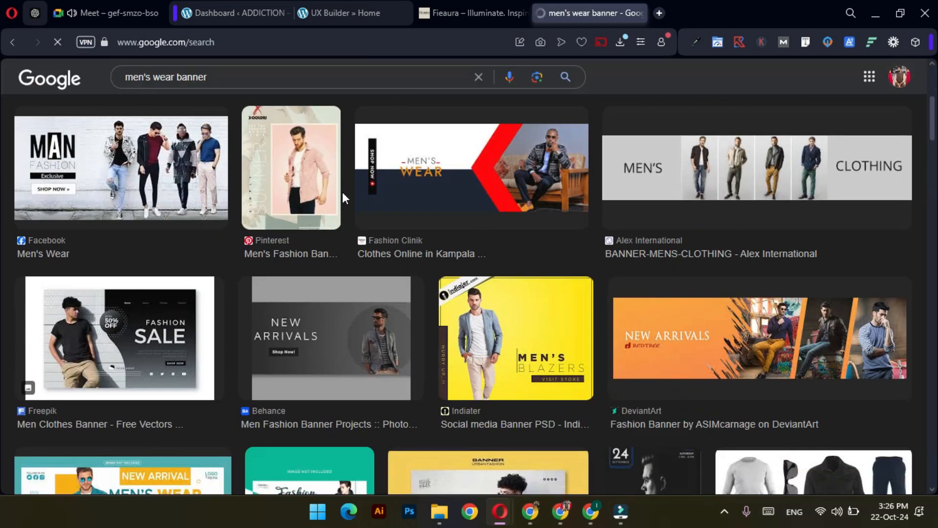
{"action": "scroll", "coordinate": [370, 227], "scroll_direction": "down", "scroll_amount": 3}
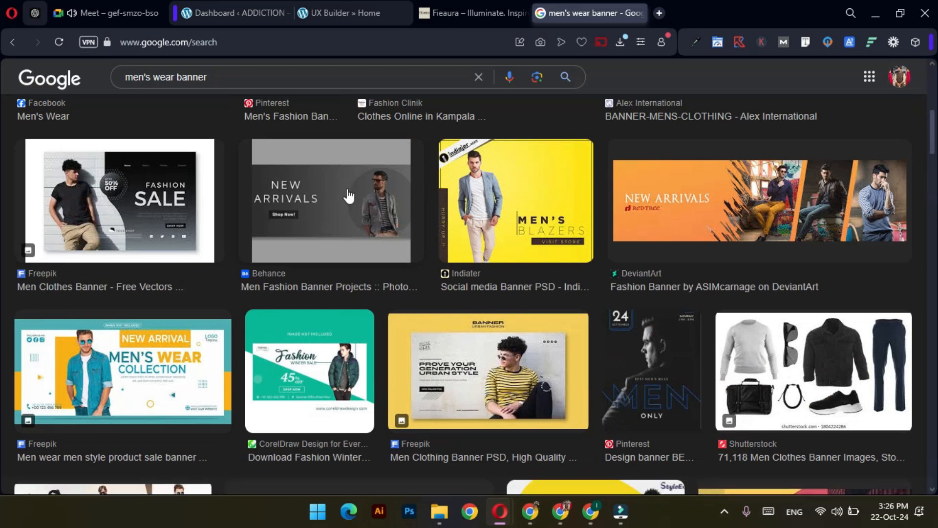
{"action": "left_click", "coordinate": [321, 3]}
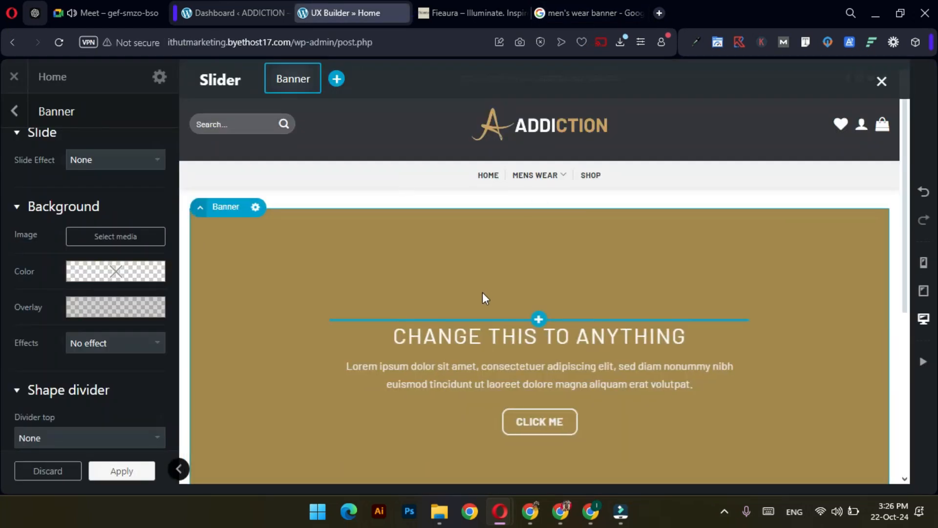
{"action": "scroll", "coordinate": [483, 293], "scroll_direction": "down", "scroll_amount": 1}
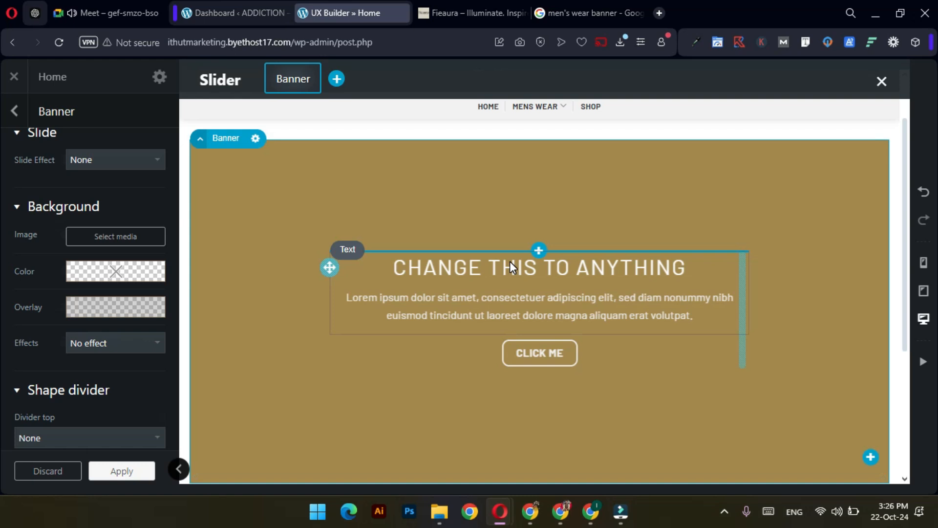
{"action": "left_click", "coordinate": [562, 9]}
{"action": "scroll", "coordinate": [489, 242], "scroll_direction": "down", "scroll_amount": 4}
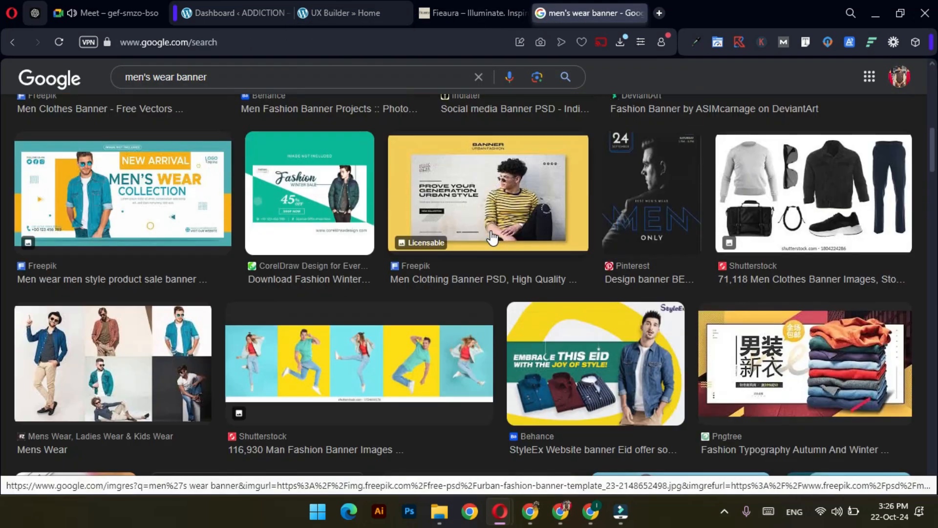
{"action": "scroll", "coordinate": [492, 238], "scroll_direction": "down", "scroll_amount": 8}
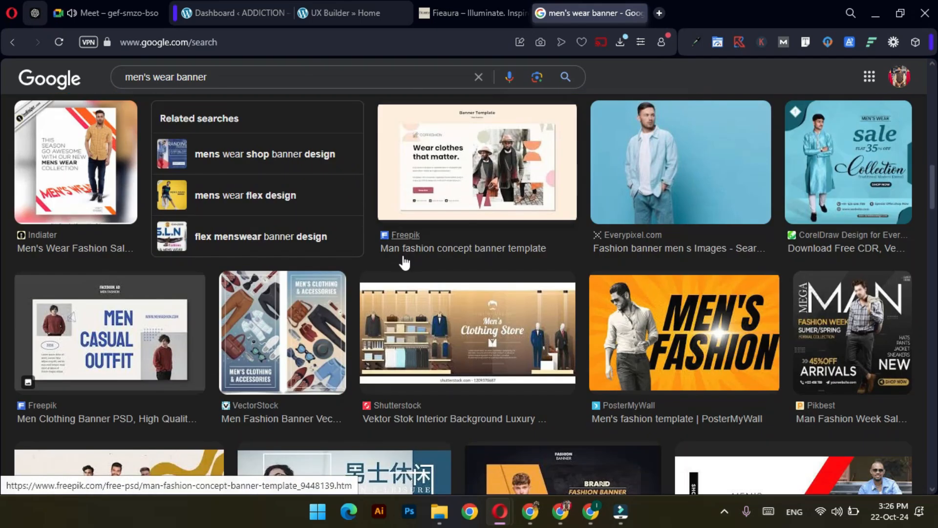
{"action": "scroll", "coordinate": [403, 255], "scroll_direction": "down", "scroll_amount": 4}
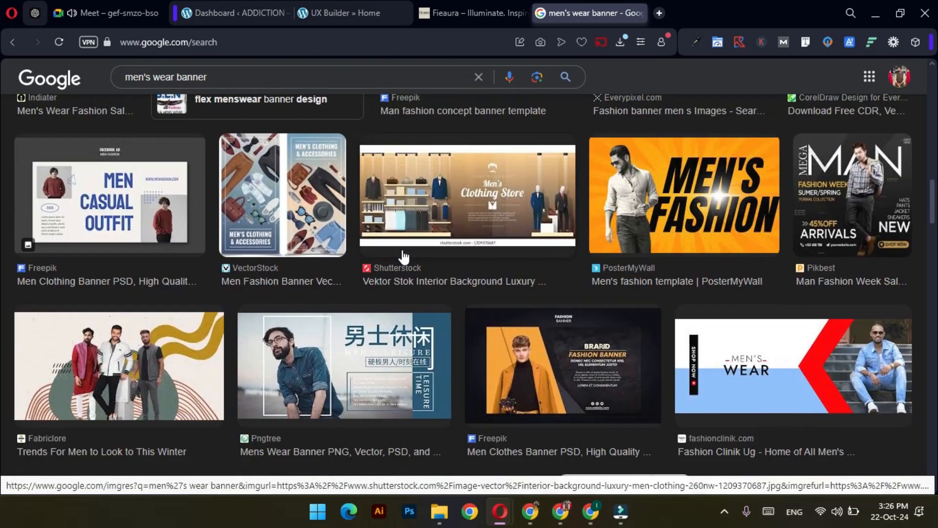
{"action": "scroll", "coordinate": [307, 254], "scroll_direction": "down", "scroll_amount": 3}
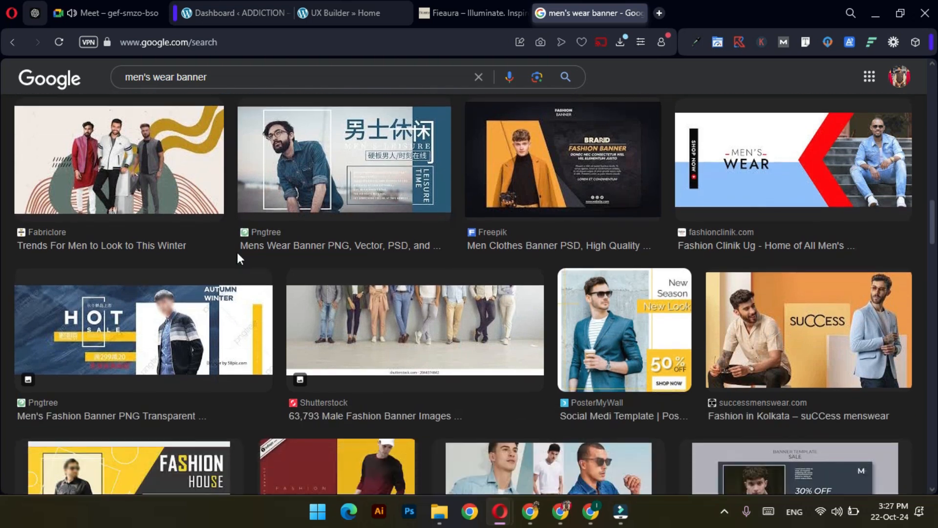
{"action": "scroll", "coordinate": [372, 298], "scroll_direction": "up", "scroll_amount": 1}
Preview the Fabriclore "Trends For Men to Look to This Winter" image, inspect it in a separate tab and close that tab.
{"action": "left_click", "coordinate": [141, 228]}
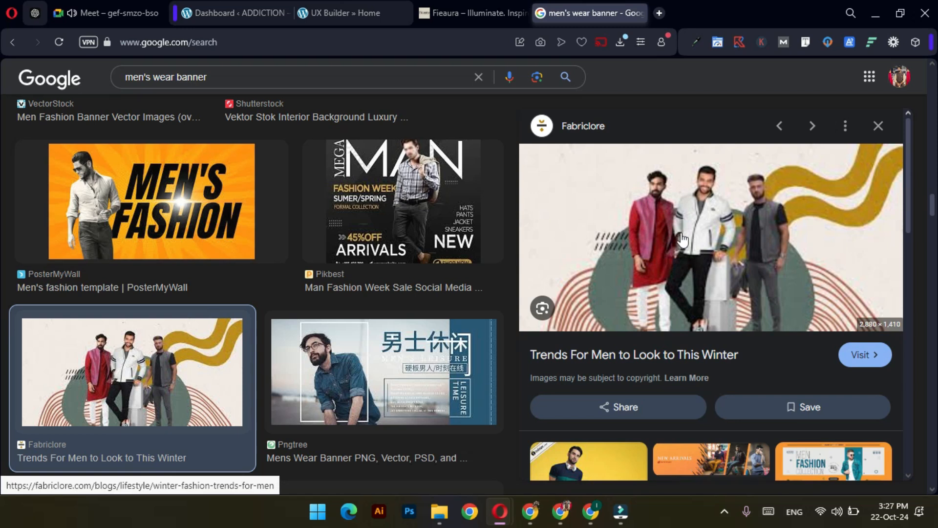
{"action": "right_click", "coordinate": [593, 247]}
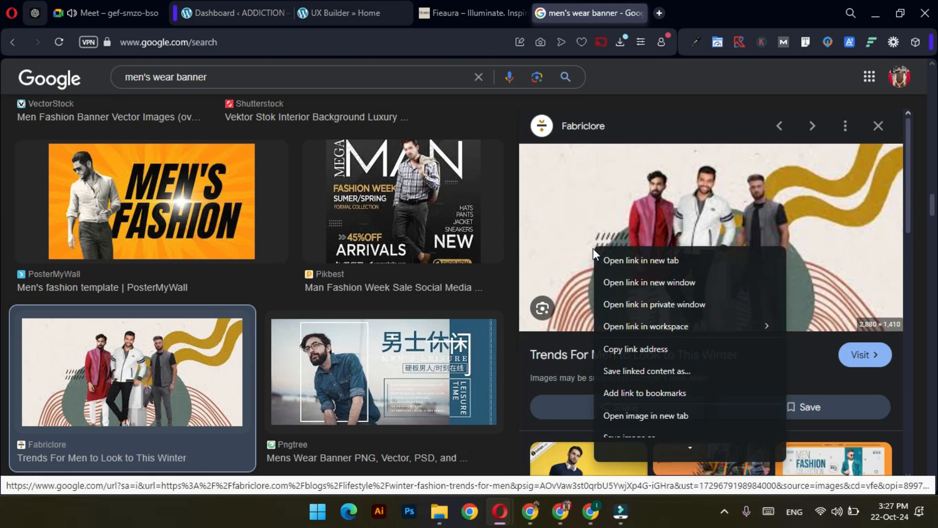
{"action": "left_click", "coordinate": [652, 410]}
{"action": "left_click", "coordinate": [667, 12]}
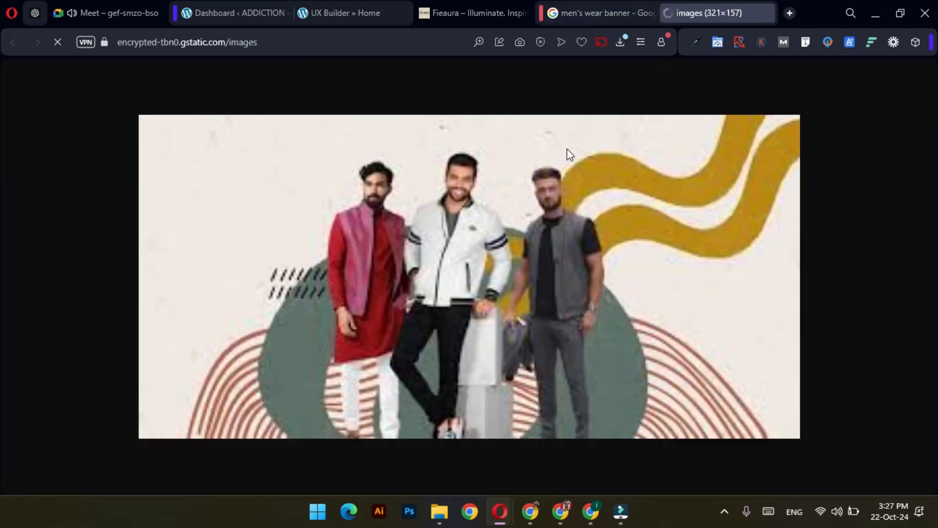
{"action": "left_click", "coordinate": [767, 13]}
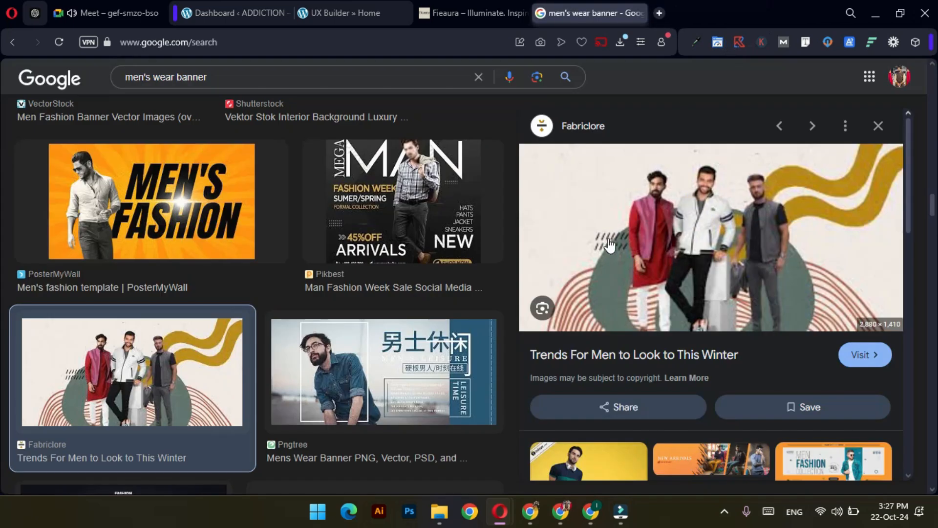
Compare the PosterMyWall and Fabriclore previews and look further through the men's wear banner results for a suitable slide background.
{"action": "left_click", "coordinate": [210, 221]}
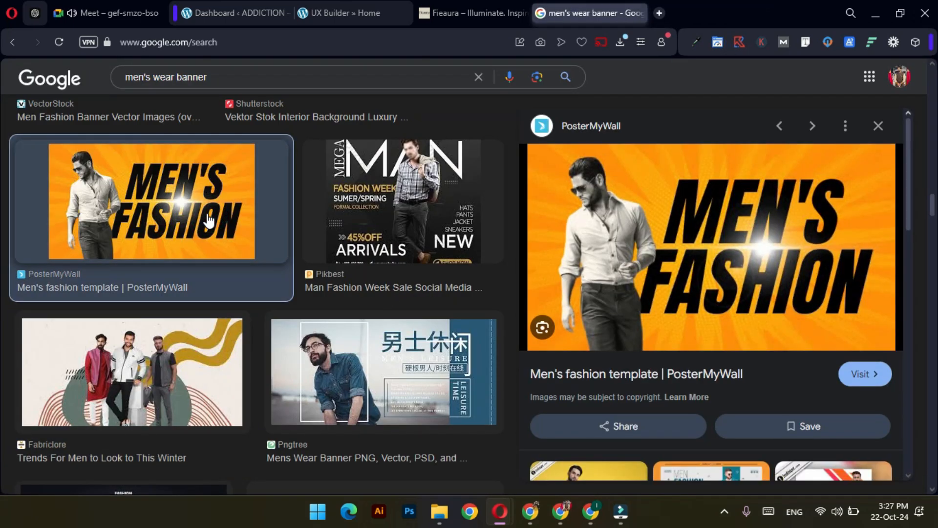
{"action": "left_click", "coordinate": [156, 342]}
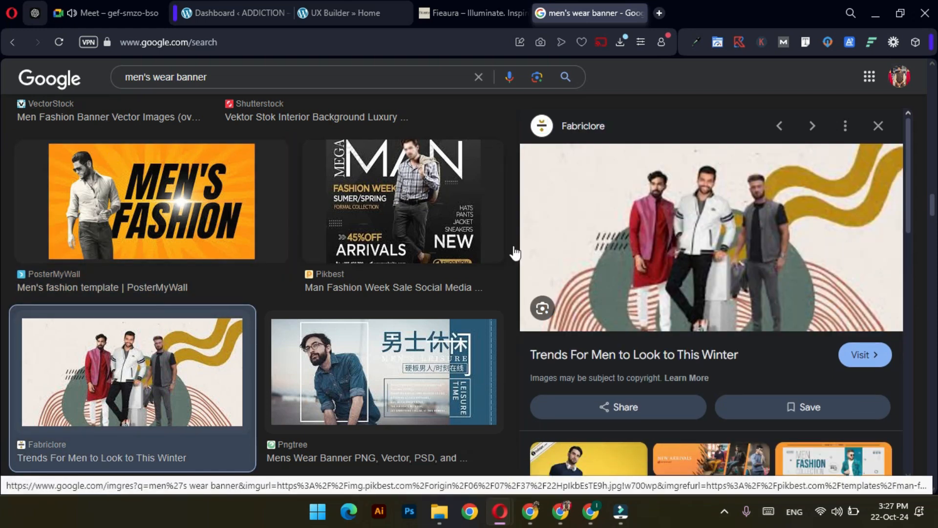
{"action": "scroll", "coordinate": [686, 262], "scroll_direction": "down", "scroll_amount": 3}
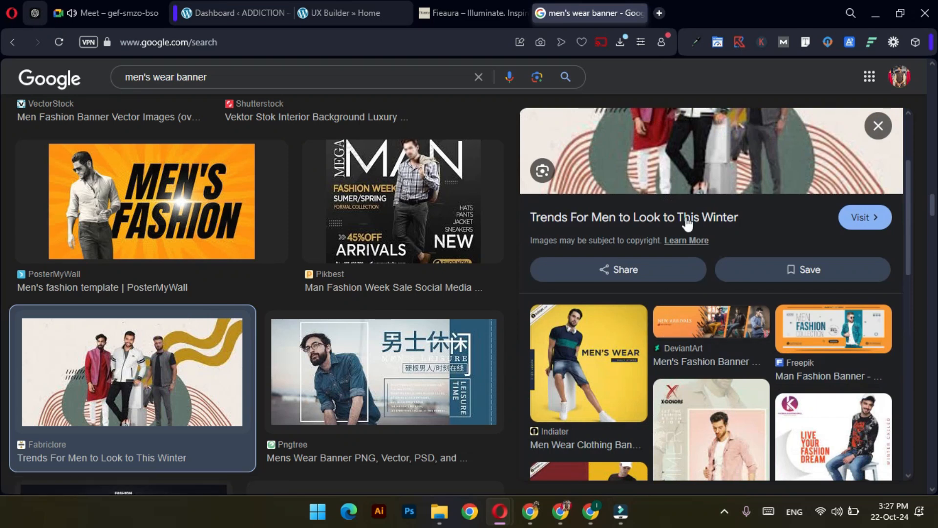
{"action": "scroll", "coordinate": [700, 198], "scroll_direction": "down", "scroll_amount": 4}
{"action": "scroll", "coordinate": [674, 305], "scroll_direction": "down", "scroll_amount": 1}
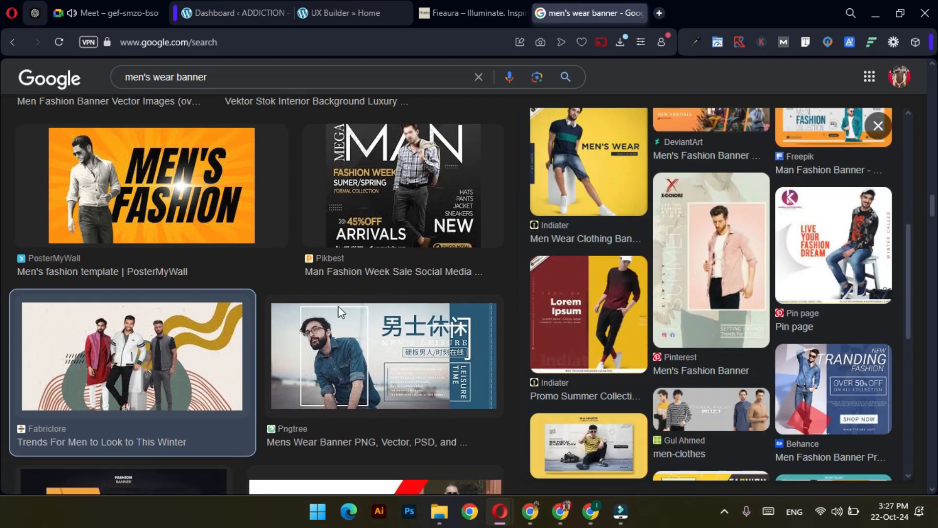
{"action": "scroll", "coordinate": [338, 306], "scroll_direction": "down", "scroll_amount": 5}
{"action": "scroll", "coordinate": [338, 306], "scroll_direction": "down", "scroll_amount": 4}
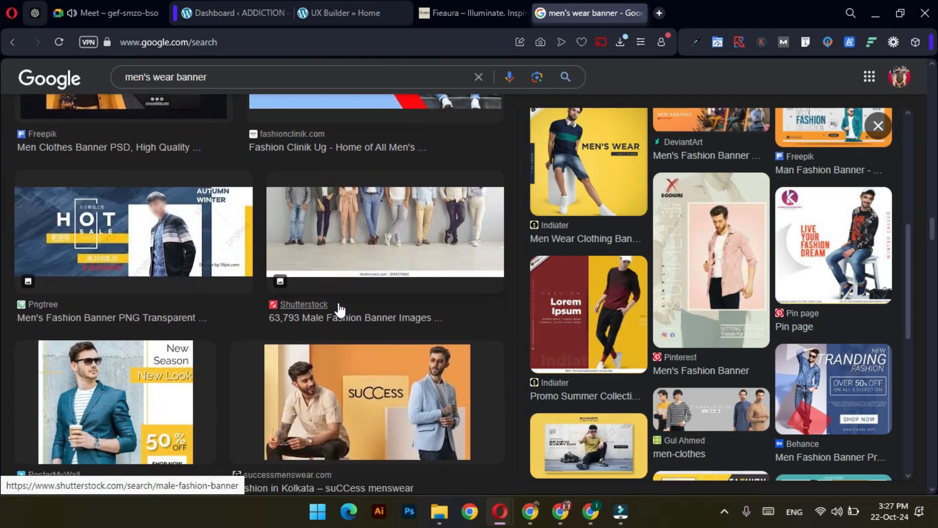
{"action": "scroll", "coordinate": [341, 310], "scroll_direction": "down", "scroll_amount": 5}
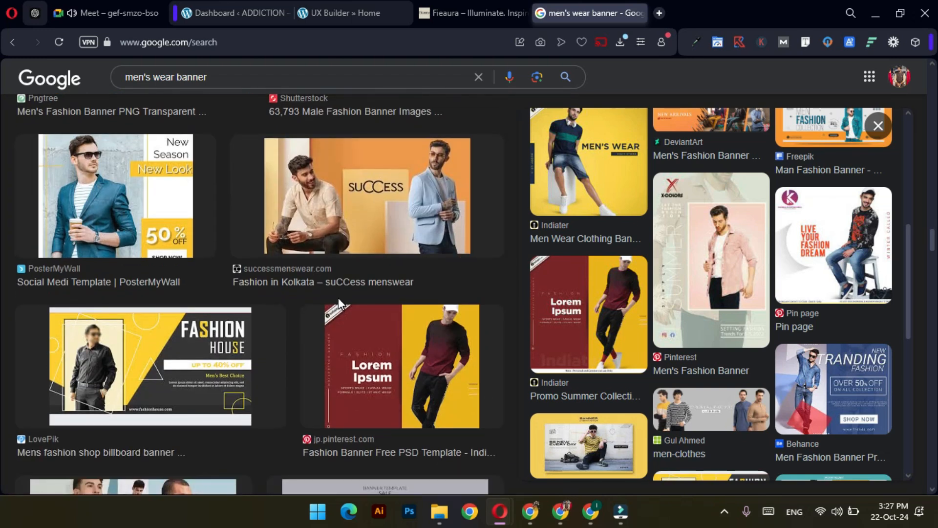
{"action": "scroll", "coordinate": [339, 302], "scroll_direction": "down", "scroll_amount": 1}
{"action": "scroll", "coordinate": [338, 301], "scroll_direction": "down", "scroll_amount": 4}
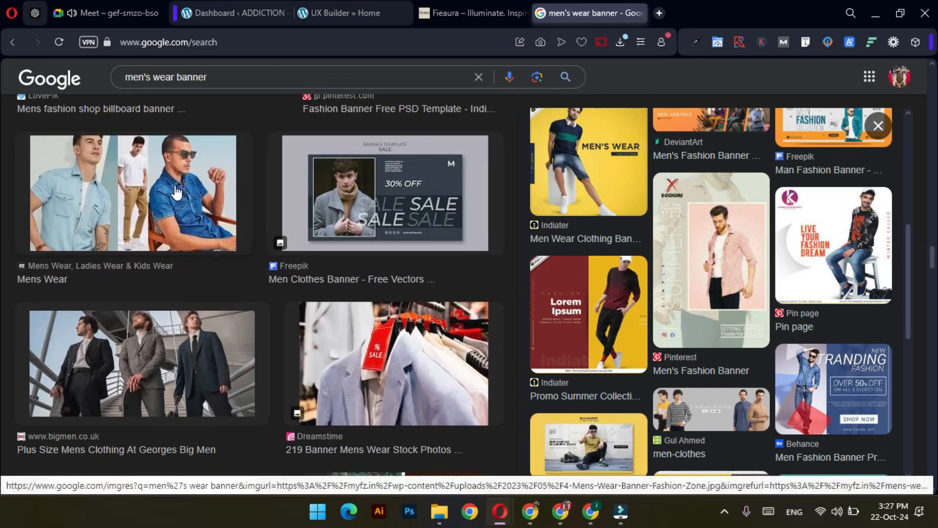
Preview the "Mens Wear" image of three men and save it to the Desktop as 4-Mens-Wear-Banner-Fashion-Zone in WEBP format.
{"action": "left_click", "coordinate": [177, 192]}
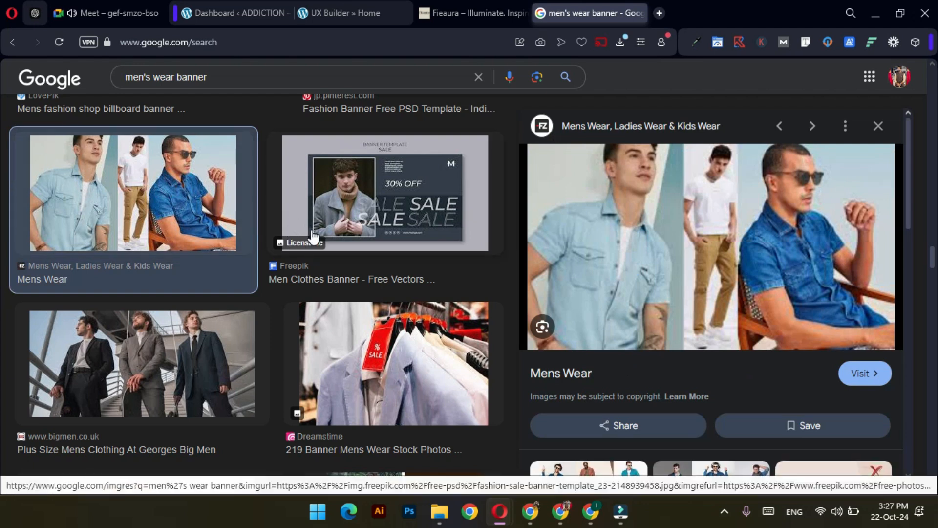
{"action": "right_click", "coordinate": [687, 225]}
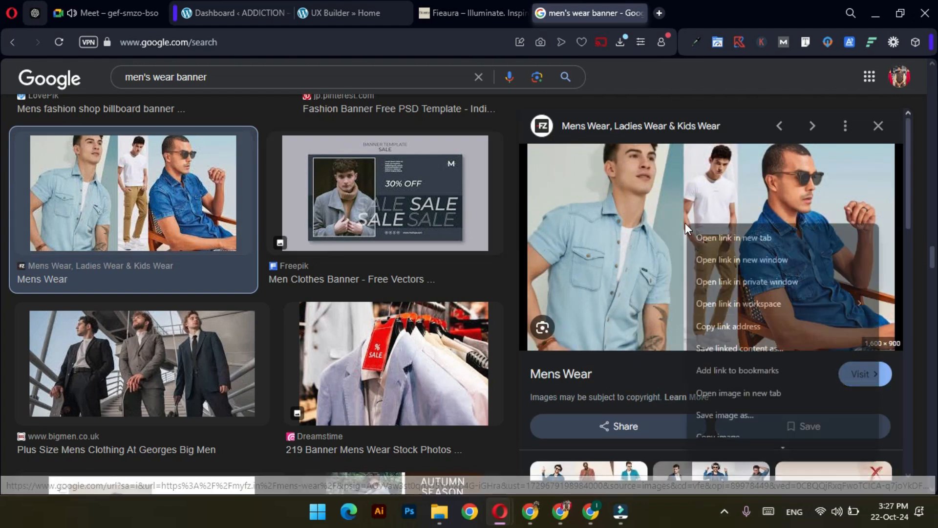
{"action": "left_click", "coordinate": [737, 414]}
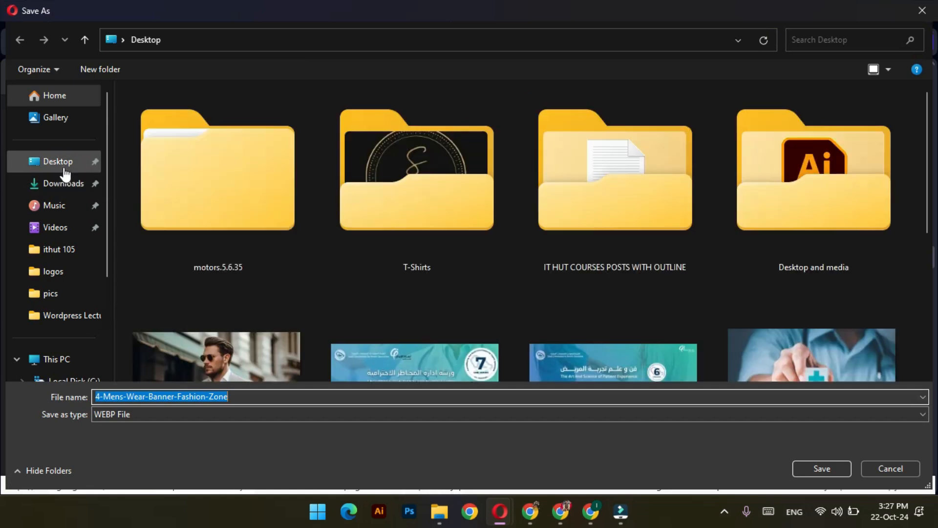
{"action": "left_click", "coordinate": [65, 166]}
{"action": "left_click", "coordinate": [822, 468]}
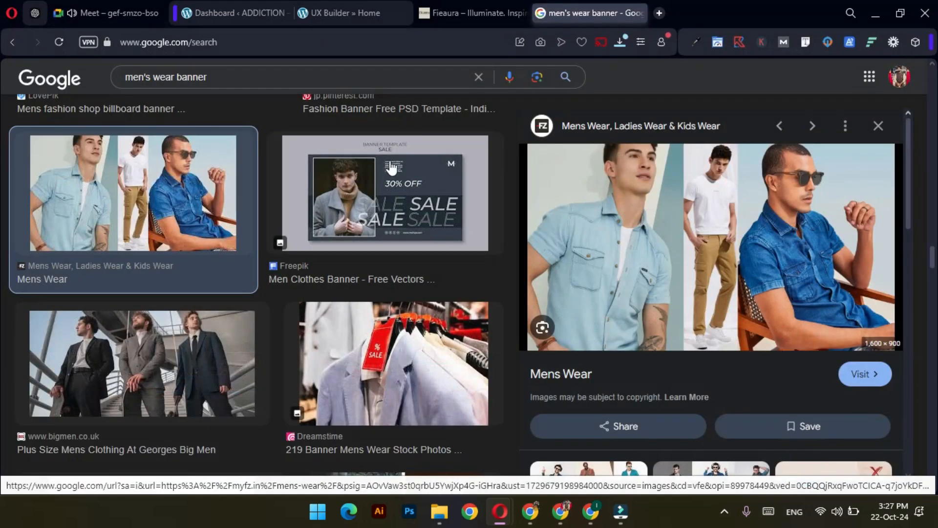
Start choosing the banner's background image in UX Builder and upload the downloaded 4-Mens-Wear-Banner-Fashion-Zone.webp to the media library.
{"action": "left_click", "coordinate": [308, 1]}
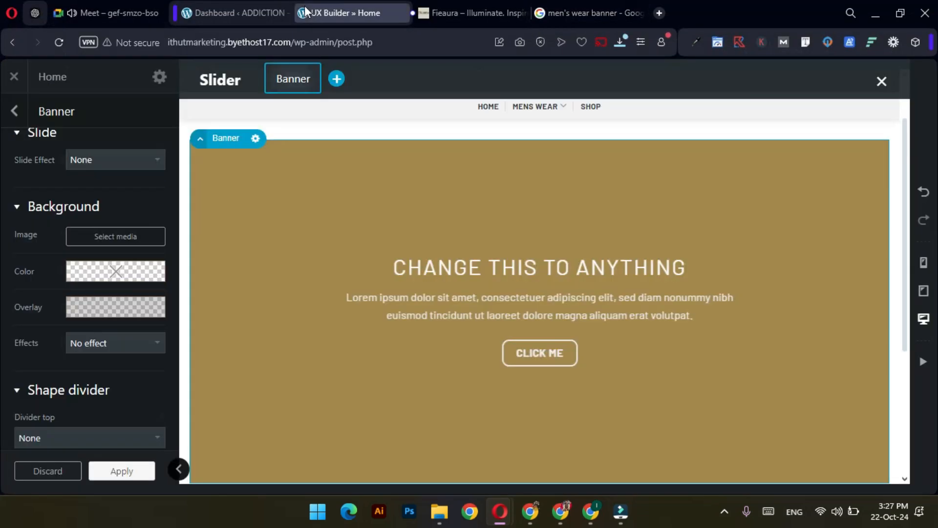
{"action": "left_click", "coordinate": [103, 237]}
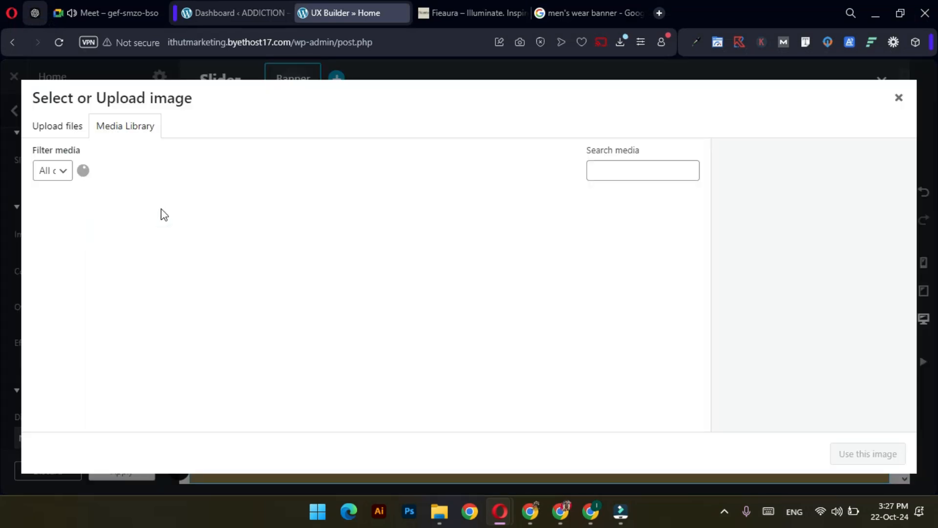
{"action": "left_click", "coordinate": [78, 128]}
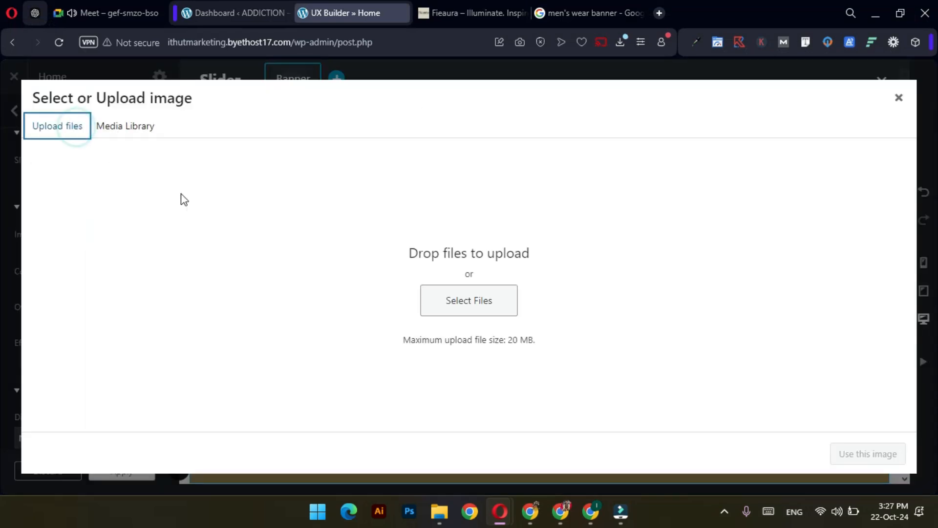
{"action": "left_click", "coordinate": [127, 128]}
{"action": "left_click", "coordinate": [619, 42]}
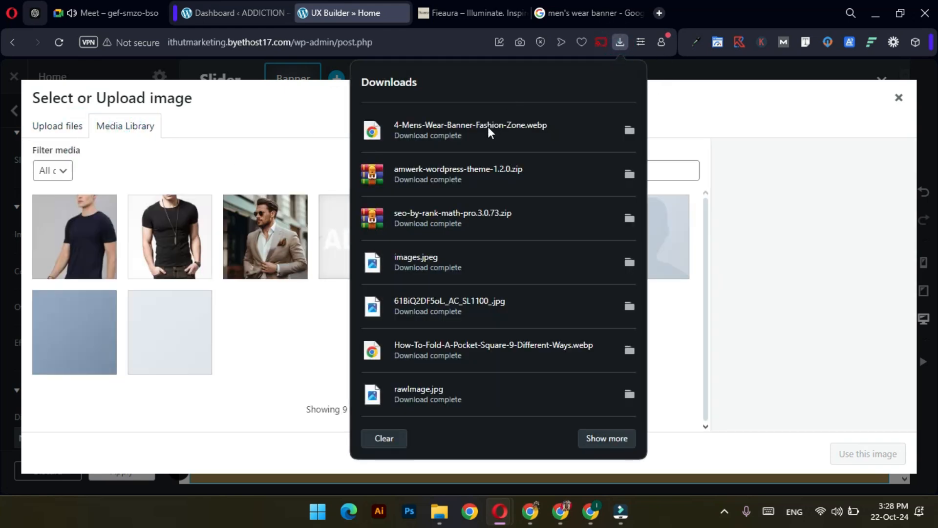
{"action": "left_click_drag", "start_coordinate": [488, 128], "coordinate": [273, 166]}
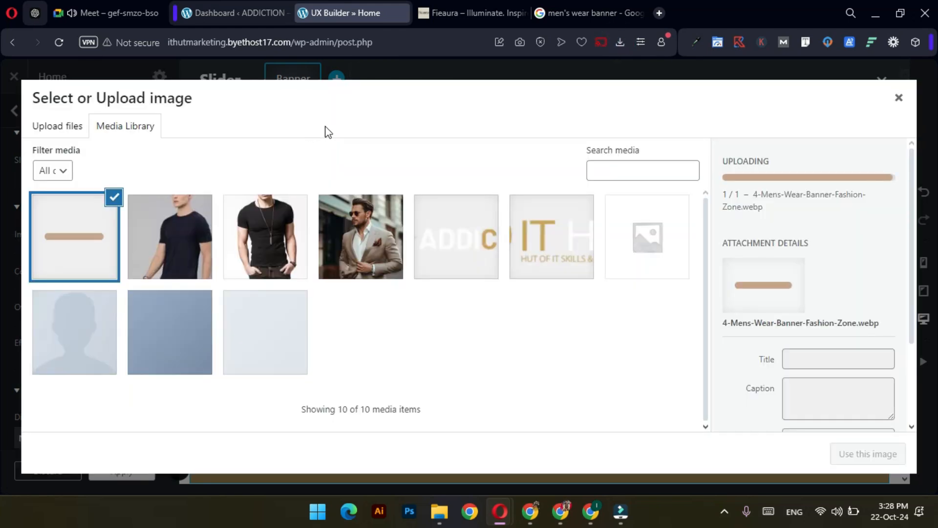
{"action": "left_click", "coordinate": [619, 42]}
{"action": "left_click", "coordinate": [293, 128]}
{"action": "left_click", "coordinate": [72, 128]}
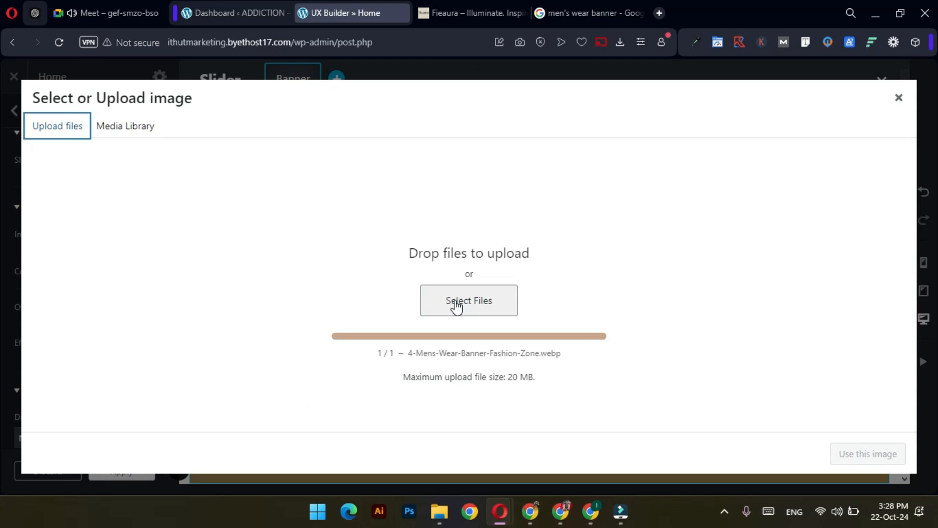
{"action": "left_click", "coordinate": [458, 301]}
{"action": "left_click", "coordinate": [564, 357]}
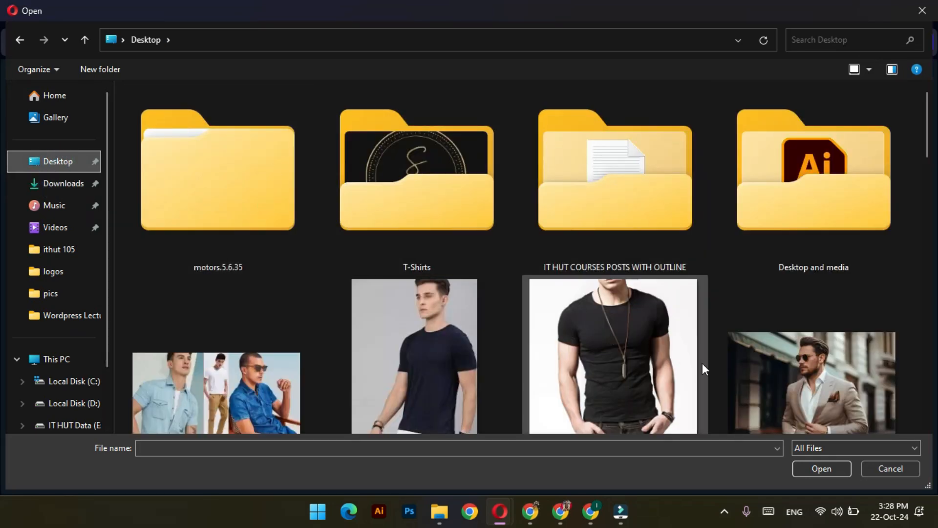
{"action": "left_click", "coordinate": [893, 468]}
Use the uploaded 4-Mens-Wear-Banner-Fashion-Zone.webp as the banner's background image, then apply the change and update the page.
{"action": "left_click", "coordinate": [125, 133]}
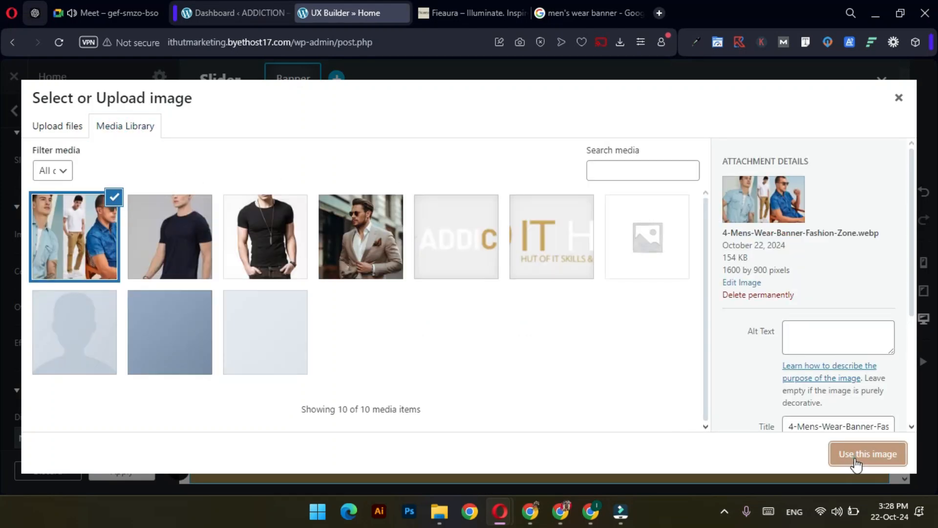
{"action": "left_click", "coordinate": [858, 457]}
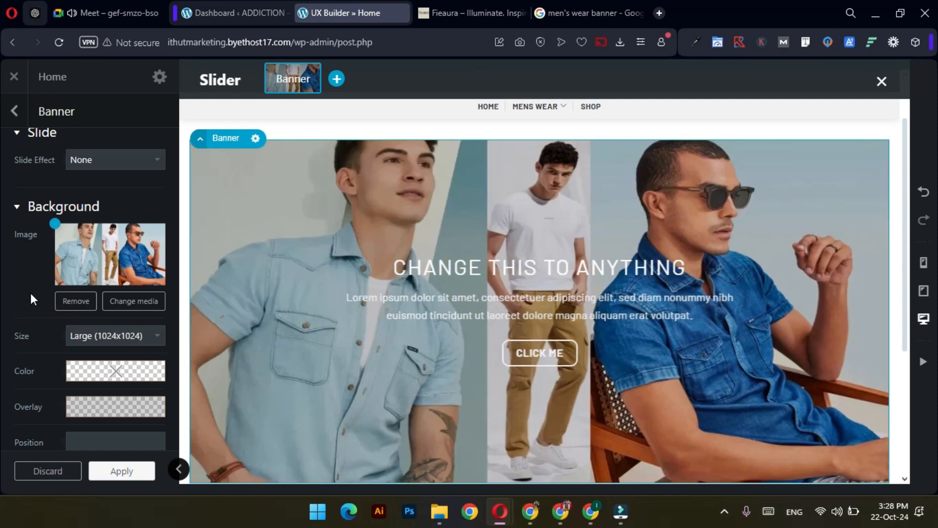
{"action": "scroll", "coordinate": [582, 291], "scroll_direction": "down", "scroll_amount": 4}
{"action": "scroll", "coordinate": [582, 291], "scroll_direction": "up", "scroll_amount": 6}
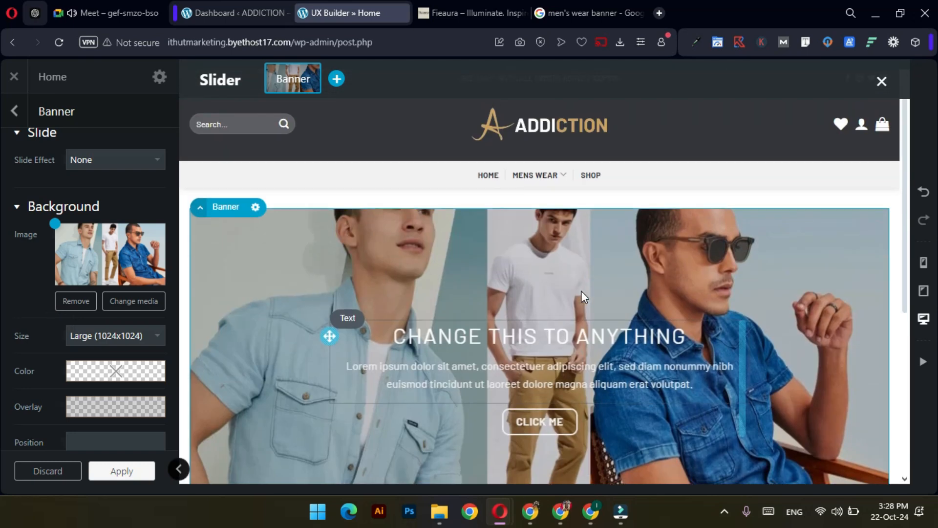
{"action": "scroll", "coordinate": [558, 283], "scroll_direction": "down", "scroll_amount": 2}
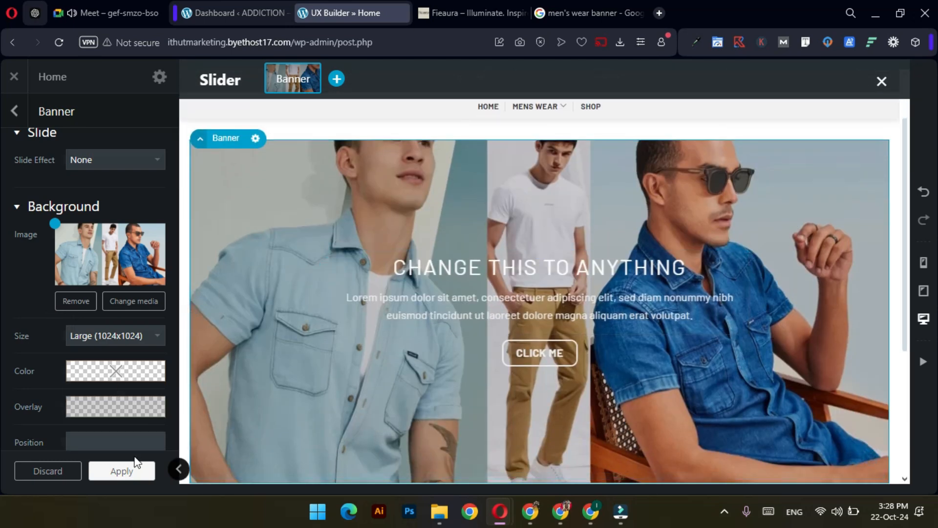
{"action": "left_click", "coordinate": [123, 477]}
{"action": "left_click", "coordinate": [122, 476]}
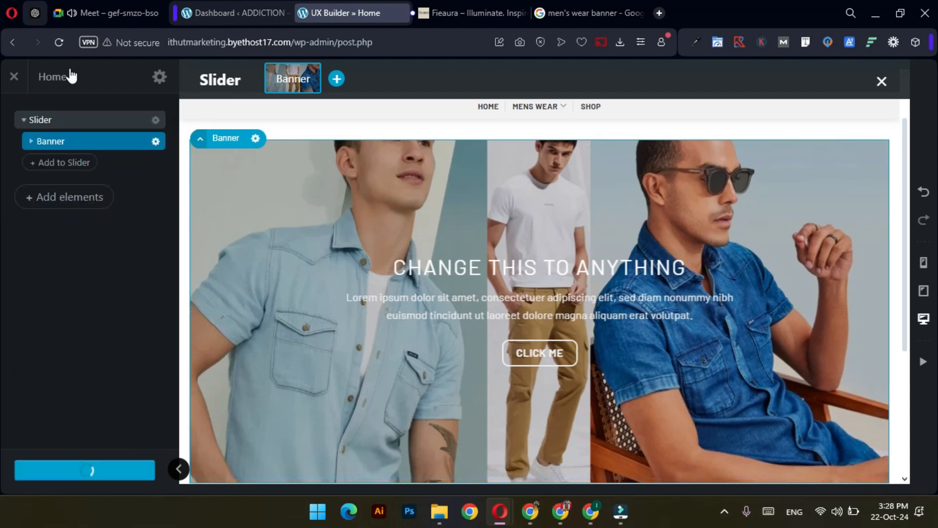
Open the live ADDICTION site in a new tab beside the UX Builder tab and review the home page's new banner.
{"action": "left_click", "coordinate": [223, 13]}
{"action": "right_click", "coordinate": [63, 66]}
{"action": "left_click", "coordinate": [87, 77]}
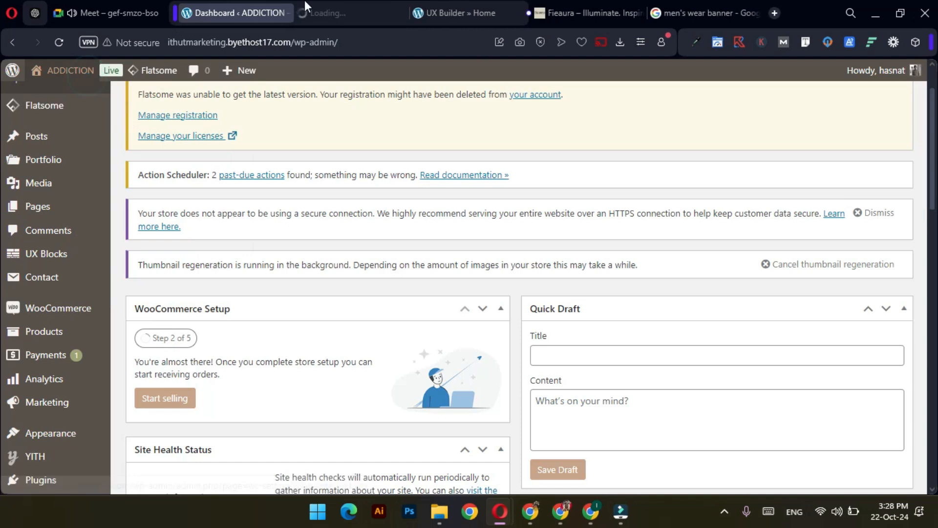
{"action": "left_click", "coordinate": [342, 4]}
{"action": "left_click_drag", "start_coordinate": [356, 13], "coordinate": [465, 16]}
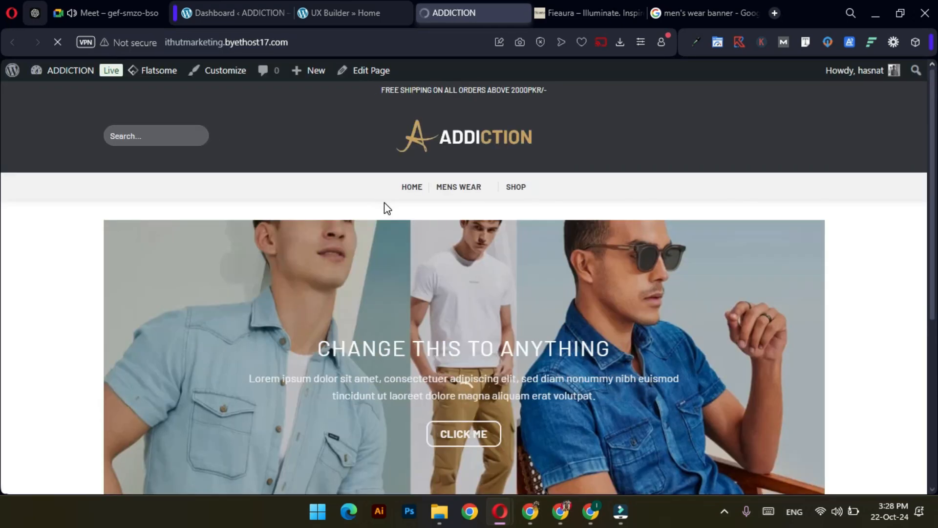
{"action": "scroll", "coordinate": [384, 205], "scroll_direction": "down", "scroll_amount": 4}
{"action": "scroll", "coordinate": [654, 211], "scroll_direction": "up", "scroll_amount": 4}
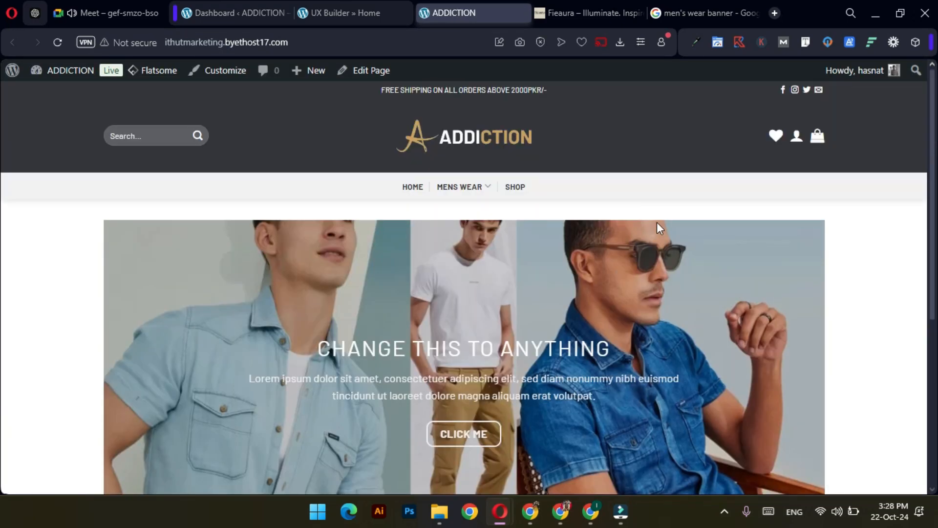
{"action": "scroll", "coordinate": [649, 243], "scroll_direction": "down", "scroll_amount": 1}
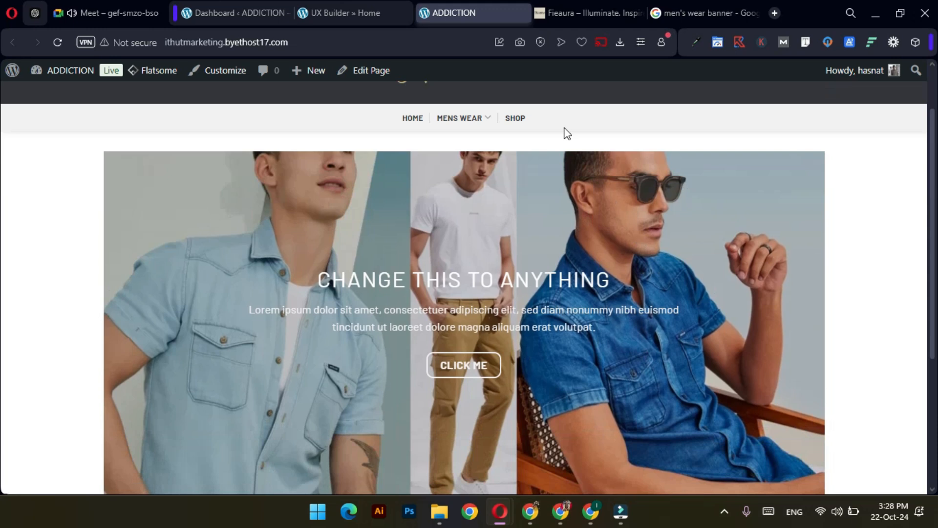
Compare the ADDICTION home page's banner width and side margins with the Fieaura site's banner, and return to UX Builder.
{"action": "left_click", "coordinate": [611, 10]}
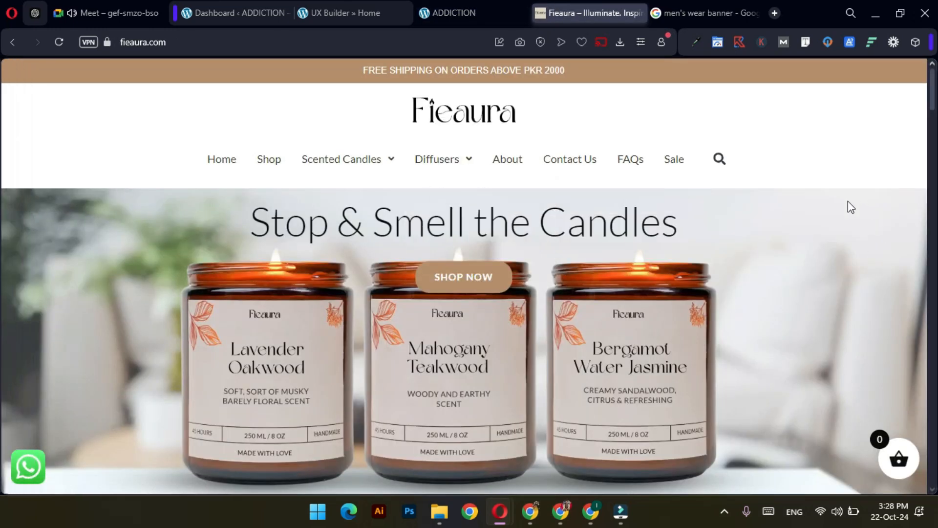
{"action": "left_click", "coordinate": [378, 10]}
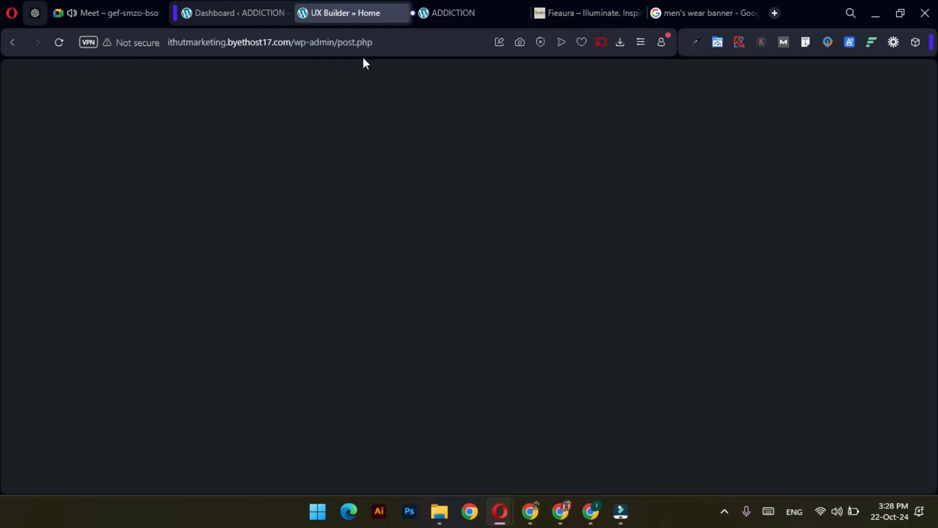
{"action": "left_click", "coordinate": [484, 10]}
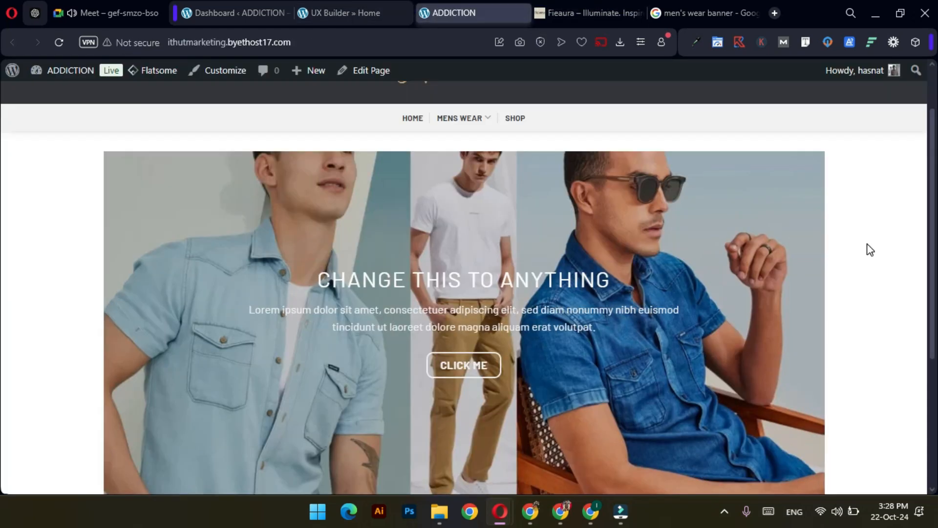
{"action": "scroll", "coordinate": [868, 246], "scroll_direction": "down", "scroll_amount": 5}
{"action": "scroll", "coordinate": [871, 242], "scroll_direction": "up", "scroll_amount": 3}
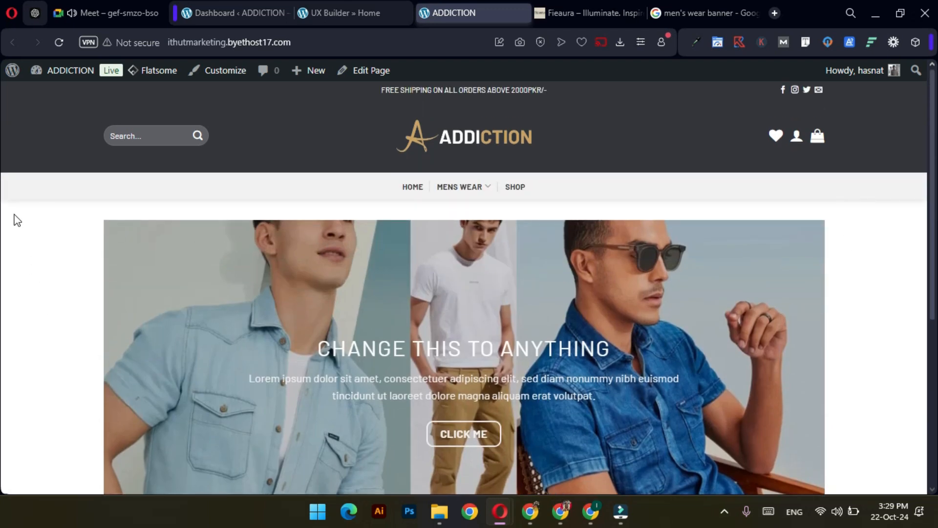
{"action": "scroll", "coordinate": [376, 234], "scroll_direction": "down", "scroll_amount": 5}
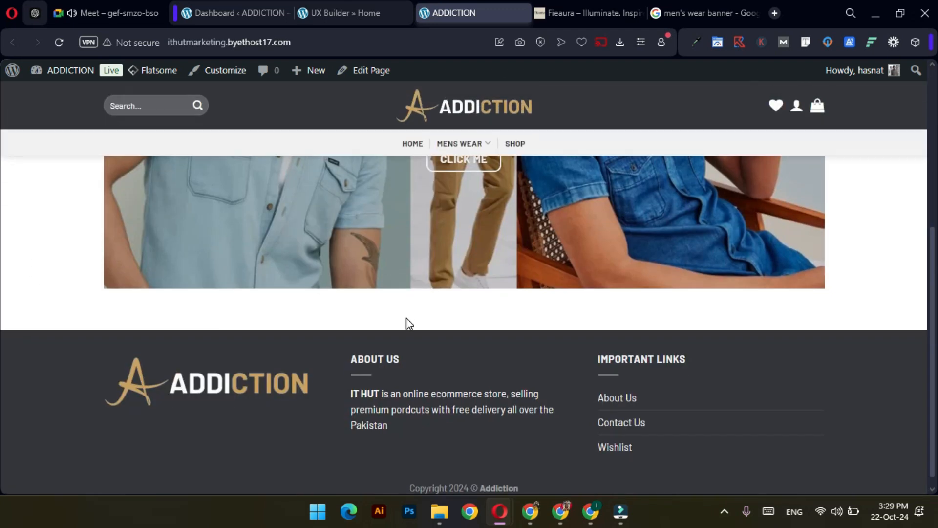
{"action": "scroll", "coordinate": [406, 320], "scroll_direction": "up", "scroll_amount": 4}
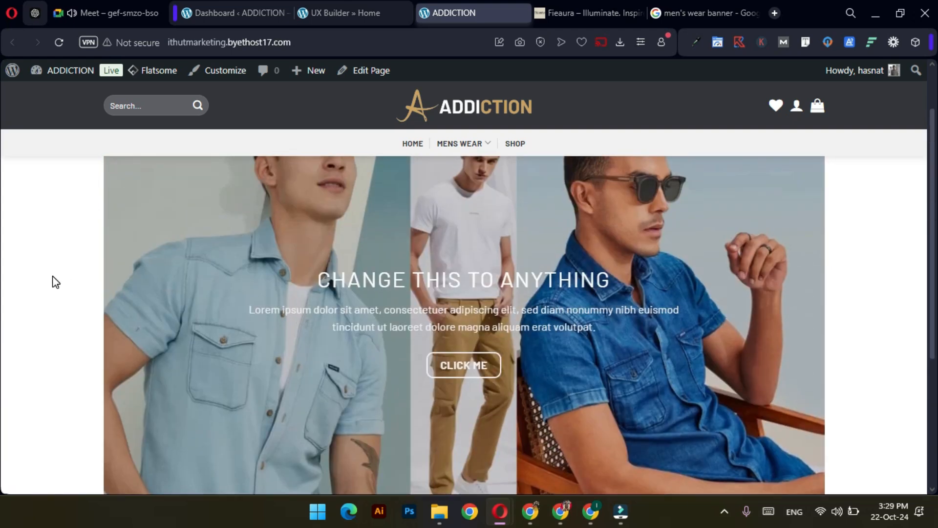
{"action": "scroll", "coordinate": [865, 293], "scroll_direction": "up", "scroll_amount": 2}
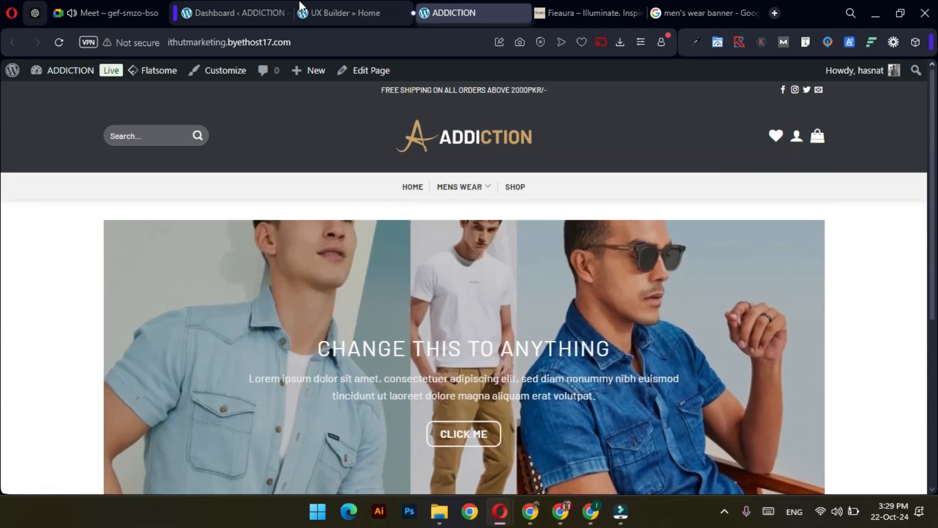
{"action": "left_click", "coordinate": [326, 5]}
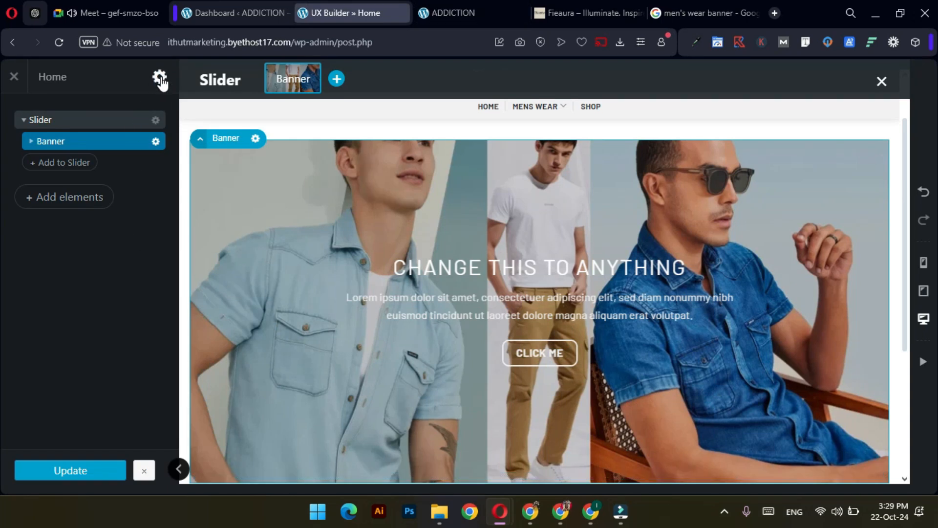
Open the Home page in the WordPress editor from the live site and look through its available page templates.
{"action": "left_click", "coordinate": [440, 13]}
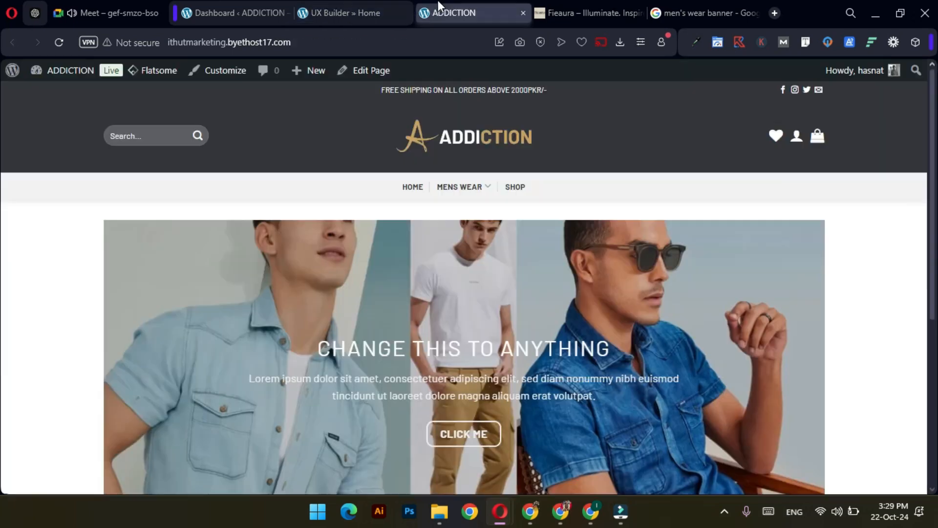
{"action": "left_click", "coordinate": [359, 73]}
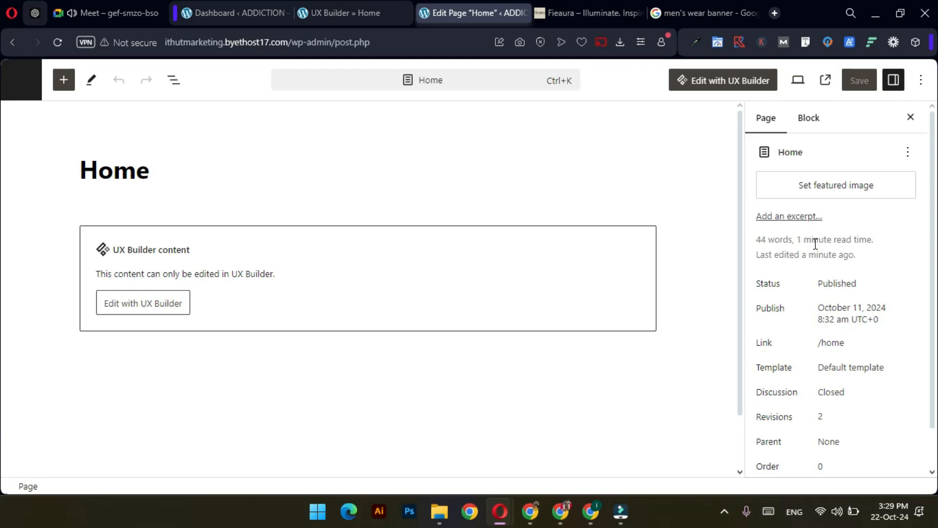
{"action": "scroll", "coordinate": [815, 254], "scroll_direction": "down", "scroll_amount": 1}
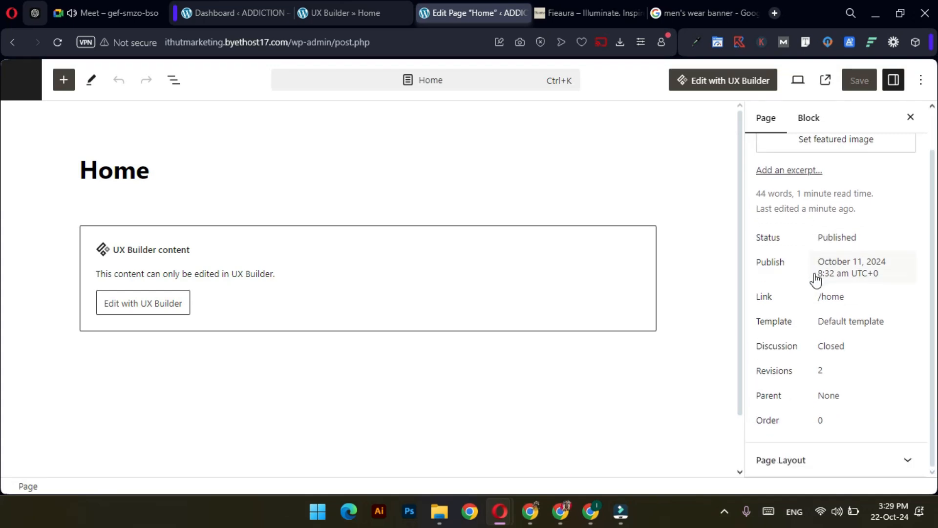
{"action": "left_click", "coordinate": [840, 327]}
{"action": "left_click", "coordinate": [814, 430]}
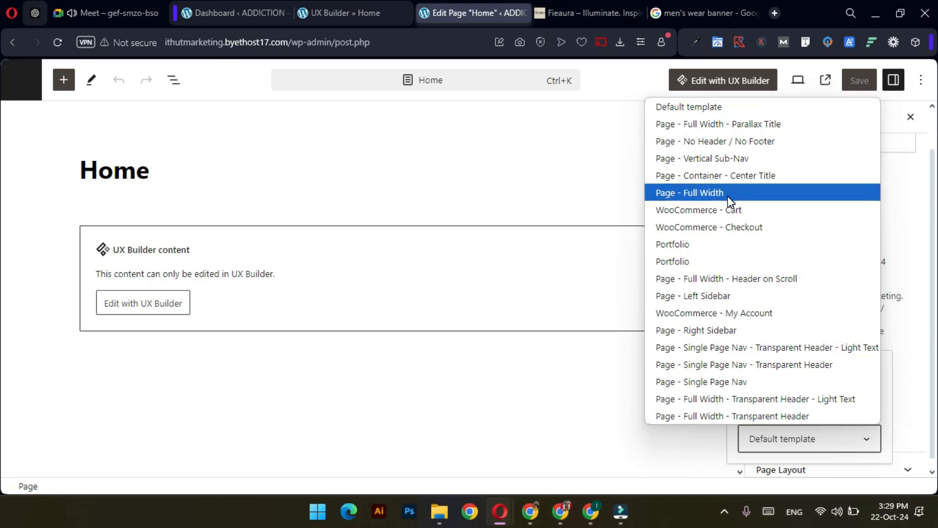
{"action": "left_click", "coordinate": [590, 189]}
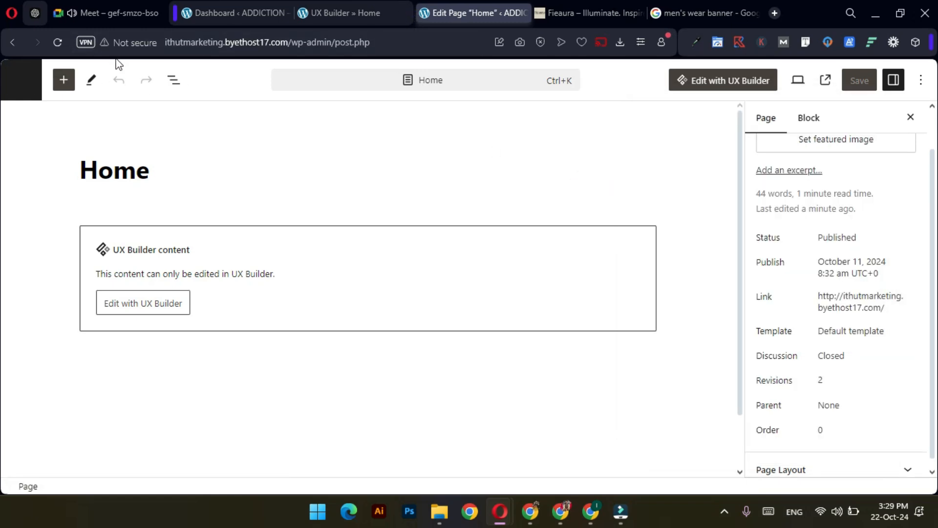
Go from the Home page editor to the site's wp-admin address in the same tab.
{"action": "left_click_drag", "start_coordinate": [393, 42], "coordinate": [334, 42]}
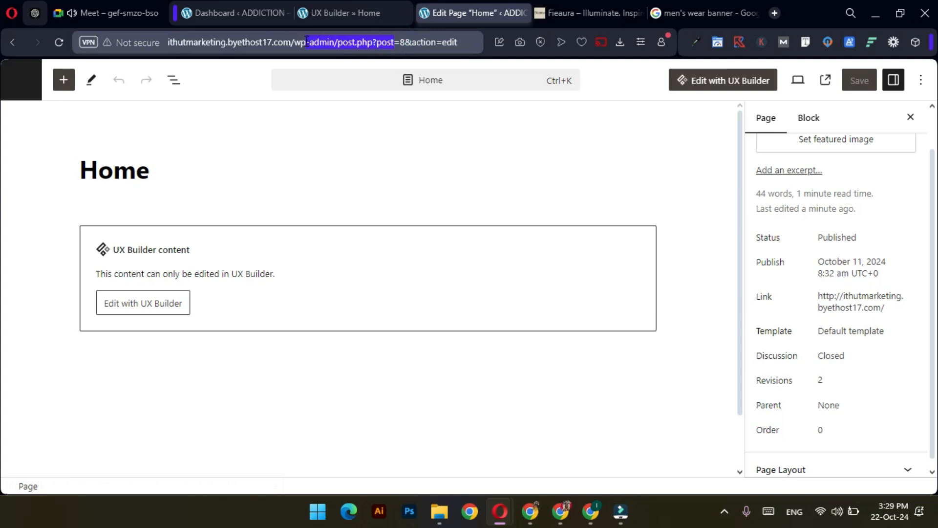
{"action": "left_click_drag", "start_coordinate": [459, 42], "coordinate": [342, 46]}
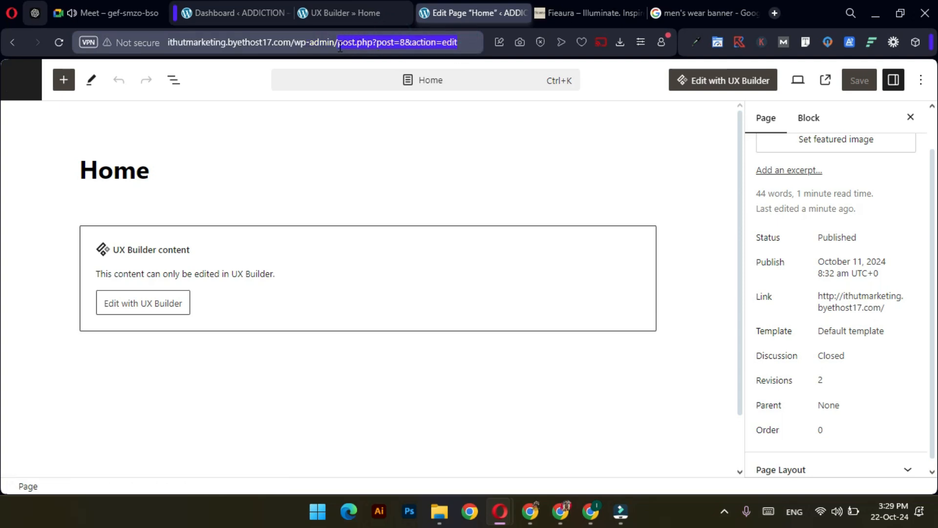
{"action": "key", "text": "BackSpace"}
{"action": "key", "text": "BackSpace"}
{"action": "key", "text": "Return"}
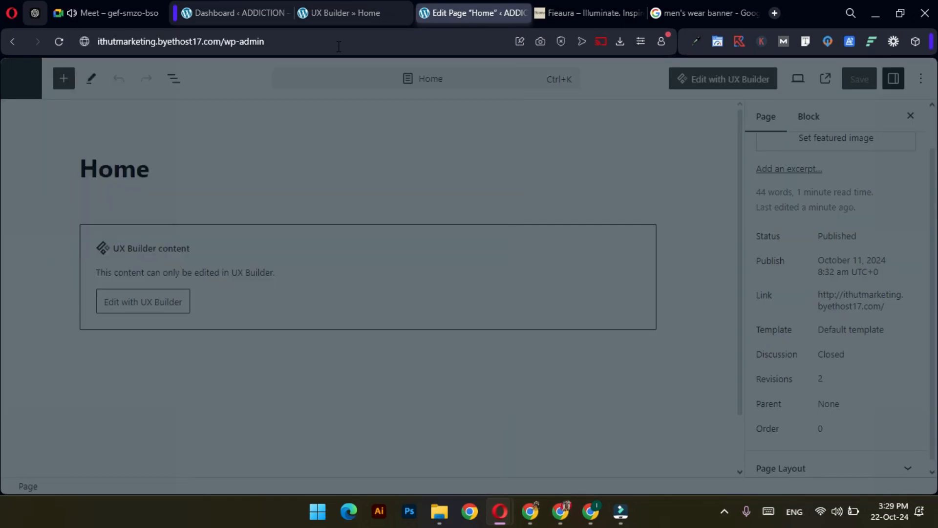
In UX Builder's post settings, set the Home page's template to Page - Full Width.
{"action": "left_click", "coordinate": [341, 13]}
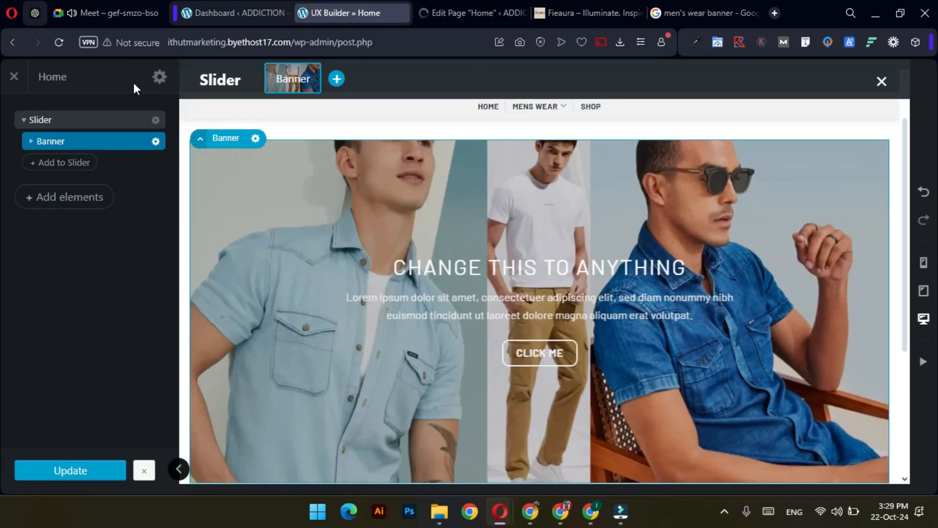
{"action": "left_click", "coordinate": [159, 77]}
{"action": "scroll", "coordinate": [59, 233], "scroll_direction": "down", "scroll_amount": 3}
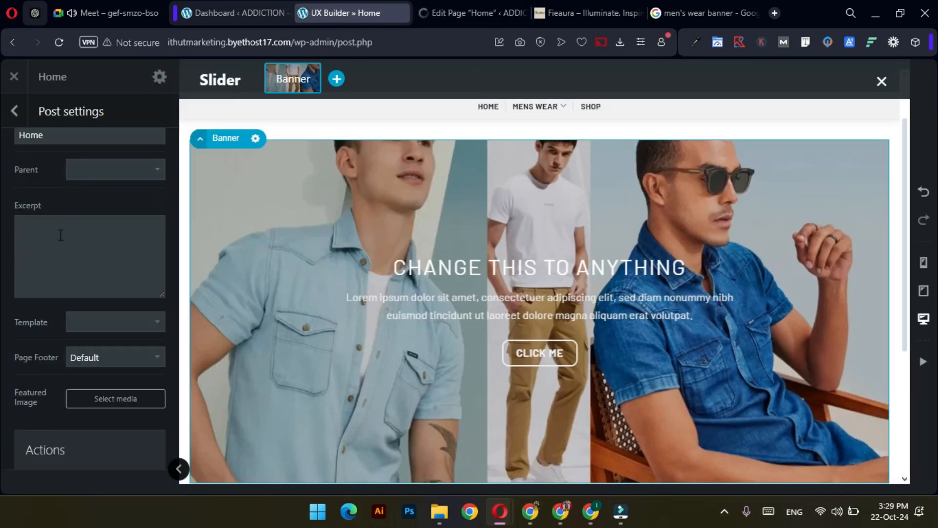
{"action": "left_click", "coordinate": [86, 225]}
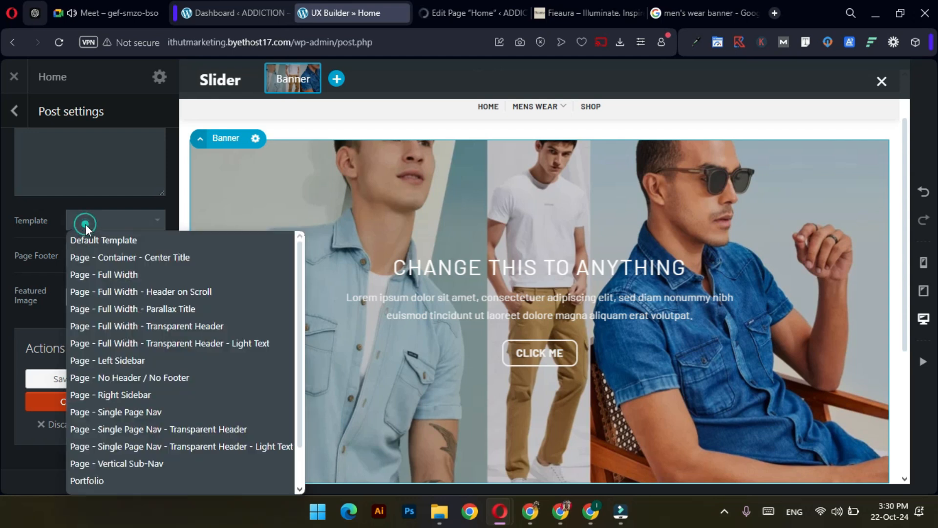
{"action": "left_click", "coordinate": [134, 277]}
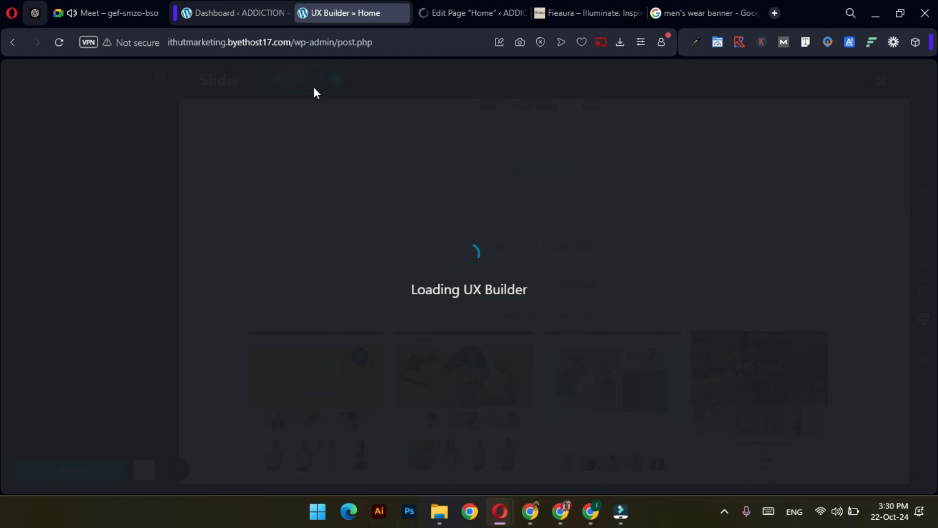
Load the WordPress dashboard in the other tab and open the live ADDICTION site from it.
{"action": "left_click", "coordinate": [435, 6]}
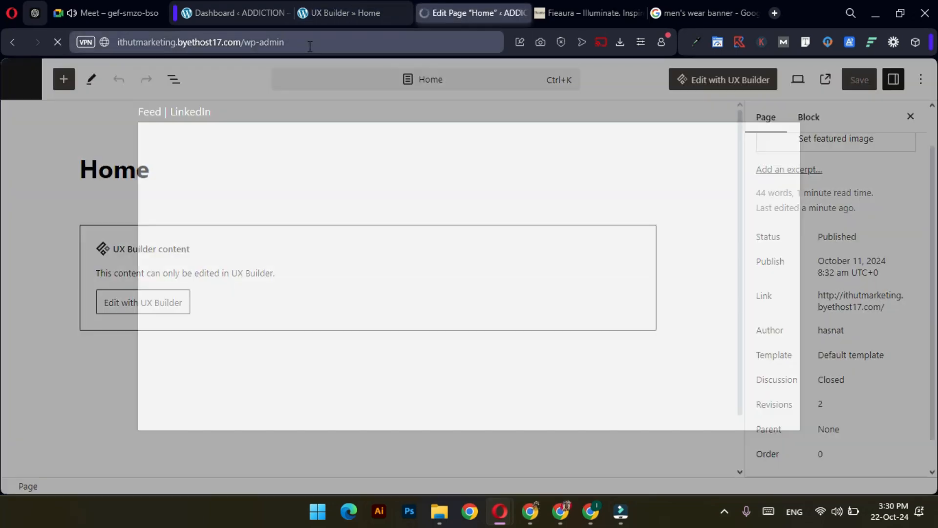
{"action": "left_click_drag", "start_coordinate": [284, 42], "coordinate": [256, 42]}
{"action": "key", "text": "Return"}
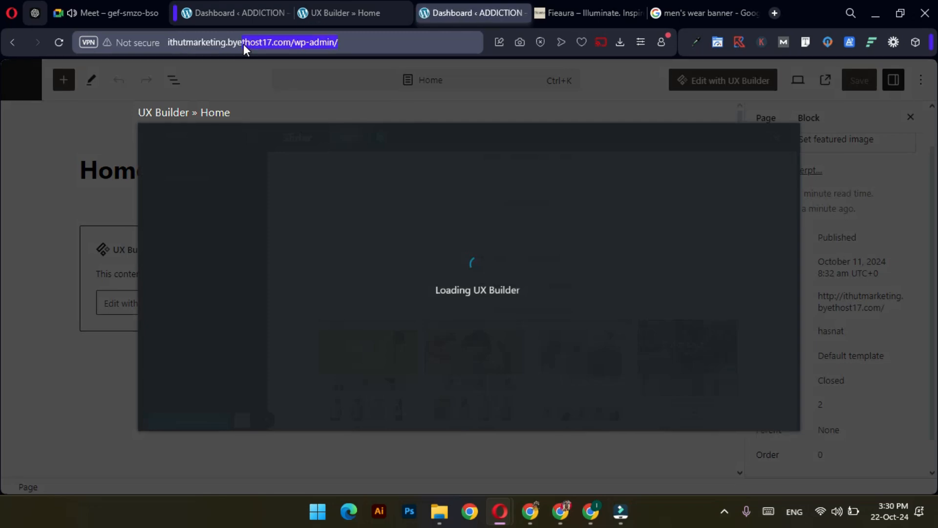
{"action": "left_click", "coordinate": [350, 42]}
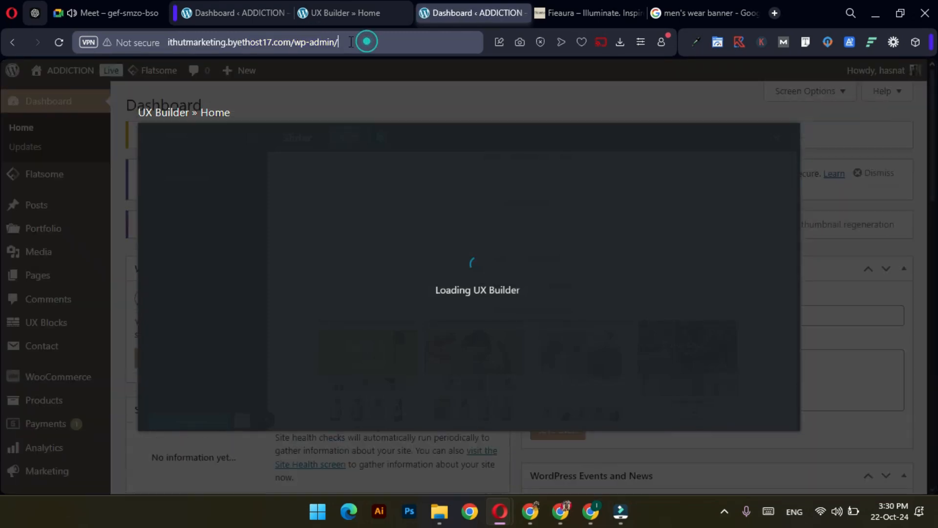
{"action": "left_click", "coordinate": [393, 83]}
{"action": "left_click", "coordinate": [82, 72]}
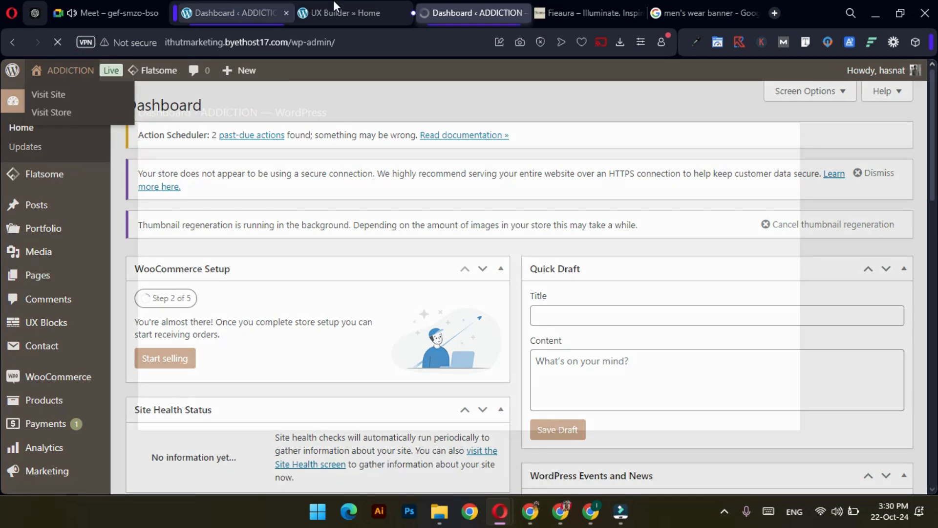
Return to UX Builder, check the reloaded Home page's slider layout and update the page.
{"action": "left_click", "coordinate": [333, 1]}
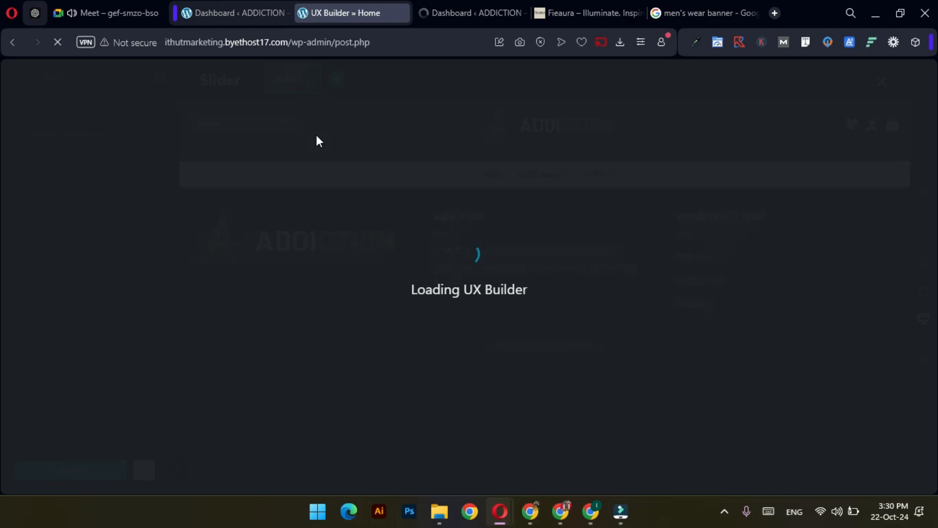
{"action": "scroll", "coordinate": [455, 303], "scroll_direction": "down", "scroll_amount": 3}
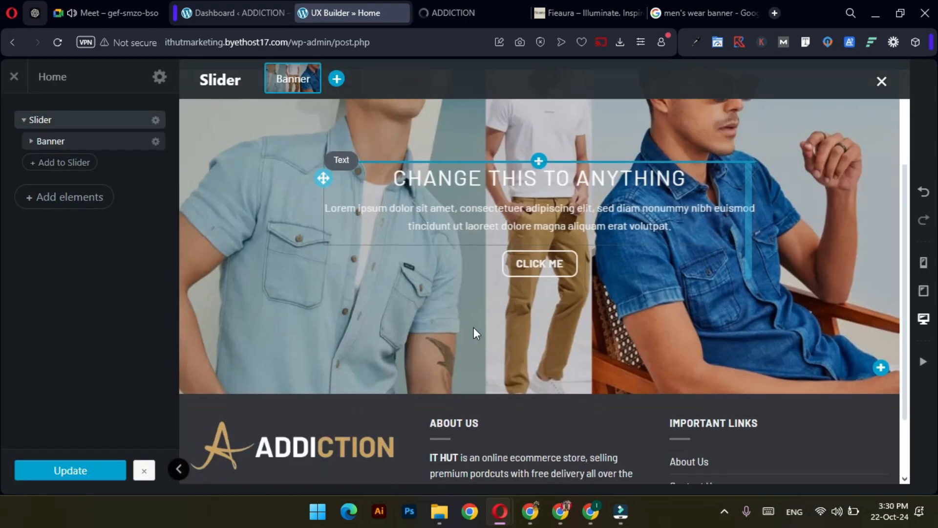
{"action": "scroll", "coordinate": [456, 326], "scroll_direction": "up", "scroll_amount": 3}
{"action": "left_click", "coordinate": [86, 470]}
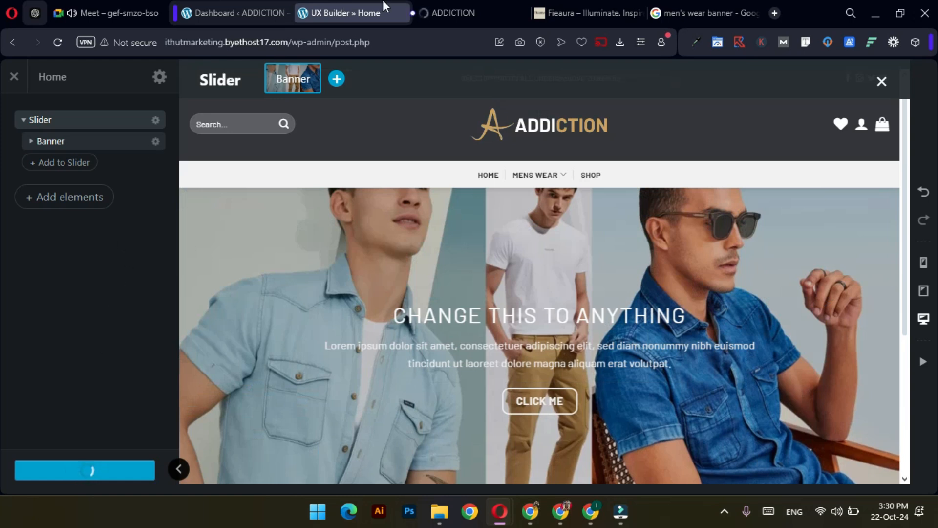
Reload the live ADDICTION home page and examine how the banner spans the page below the header.
{"action": "left_click", "coordinate": [452, 2]}
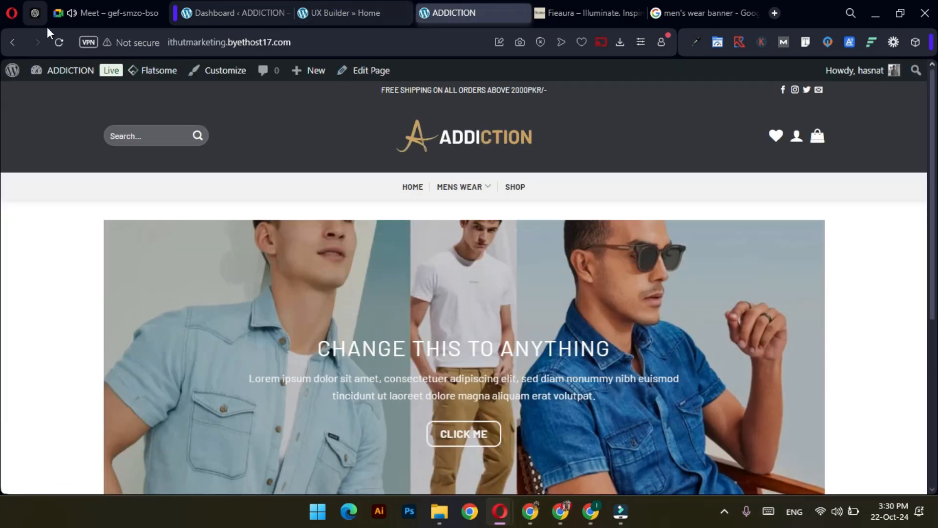
{"action": "left_click", "coordinate": [53, 40]}
{"action": "scroll", "coordinate": [615, 230], "scroll_direction": "down", "scroll_amount": 5}
{"action": "scroll", "coordinate": [616, 252], "scroll_direction": "up", "scroll_amount": 5}
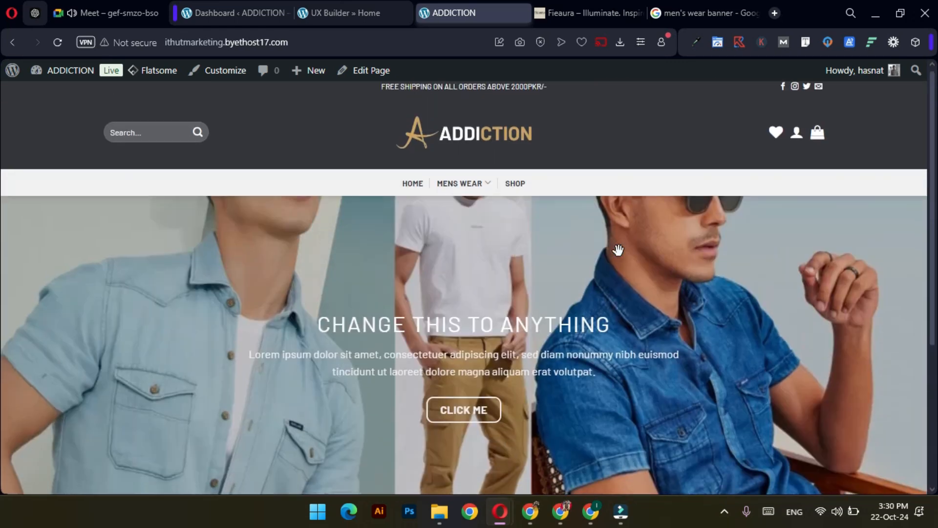
{"action": "scroll", "coordinate": [605, 264], "scroll_direction": "down", "scroll_amount": 1}
{"action": "scroll", "coordinate": [566, 268], "scroll_direction": "up", "scroll_amount": 1}
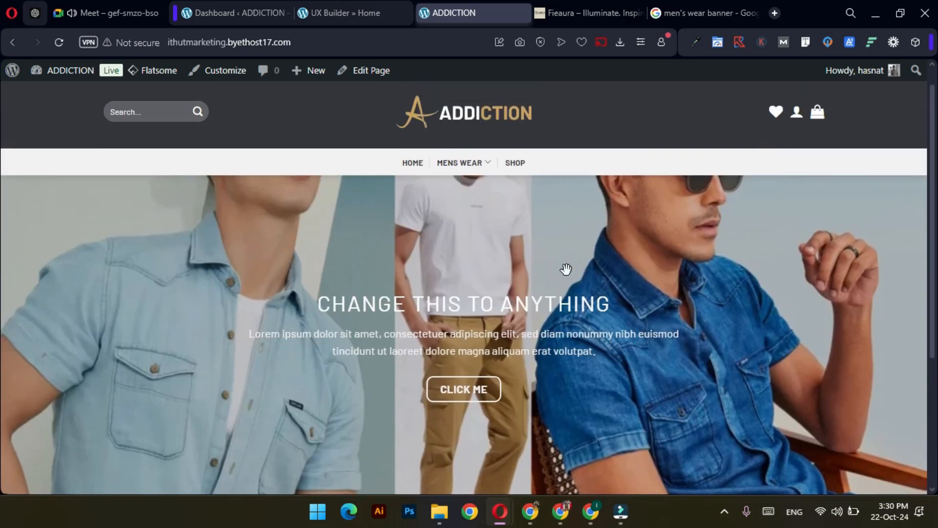
{"action": "scroll", "coordinate": [542, 298], "scroll_direction": "down", "scroll_amount": 3}
{"action": "scroll", "coordinate": [544, 297], "scroll_direction": "up", "scroll_amount": 3}
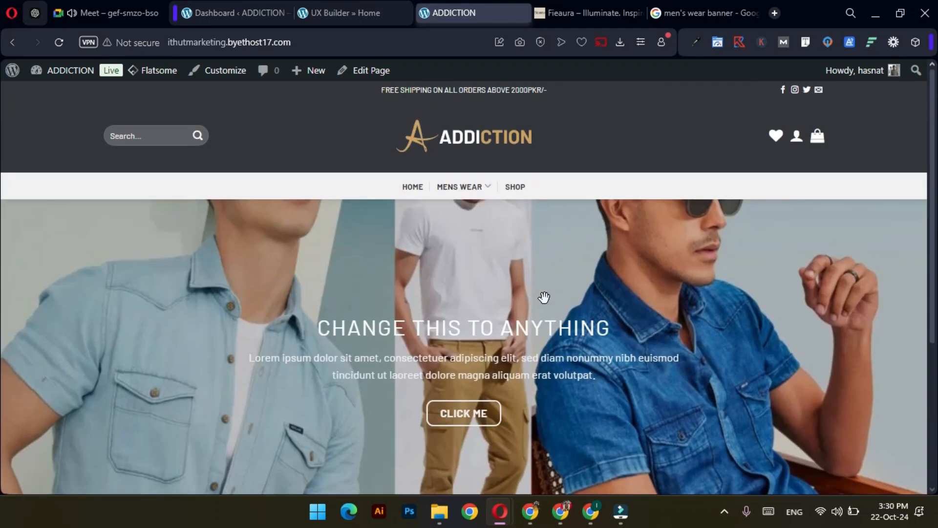
Open the slider banner's settings in UX Builder and set the banner height to 600px.
{"action": "left_click", "coordinate": [343, 2]}
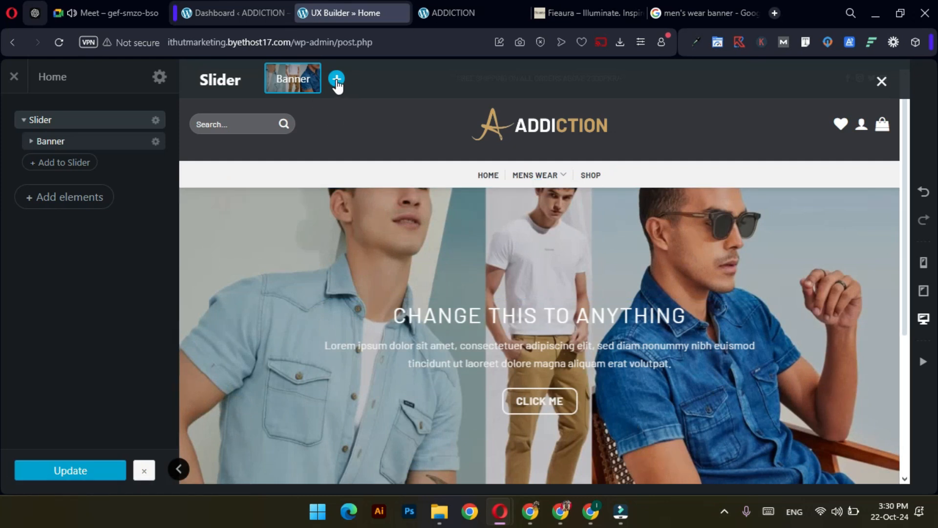
{"action": "left_click", "coordinate": [242, 218]}
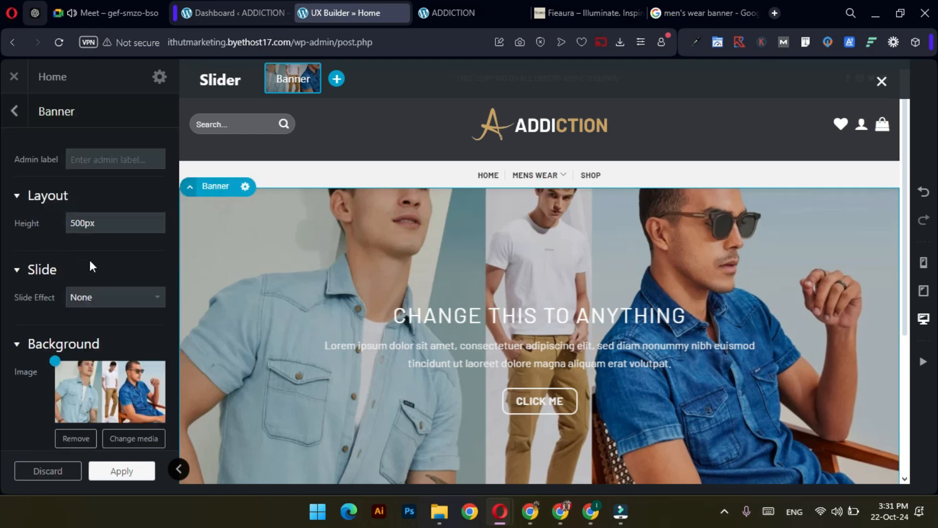
{"action": "left_click", "coordinate": [76, 224]}
{"action": "key", "text": "BackSpace"}
{"action": "type", "text": "6"}
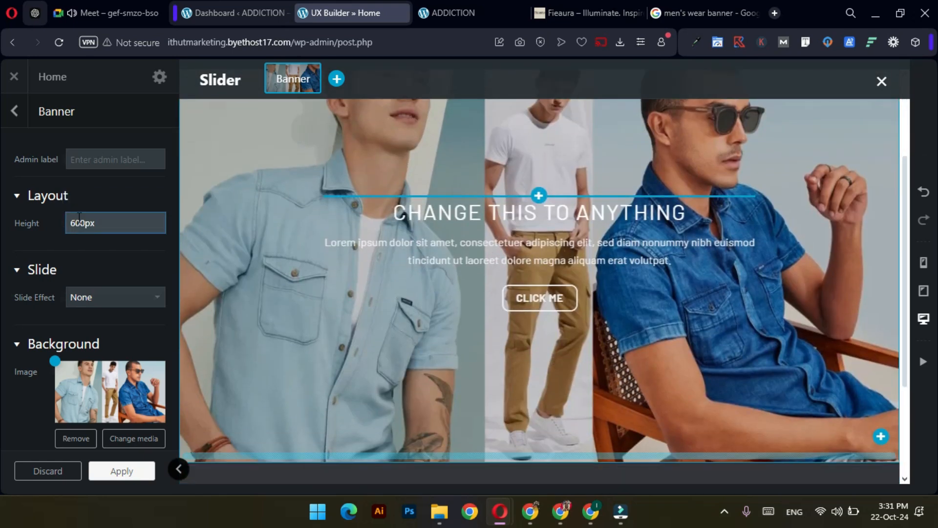
Set the banner's slide effect to Zoom In and its background image size to Original.
{"action": "mouse_move", "coordinate": [90, 228]}
{"action": "scroll", "coordinate": [87, 237], "scroll_direction": "down", "scroll_amount": 2}
{"action": "left_click", "coordinate": [94, 228]}
{"action": "left_click", "coordinate": [100, 282]}
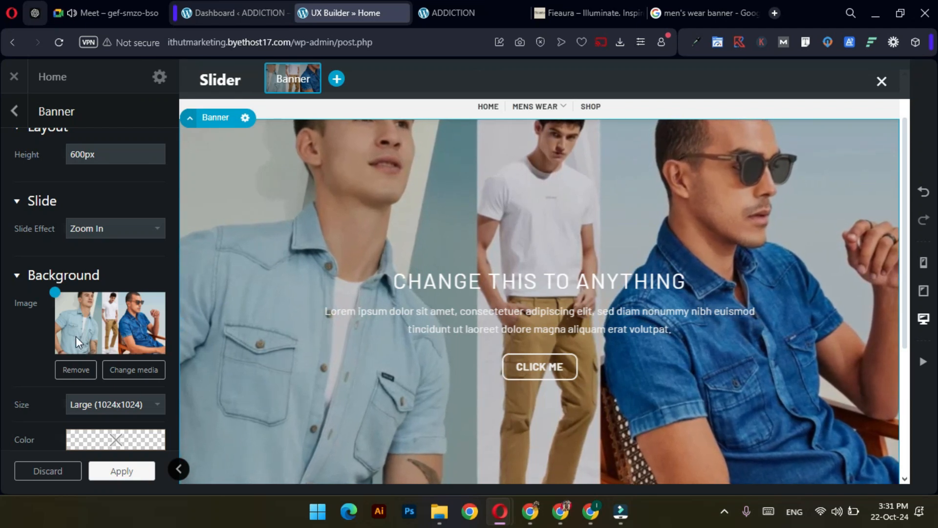
{"action": "scroll", "coordinate": [75, 336], "scroll_direction": "down", "scroll_amount": 2}
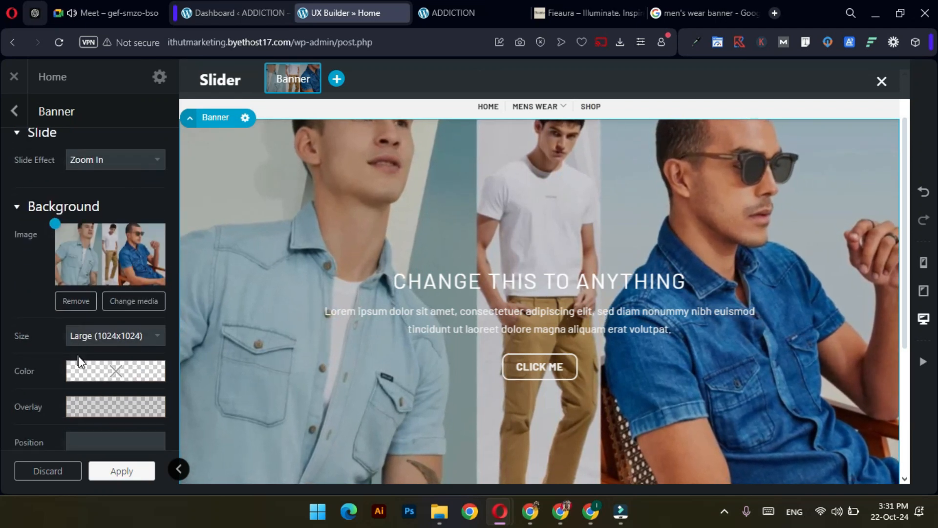
{"action": "left_click", "coordinate": [93, 335]}
{"action": "left_click", "coordinate": [95, 166]}
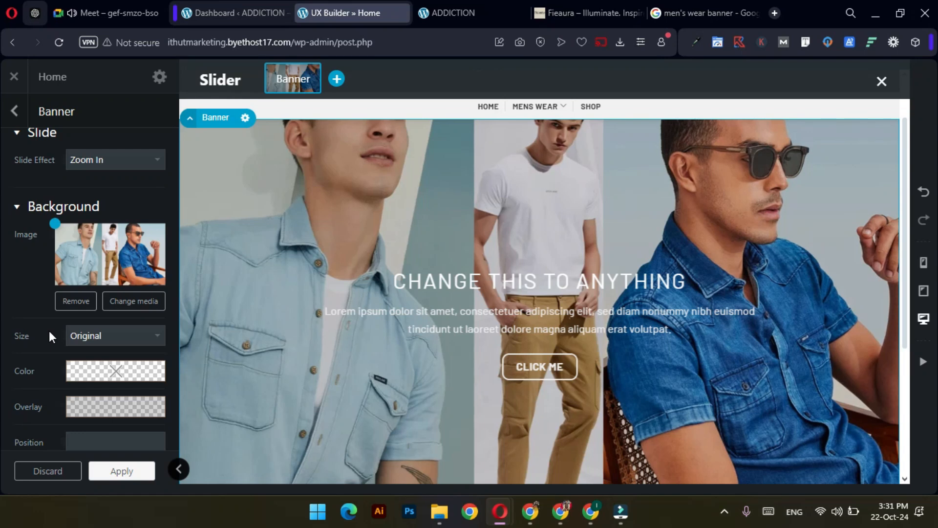
Give the banner background a translucent dark gray overlay, rgb(31, 31, 31) at about 0.3 opacity.
{"action": "scroll", "coordinate": [48, 330], "scroll_direction": "down", "scroll_amount": 3}
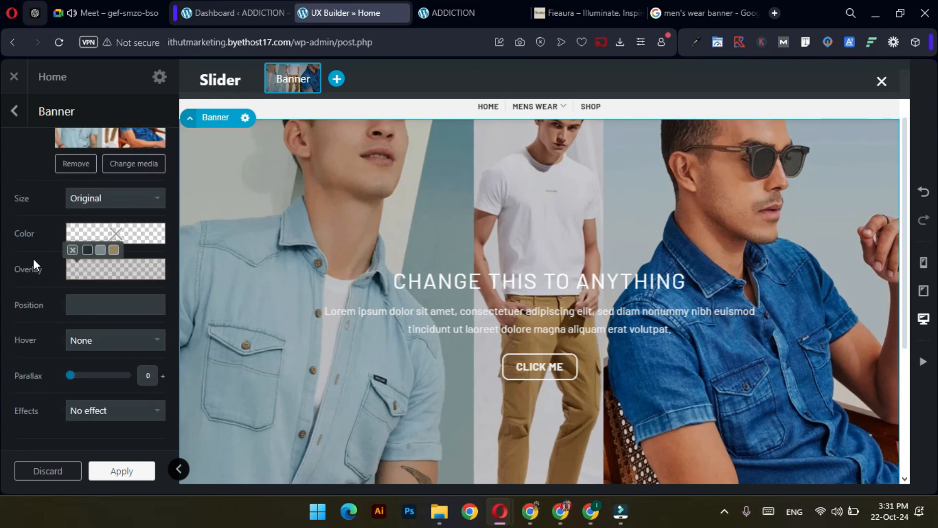
{"action": "left_click", "coordinate": [88, 252]}
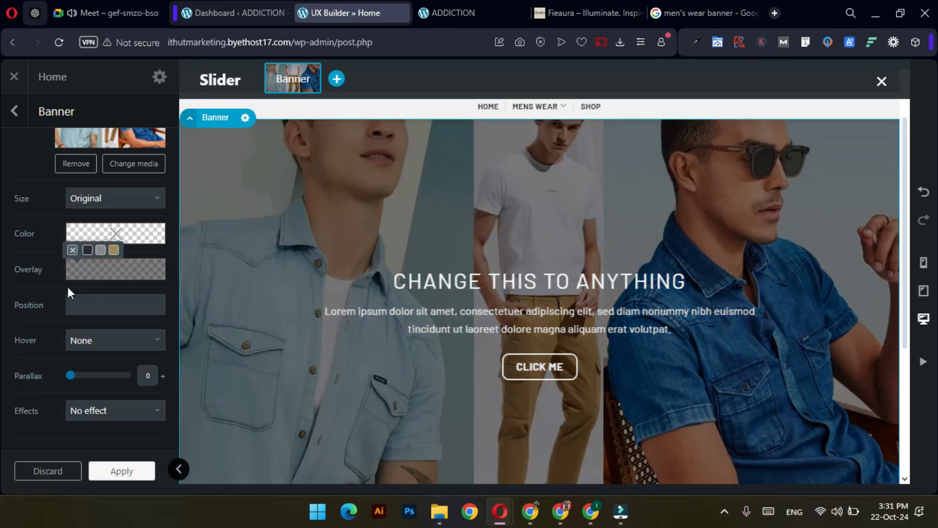
{"action": "left_click", "coordinate": [89, 273]}
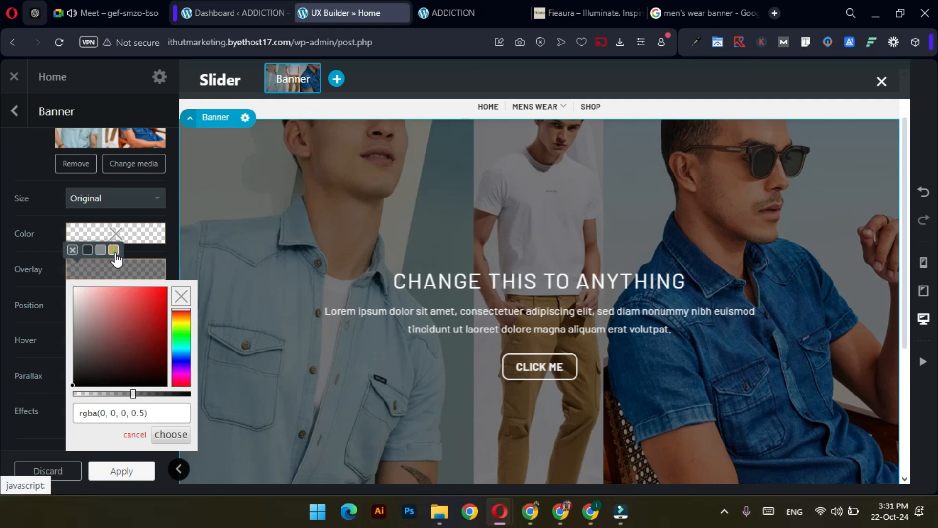
{"action": "left_click", "coordinate": [113, 250]}
{"action": "left_click", "coordinate": [108, 276]}
{"action": "mouse_move", "coordinate": [134, 306]}
{"action": "left_mouse_down"}
{"action": "mouse_move", "coordinate": [110, 329]}
{"action": "mouse_move", "coordinate": [121, 339]}
{"action": "left_mouse_up"}
{"action": "mouse_move", "coordinate": [191, 393]}
{"action": "left_mouse_down"}
{"action": "mouse_move", "coordinate": [126, 391]}
{"action": "mouse_move", "coordinate": [79, 356]}
{"action": "mouse_move", "coordinate": [79, 388]}
{"action": "mouse_move", "coordinate": [71, 385]}
{"action": "mouse_move", "coordinate": [127, 353]}
{"action": "mouse_move", "coordinate": [152, 300]}
{"action": "mouse_move", "coordinate": [83, 303]}
{"action": "mouse_move", "coordinate": [138, 357]}
{"action": "mouse_move", "coordinate": [118, 330]}
{"action": "mouse_move", "coordinate": [76, 337]}
{"action": "mouse_move", "coordinate": [61, 374]}
{"action": "left_mouse_up"}
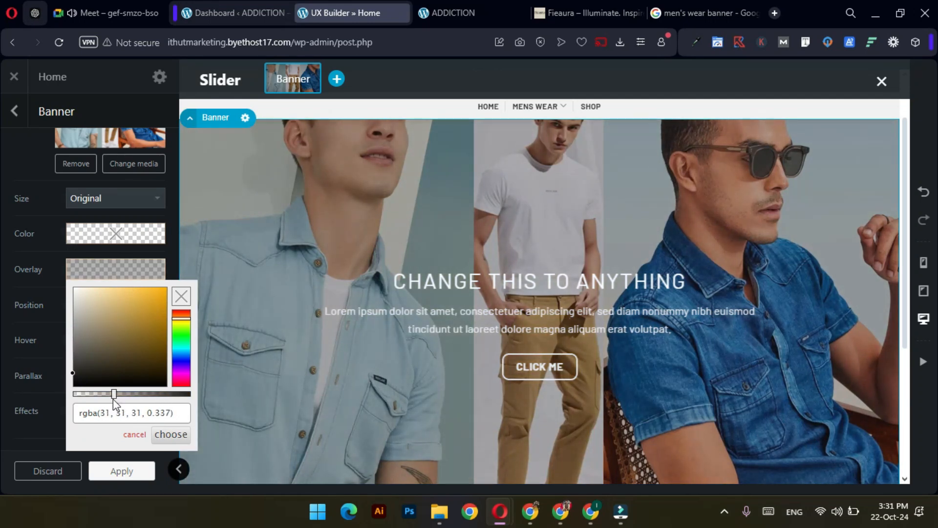
{"action": "mouse_move", "coordinate": [114, 394]}
{"action": "left_mouse_down"}
{"action": "mouse_move", "coordinate": [168, 400]}
{"action": "mouse_move", "coordinate": [111, 399]}
{"action": "left_mouse_up"}
{"action": "left_click", "coordinate": [40, 341]}
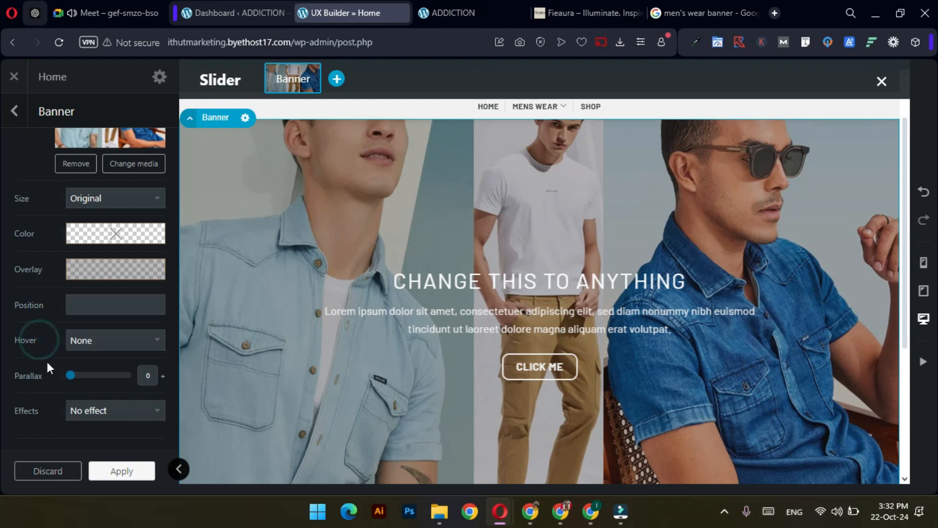
{"action": "scroll", "coordinate": [42, 334], "scroll_direction": "down", "scroll_amount": 3}
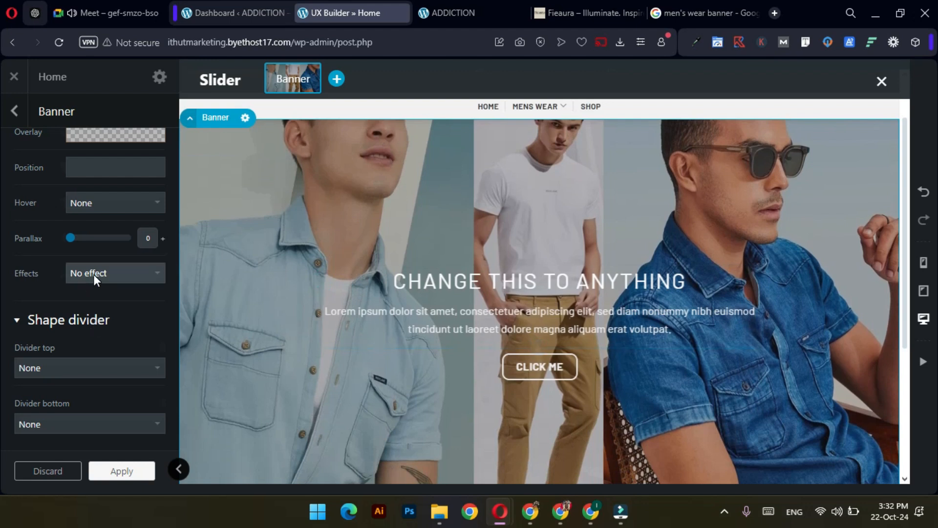
Set the banner background effect to Snow, apply it and update the page.
{"action": "left_click", "coordinate": [93, 274]}
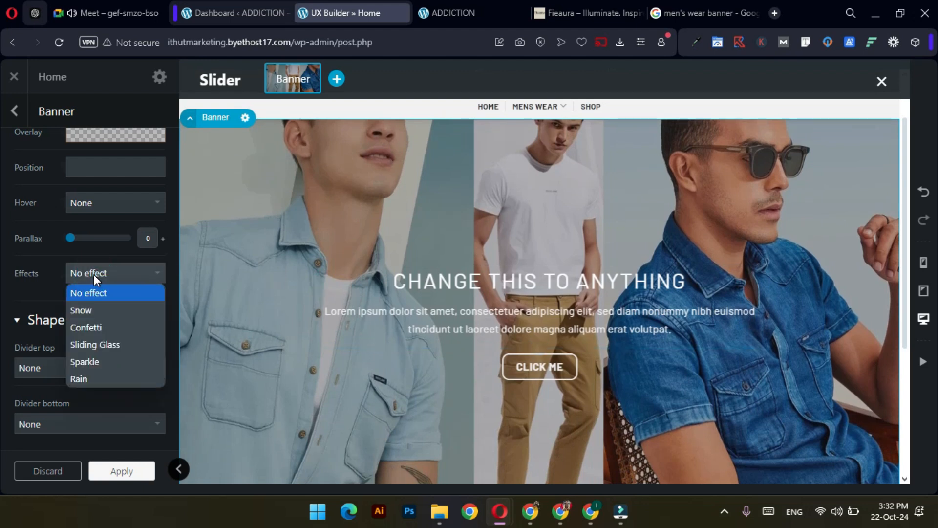
{"action": "left_click", "coordinate": [93, 305]}
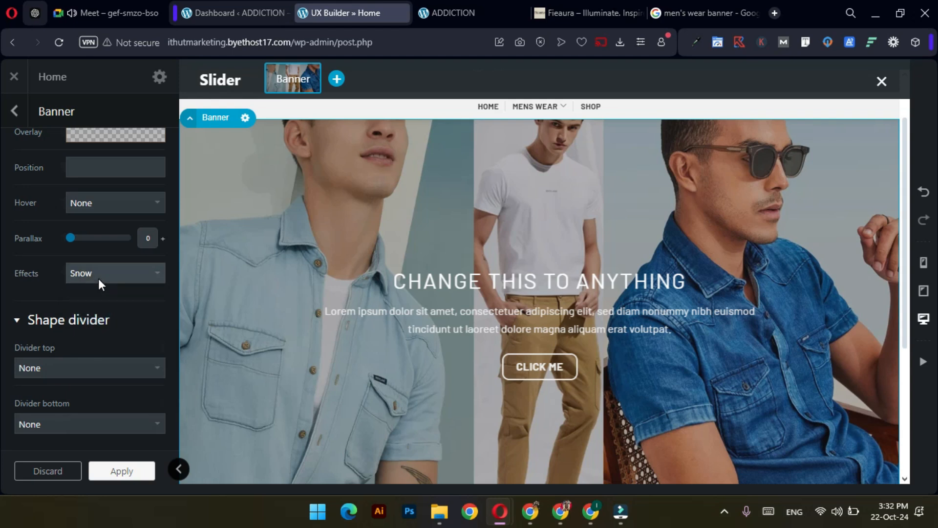
{"action": "left_click", "coordinate": [120, 469]}
{"action": "left_click", "coordinate": [113, 468]}
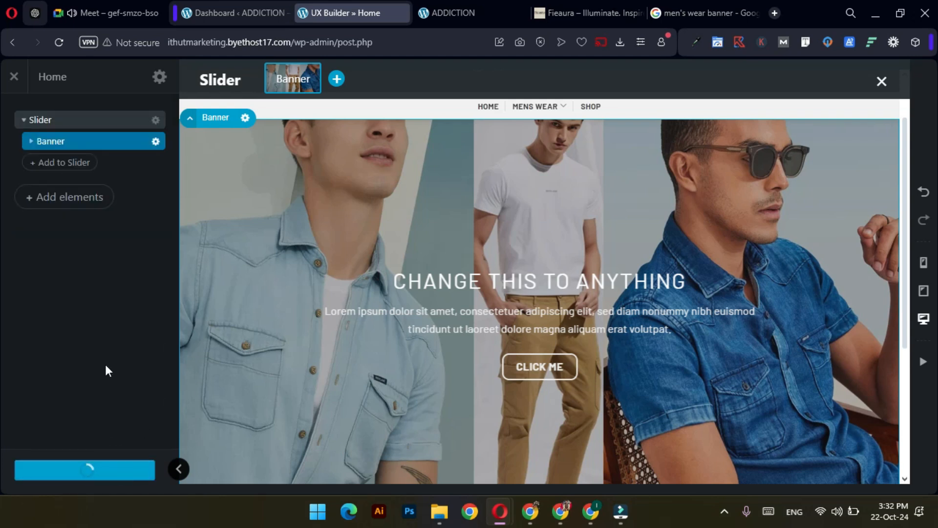
Reload the live ADDICTION home page and examine how the snow effect plays over the banner.
{"action": "left_click", "coordinate": [426, 6]}
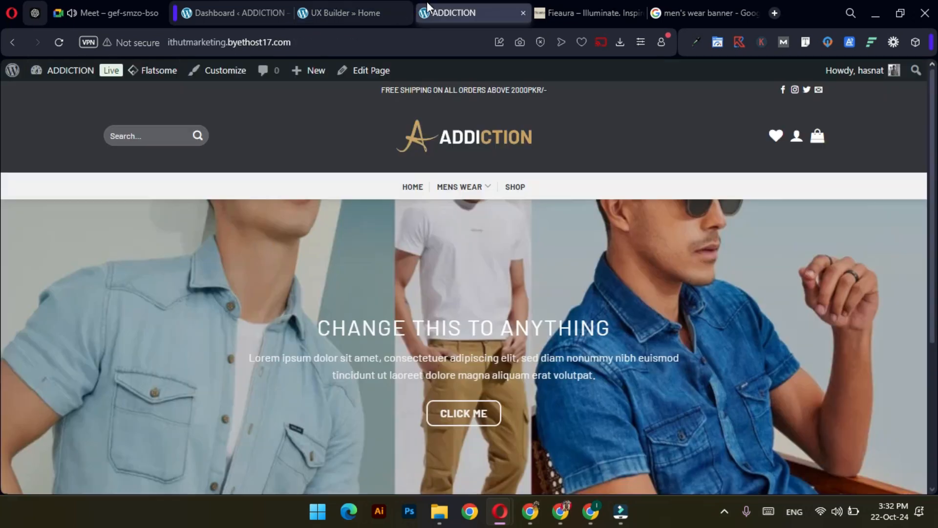
{"action": "left_click", "coordinate": [59, 43]}
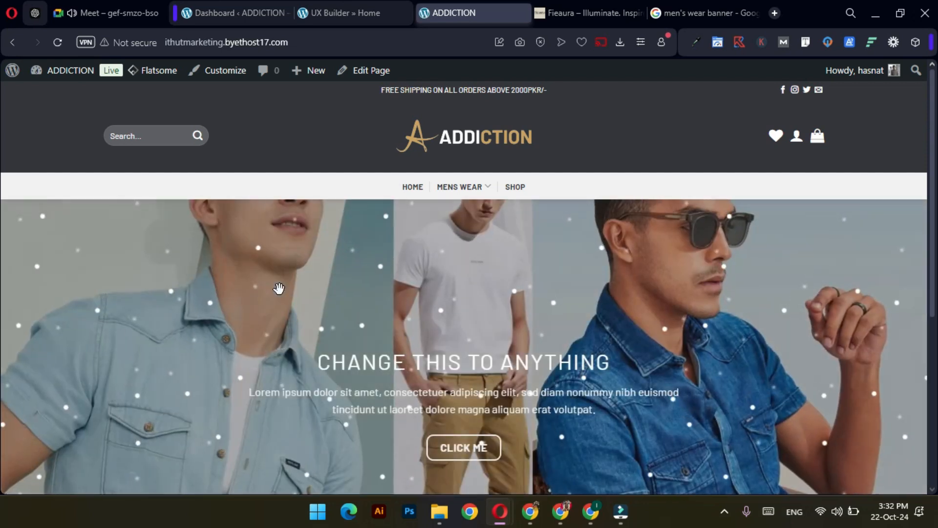
{"action": "scroll", "coordinate": [317, 249], "scroll_direction": "down", "scroll_amount": 3}
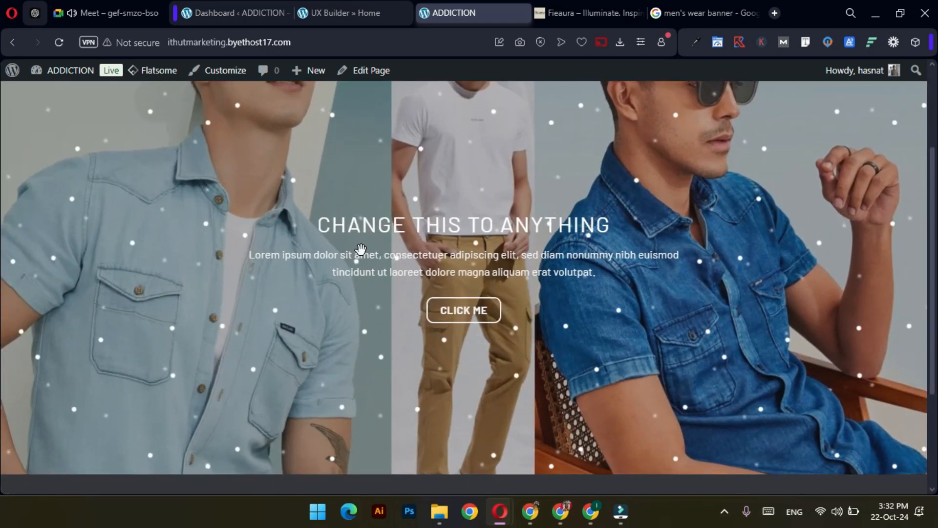
{"action": "scroll", "coordinate": [360, 249], "scroll_direction": "up", "scroll_amount": 1}
{"action": "scroll", "coordinate": [361, 249], "scroll_direction": "up", "scroll_amount": 2}
Return to UX Builder, change the banner background effect to Confetti, and update the page.
{"action": "left_click", "coordinate": [345, 8]}
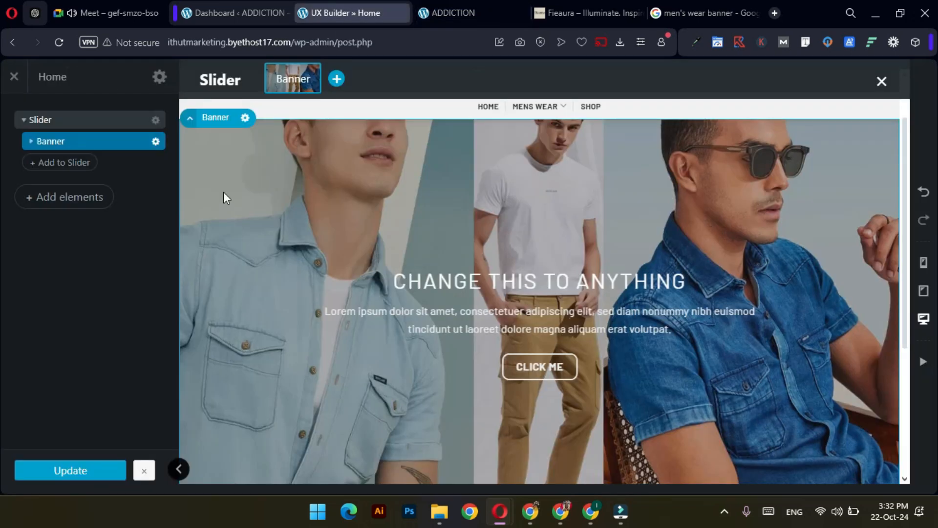
{"action": "left_click", "coordinate": [154, 142]}
{"action": "left_click", "coordinate": [126, 177]}
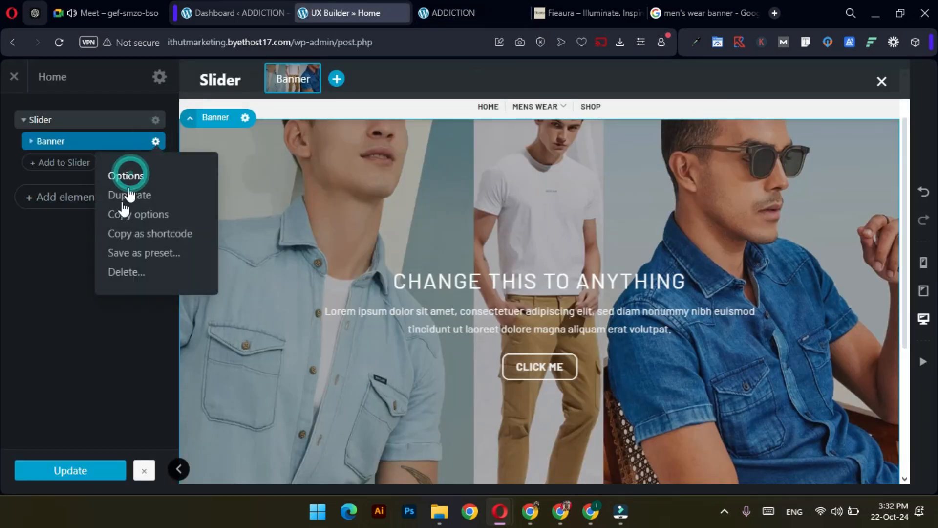
{"action": "scroll", "coordinate": [98, 357], "scroll_direction": "down", "scroll_amount": 5}
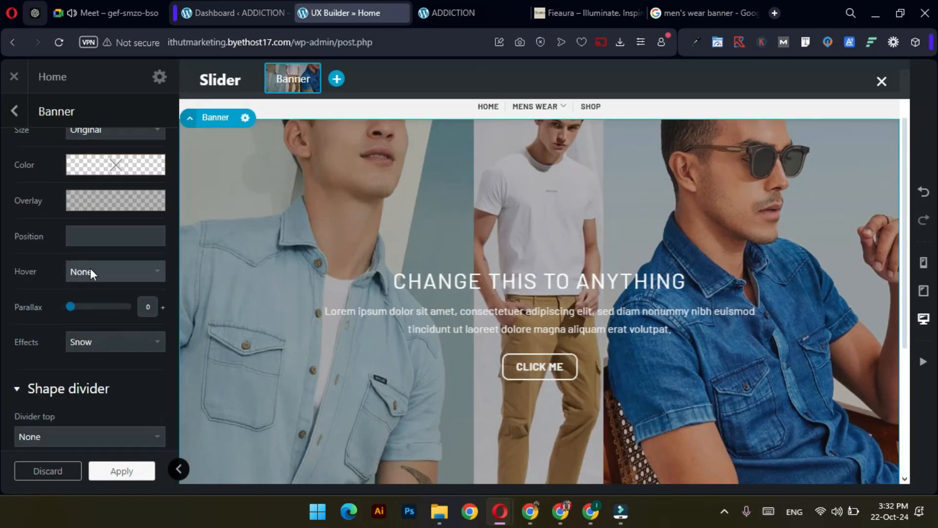
{"action": "scroll", "coordinate": [102, 323], "scroll_direction": "down", "scroll_amount": 1}
{"action": "left_click", "coordinate": [104, 274]}
{"action": "left_click", "coordinate": [98, 325]}
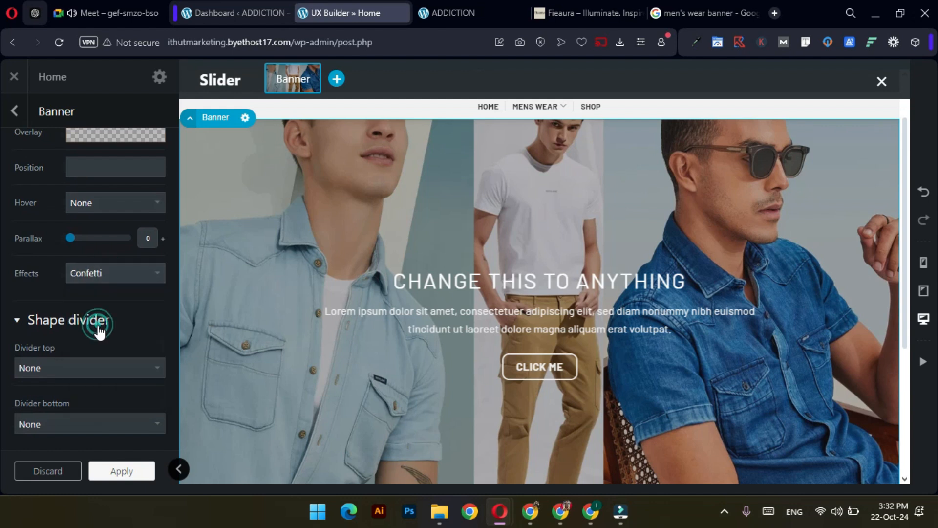
{"action": "left_click", "coordinate": [120, 470]}
{"action": "left_click", "coordinate": [109, 467]}
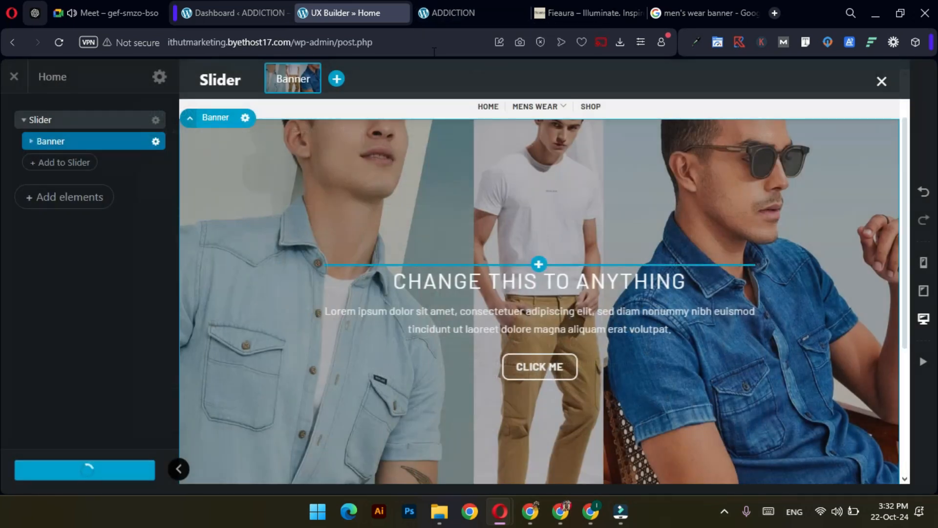
Reload the live ADDICTION home page and examine the confetti effect over the banner.
{"action": "left_click", "coordinate": [472, 7]}
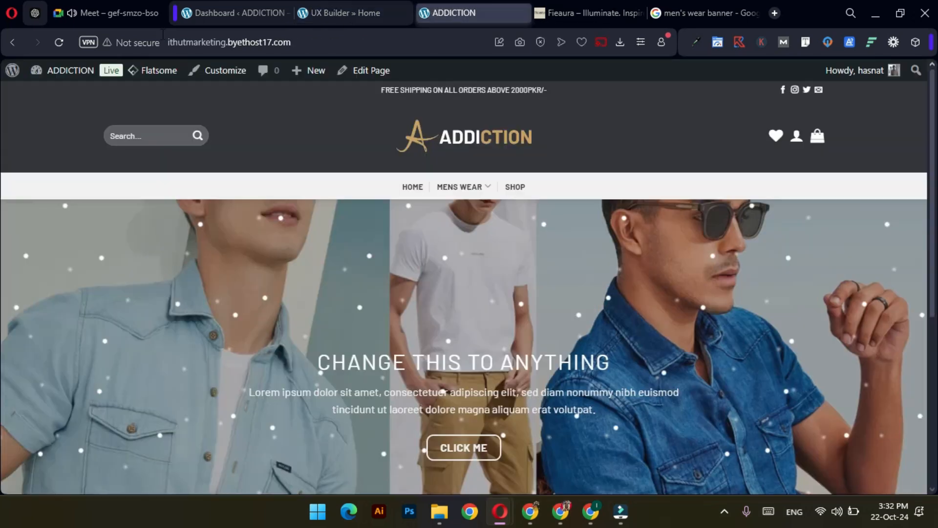
{"action": "left_click", "coordinate": [59, 42]}
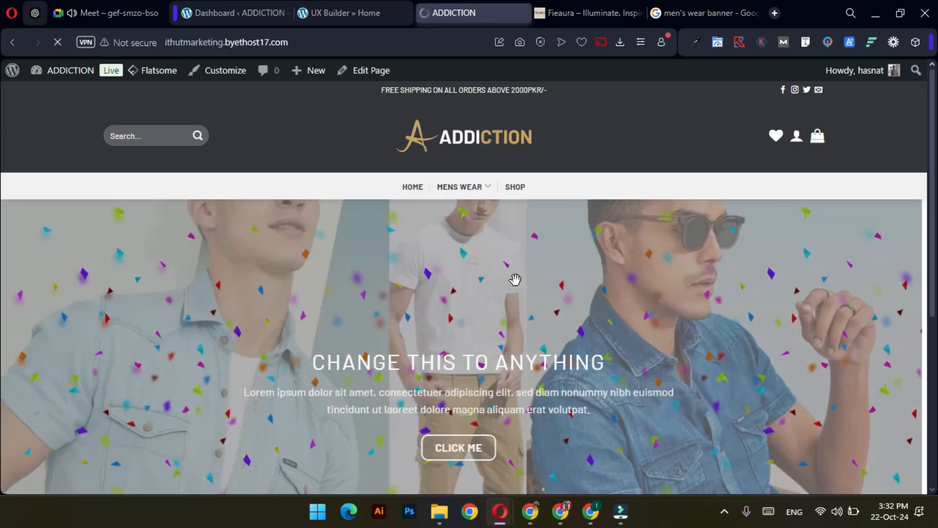
{"action": "scroll", "coordinate": [602, 316], "scroll_direction": "down", "scroll_amount": 3}
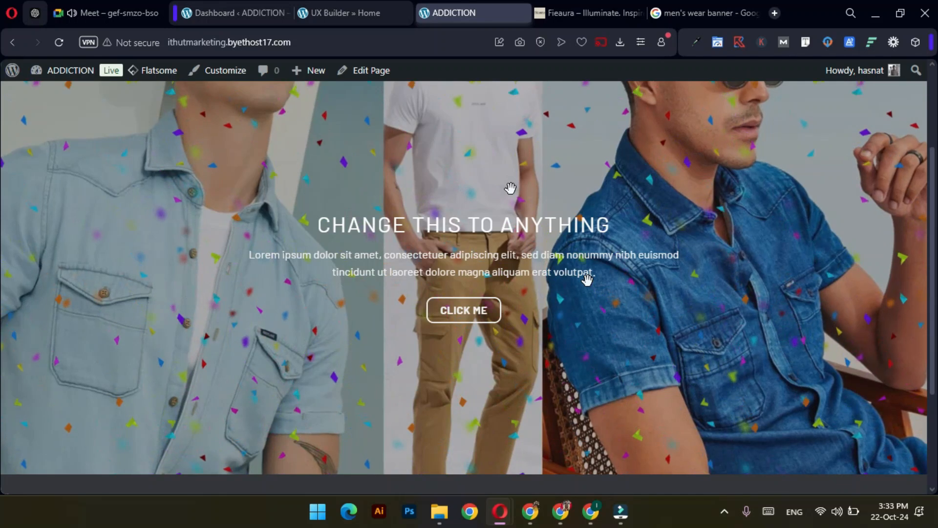
Reopen the banner's options in UX Builder, set its background effect to No effect, and apply the settings.
{"action": "left_click", "coordinate": [329, 9]}
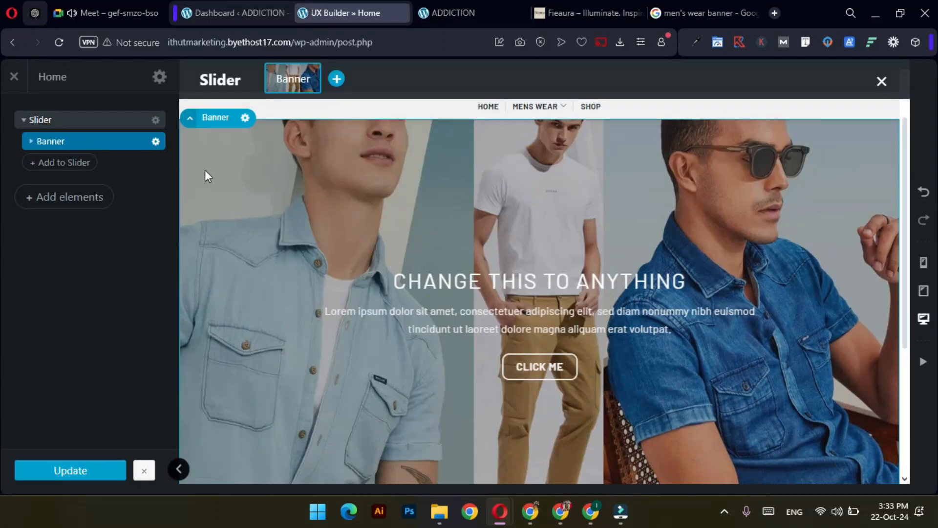
{"action": "left_click", "coordinate": [157, 148]}
{"action": "left_click", "coordinate": [147, 180]}
{"action": "scroll", "coordinate": [96, 360], "scroll_direction": "down", "scroll_amount": 5}
{"action": "scroll", "coordinate": [96, 360], "scroll_direction": "down", "scroll_amount": 3}
{"action": "left_click", "coordinate": [90, 274]}
{"action": "left_click", "coordinate": [92, 291]}
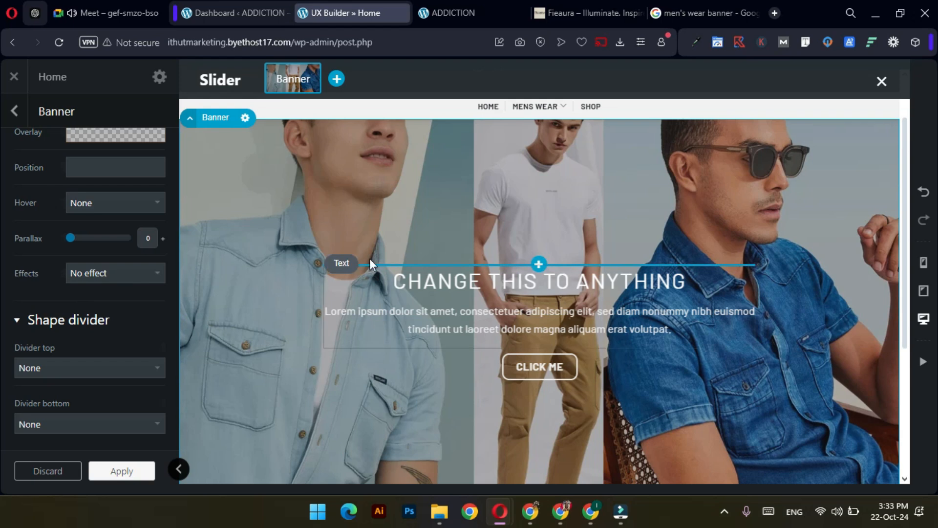
{"action": "scroll", "coordinate": [100, 336], "scroll_direction": "down", "scroll_amount": 8}
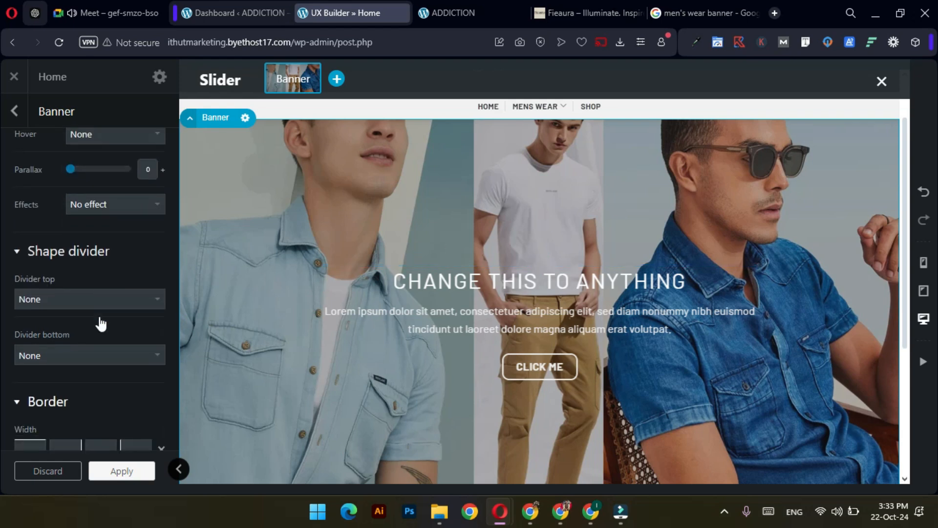
{"action": "scroll", "coordinate": [99, 315], "scroll_direction": "down", "scroll_amount": 7}
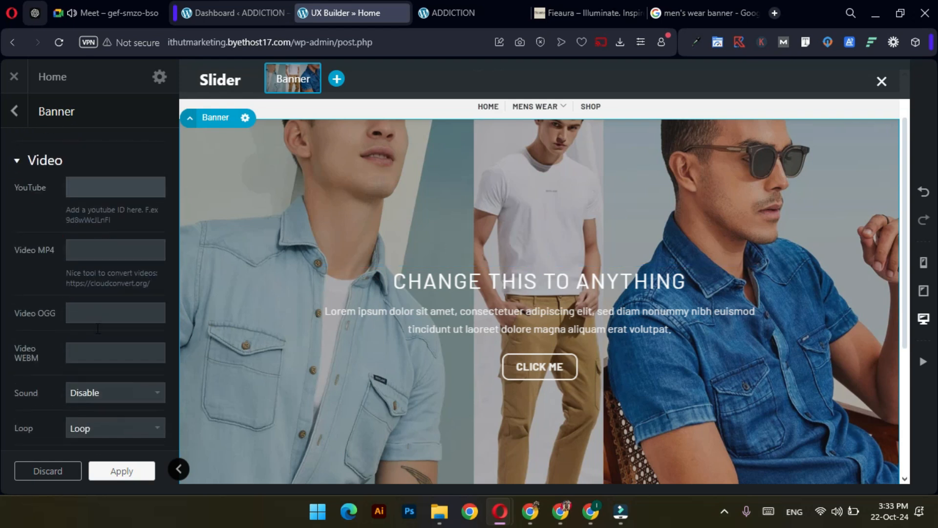
{"action": "scroll", "coordinate": [99, 327], "scroll_direction": "up", "scroll_amount": 8}
{"action": "scroll", "coordinate": [96, 327], "scroll_direction": "up", "scroll_amount": 10}
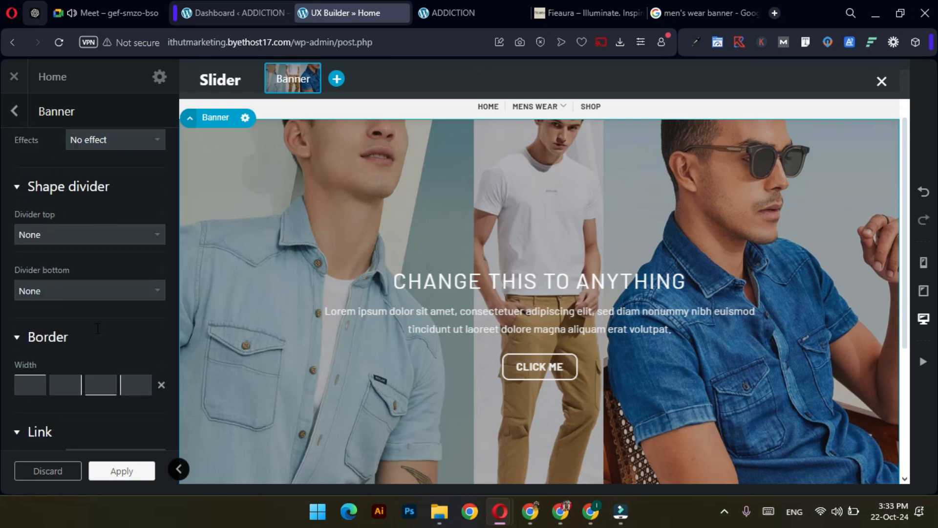
{"action": "left_click", "coordinate": [122, 471]}
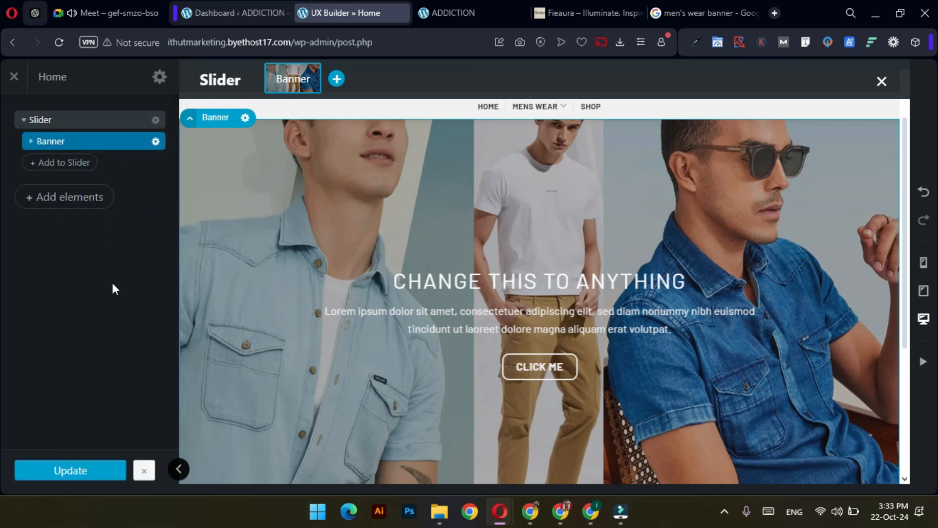
Open the banner's text in the text editor and replace its heading with "WINTER PRODUCTS JUST LANDED AT ADDICTION".
{"action": "left_click", "coordinate": [528, 306]}
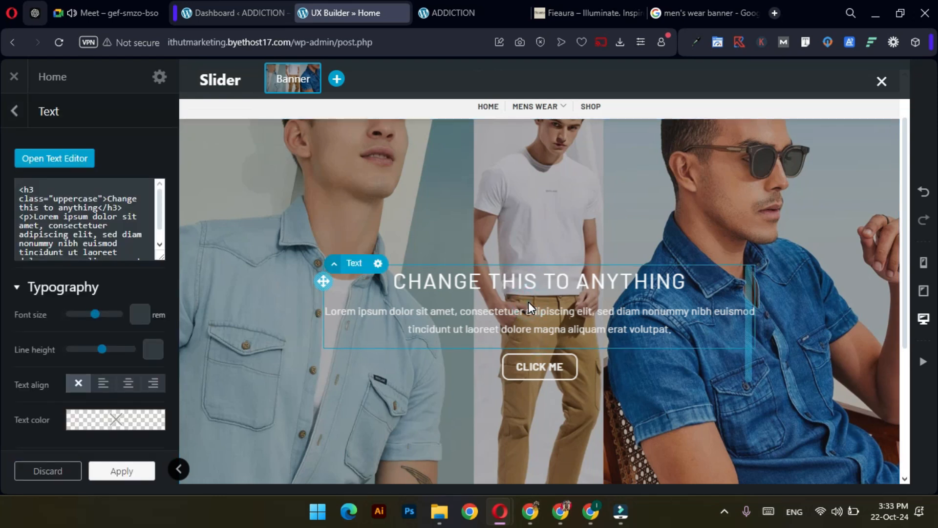
{"action": "left_click", "coordinate": [70, 161]}
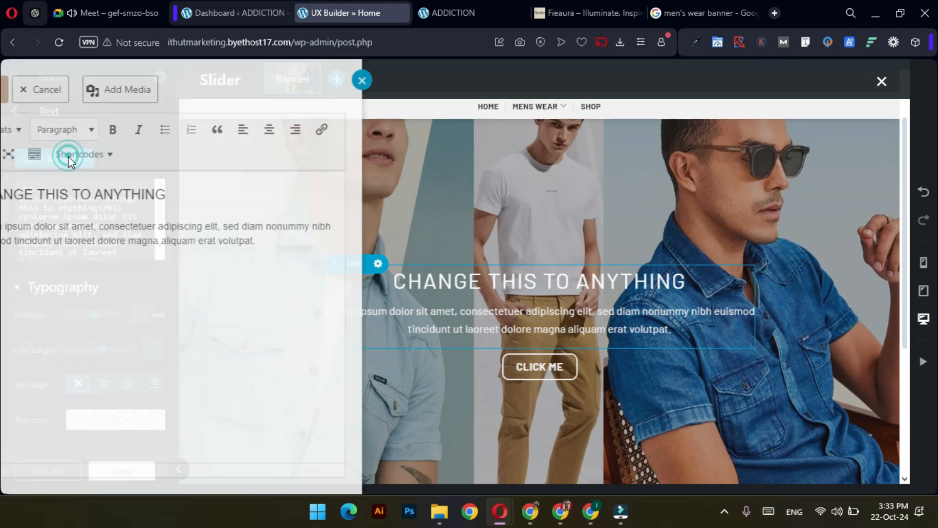
{"action": "left_click_drag", "start_coordinate": [237, 193], "coordinate": [43, 194]}
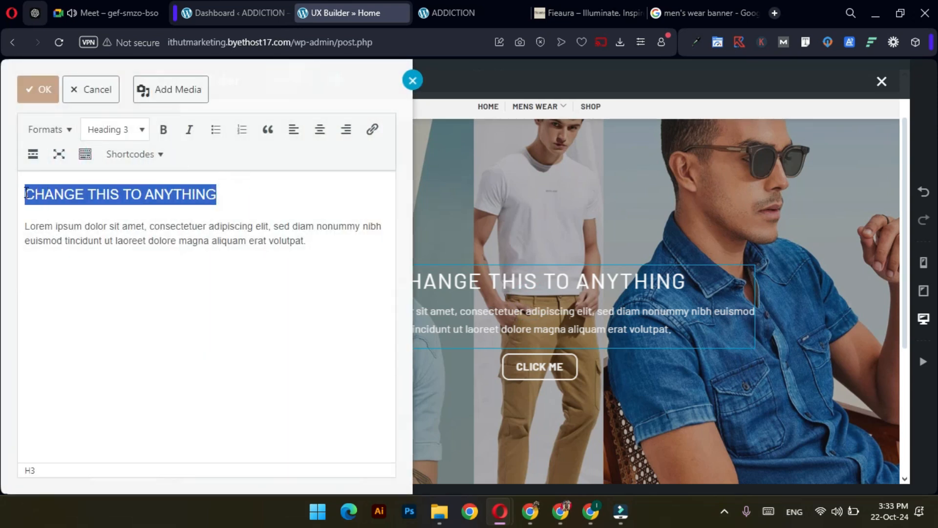
{"action": "type", "text": "NEW"}
{"action": "key", "text": "BackSpace"}
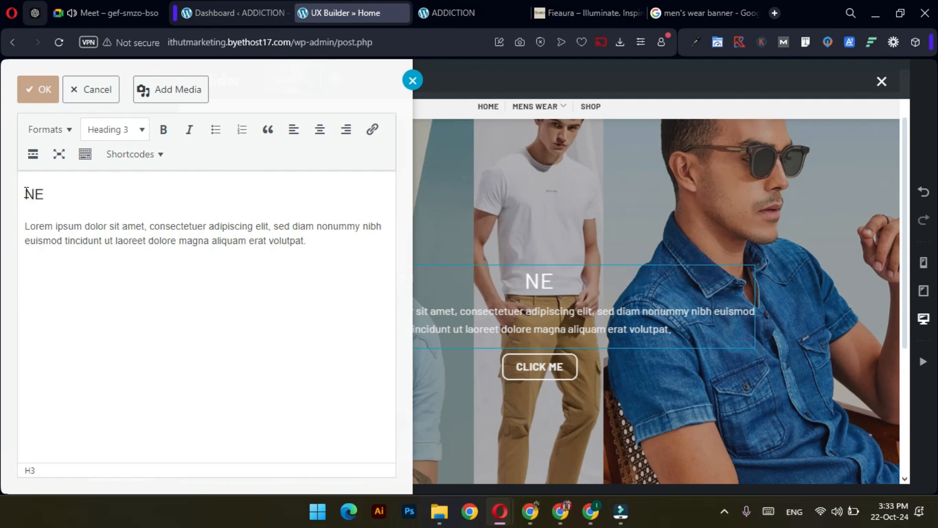
{"action": "type", "text": "ER ARRI"}
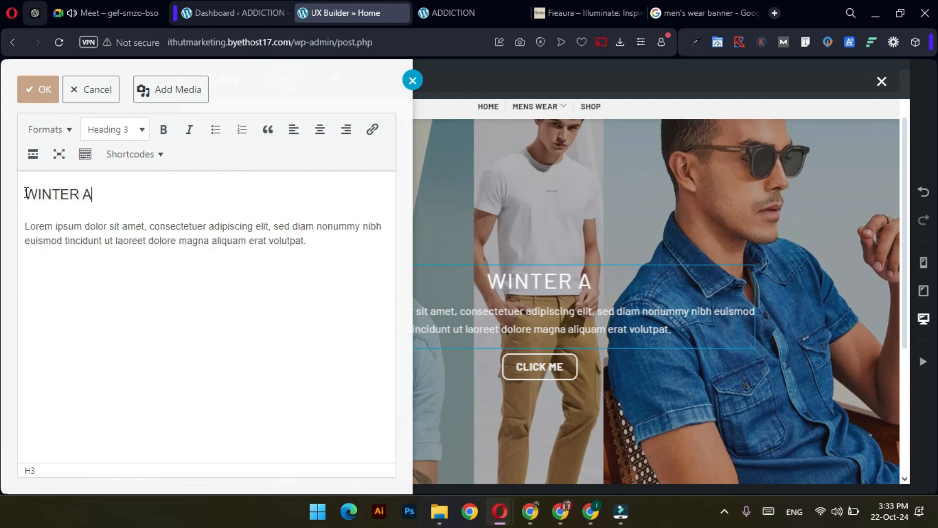
{"action": "key", "text": "BackSpace"}
{"action": "key", "text": "BackSpace"}
{"action": "key", "text": "BackSpace"}
{"action": "key", "text": "BackSpace"}
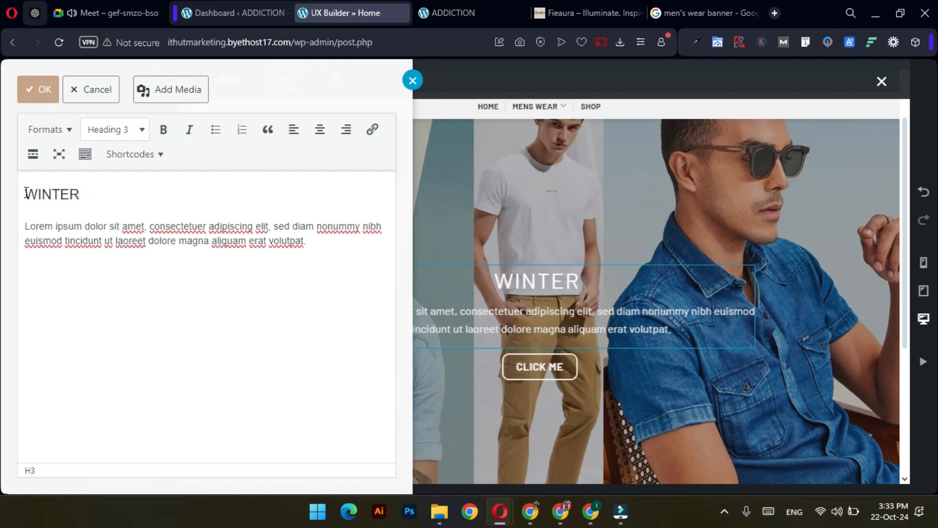
{"action": "type", "text": "PRODUCTS "}
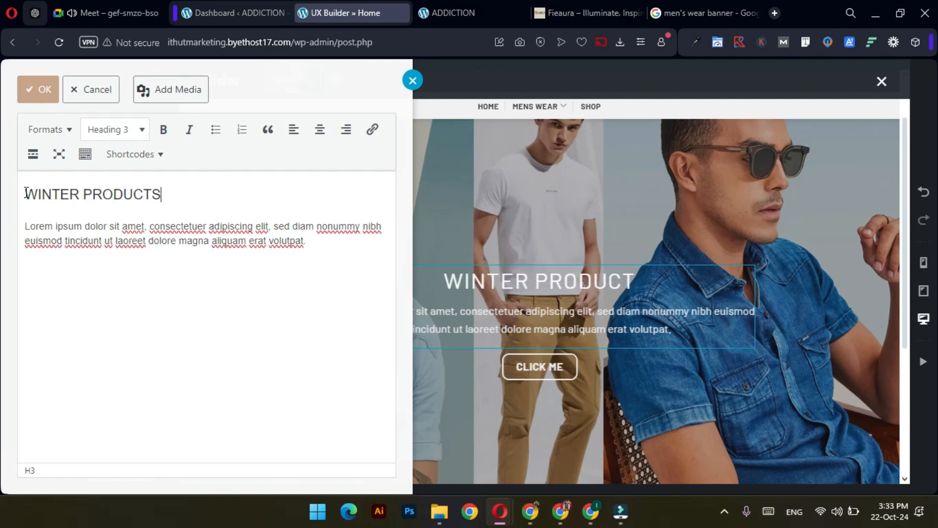
{"action": "type", "text": "JUST LAN"}
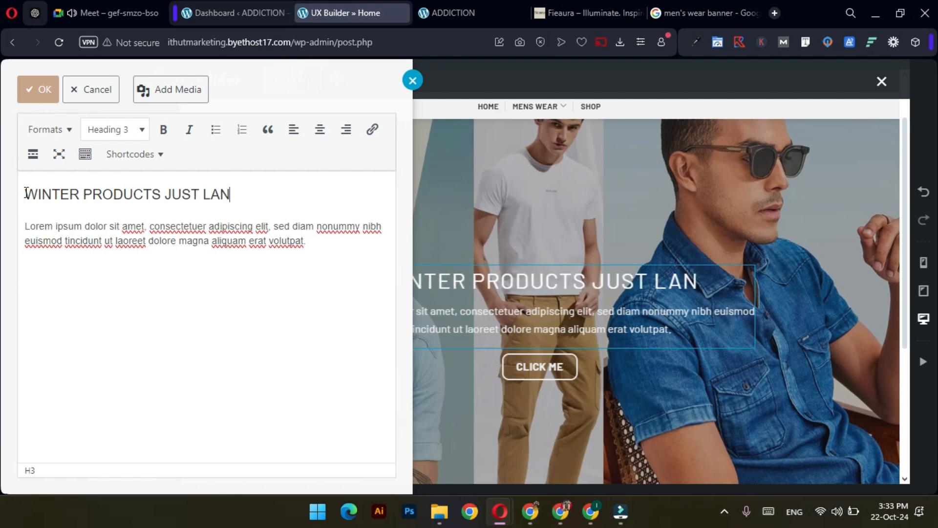
{"action": "type", "text": "DED AT"}
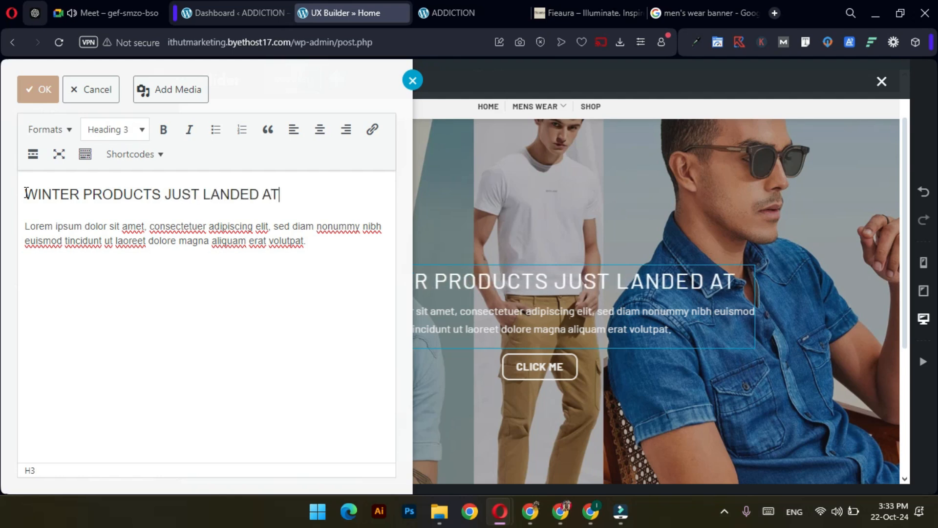
{"action": "type", "text": " ADD"}
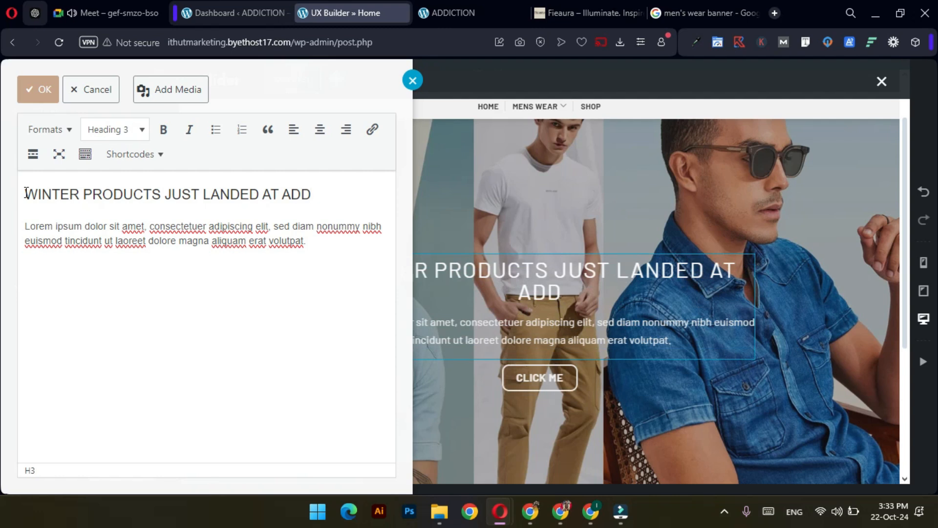
{"action": "type", "text": "ICTION"}
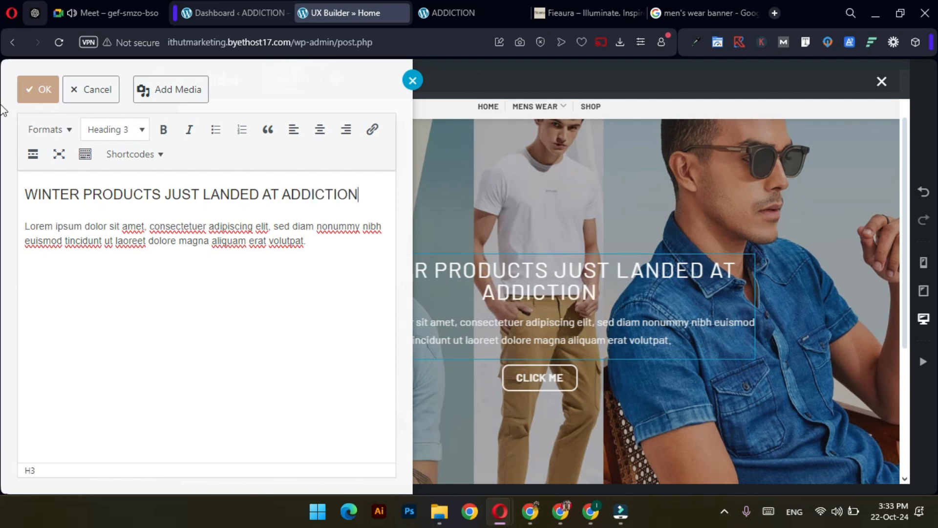
Format the banner heading as Heading 4 and confirm the text edit.
{"action": "left_click_drag", "start_coordinate": [362, 195], "coordinate": [23, 194]}
{"action": "left_click", "coordinate": [105, 130]}
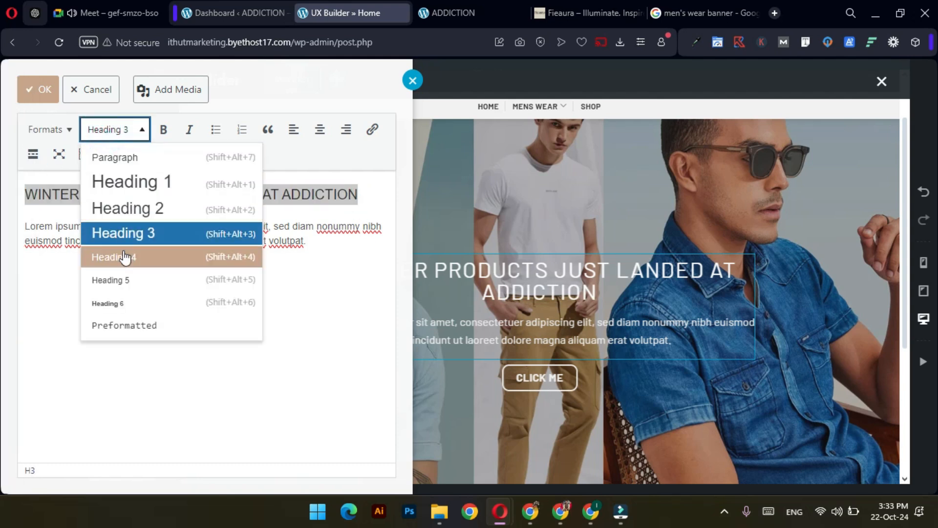
{"action": "left_click", "coordinate": [125, 257]}
{"action": "left_click", "coordinate": [38, 90]}
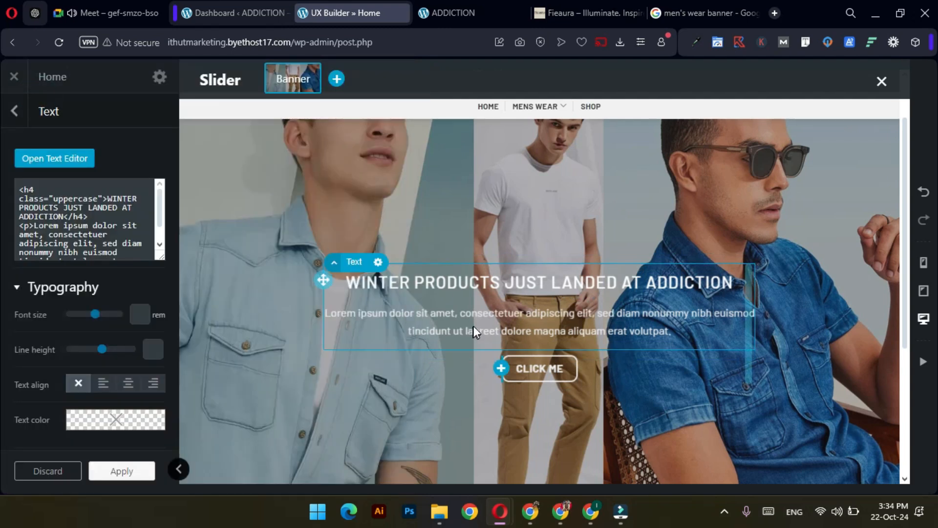
Replace the banner's placeholder paragraph with "Check Latest Products Now" and confirm the text edit.
{"action": "left_click", "coordinate": [64, 169]}
{"action": "left_click_drag", "start_coordinate": [311, 235], "coordinate": [19, 215]}
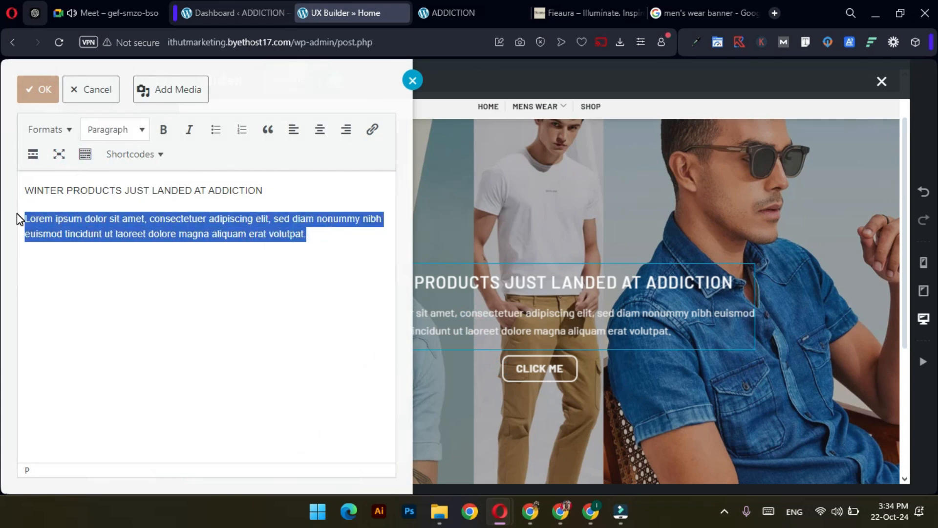
{"action": "type", "text": "Check Latest P"}
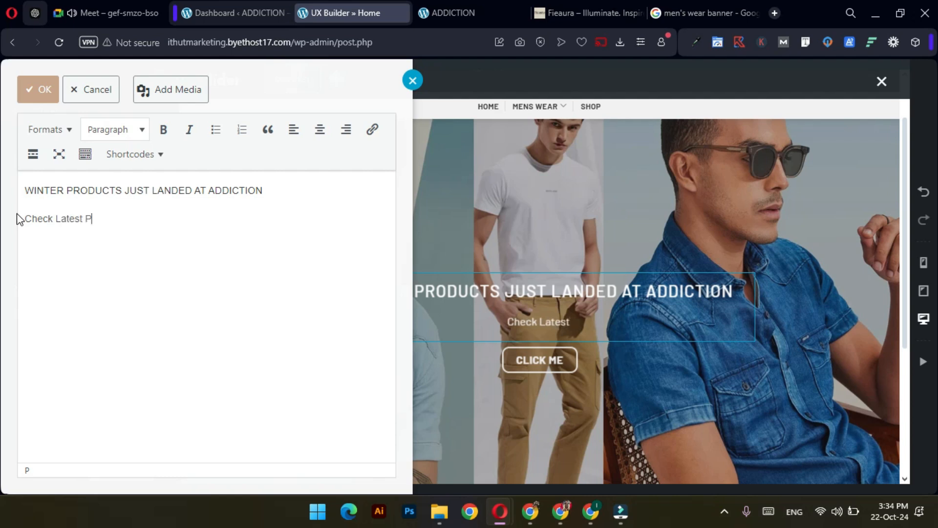
{"action": "type", "text": "ucts Now"}
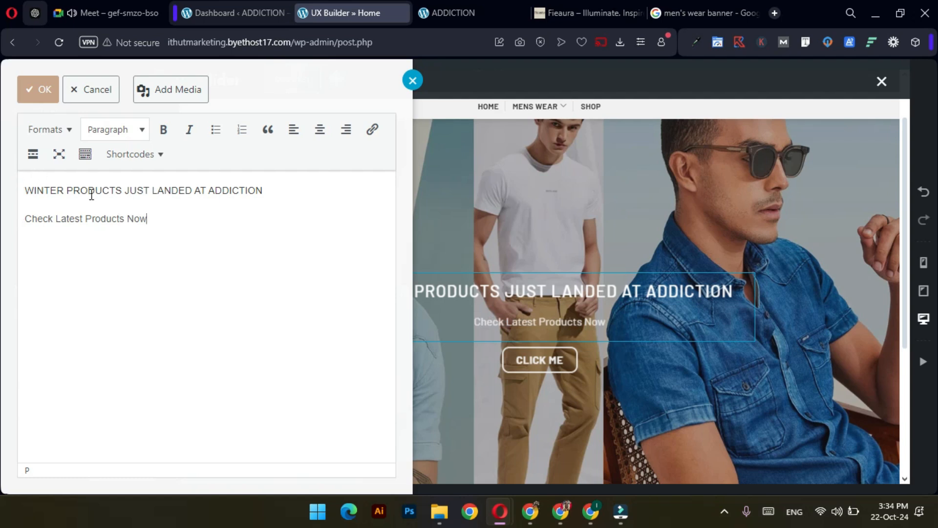
{"action": "left_click", "coordinate": [43, 90]}
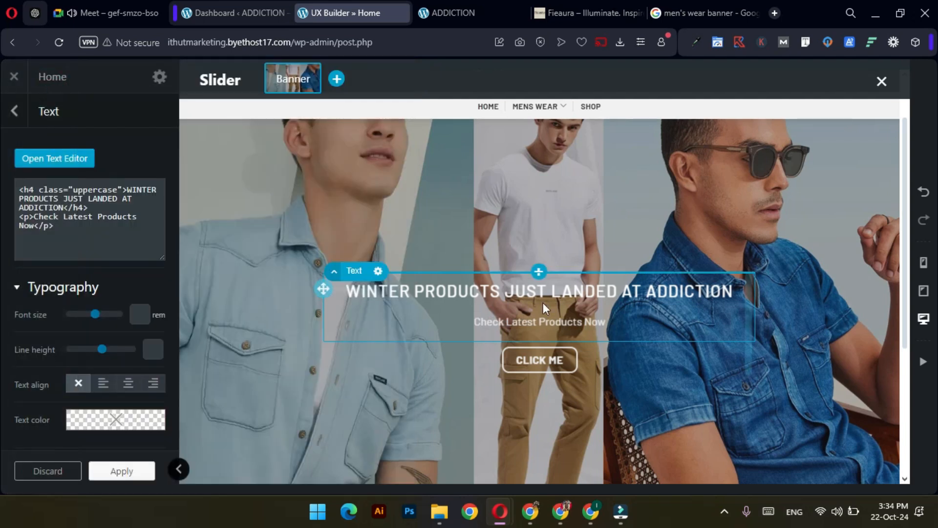
Change the banner button's text to "SHOP NOW".
{"action": "left_click", "coordinate": [547, 362]}
{"action": "triple_click", "coordinate": [144, 160]}
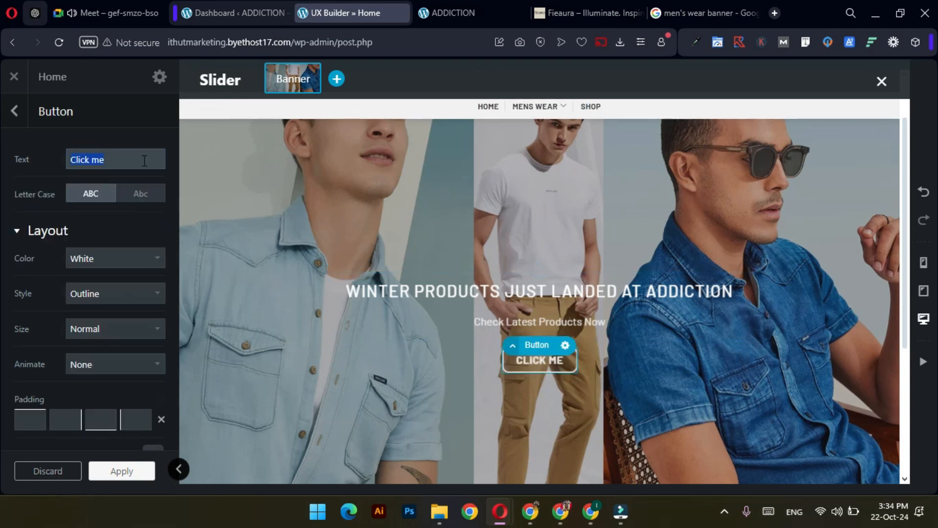
{"action": "type", "text": "S"}
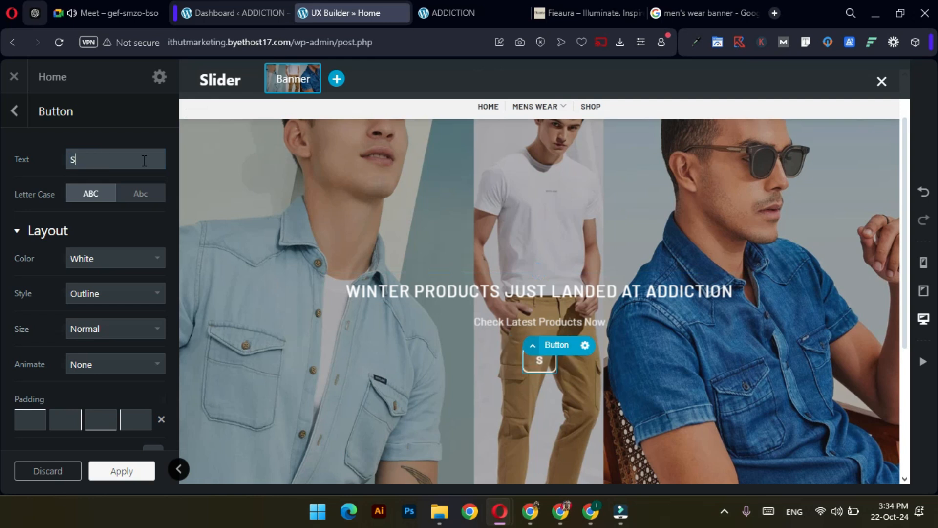
{"action": "type", "text": "HOP NOW"}
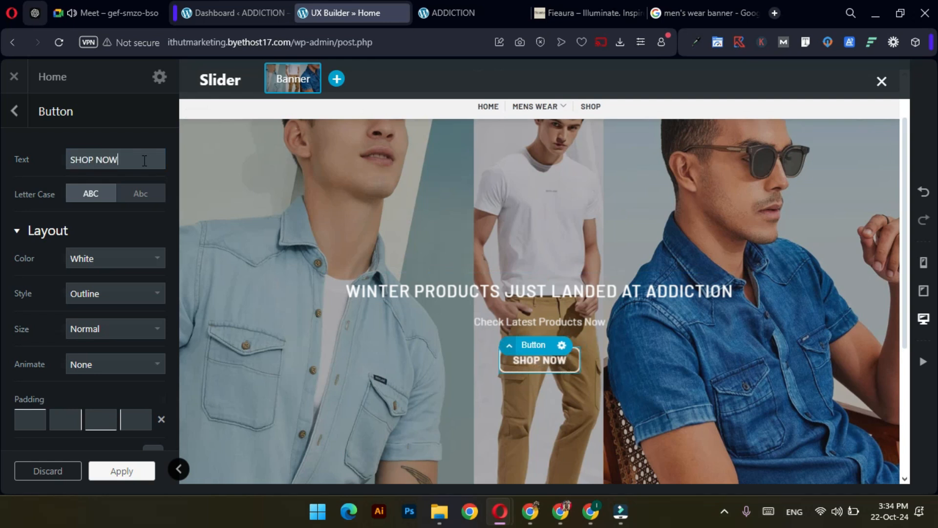
{"action": "mouse_move", "coordinate": [2, 279]}
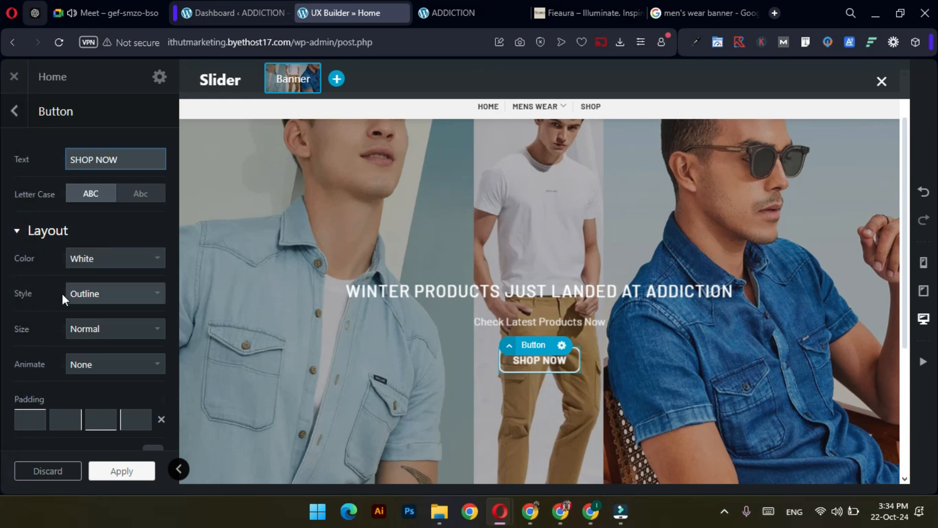
Try several colours on the SHOP NOW button, settle on Primary, and set its style to Default.
{"action": "left_click", "coordinate": [90, 257]}
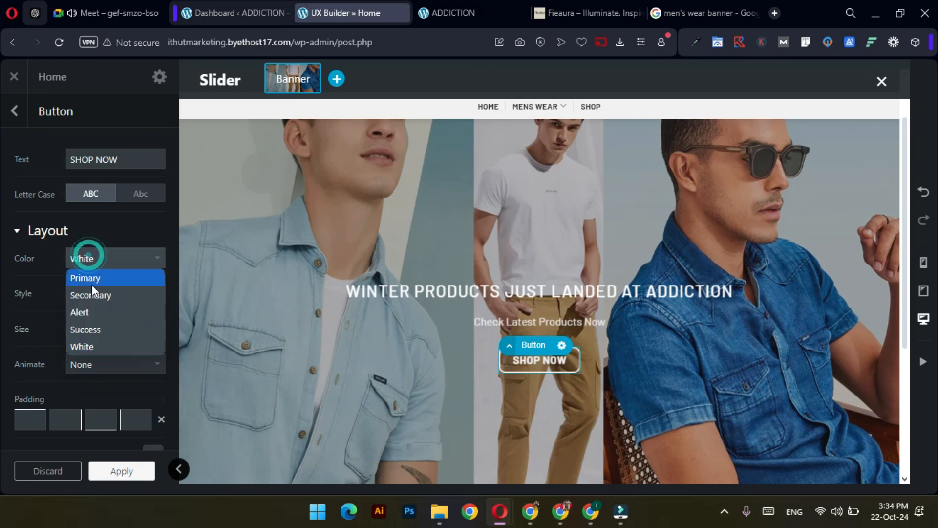
{"action": "left_click", "coordinate": [95, 279]}
{"action": "left_click", "coordinate": [96, 263]}
{"action": "left_click", "coordinate": [96, 263]}
{"action": "left_click", "coordinate": [96, 262]}
{"action": "left_click", "coordinate": [97, 295]}
{"action": "left_click", "coordinate": [106, 265]}
{"action": "left_click", "coordinate": [110, 324]}
{"action": "left_click", "coordinate": [111, 261]}
{"action": "left_click", "coordinate": [108, 277]}
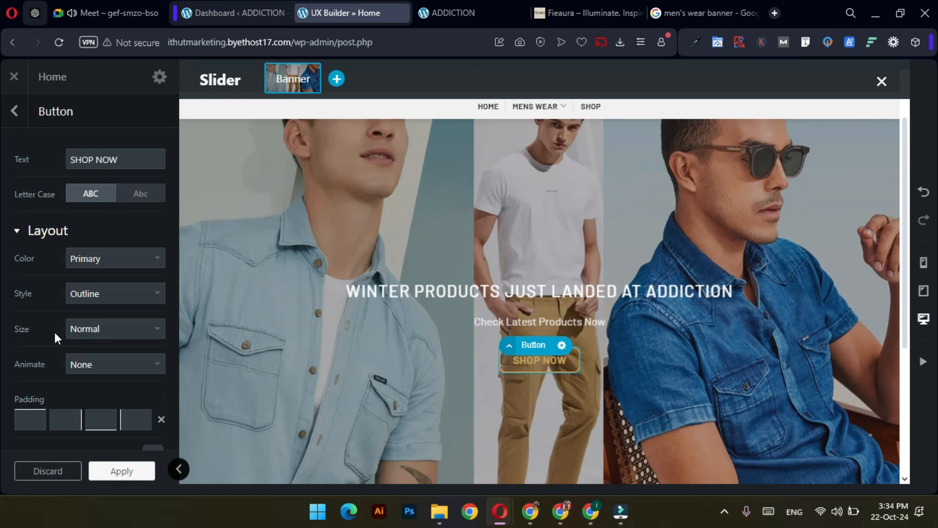
{"action": "left_click", "coordinate": [84, 294]}
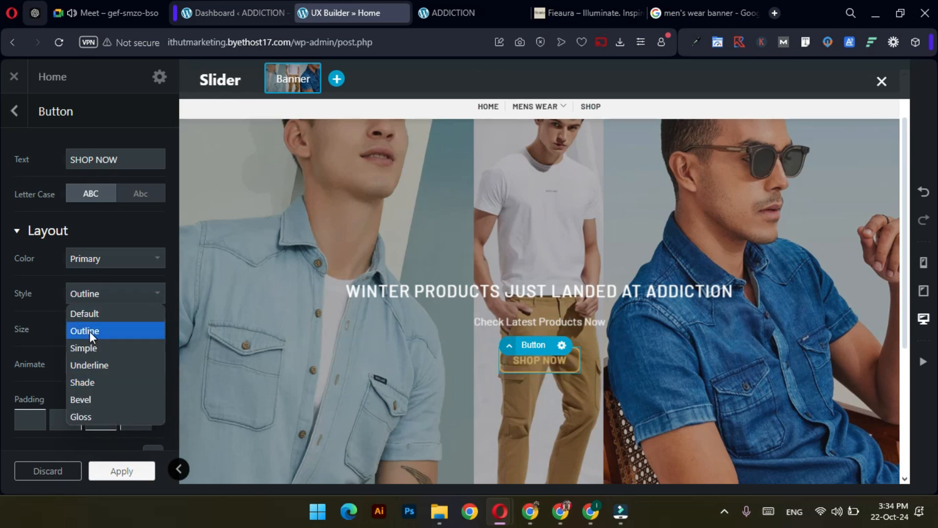
{"action": "left_click", "coordinate": [90, 317]}
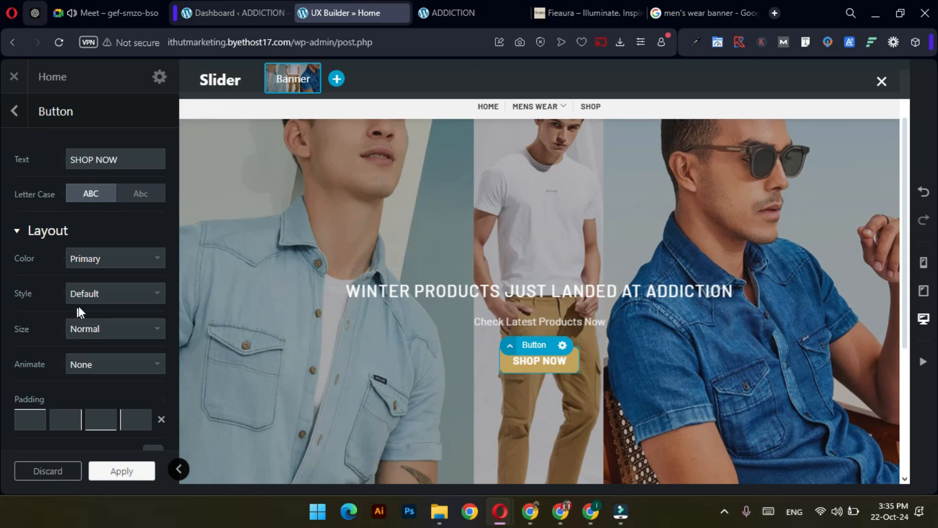
Set the SHOP NOW button's size to Small.
{"action": "left_click", "coordinate": [98, 328]}
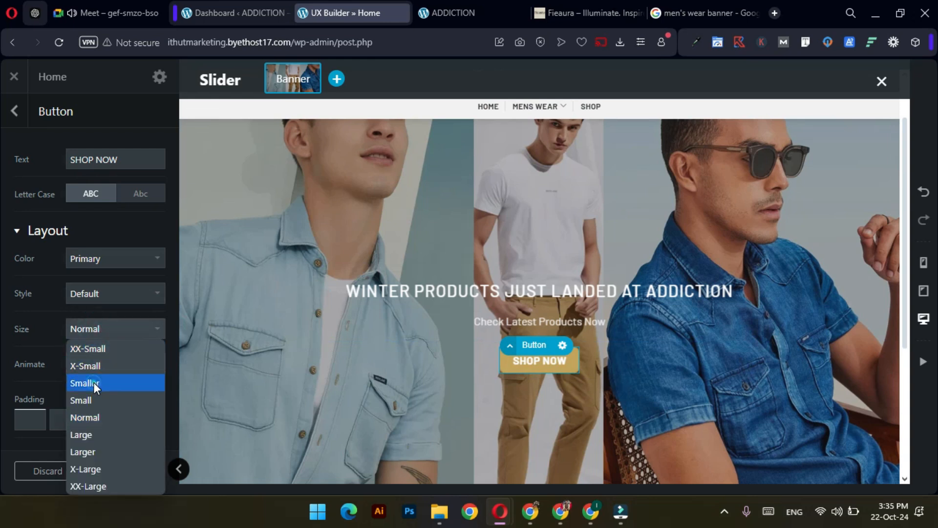
{"action": "left_click", "coordinate": [92, 382]}
{"action": "left_click", "coordinate": [111, 338]}
{"action": "left_click", "coordinate": [98, 397]}
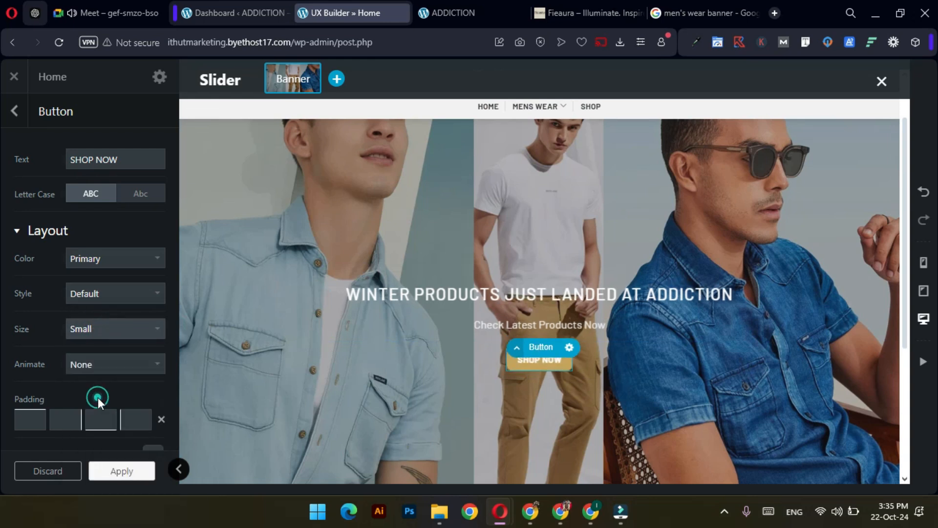
{"action": "left_click", "coordinate": [106, 330]}
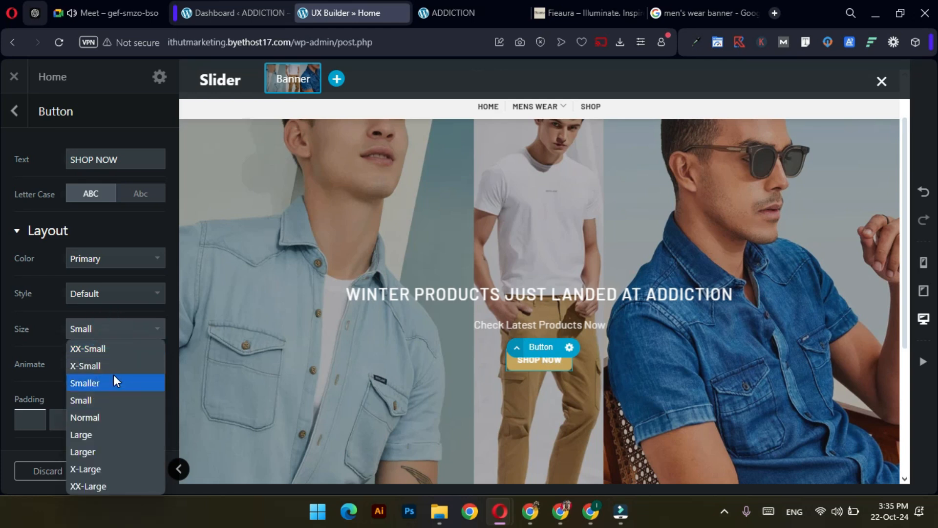
{"action": "left_click", "coordinate": [39, 340]}
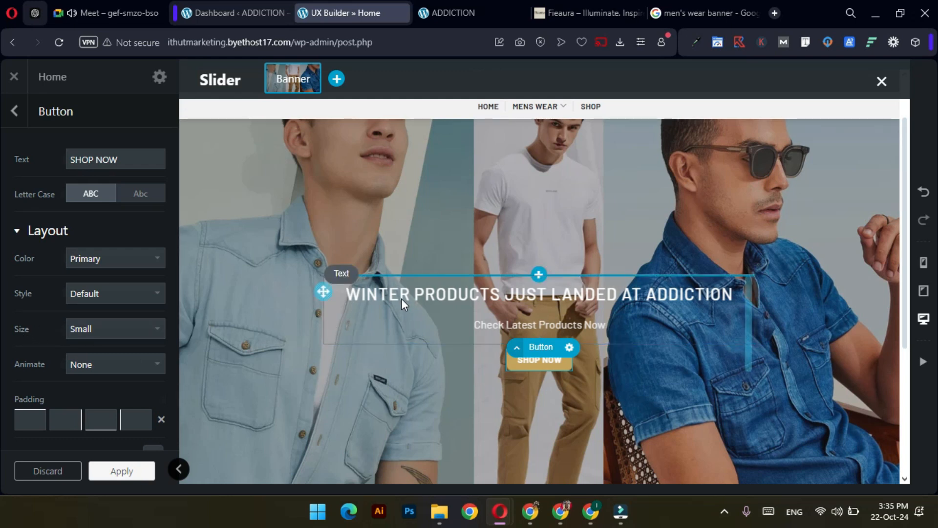
Open the banner text in the text editor, delete the "Check Latest Products Now" paragraph, and confirm the edit.
{"action": "left_click", "coordinate": [424, 300]}
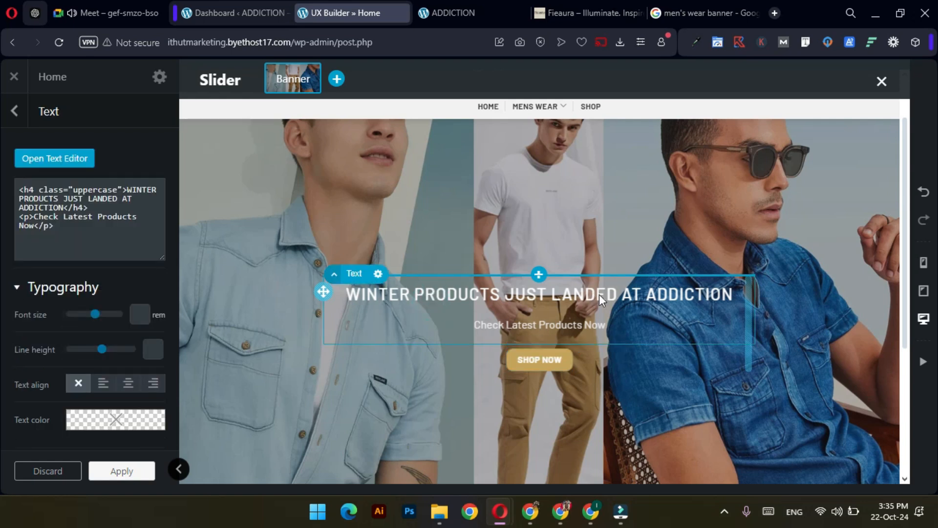
{"action": "left_click", "coordinate": [49, 157]}
{"action": "triple_click", "coordinate": [167, 216]}
{"action": "key", "text": "BackSpace"}
{"action": "key", "text": "BackSpace"}
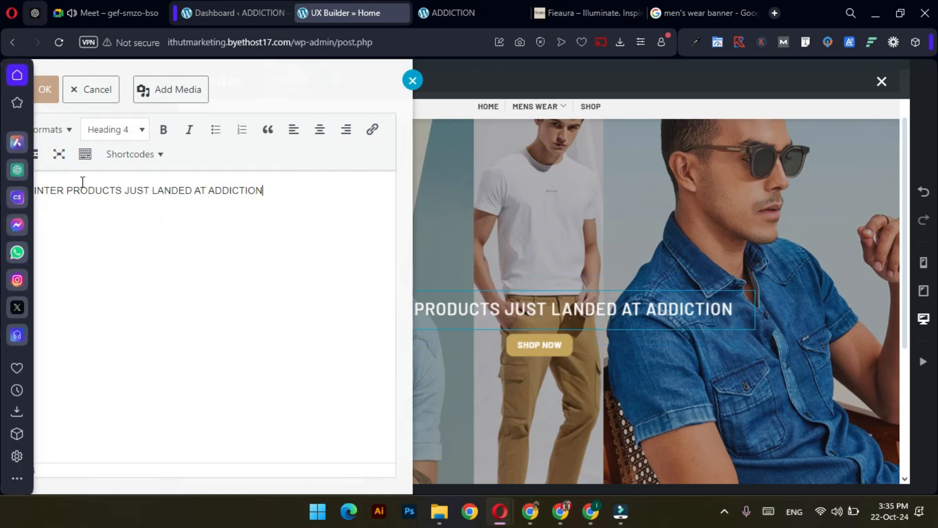
{"action": "left_click", "coordinate": [43, 90]}
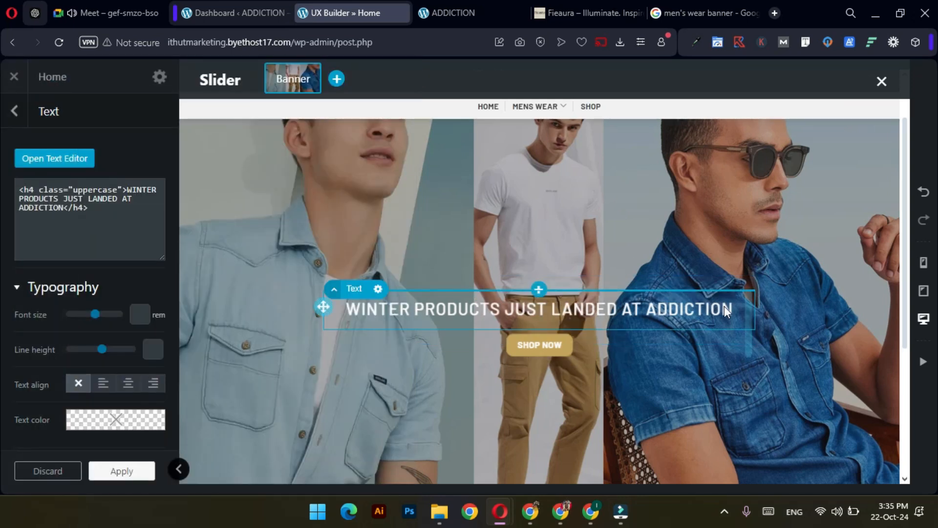
Format the banner heading as Heading 3 and widen its text box until the heading fits on one line.
{"action": "left_click", "coordinate": [58, 157]}
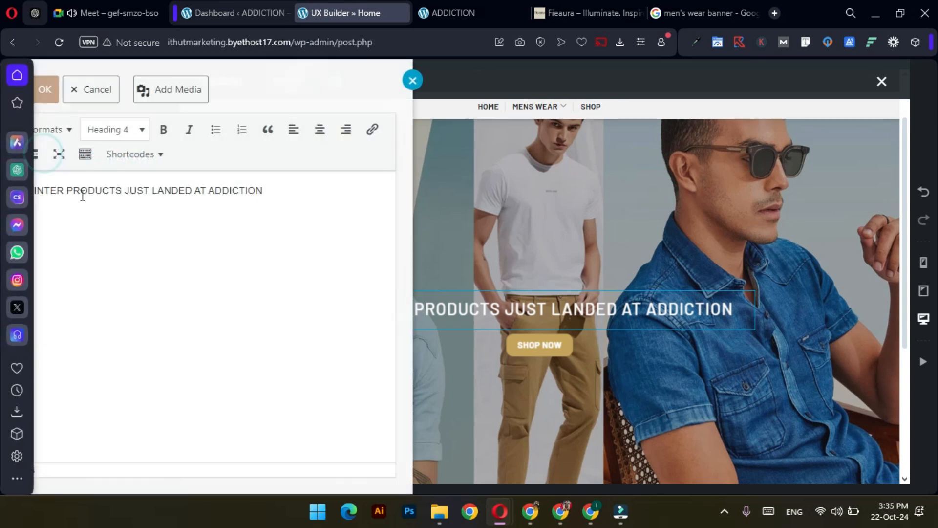
{"action": "triple_click", "coordinate": [127, 194]}
{"action": "left_click", "coordinate": [115, 129]}
{"action": "left_click", "coordinate": [137, 208]}
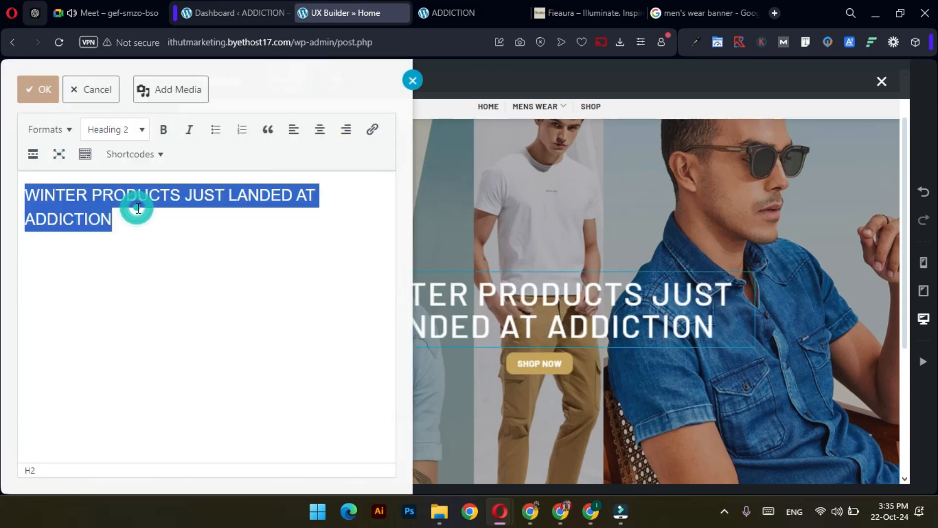
{"action": "left_click", "coordinate": [105, 129]}
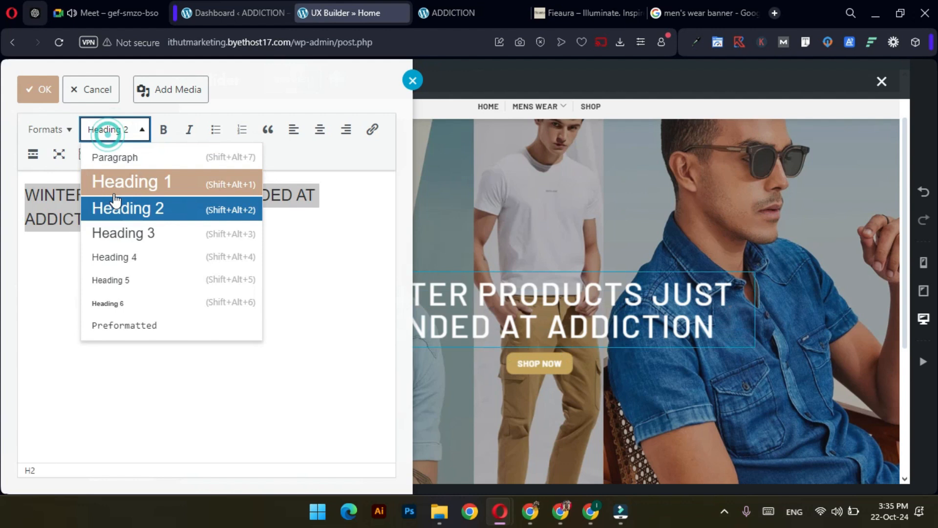
{"action": "left_click", "coordinate": [127, 233]}
{"action": "left_click", "coordinate": [43, 93]}
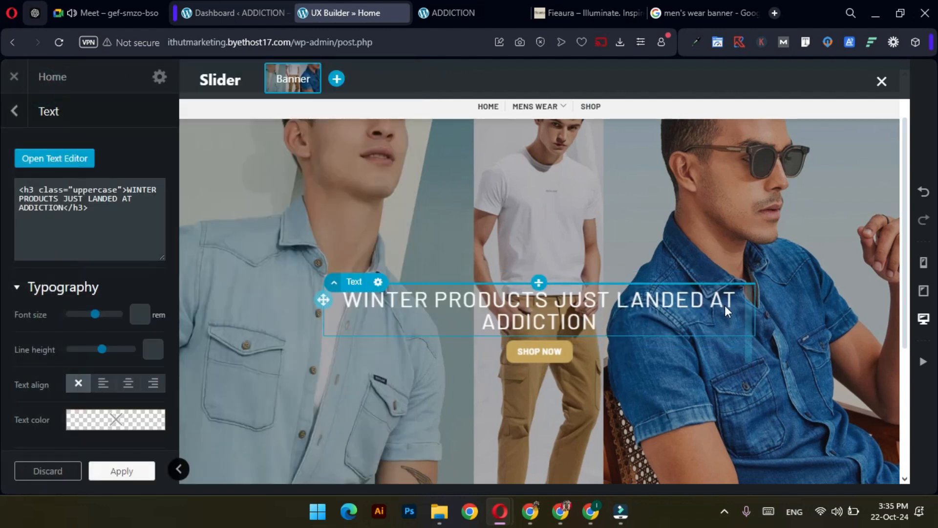
{"action": "left_click_drag", "start_coordinate": [765, 311], "coordinate": [799, 311]}
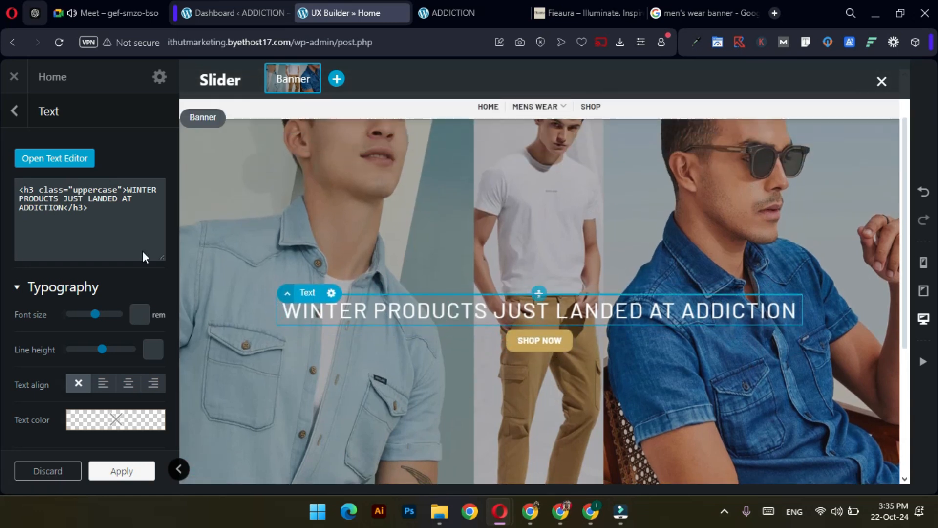
Make the banner heading bold in the text editor and set the text's line height to 1.8.
{"action": "left_click", "coordinate": [35, 163]}
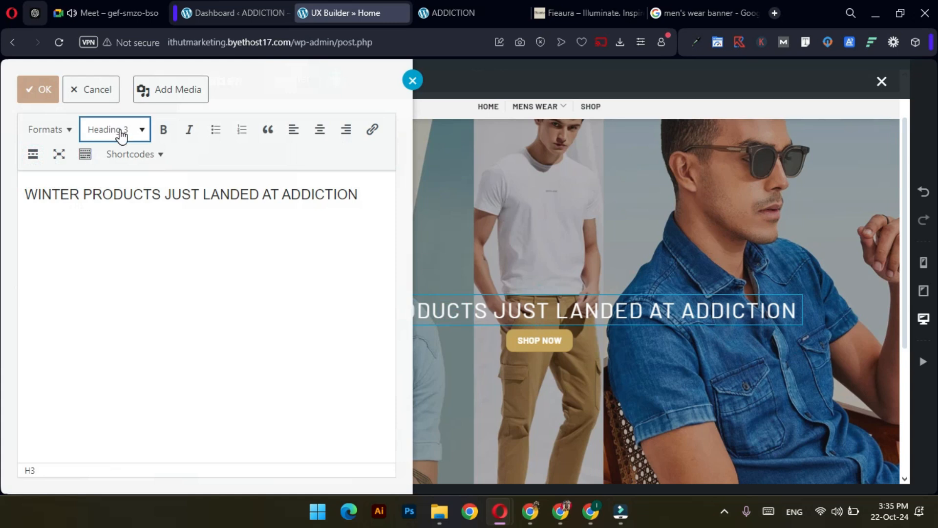
{"action": "triple_click", "coordinate": [140, 192]}
{"action": "left_click", "coordinate": [164, 131]}
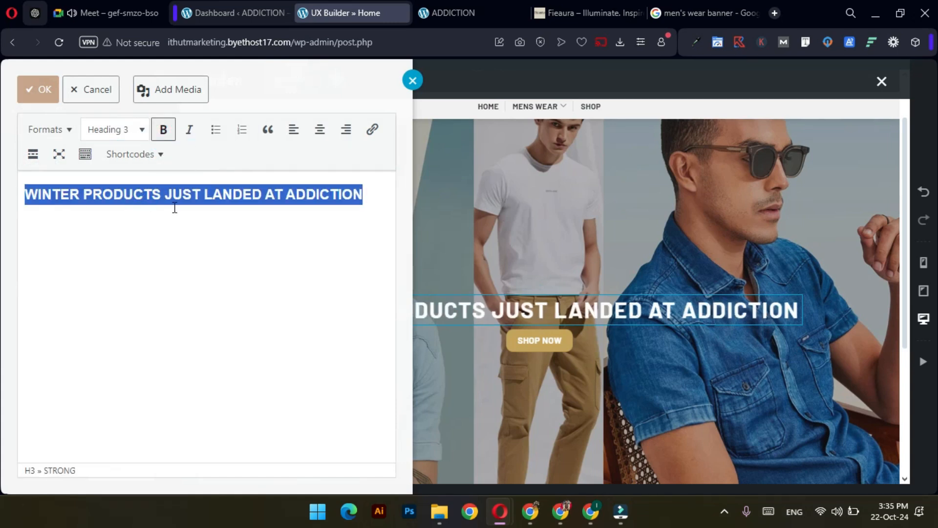
{"action": "left_click", "coordinate": [37, 89]}
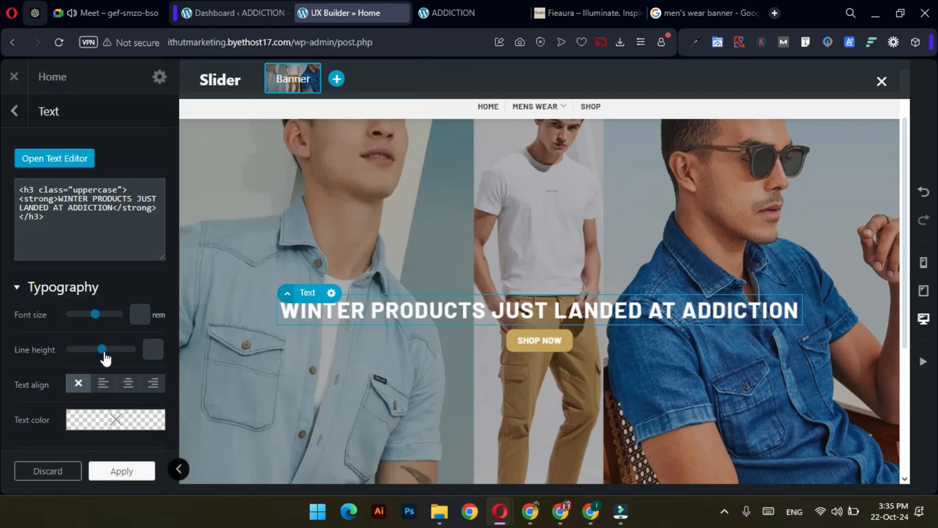
{"action": "left_click_drag", "start_coordinate": [109, 351], "coordinate": [113, 350]}
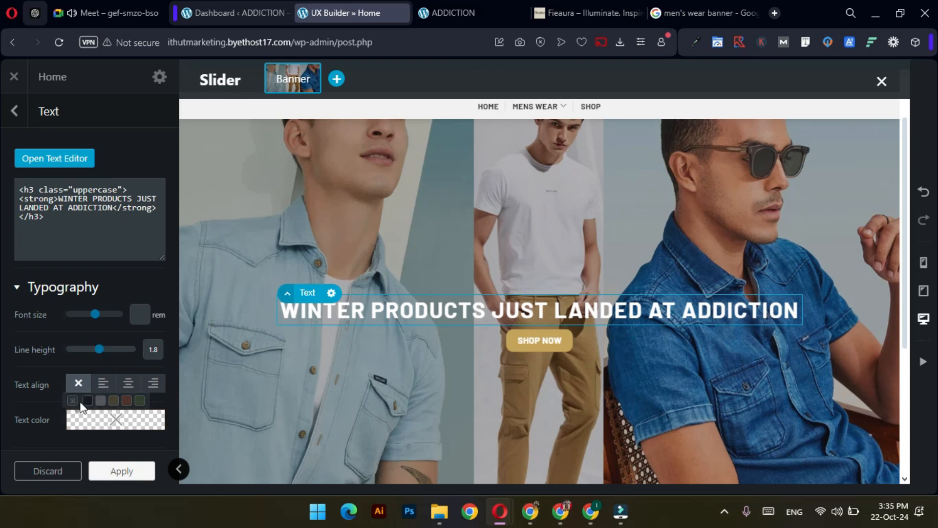
Try the preset text colours on the banner heading, choose white, then apply the settings and update the page.
{"action": "scroll", "coordinate": [73, 379], "scroll_direction": "down", "scroll_amount": 3}
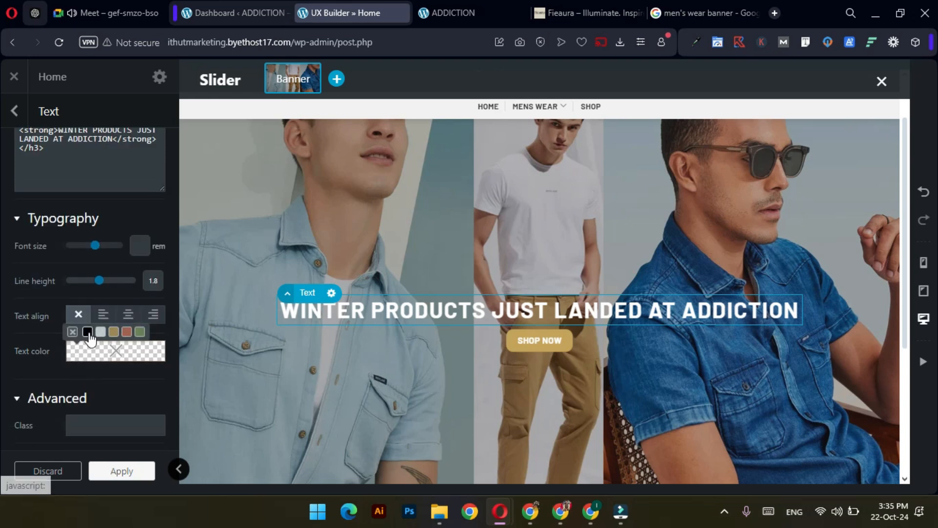
{"action": "left_click", "coordinate": [87, 332]}
{"action": "left_click", "coordinate": [102, 332]}
{"action": "left_click", "coordinate": [115, 334]}
{"action": "left_click", "coordinate": [126, 335]}
{"action": "left_click", "coordinate": [140, 333]}
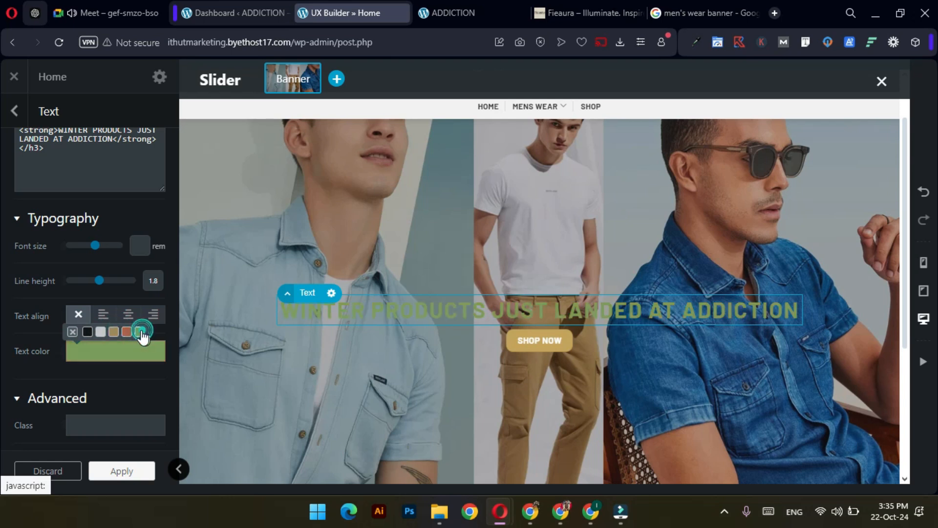
{"action": "left_click", "coordinate": [100, 334]}
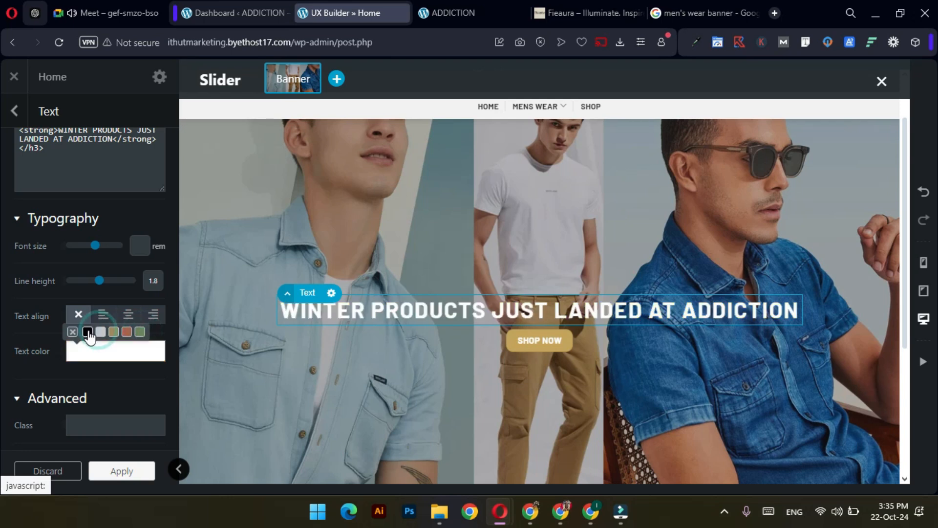
{"action": "left_click", "coordinate": [125, 470]}
{"action": "left_click", "coordinate": [121, 468]}
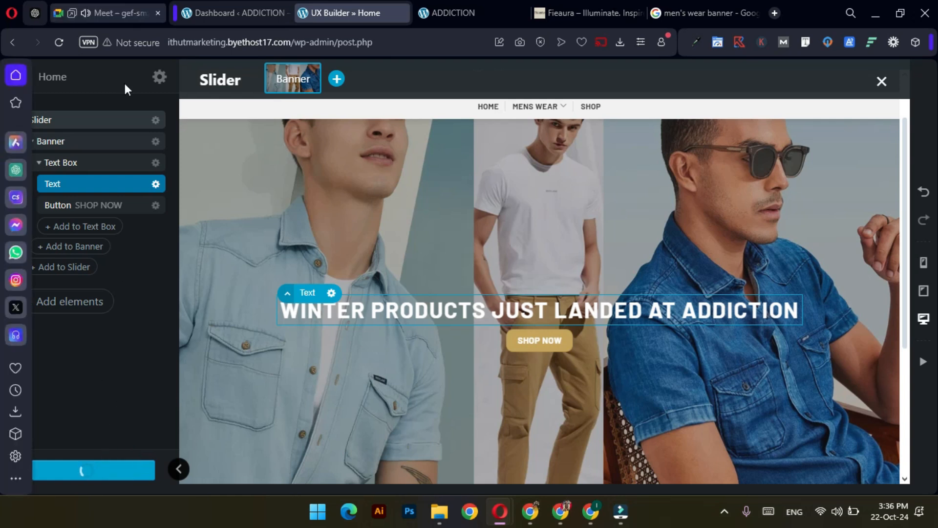
Reload the live ADDICTION home page and check the banner's heading and button.
{"action": "left_click", "coordinate": [446, 13]}
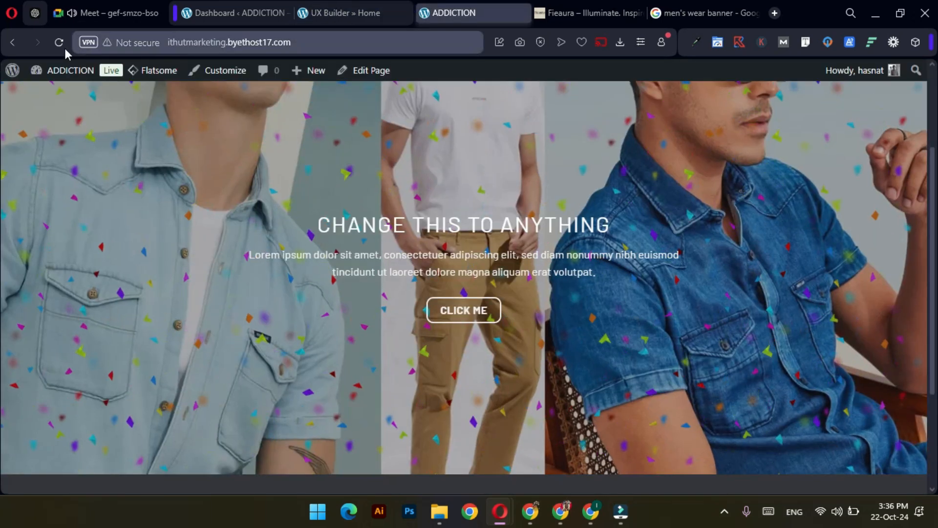
{"action": "left_click", "coordinate": [58, 42]}
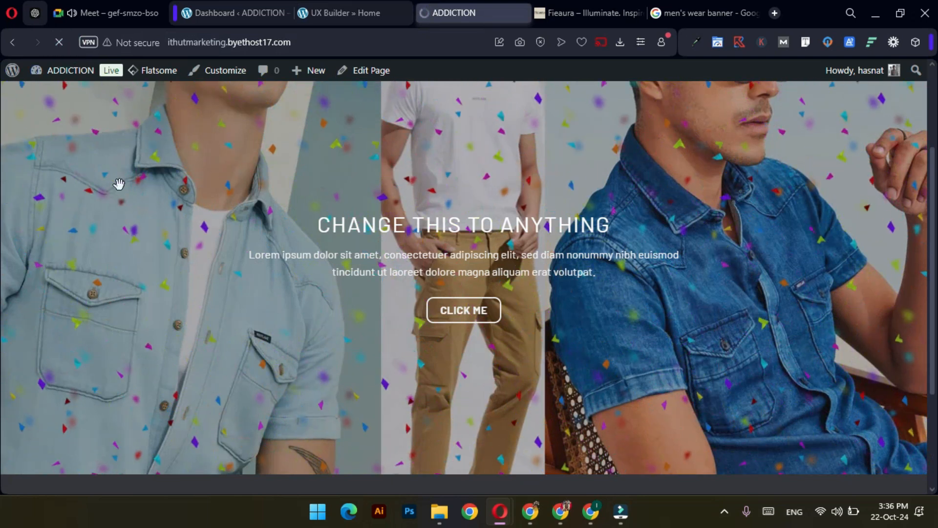
{"action": "scroll", "coordinate": [336, 244], "scroll_direction": "up", "scroll_amount": 3}
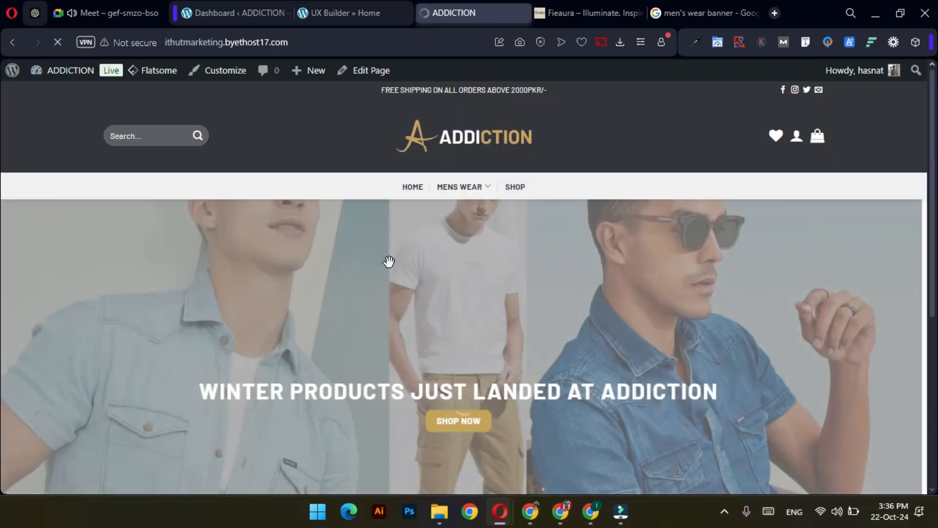
Review the live home page from the header through the banner to the footer and compare it with the builder preview.
{"action": "scroll", "coordinate": [391, 262], "scroll_direction": "down", "scroll_amount": 4}
{"action": "scroll", "coordinate": [410, 263], "scroll_direction": "up", "scroll_amount": 4}
{"action": "scroll", "coordinate": [410, 263], "scroll_direction": "down", "scroll_amount": 3}
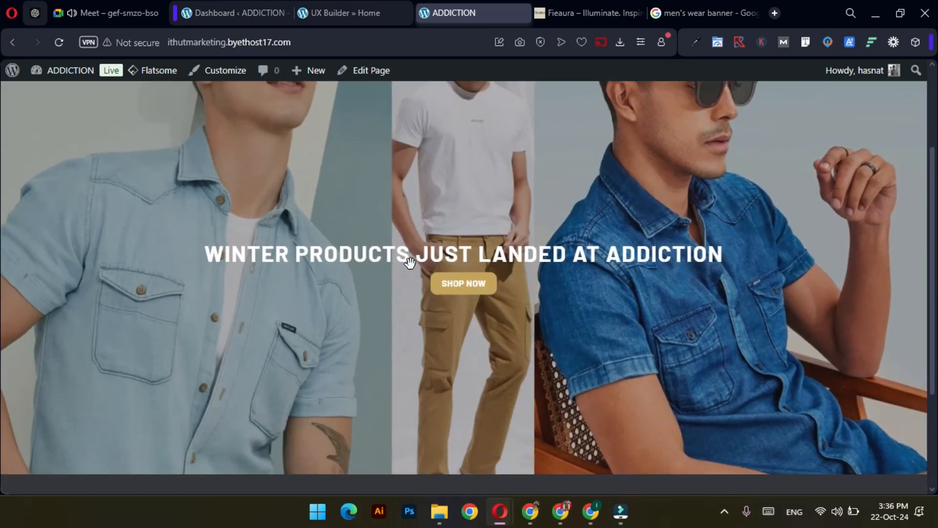
{"action": "scroll", "coordinate": [183, 261], "scroll_direction": "up", "scroll_amount": 3}
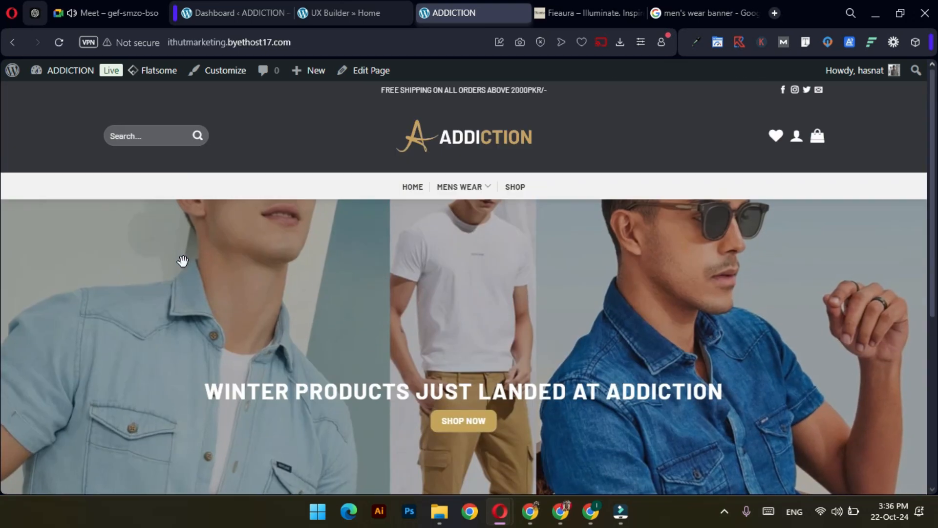
{"action": "scroll", "coordinate": [183, 261], "scroll_direction": "down", "scroll_amount": 5}
{"action": "scroll", "coordinate": [183, 259], "scroll_direction": "up", "scroll_amount": 3}
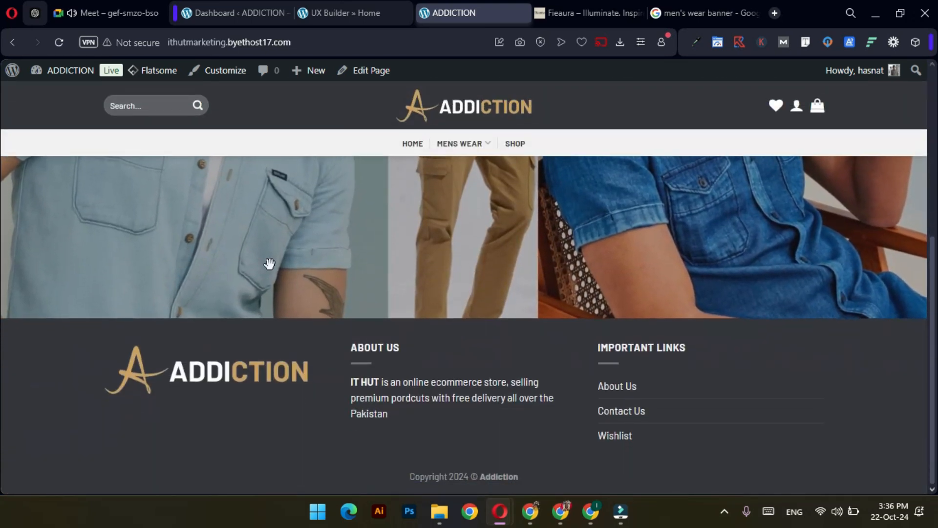
{"action": "scroll", "coordinate": [276, 262], "scroll_direction": "up", "scroll_amount": 1}
{"action": "left_click", "coordinate": [363, 1]}
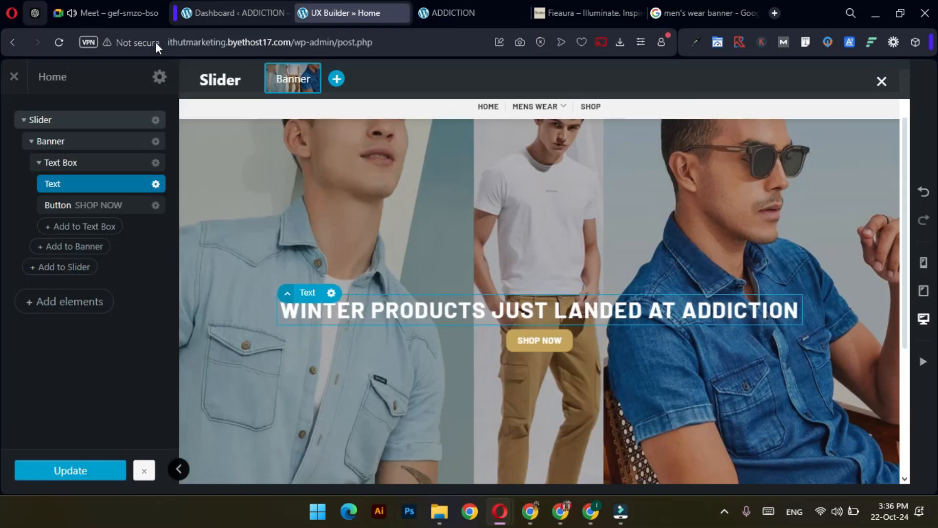
{"action": "scroll", "coordinate": [480, 227], "scroll_direction": "down", "scroll_amount": 3}
{"action": "scroll", "coordinate": [477, 239], "scroll_direction": "up", "scroll_amount": 3}
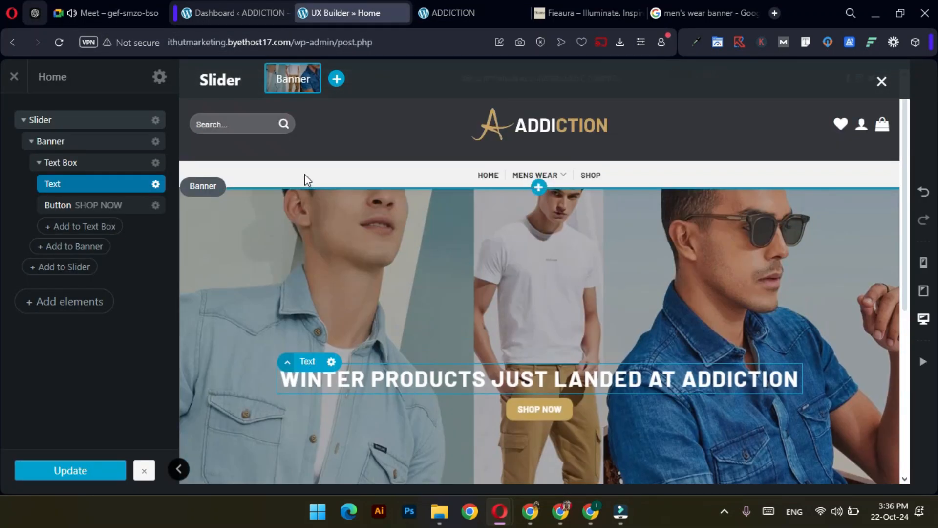
Test the slider on the live home page by swiping the banner sideways several times.
{"action": "left_click", "coordinate": [460, 10]}
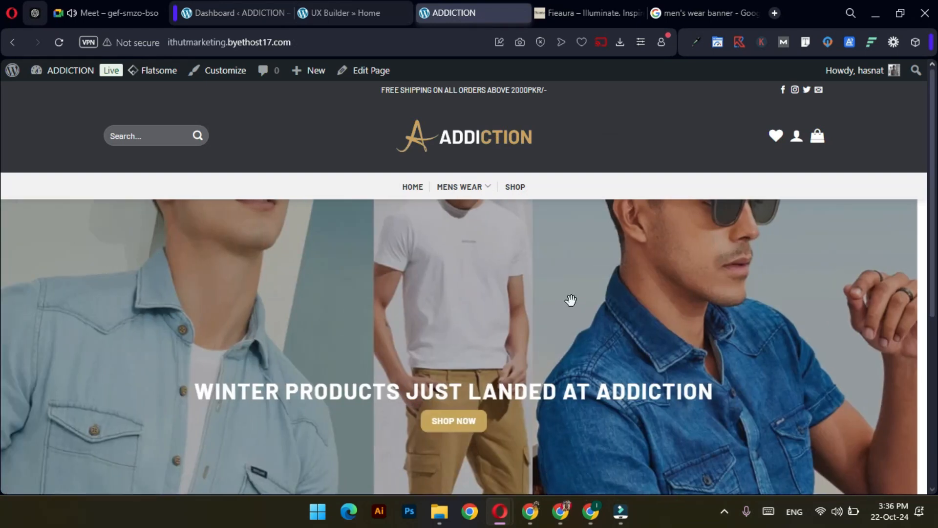
{"action": "left_click_drag", "start_coordinate": [691, 295], "coordinate": [235, 308]}
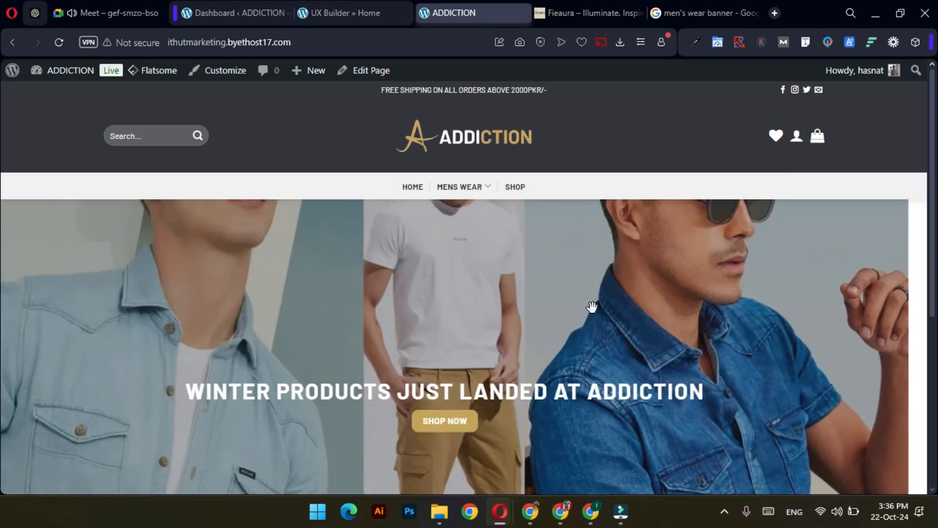
{"action": "left_click_drag", "start_coordinate": [653, 308], "coordinate": [157, 325]}
{"action": "left_click_drag", "start_coordinate": [643, 318], "coordinate": [210, 335]}
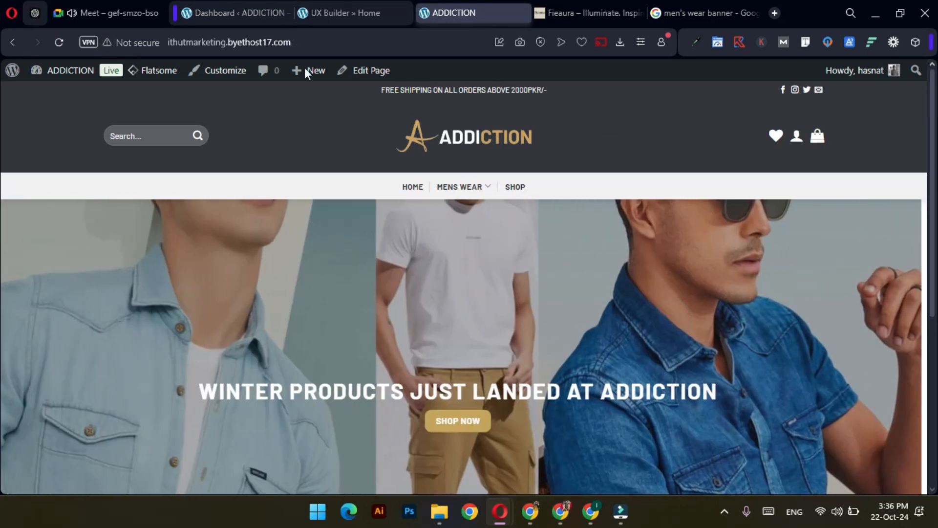
Return to the UX Builder and open the content chooser for adding another slide to the slider.
{"action": "left_click", "coordinate": [322, 12]}
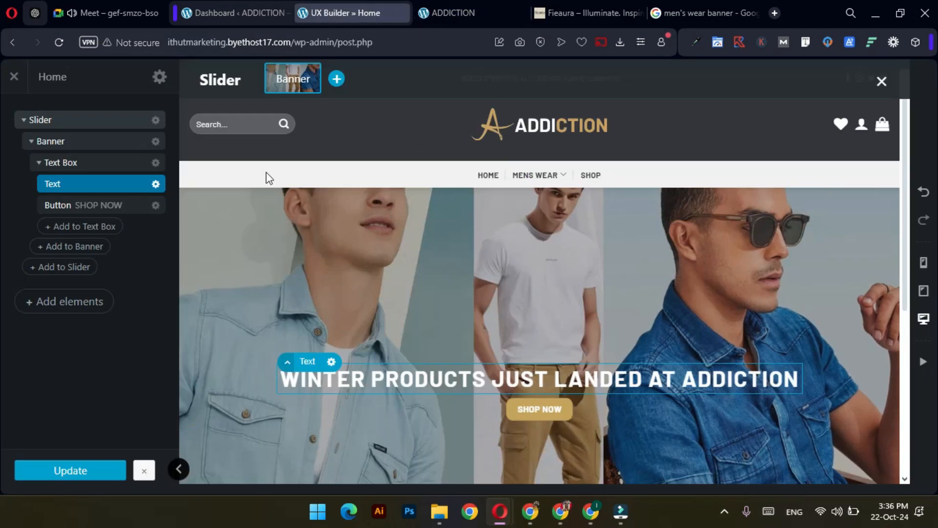
{"action": "left_click", "coordinate": [331, 82]}
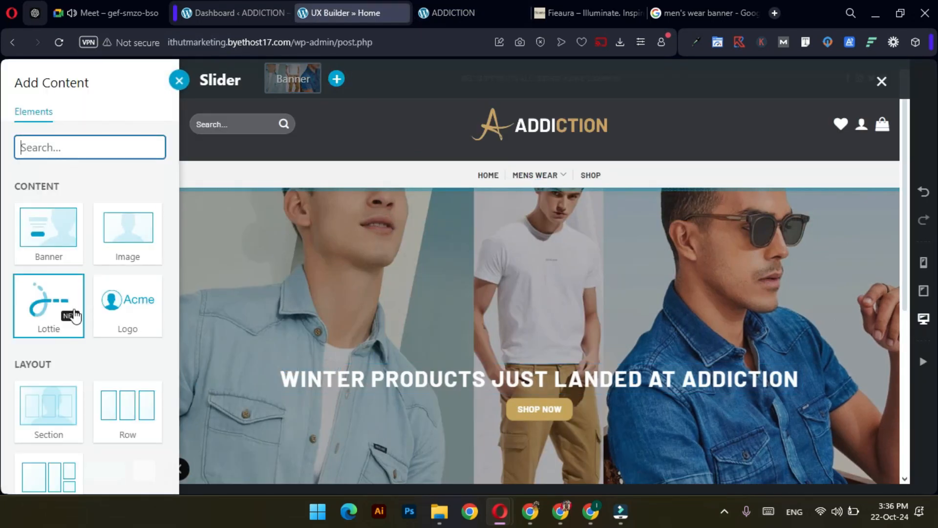
{"action": "scroll", "coordinate": [76, 322], "scroll_direction": "down", "scroll_amount": 1}
{"action": "scroll", "coordinate": [97, 293], "scroll_direction": "up", "scroll_amount": 1}
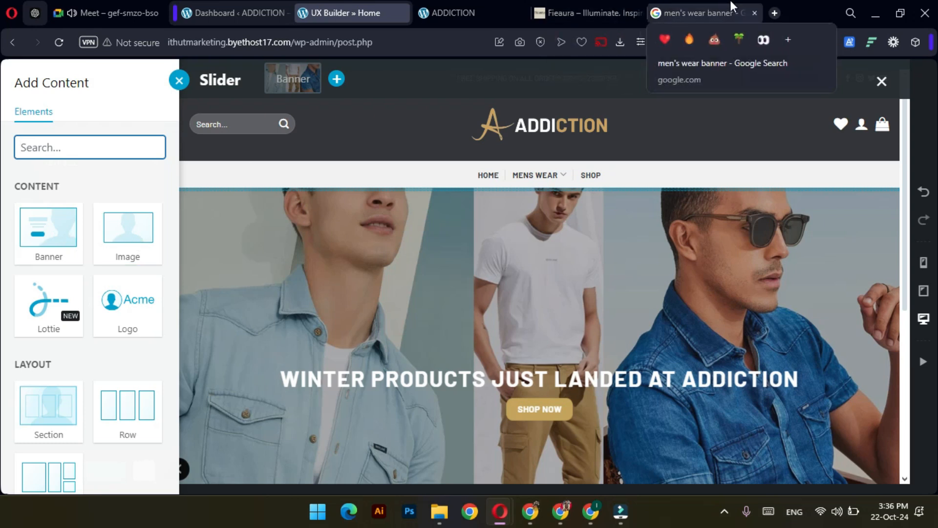
Switch to the "men's wear banner" image results and look through them for a second slide picture.
{"action": "left_click", "coordinate": [703, 13]}
{"action": "scroll", "coordinate": [341, 314], "scroll_direction": "up", "scroll_amount": 4}
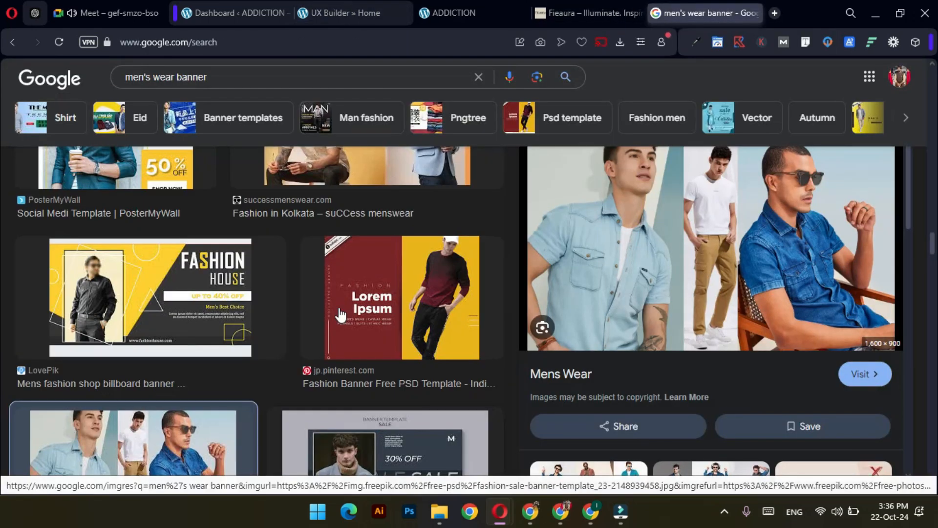
{"action": "scroll", "coordinate": [235, 304], "scroll_direction": "up", "scroll_amount": 12}
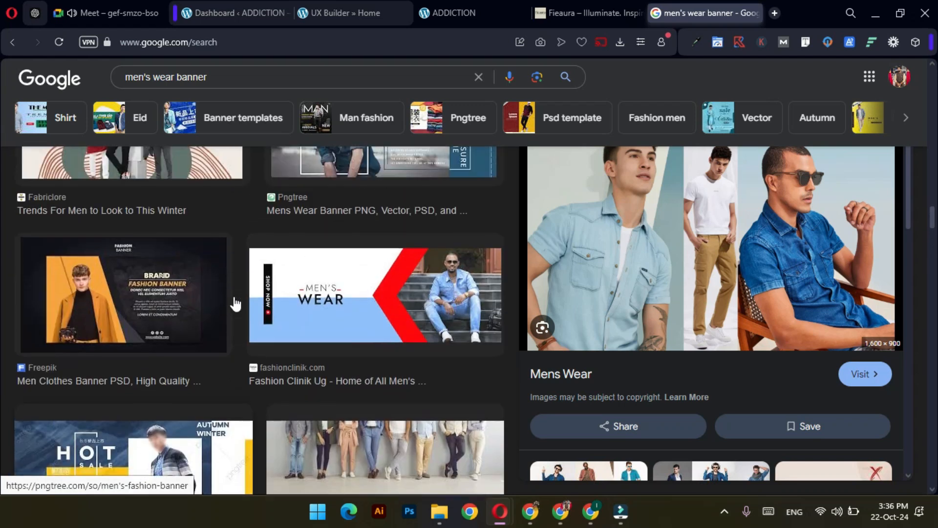
{"action": "scroll", "coordinate": [235, 304], "scroll_direction": "up", "scroll_amount": 10}
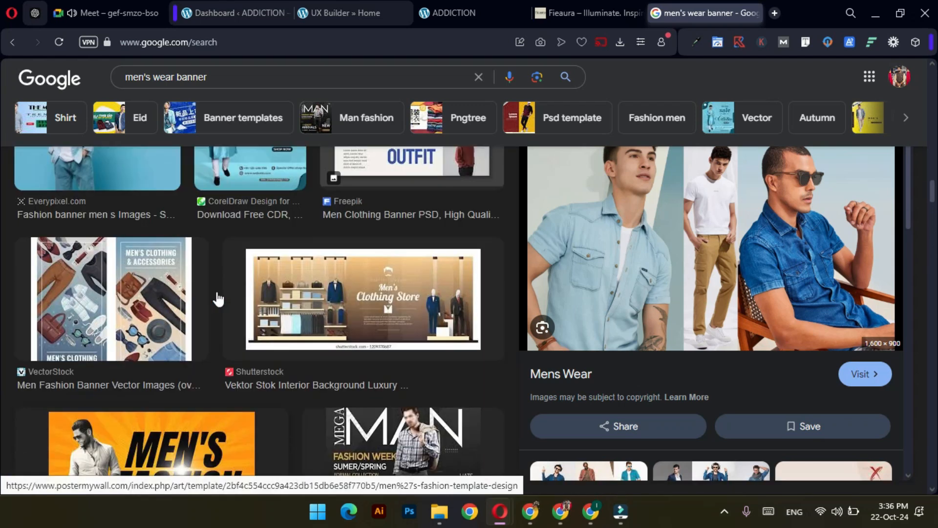
{"action": "scroll", "coordinate": [217, 298], "scroll_direction": "up", "scroll_amount": 10}
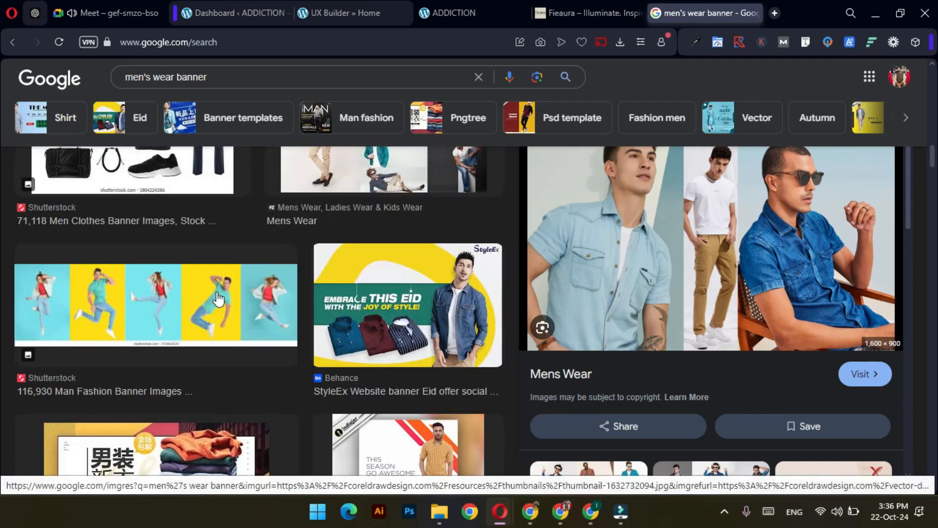
{"action": "scroll", "coordinate": [217, 298], "scroll_direction": "up", "scroll_amount": 10}
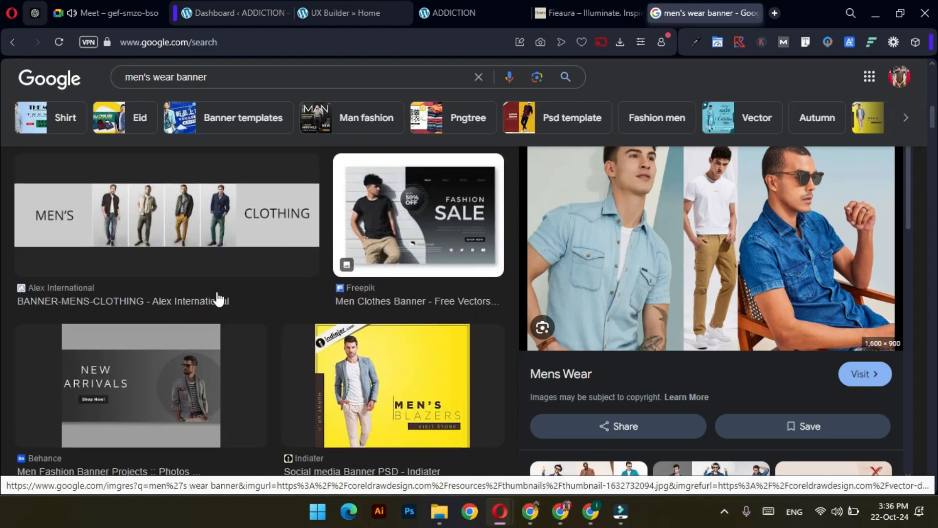
{"action": "scroll", "coordinate": [218, 298], "scroll_direction": "up", "scroll_amount": 10}
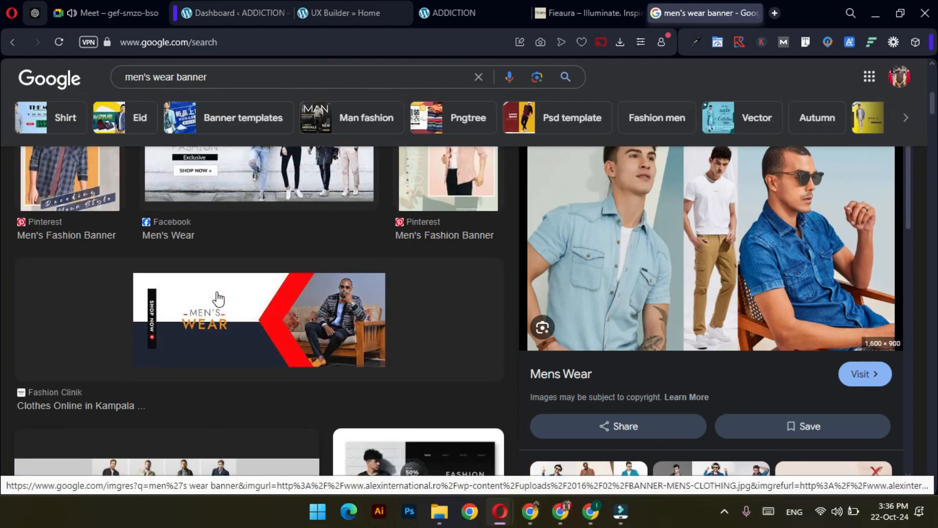
{"action": "scroll", "coordinate": [252, 342], "scroll_direction": "down", "scroll_amount": 1}
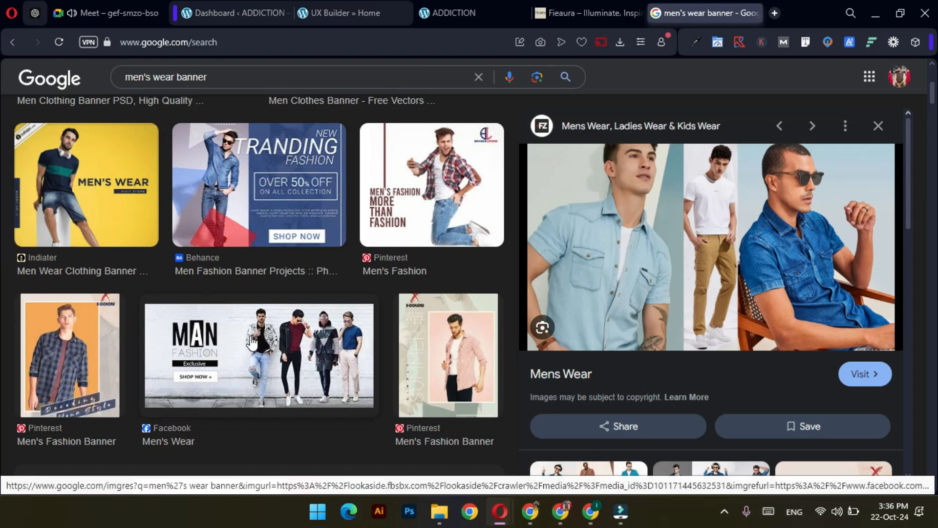
Preview the Facebook MAN Fashion banner and the Freepik Limited Edition banner as candidates for the second slide.
{"action": "left_click", "coordinate": [252, 342]}
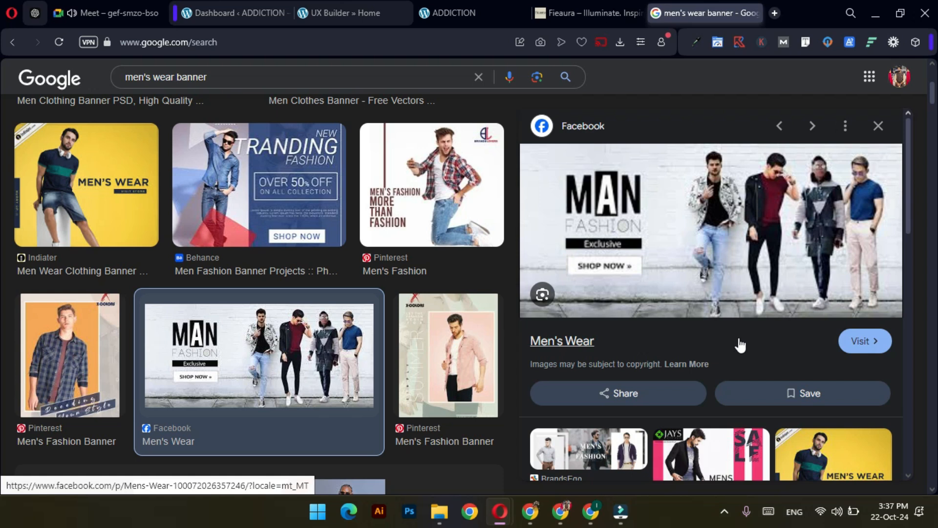
{"action": "scroll", "coordinate": [740, 345], "scroll_direction": "down", "scroll_amount": 5}
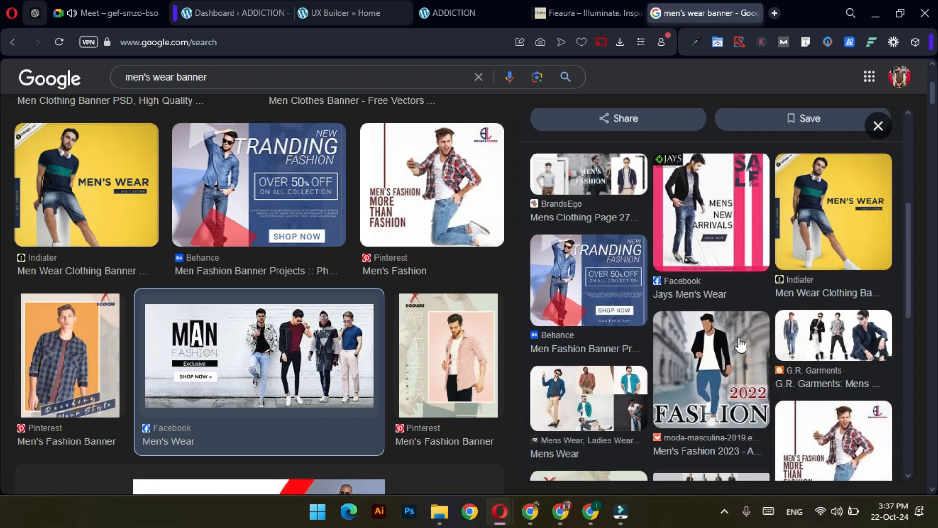
{"action": "scroll", "coordinate": [710, 416], "scroll_direction": "up", "scroll_amount": 5}
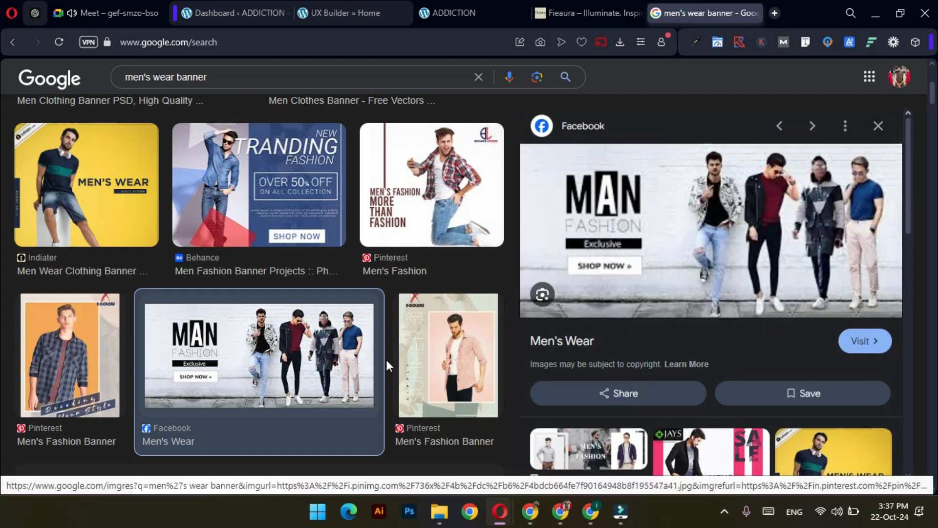
{"action": "scroll", "coordinate": [383, 361], "scroll_direction": "up", "scroll_amount": 4}
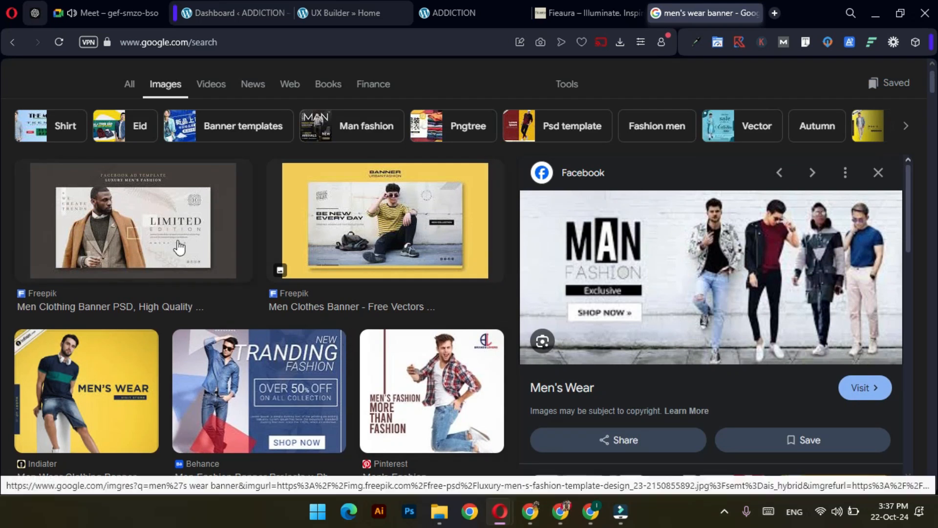
{"action": "left_click", "coordinate": [152, 232]}
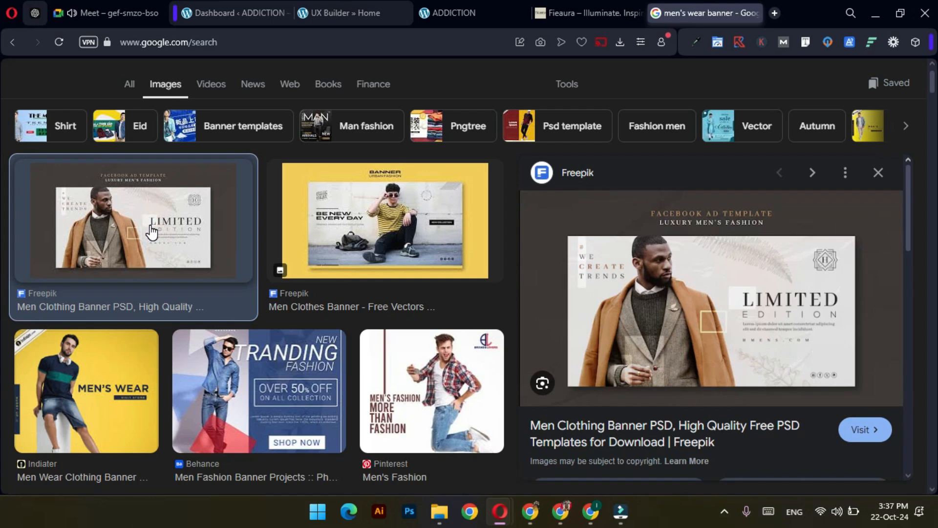
{"action": "scroll", "coordinate": [242, 340], "scroll_direction": "down", "scroll_amount": 1}
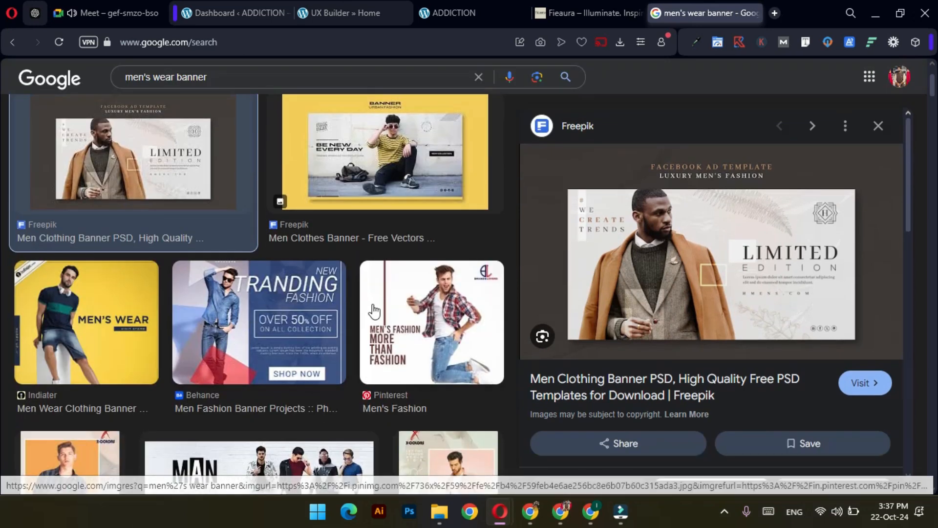
{"action": "scroll", "coordinate": [329, 335], "scroll_direction": "down", "scroll_amount": 3}
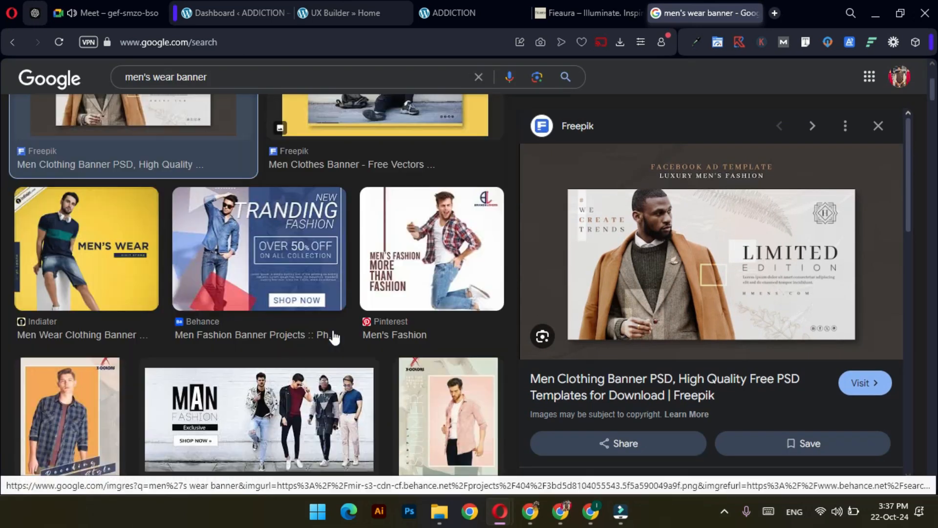
{"action": "left_click", "coordinate": [266, 285]}
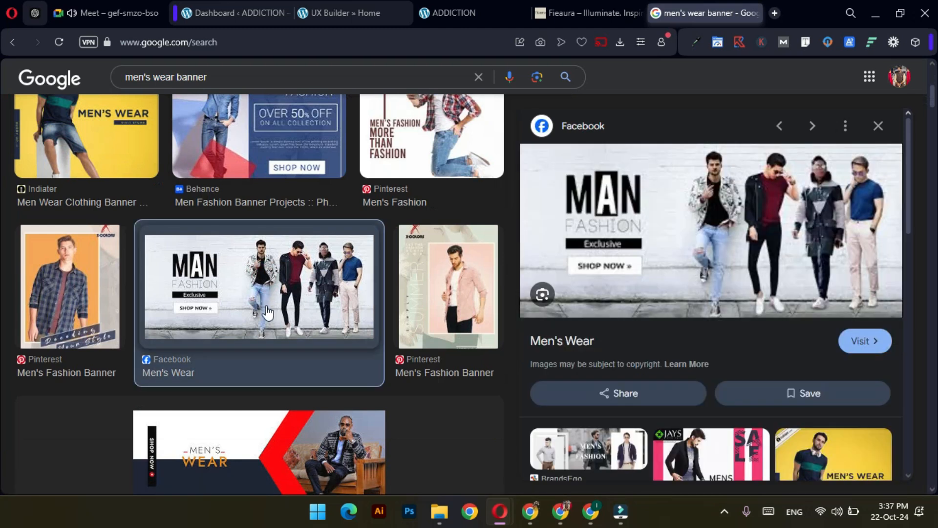
Browse further down the image results and the related images for a wide men's wear photo without text.
{"action": "scroll", "coordinate": [267, 312], "scroll_direction": "down", "scroll_amount": 4}
{"action": "scroll", "coordinate": [752, 378], "scroll_direction": "down", "scroll_amount": 7}
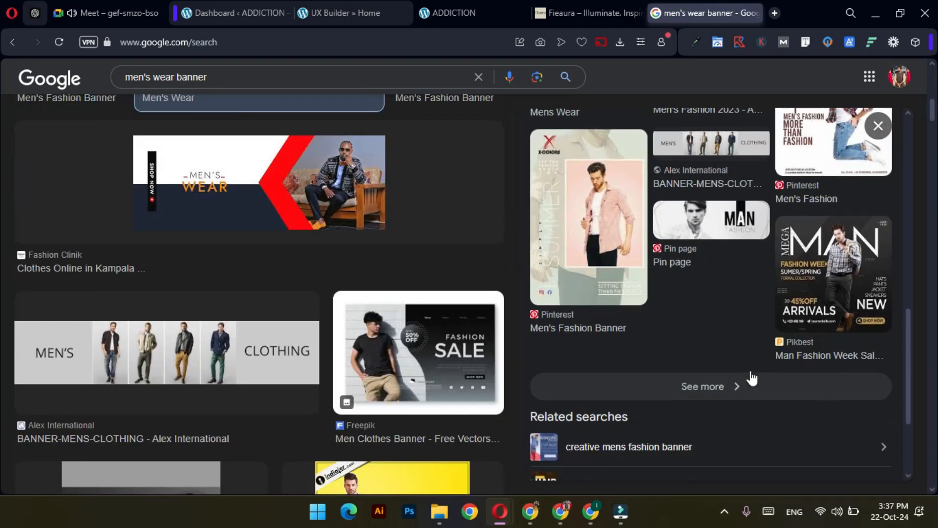
{"action": "scroll", "coordinate": [347, 337], "scroll_direction": "down", "scroll_amount": 6}
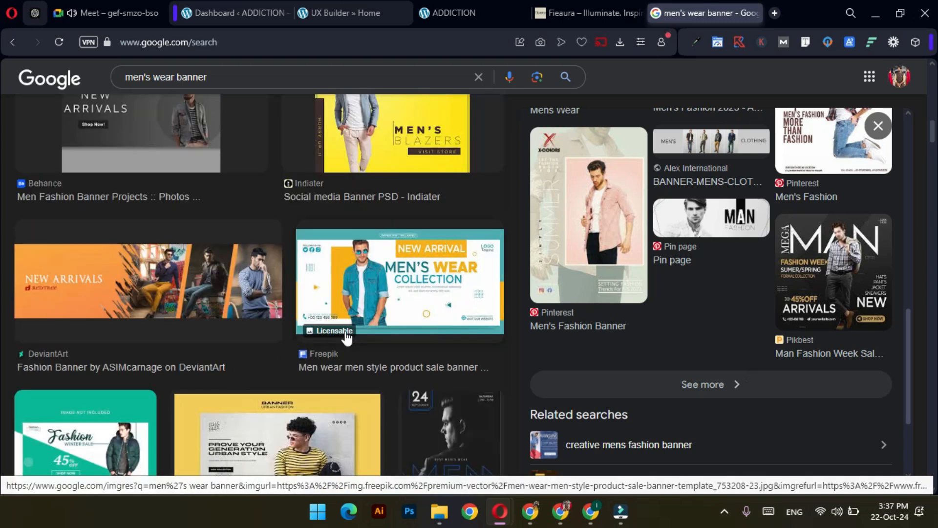
{"action": "scroll", "coordinate": [347, 337], "scroll_direction": "down", "scroll_amount": 10}
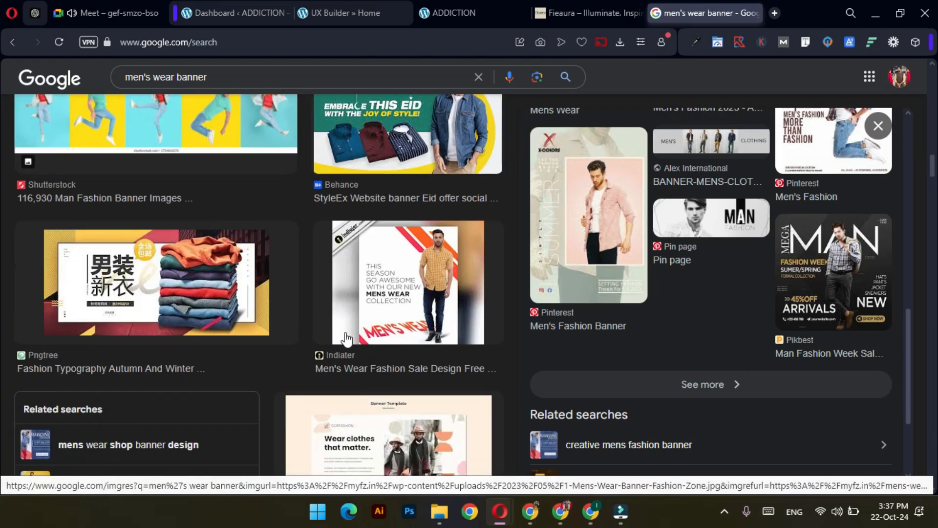
{"action": "scroll", "coordinate": [347, 338], "scroll_direction": "down", "scroll_amount": 8}
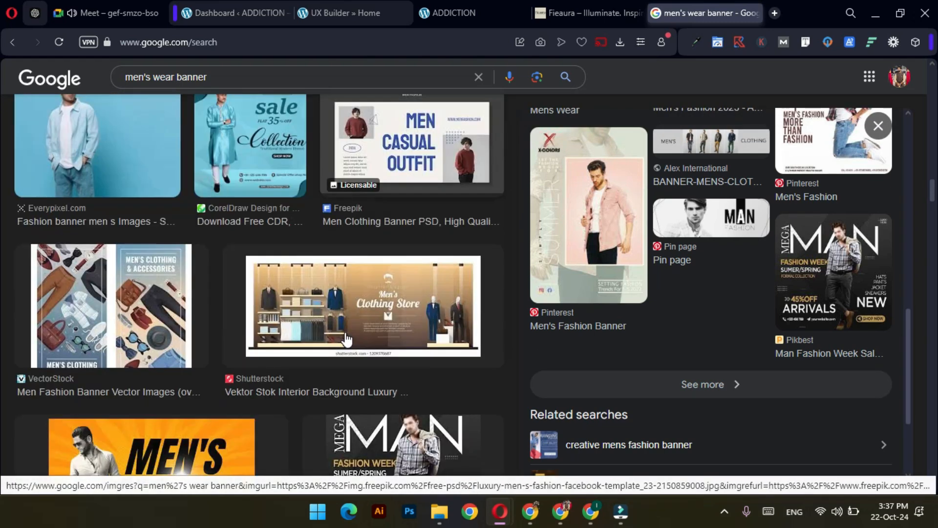
{"action": "scroll", "coordinate": [346, 338], "scroll_direction": "down", "scroll_amount": 7}
{"action": "scroll", "coordinate": [343, 341], "scroll_direction": "down", "scroll_amount": 8}
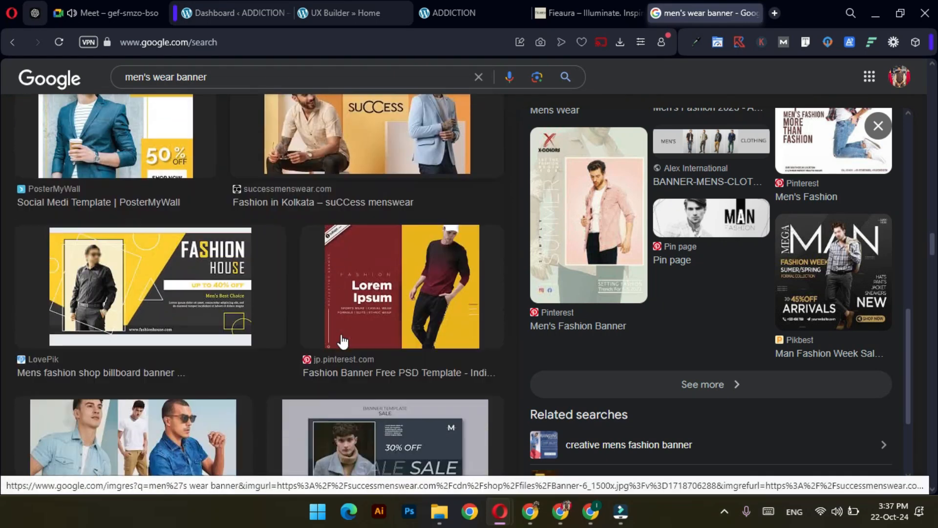
{"action": "scroll", "coordinate": [344, 340], "scroll_direction": "down", "scroll_amount": 7}
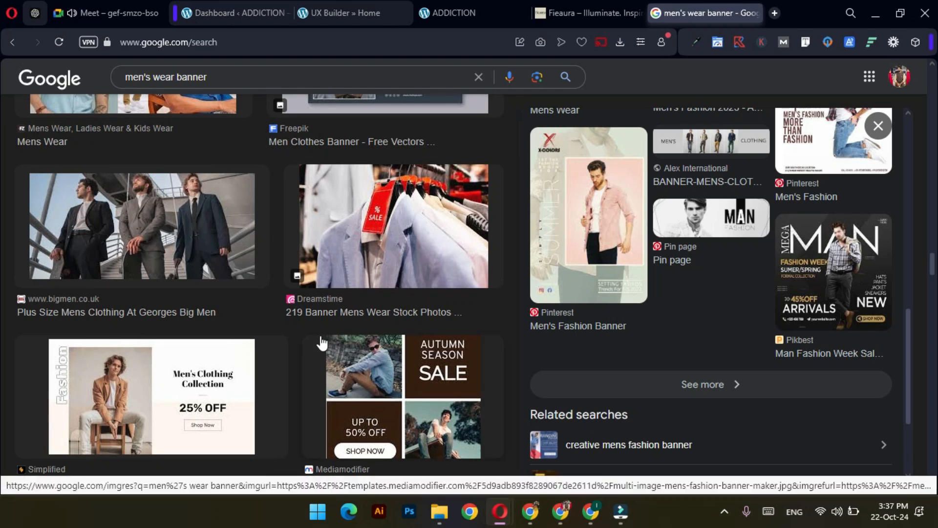
{"action": "scroll", "coordinate": [242, 349], "scroll_direction": "down", "scroll_amount": 6}
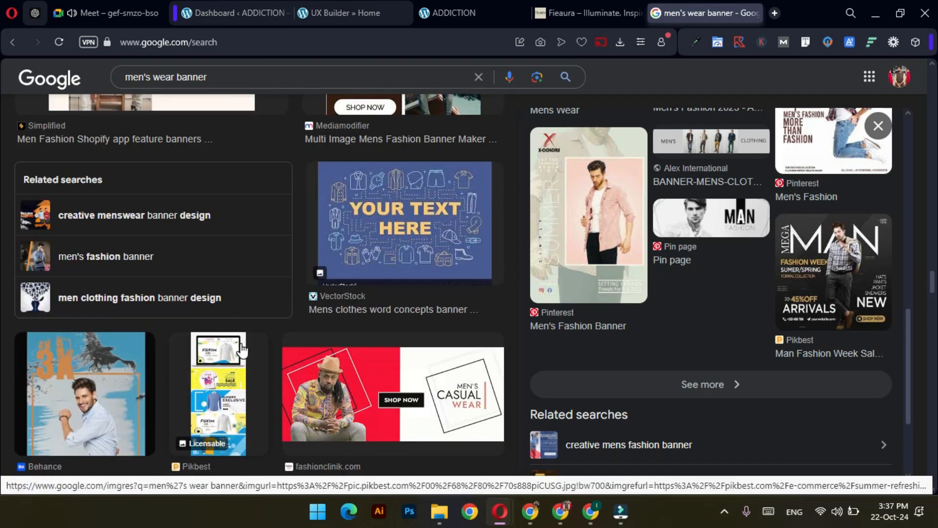
Preview the Dreamstime suit rack photo and open the bigmen.co.uk banner of three men in suits.
{"action": "scroll", "coordinate": [242, 350], "scroll_direction": "up", "scroll_amount": 6}
{"action": "left_click", "coordinate": [367, 251]}
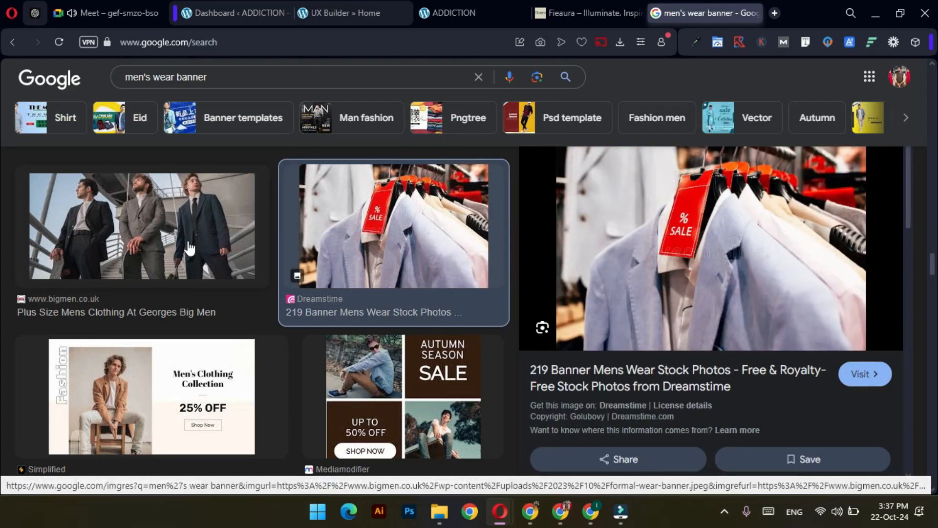
{"action": "left_click", "coordinate": [150, 221]}
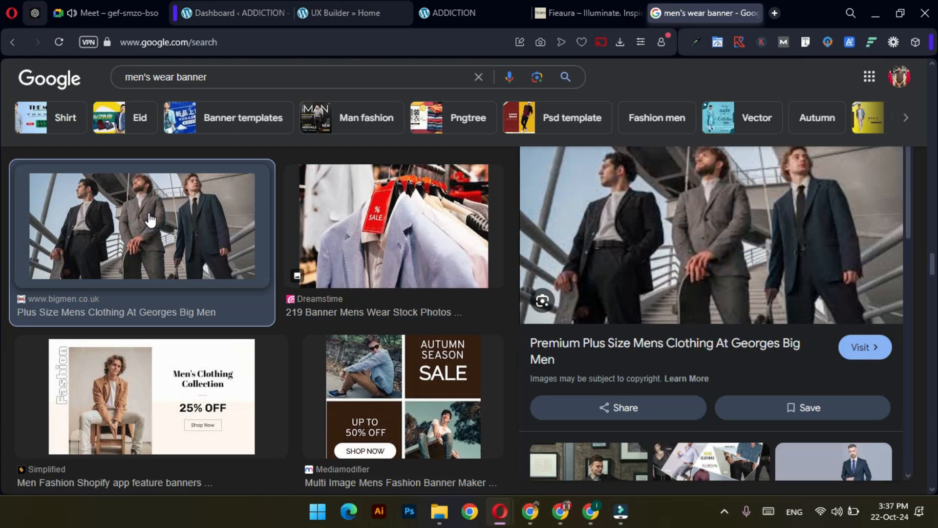
Look through the images related to the three-suits banner and preview the Freepik photo of a man in a clothing shop.
{"action": "scroll", "coordinate": [577, 380], "scroll_direction": "down", "scroll_amount": 4}
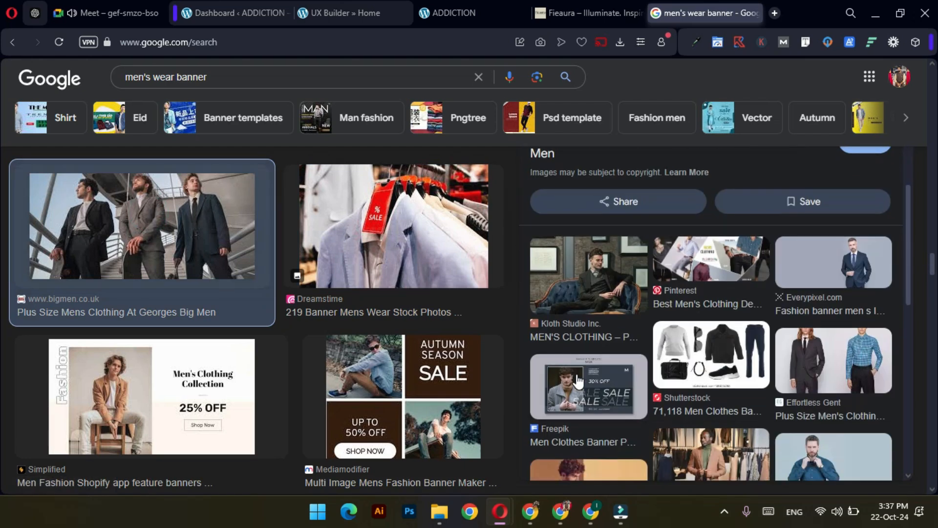
{"action": "scroll", "coordinate": [643, 387], "scroll_direction": "down", "scroll_amount": 1}
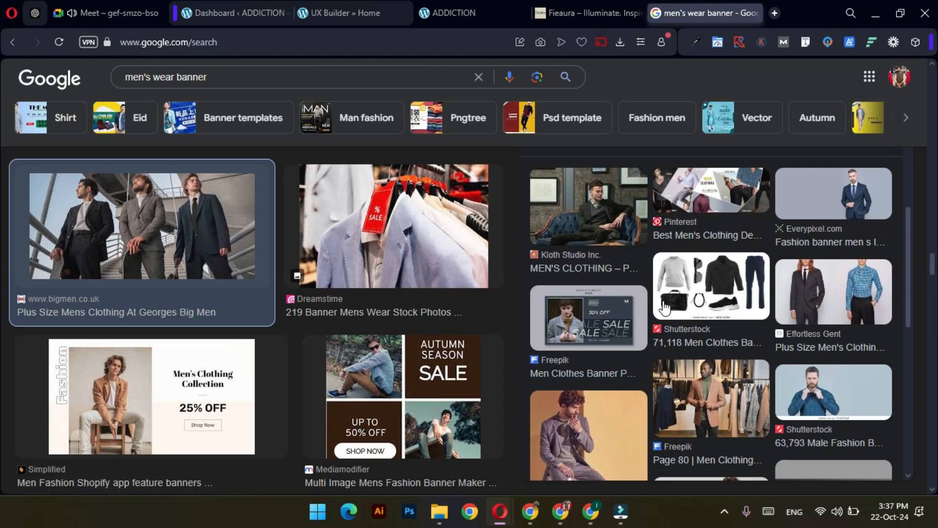
{"action": "scroll", "coordinate": [737, 400], "scroll_direction": "down", "scroll_amount": 3}
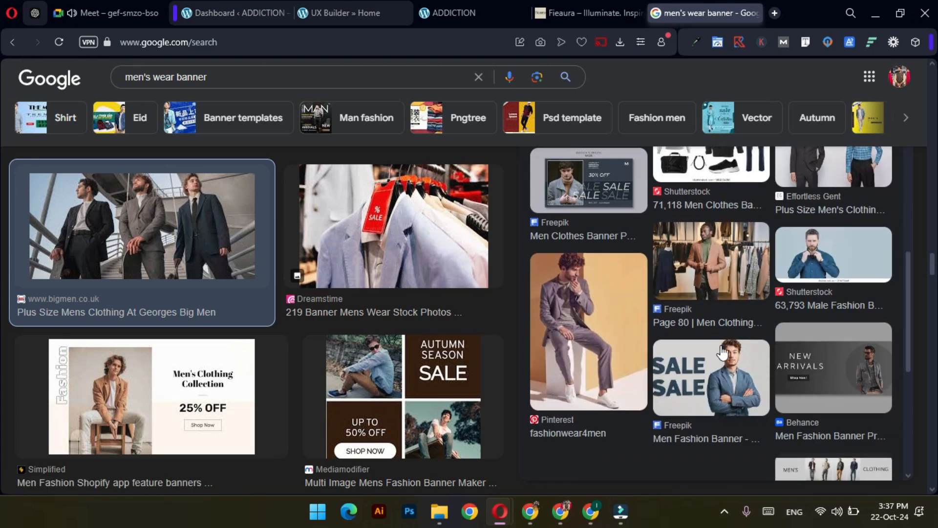
{"action": "left_click", "coordinate": [715, 266]}
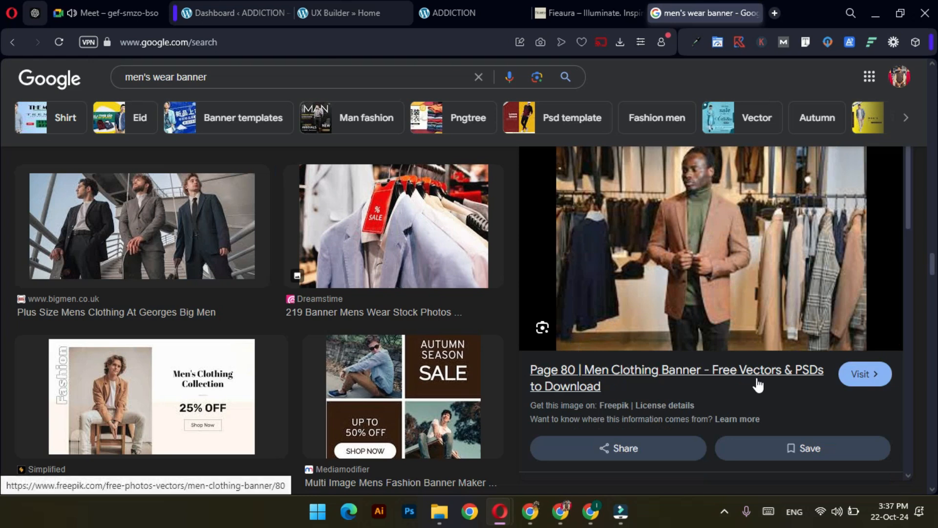
Browse the images related to the clothing shop photo and open the Freepik photo "Men suits in a fashion shop".
{"action": "scroll", "coordinate": [824, 216], "scroll_direction": "down", "scroll_amount": 6}
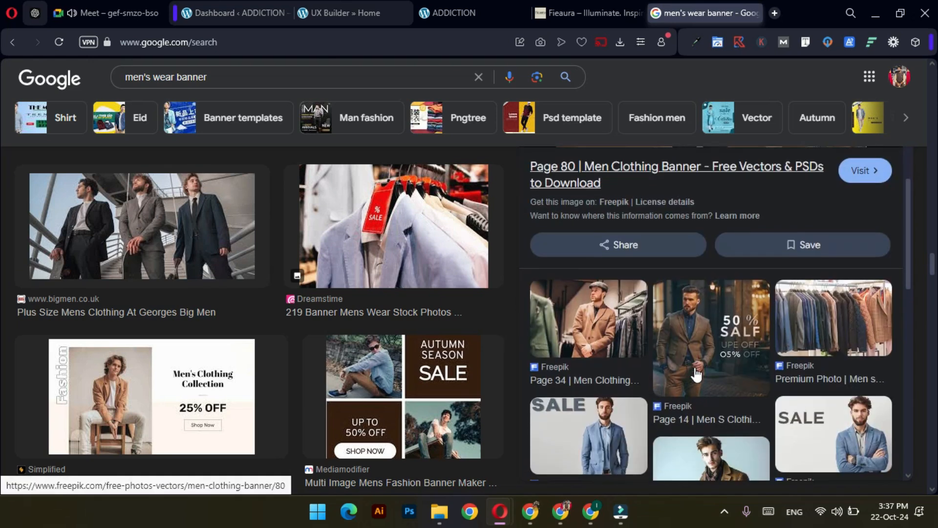
{"action": "scroll", "coordinate": [823, 218], "scroll_direction": "up", "scroll_amount": 1}
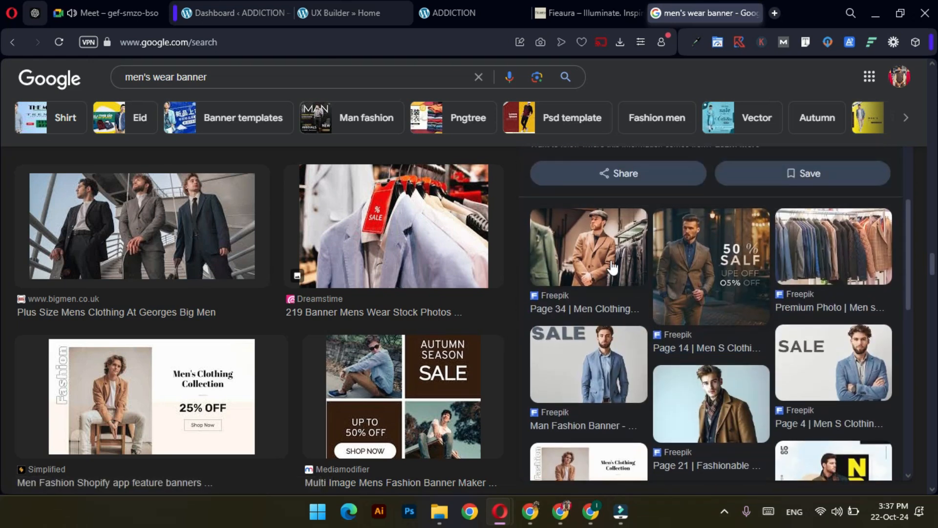
{"action": "scroll", "coordinate": [636, 264], "scroll_direction": "down", "scroll_amount": 1}
{"action": "scroll", "coordinate": [733, 284], "scroll_direction": "up", "scroll_amount": 1}
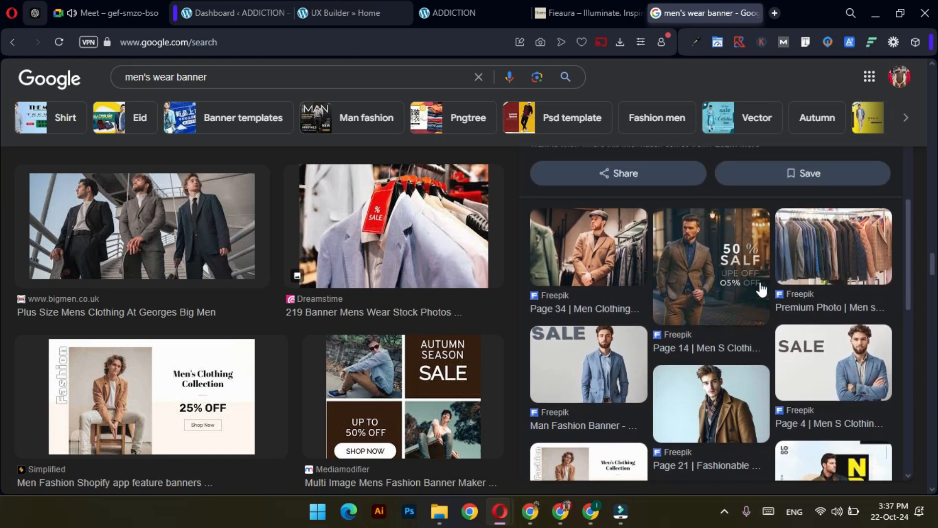
{"action": "left_click", "coordinate": [814, 267]}
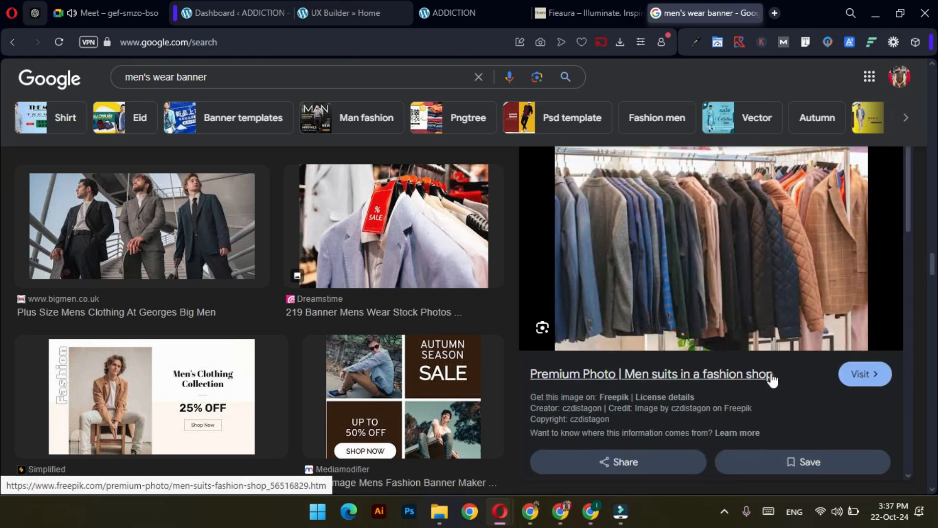
{"action": "right_click", "coordinate": [672, 284]}
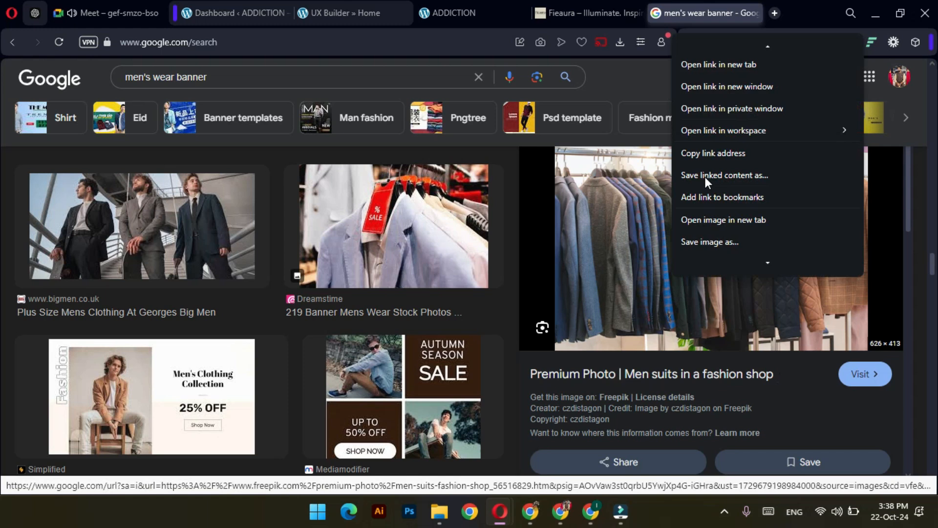
{"action": "left_click", "coordinate": [719, 230]}
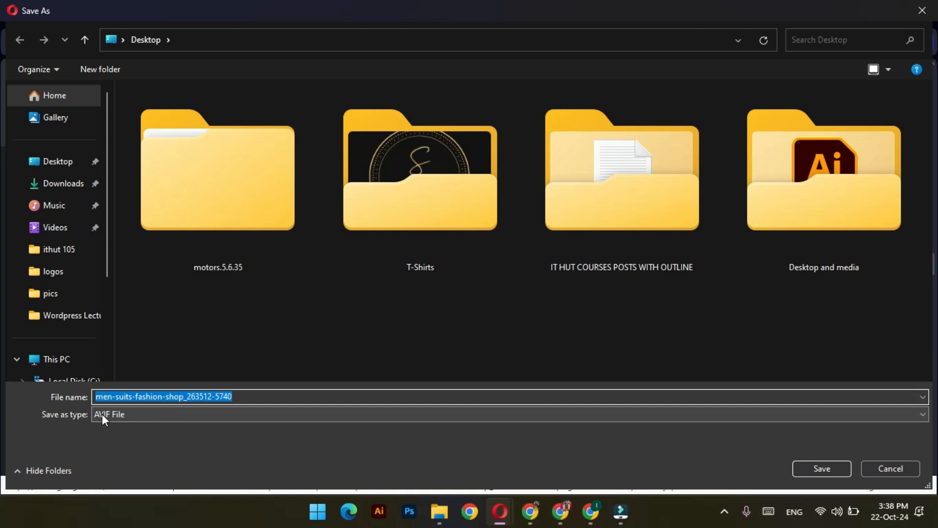
{"action": "left_click", "coordinate": [909, 468]}
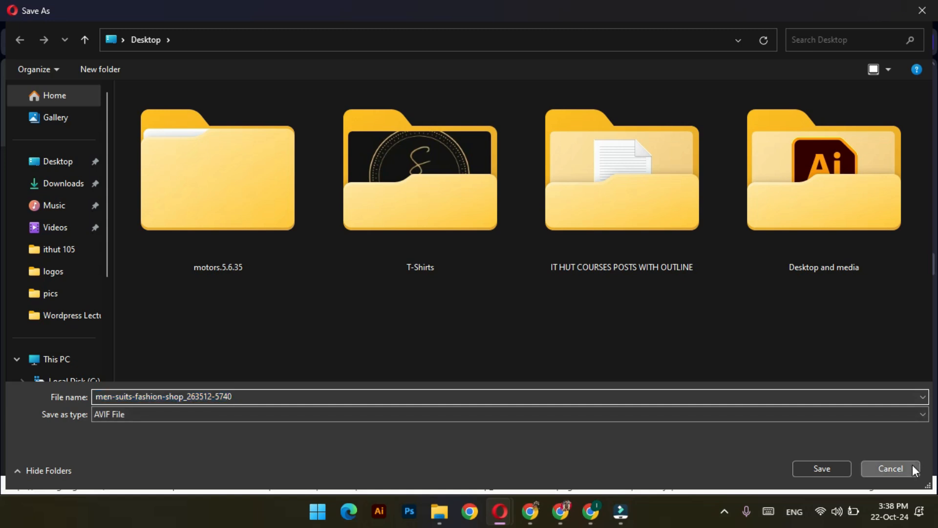
{"action": "scroll", "coordinate": [696, 355], "scroll_direction": "down", "scroll_amount": 3}
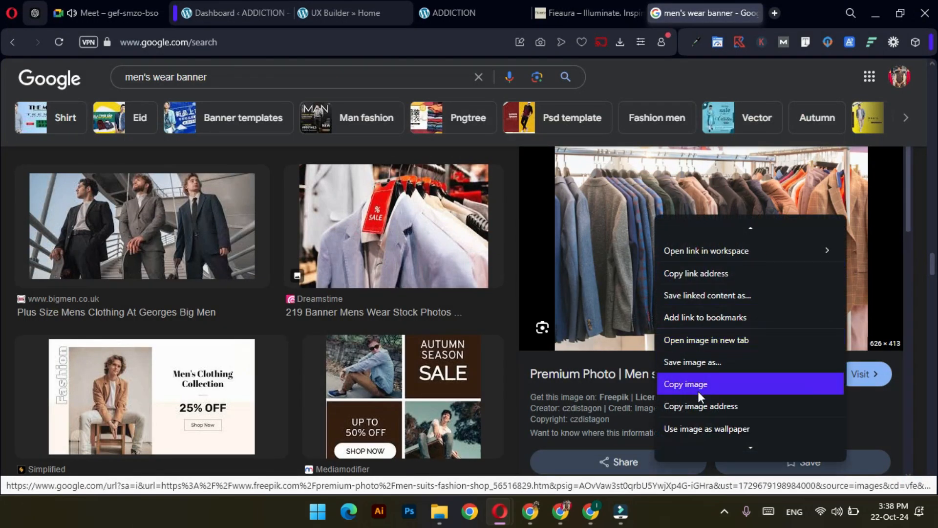
{"action": "left_click", "coordinate": [701, 391]}
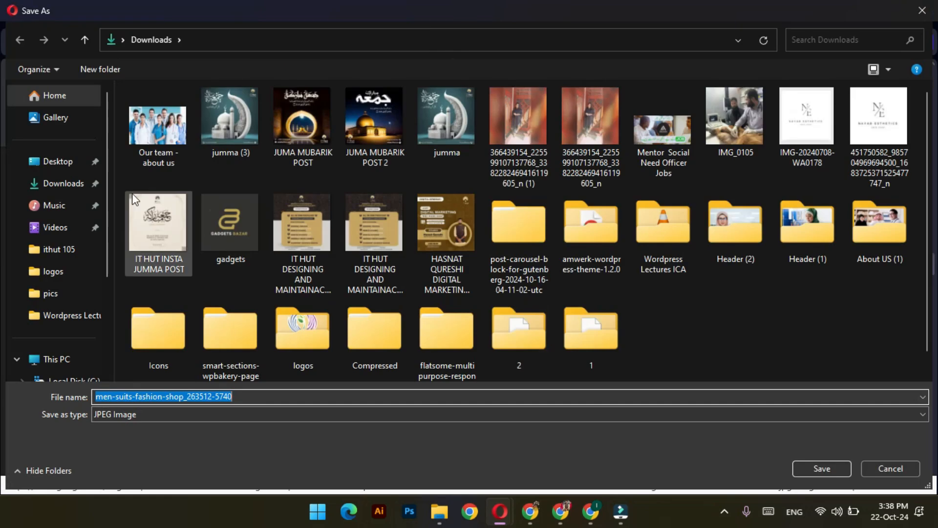
{"action": "left_click", "coordinate": [62, 165]}
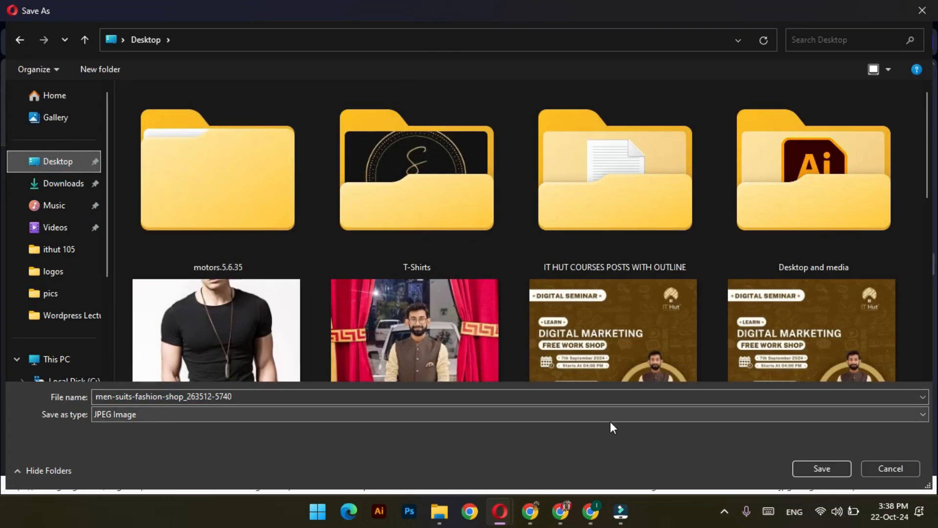
{"action": "left_click", "coordinate": [823, 469]}
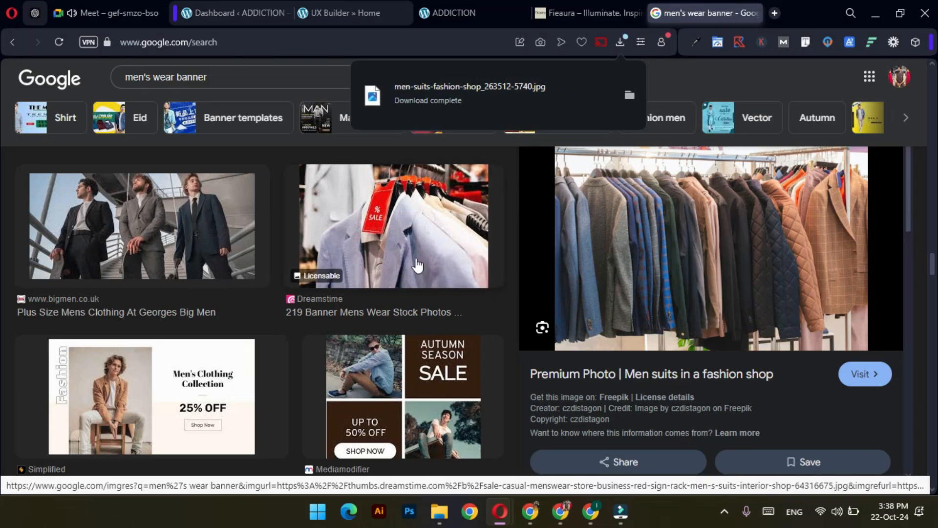
Return to the Home page in UX Builder and leave the Add Content view for the slider's element tree.
{"action": "left_click", "coordinate": [326, 12]}
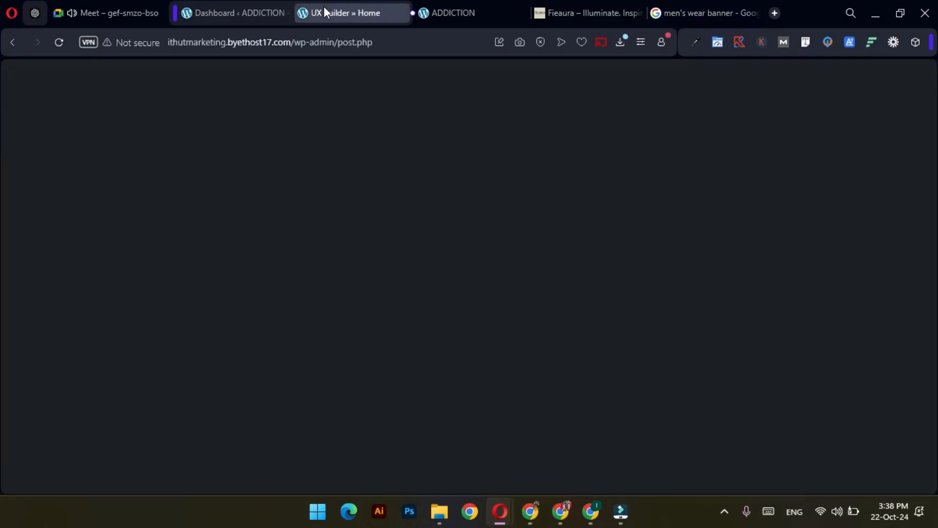
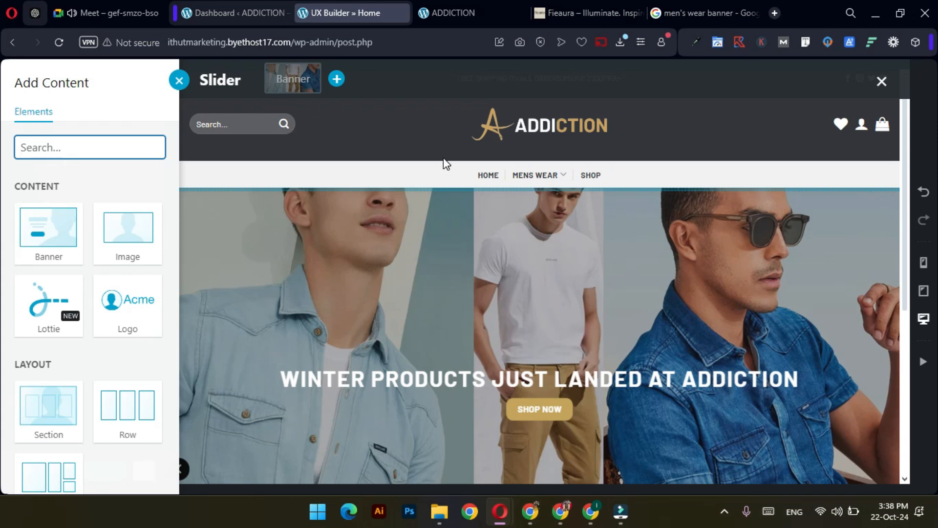
{"action": "left_click", "coordinate": [441, 80]}
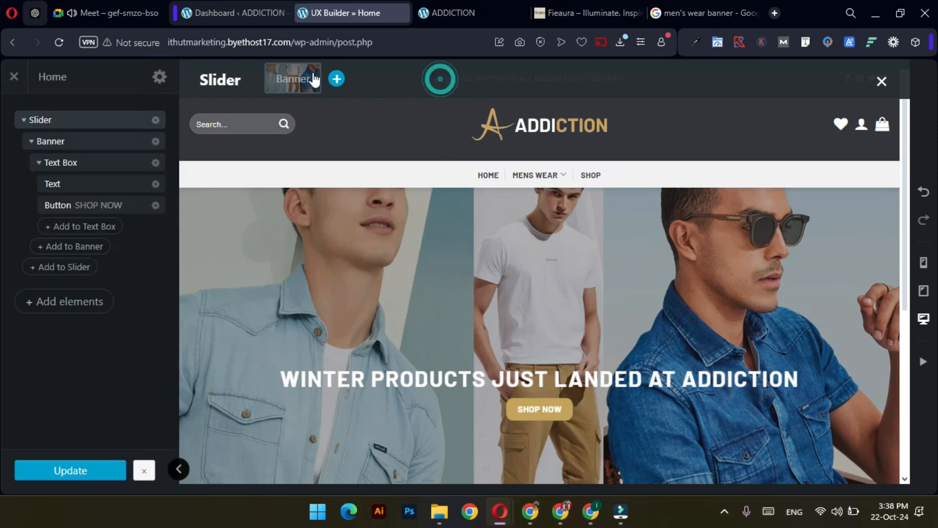
{"action": "right_click", "coordinate": [280, 79]}
{"action": "left_click", "coordinate": [505, 49]}
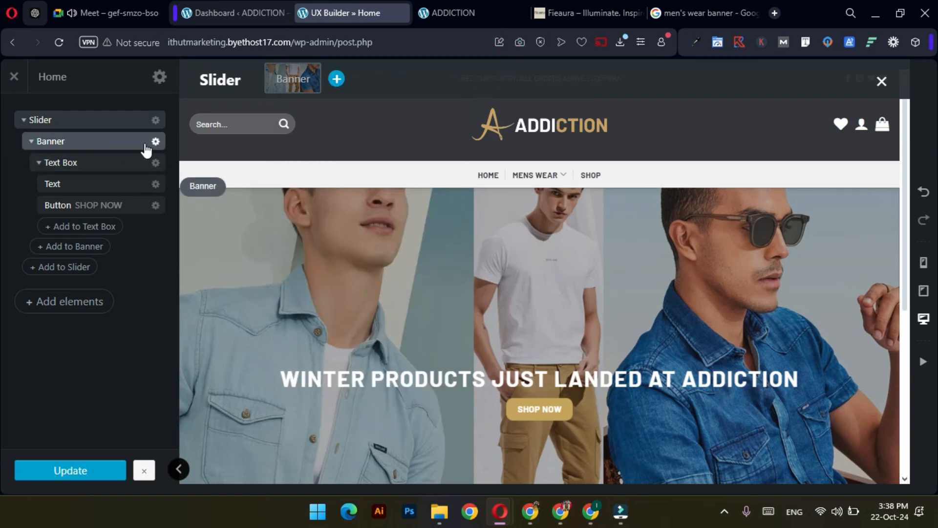
Duplicate the slider's banner and replace the copy's background with the uploaded image men-suits-fashion-shop_263512-5740.jpg.
{"action": "right_click", "coordinate": [257, 212]}
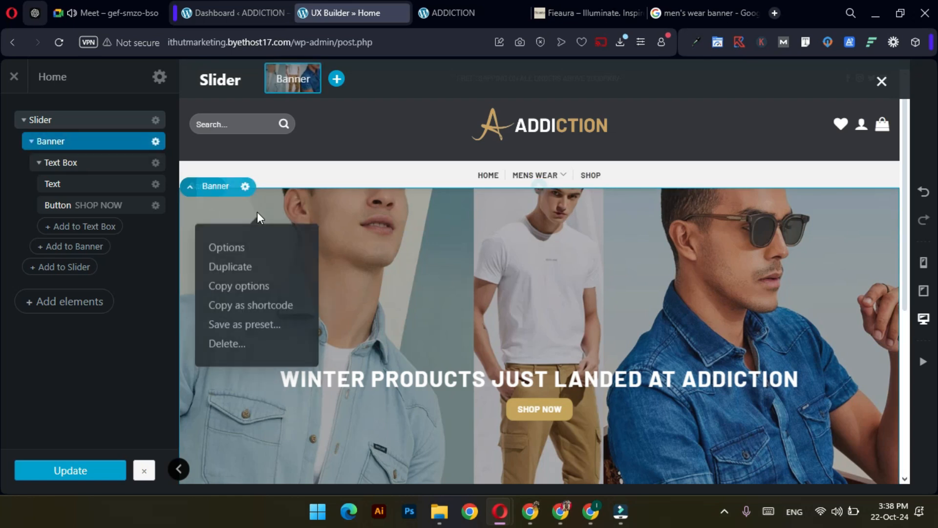
{"action": "left_click", "coordinate": [284, 268]}
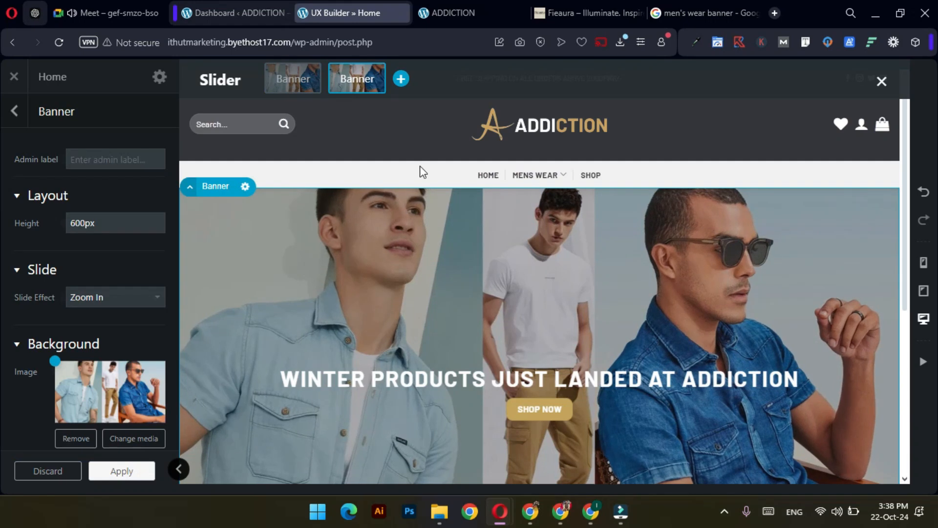
{"action": "scroll", "coordinate": [83, 407], "scroll_direction": "down", "scroll_amount": 1}
{"action": "left_click", "coordinate": [135, 372]}
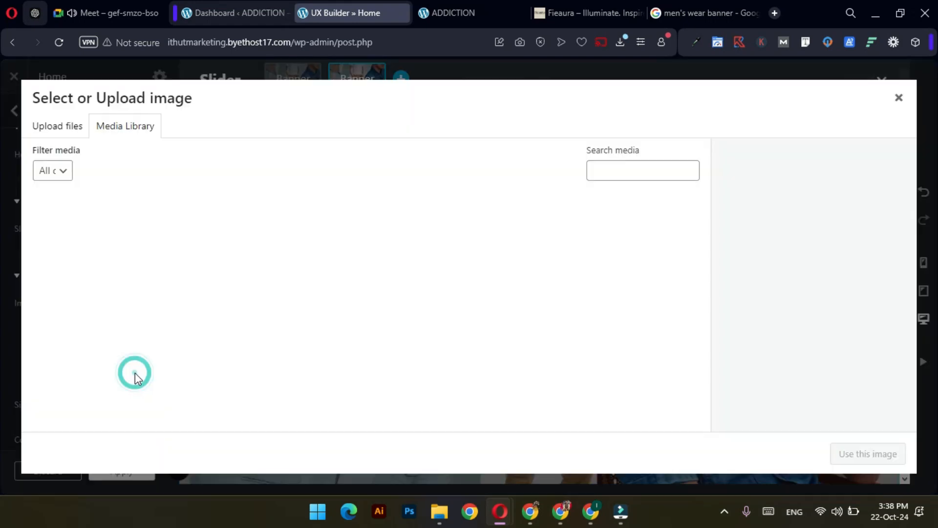
{"action": "left_click", "coordinate": [623, 43]}
{"action": "left_click_drag", "start_coordinate": [509, 125], "coordinate": [288, 200]}
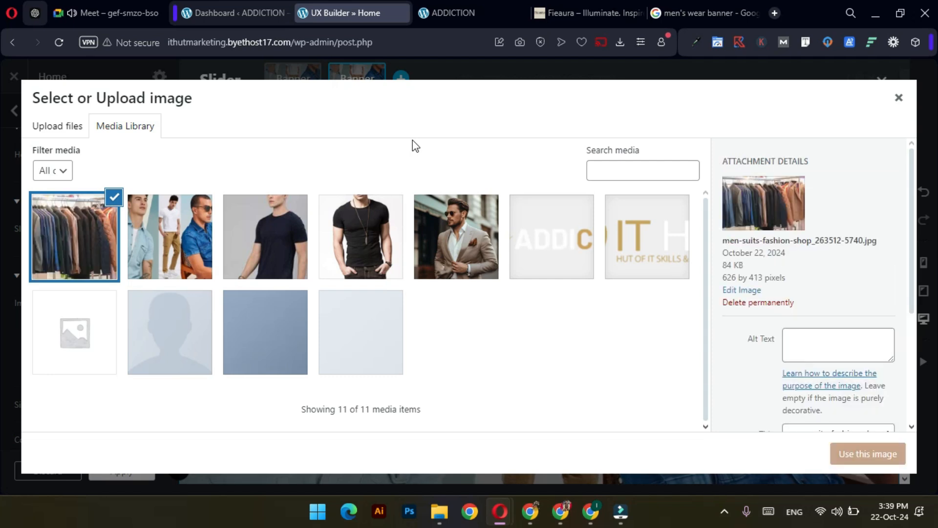
{"action": "left_click", "coordinate": [877, 452]}
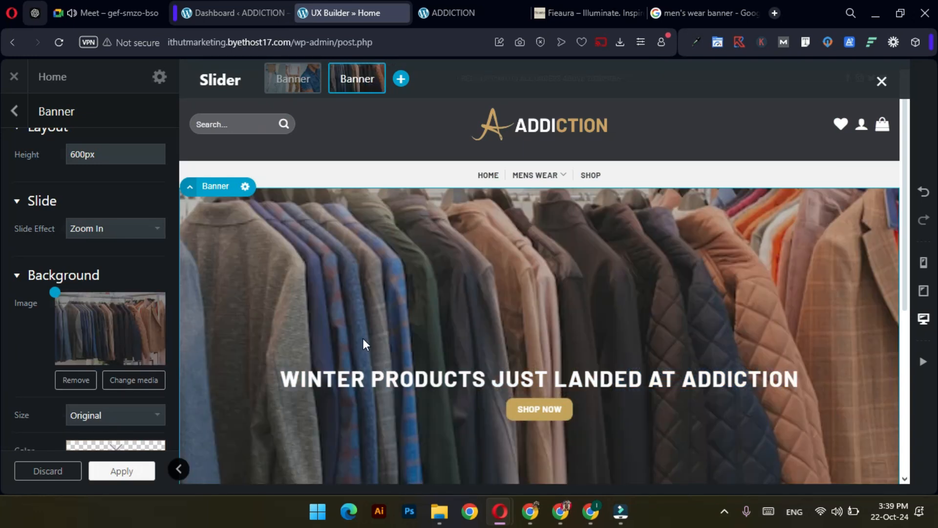
Change the second banner's heading to "CASUAL & FORAML COATS JUST LANDED AT ADDICTION".
{"action": "scroll", "coordinate": [482, 322], "scroll_direction": "down", "scroll_amount": 1}
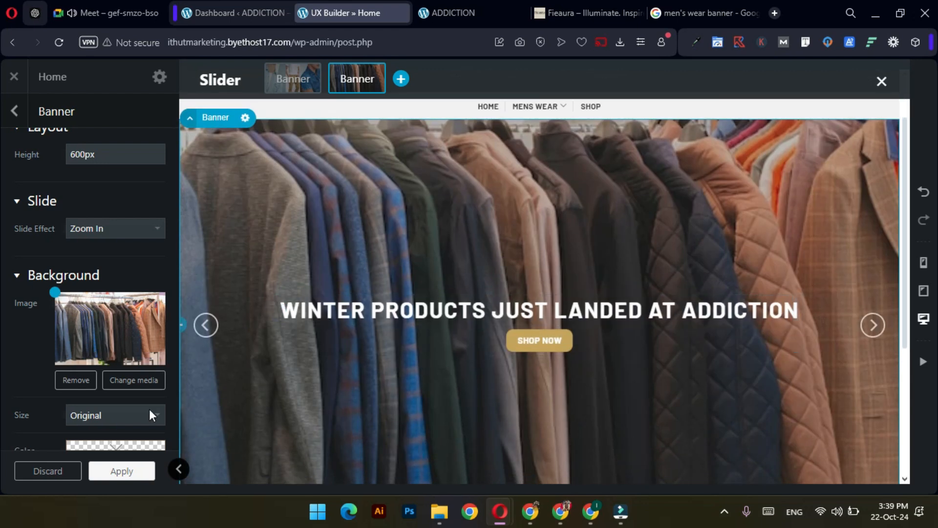
{"action": "scroll", "coordinate": [148, 409], "scroll_direction": "down", "scroll_amount": 1}
{"action": "scroll", "coordinate": [382, 336], "scroll_direction": "up", "scroll_amount": 1}
{"action": "scroll", "coordinate": [386, 340], "scroll_direction": "down", "scroll_amount": 1}
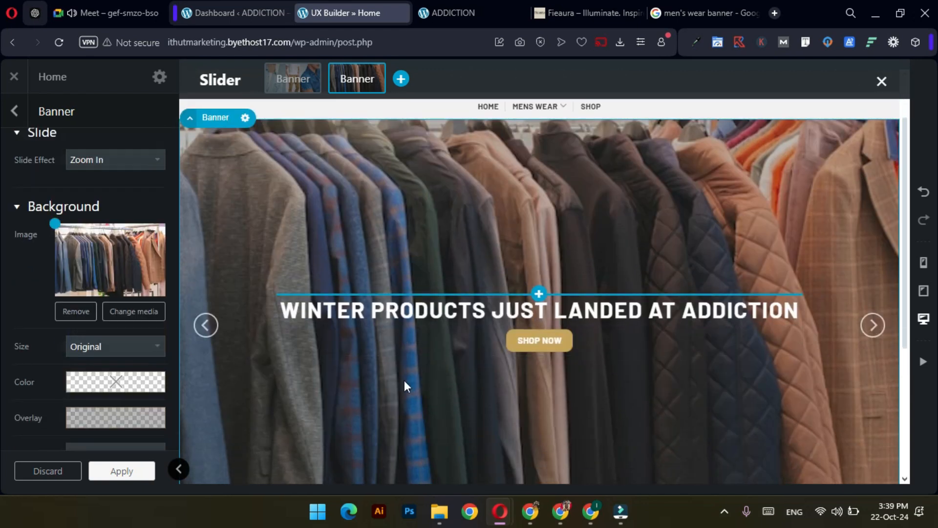
{"action": "left_click", "coordinate": [695, 311]}
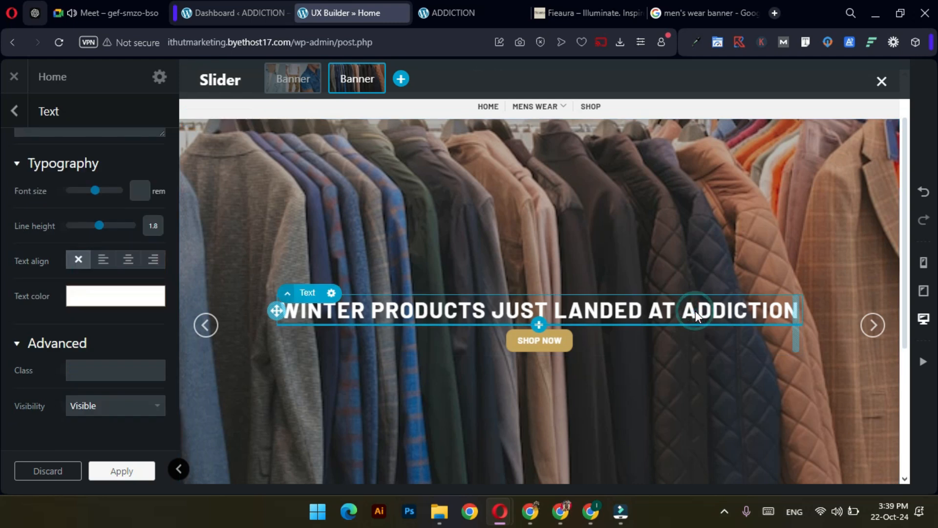
{"action": "scroll", "coordinate": [83, 202], "scroll_direction": "up", "scroll_amount": 1}
{"action": "scroll", "coordinate": [83, 202], "scroll_direction": "up", "scroll_amount": 2}
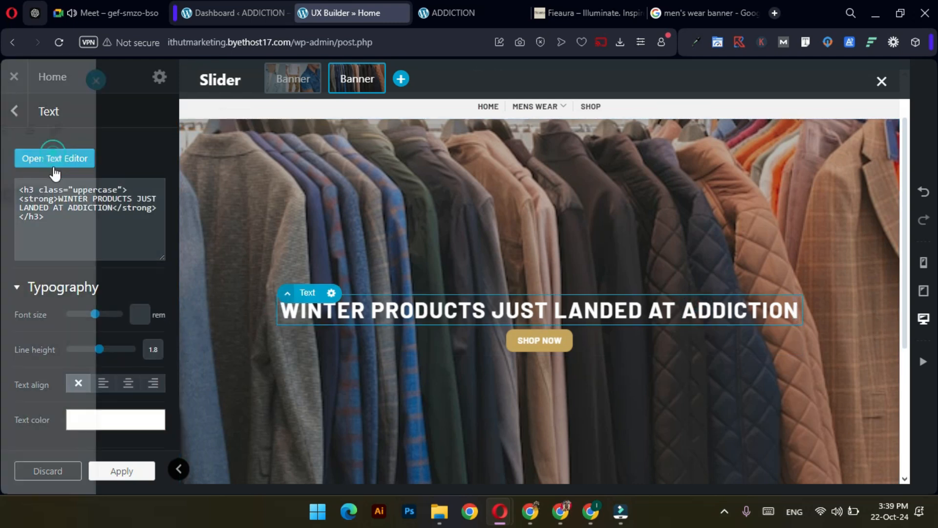
{"action": "left_click", "coordinate": [54, 158]}
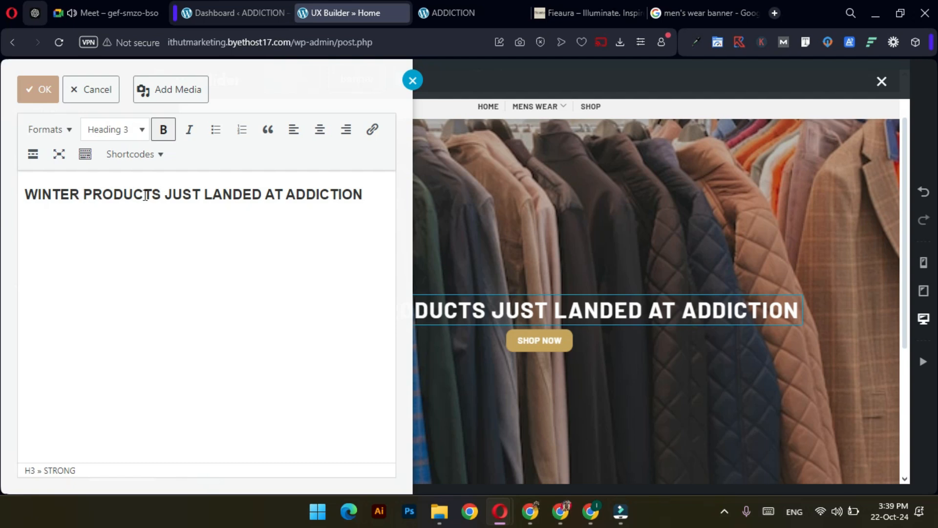
{"action": "left_click_drag", "start_coordinate": [162, 195], "coordinate": [51, 193]}
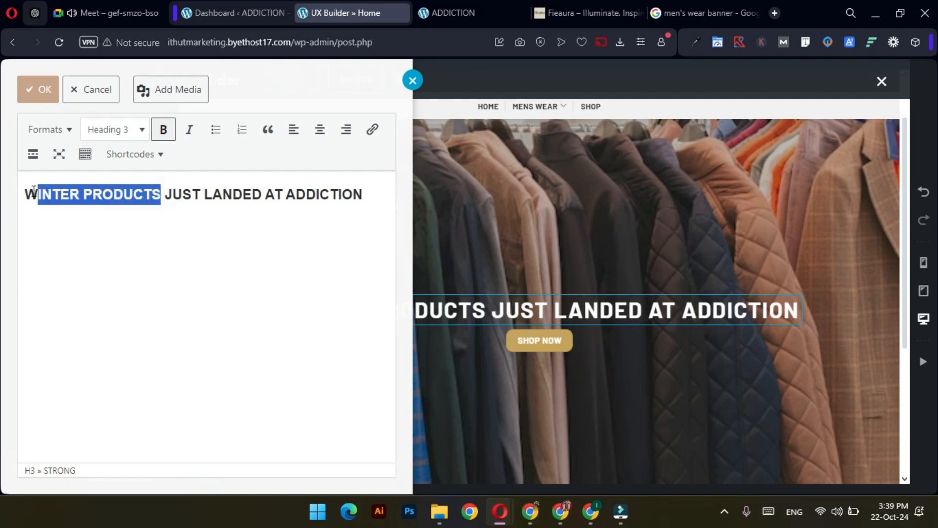
{"action": "type", "text": "CASUAL"}
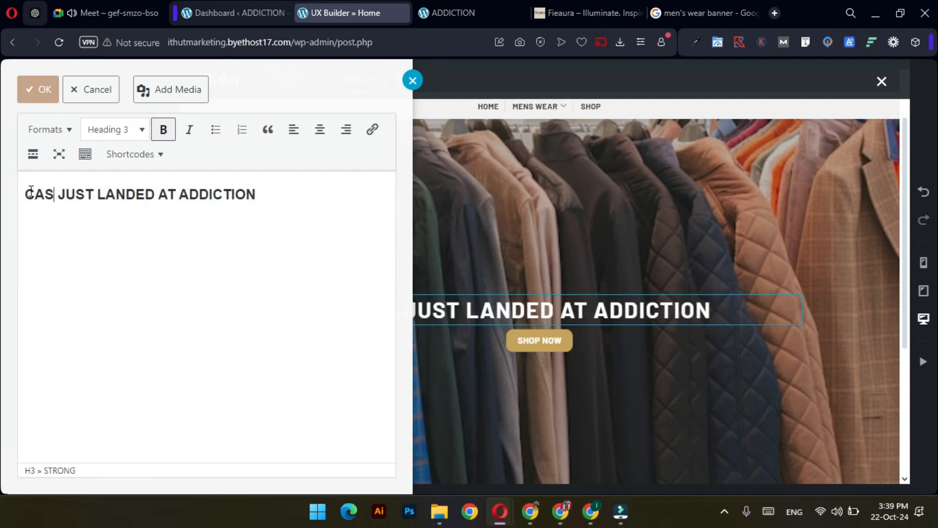
{"action": "type", "text": " & F"}
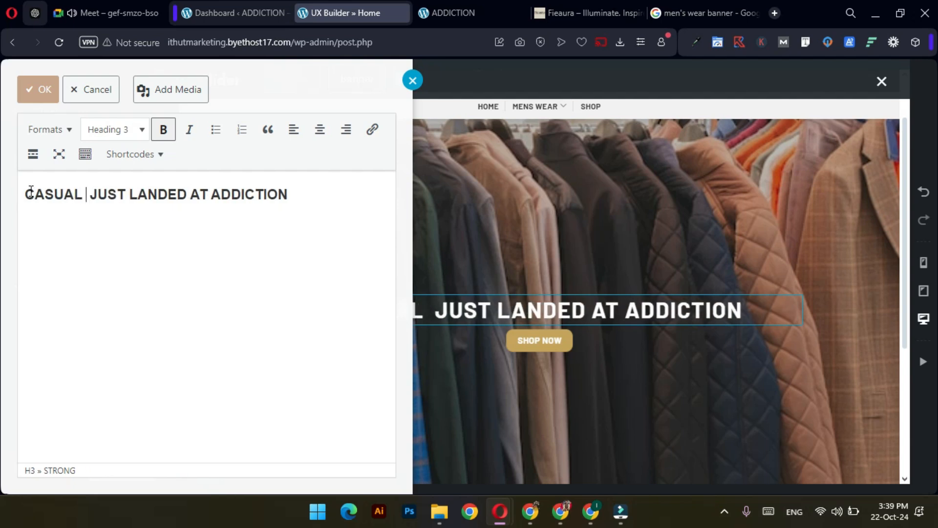
{"action": "type", "text": "ORAM;"}
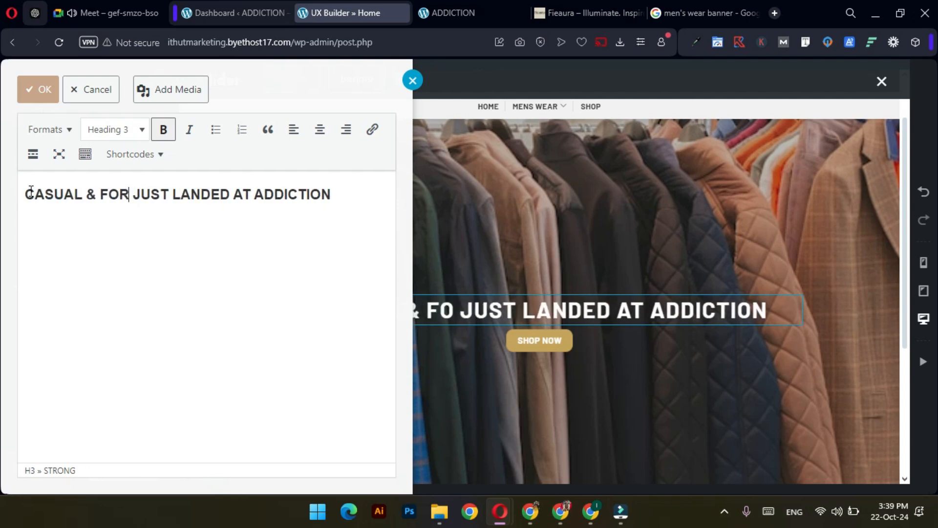
{"action": "key", "text": "BackSpace"}
{"action": "type", "text": "L"}
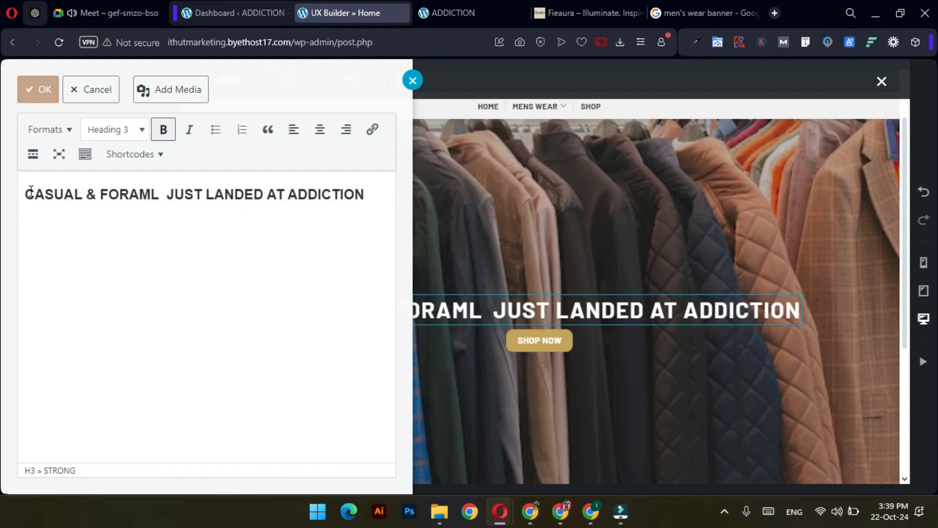
{"action": "type", "text": " COATS"}
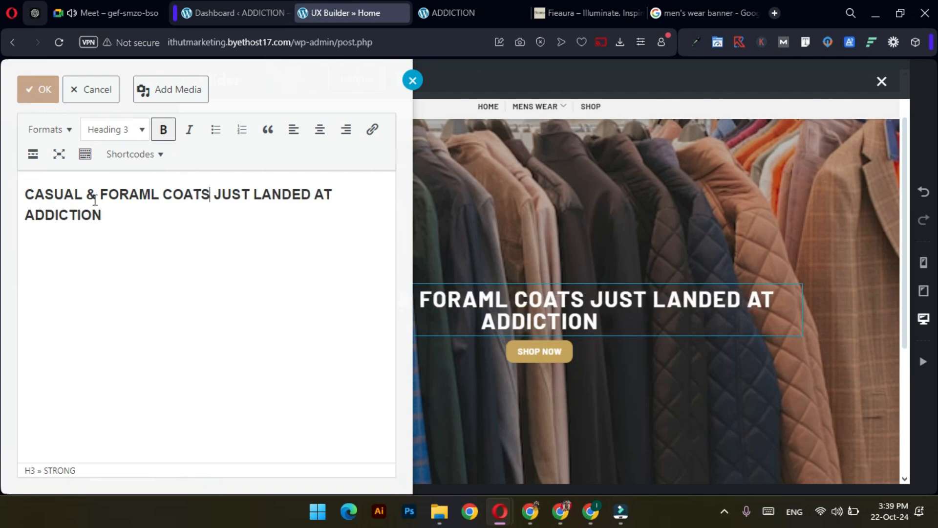
{"action": "left_click", "coordinate": [41, 93]}
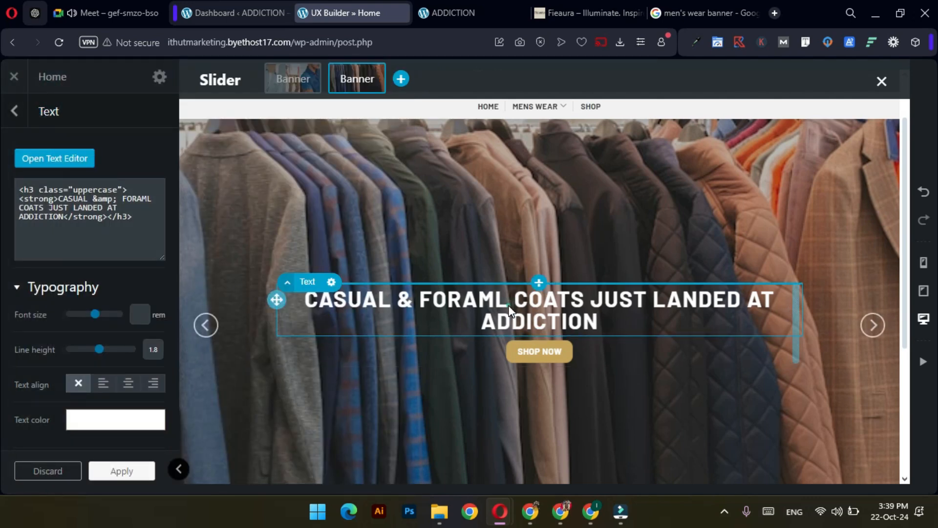
Try the second banner's heading without bold formatting and restore the bold.
{"action": "left_click", "coordinate": [69, 157]}
{"action": "triple_click", "coordinate": [163, 209]}
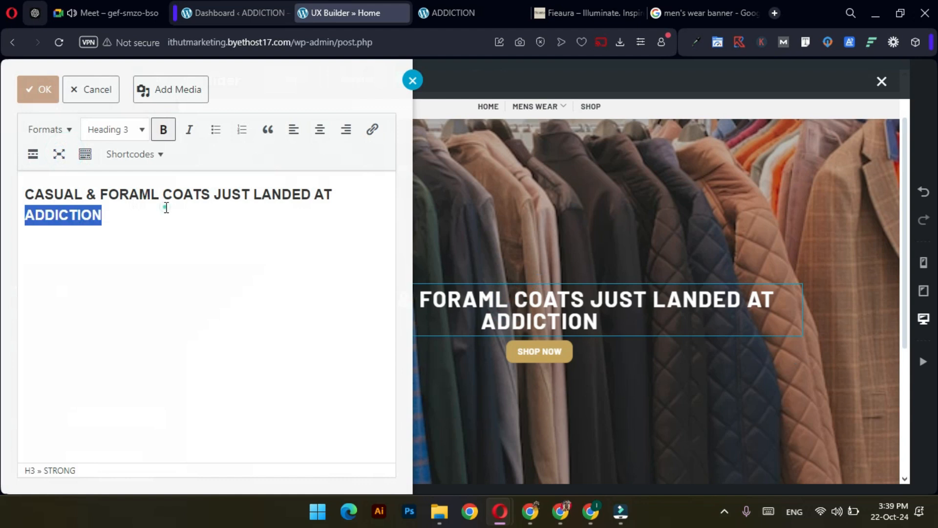
{"action": "left_click", "coordinate": [169, 140]}
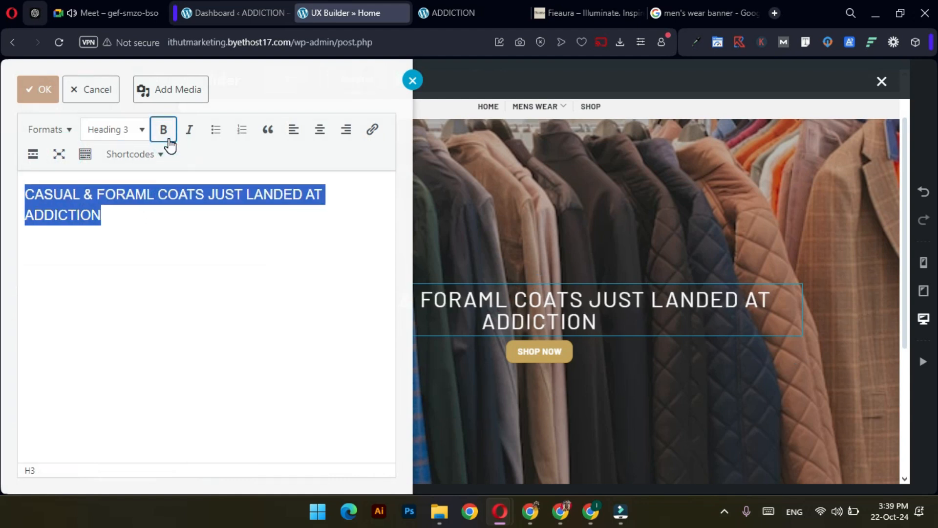
{"action": "left_click", "coordinate": [167, 139]}
{"action": "left_click", "coordinate": [166, 139]}
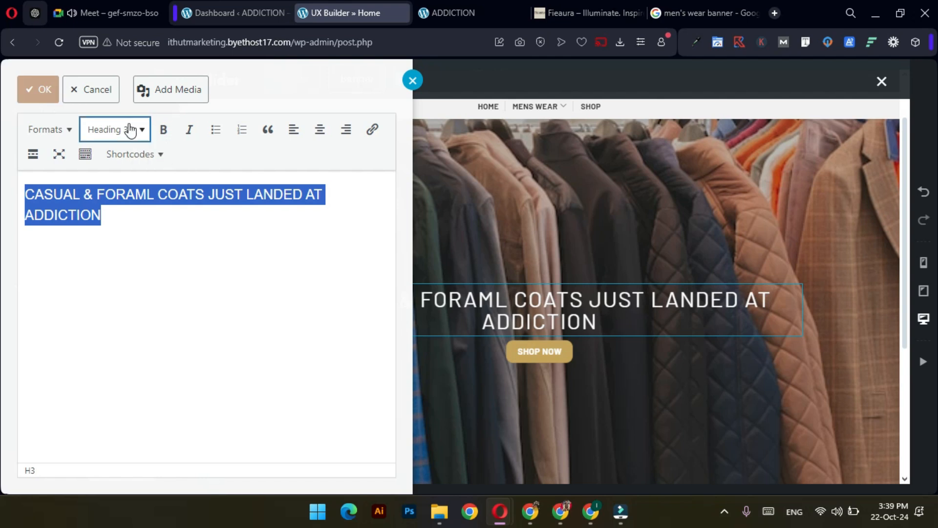
{"action": "left_click", "coordinate": [163, 131]}
{"action": "left_click", "coordinate": [37, 89]}
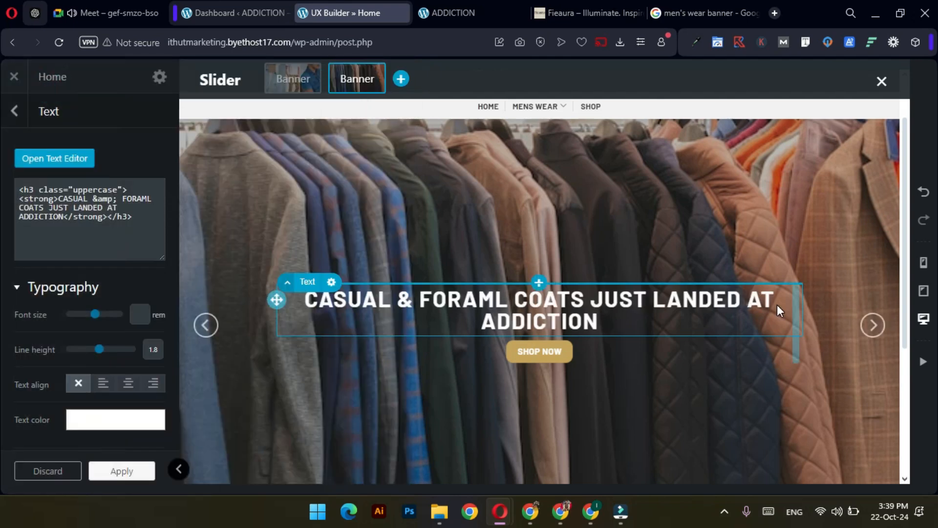
Widen the second banner's text box so the heading fits on one line, apply the change and update the page.
{"action": "left_click_drag", "start_coordinate": [804, 313], "coordinate": [838, 313]}
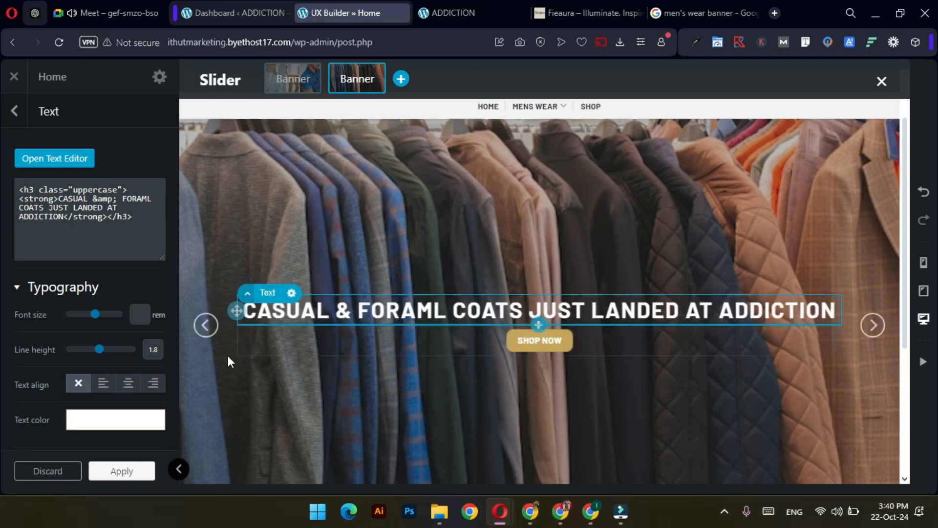
{"action": "scroll", "coordinate": [526, 367], "scroll_direction": "down", "scroll_amount": 1}
{"action": "scroll", "coordinate": [525, 367], "scroll_direction": "down", "scroll_amount": 1}
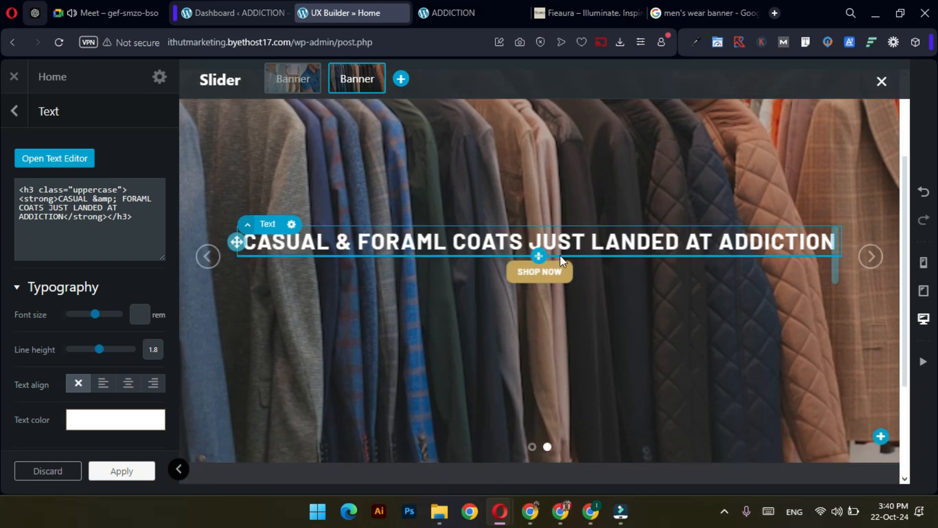
{"action": "left_click", "coordinate": [112, 473]}
{"action": "left_click", "coordinate": [110, 470]}
Check the second banner in the page preview and go back to the slider's first banner.
{"action": "scroll", "coordinate": [516, 311], "scroll_direction": "up", "scroll_amount": 3}
{"action": "scroll", "coordinate": [515, 309], "scroll_direction": "down", "scroll_amount": 3}
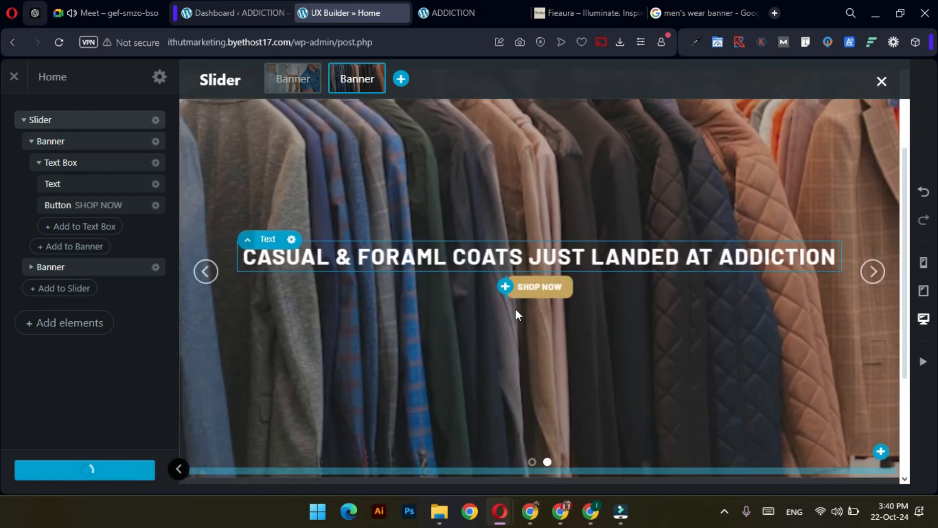
{"action": "scroll", "coordinate": [377, 315], "scroll_direction": "down", "scroll_amount": 3}
{"action": "scroll", "coordinate": [377, 313], "scroll_direction": "up", "scroll_amount": 3}
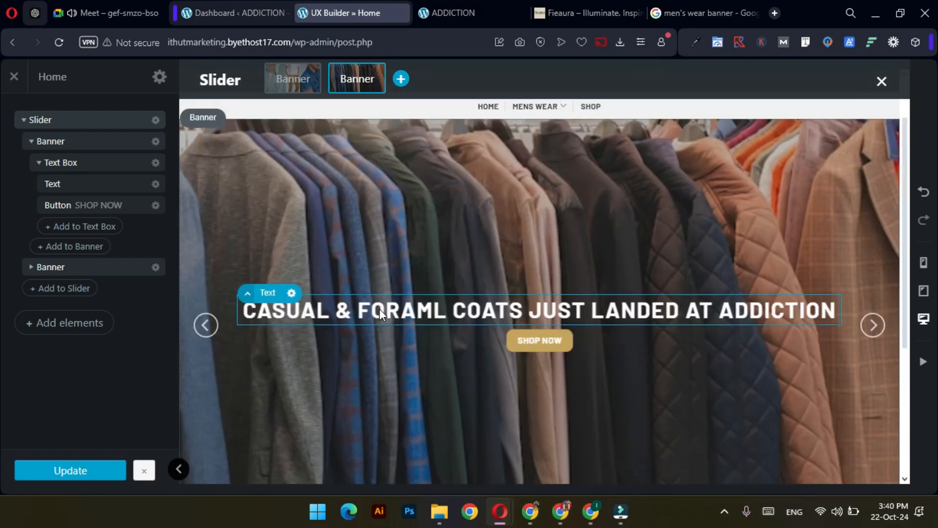
{"action": "scroll", "coordinate": [380, 308], "scroll_direction": "down", "scroll_amount": 1}
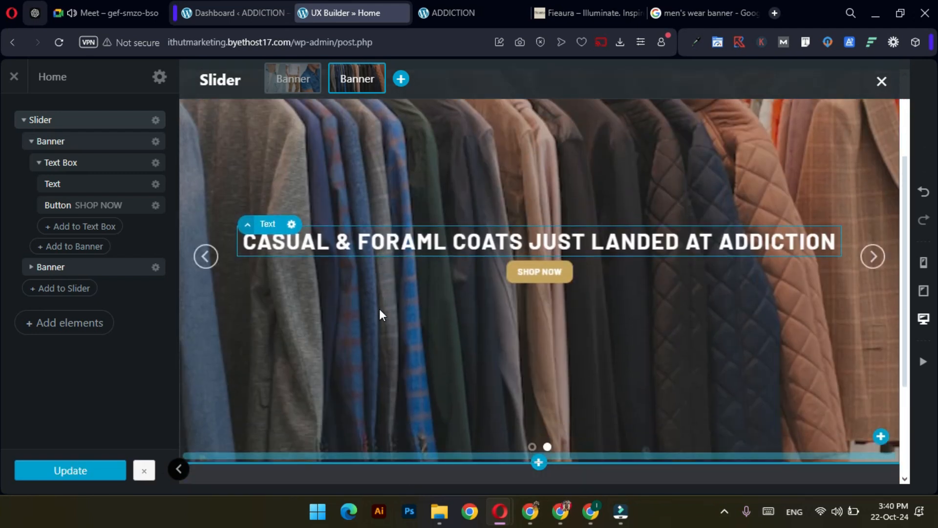
{"action": "left_click", "coordinate": [206, 256]}
{"action": "left_click", "coordinate": [206, 256]}
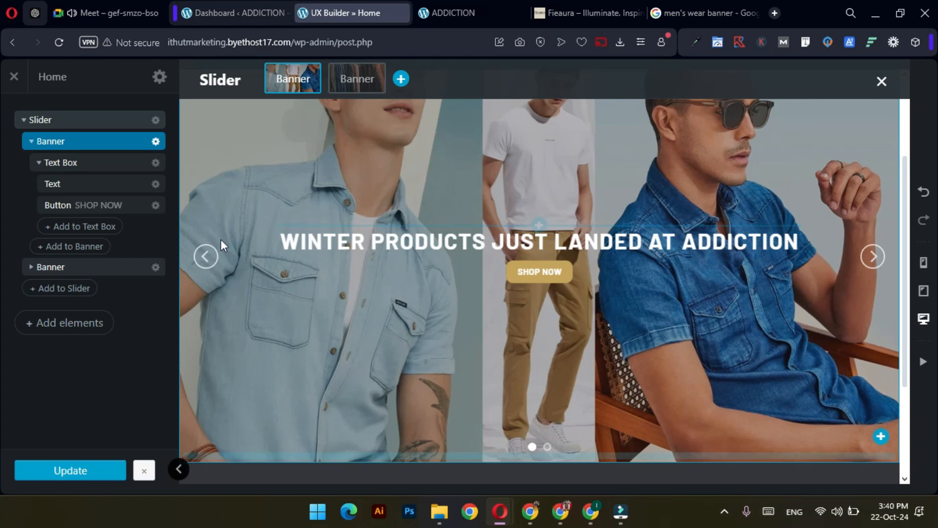
Turn off the navigation arrows and the bullets in the slider's options.
{"action": "left_click", "coordinate": [154, 121]}
{"action": "left_click", "coordinate": [137, 155]}
{"action": "scroll", "coordinate": [98, 239], "scroll_direction": "down", "scroll_amount": 3}
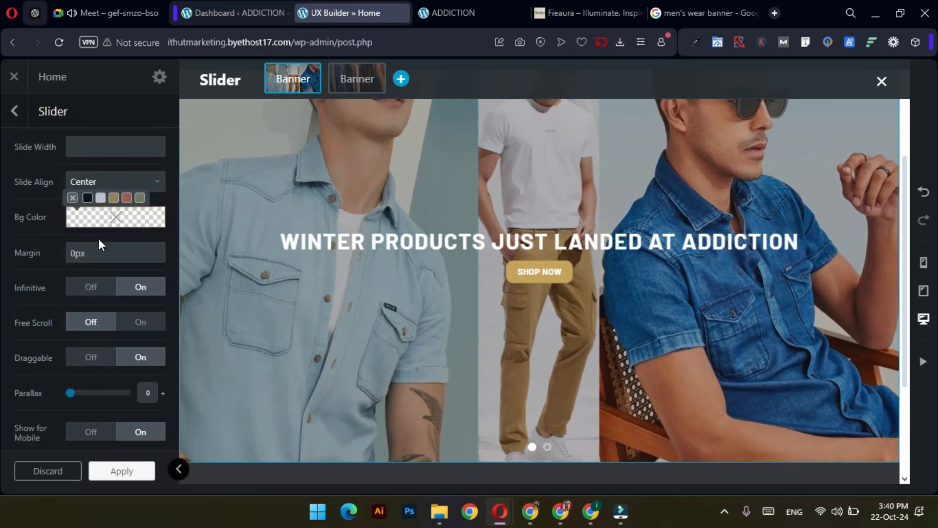
{"action": "scroll", "coordinate": [98, 239], "scroll_direction": "down", "scroll_amount": 5}
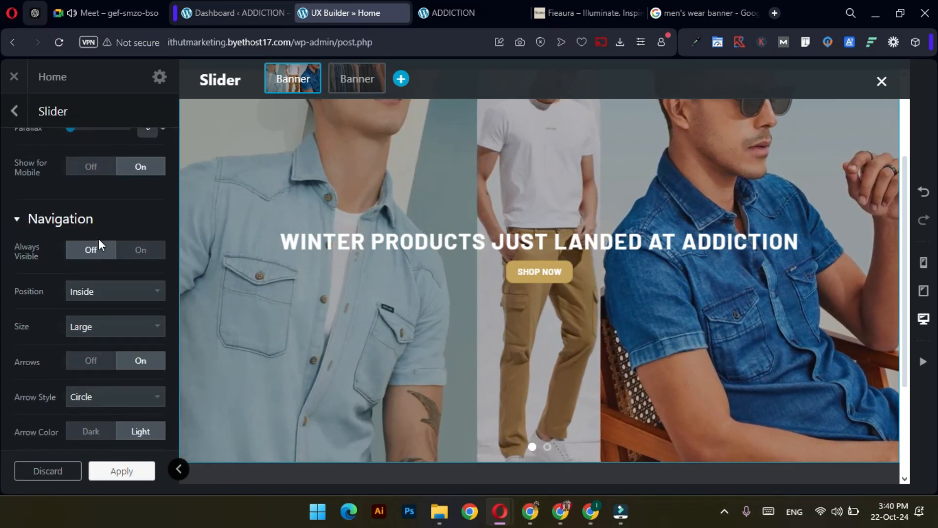
{"action": "scroll", "coordinate": [98, 238], "scroll_direction": "down", "scroll_amount": 2}
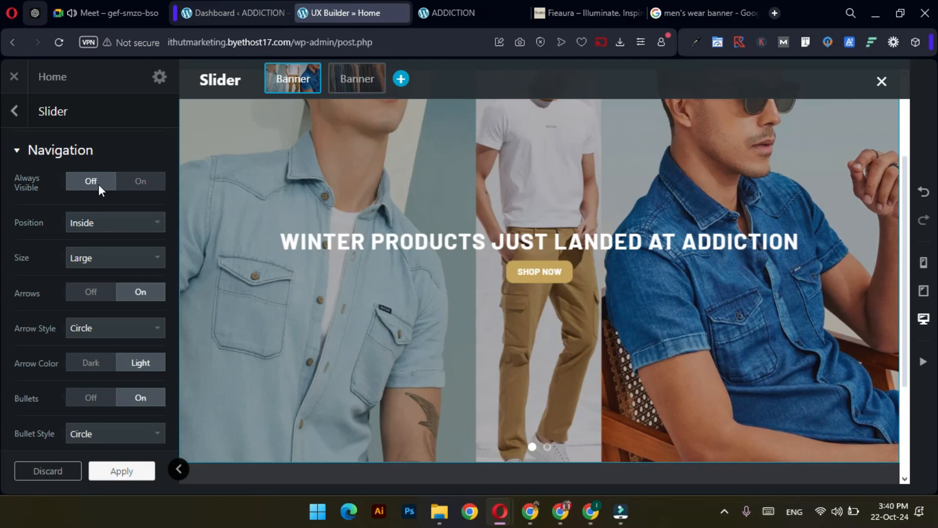
{"action": "scroll", "coordinate": [53, 223], "scroll_direction": "down", "scroll_amount": 2}
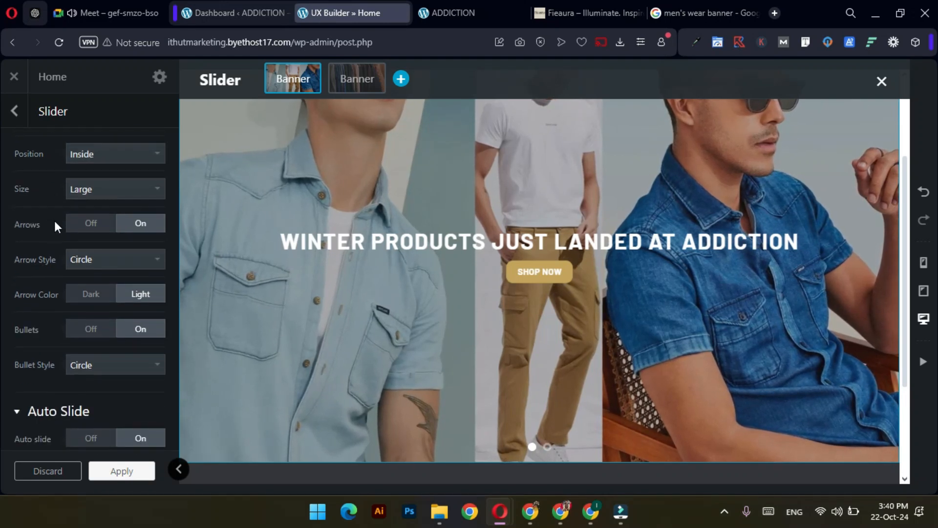
{"action": "scroll", "coordinate": [55, 222], "scroll_direction": "down", "scroll_amount": 2}
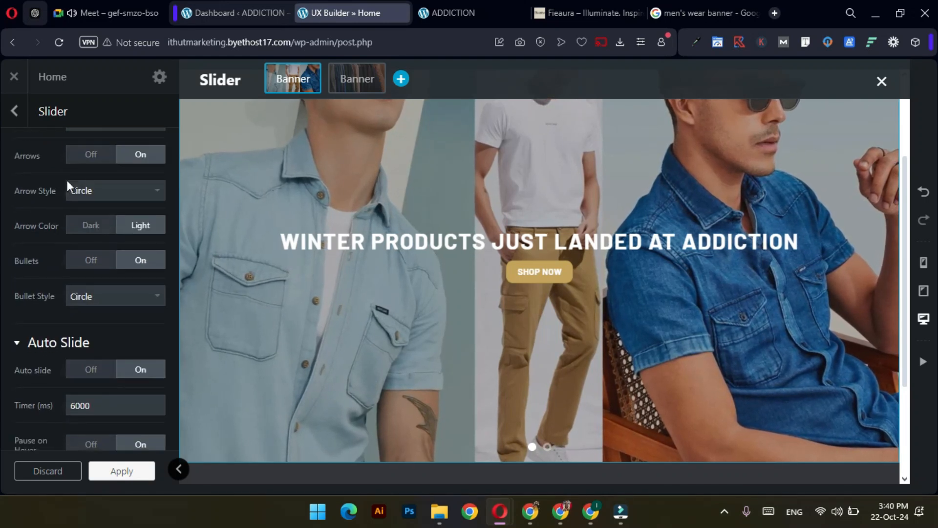
{"action": "left_click", "coordinate": [84, 156]}
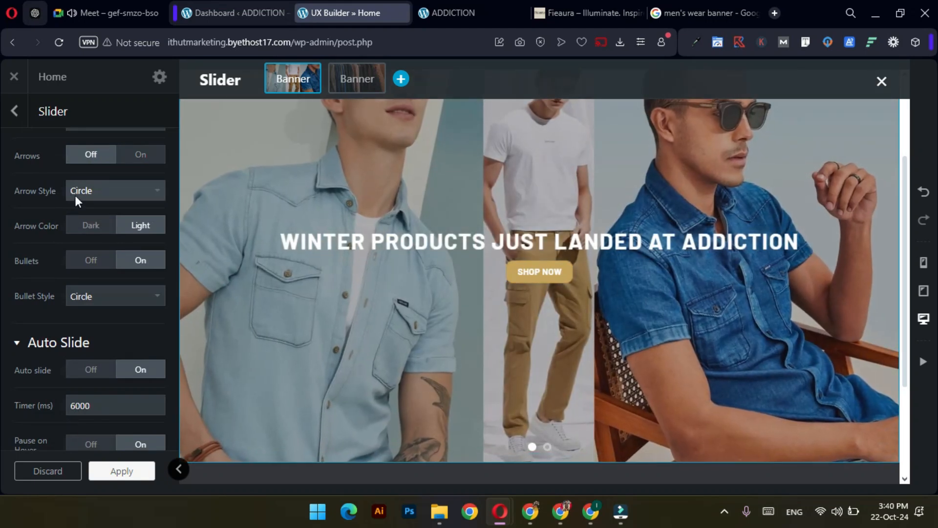
{"action": "scroll", "coordinate": [58, 249], "scroll_direction": "down", "scroll_amount": 2}
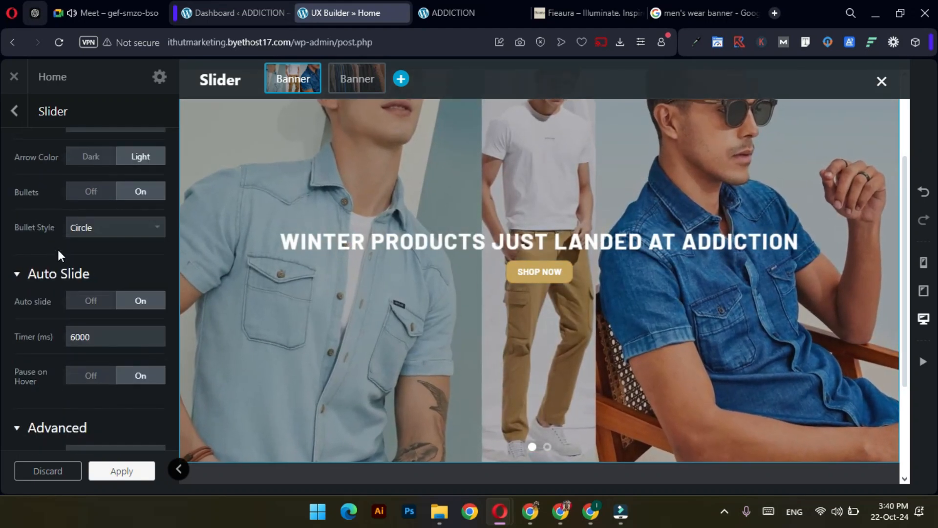
{"action": "left_click", "coordinate": [79, 196]}
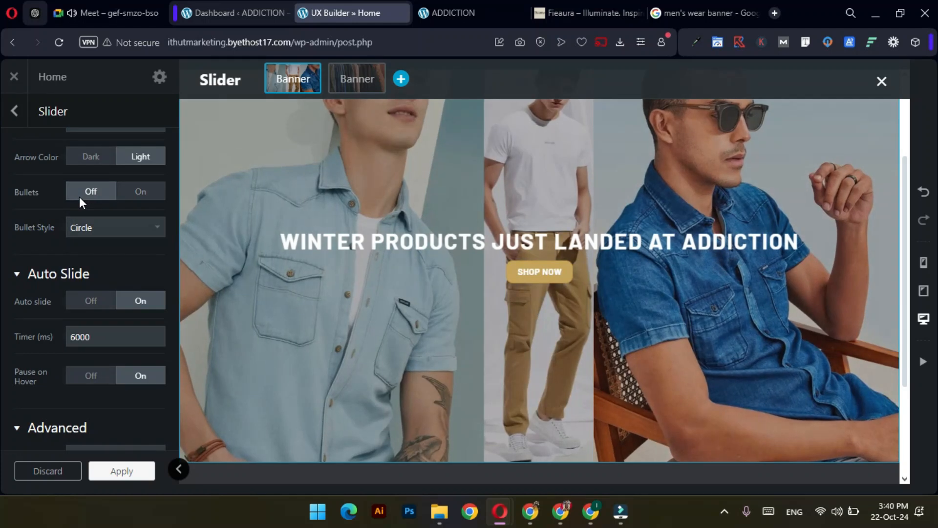
Turn the slider's bullets back on and set the bullet style to Dashes (Spaced).
{"action": "left_click", "coordinate": [125, 195]}
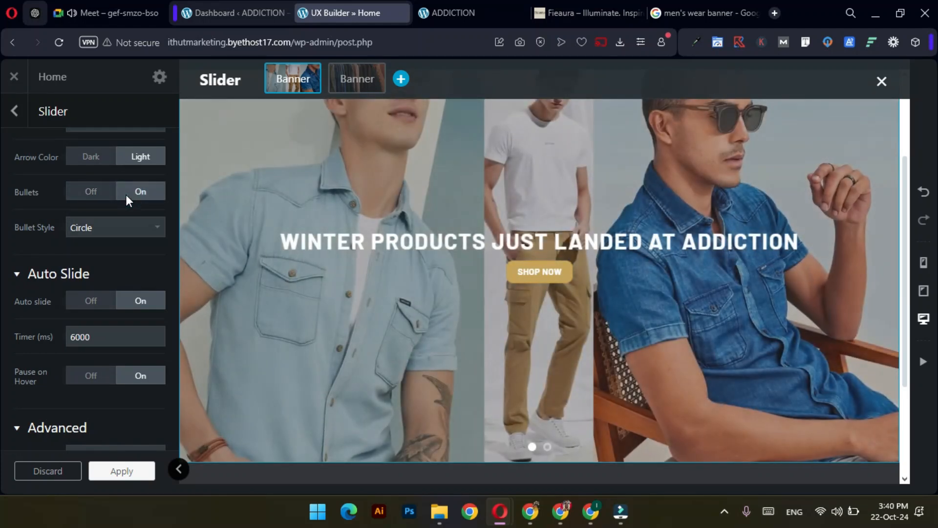
{"action": "left_click", "coordinate": [84, 227]}
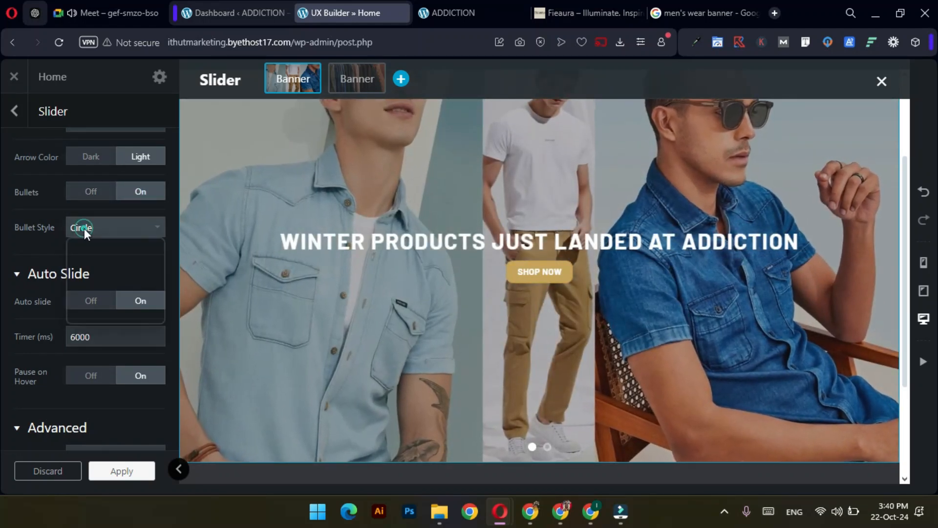
{"action": "left_click", "coordinate": [95, 267]}
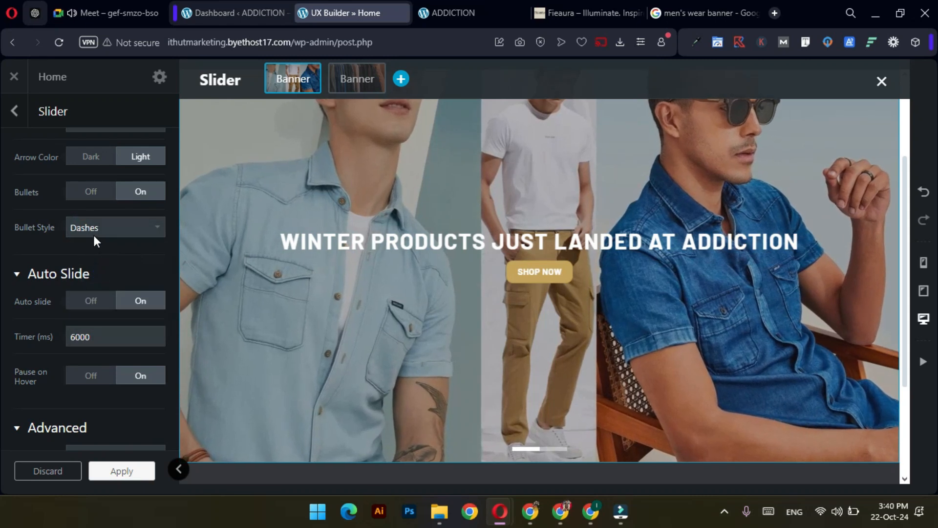
{"action": "left_click", "coordinate": [92, 233]}
{"action": "left_click", "coordinate": [109, 285]}
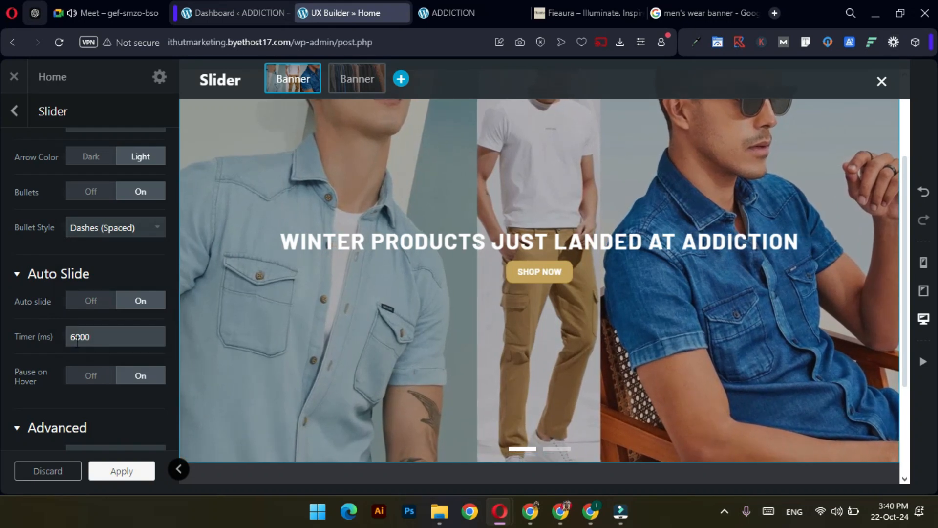
Set the auto-slide timer to 3000 ms, turn off pause on hover, apply the slider options and update the page.
{"action": "scroll", "coordinate": [71, 338], "scroll_direction": "down", "scroll_amount": 2}
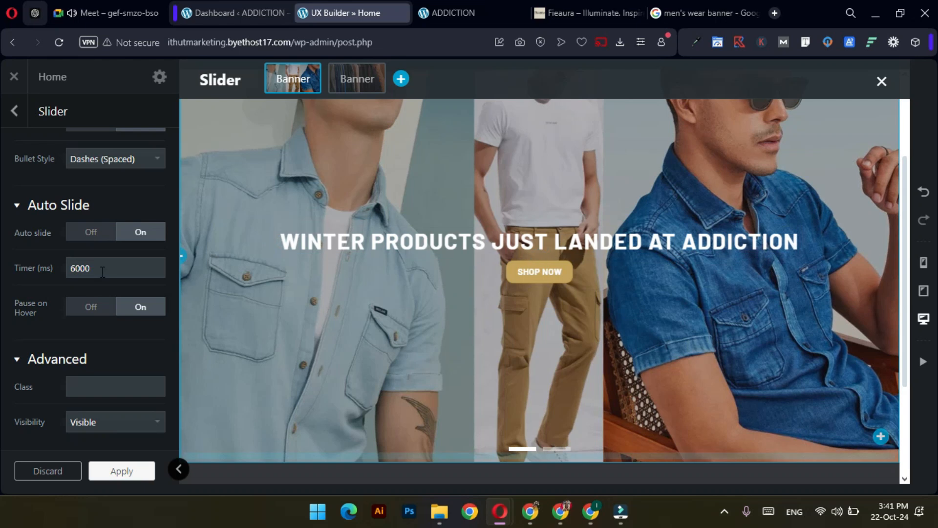
{"action": "left_click", "coordinate": [77, 268]}
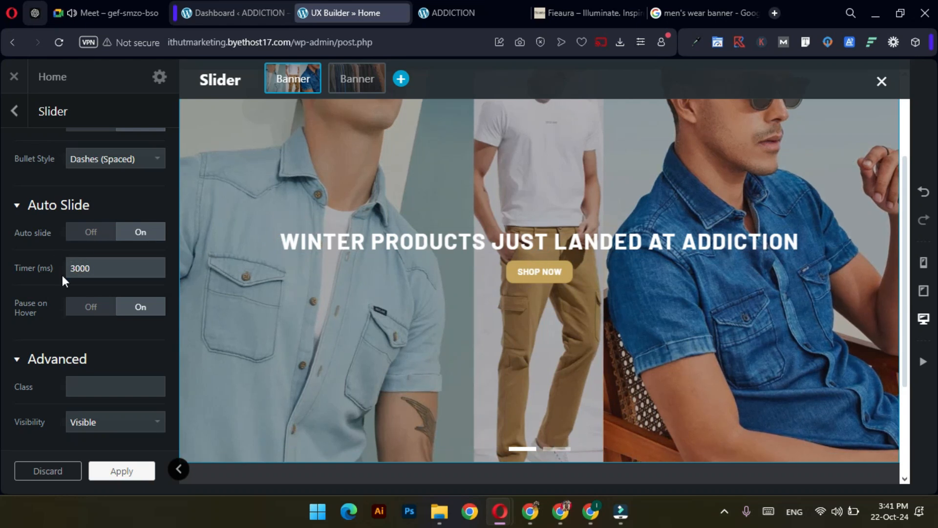
{"action": "scroll", "coordinate": [104, 308], "scroll_direction": "down", "scroll_amount": 1}
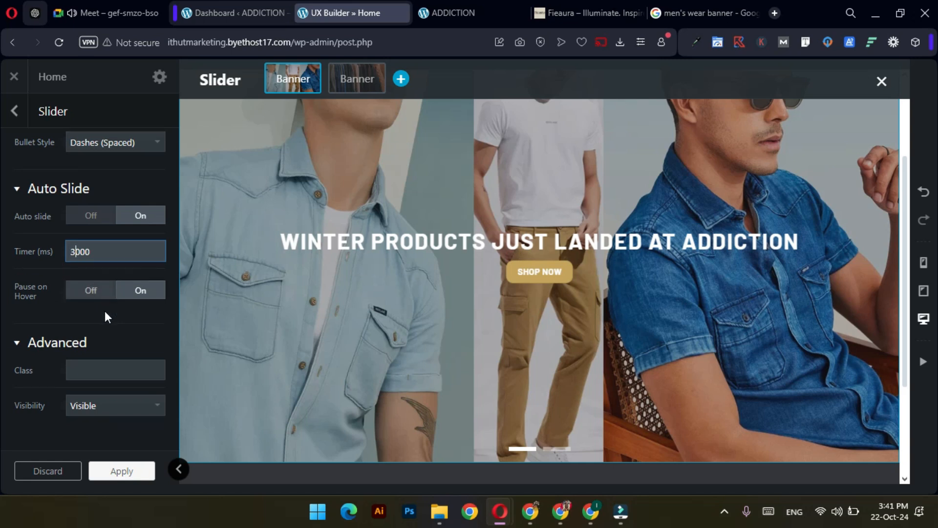
{"action": "left_click", "coordinate": [87, 287]}
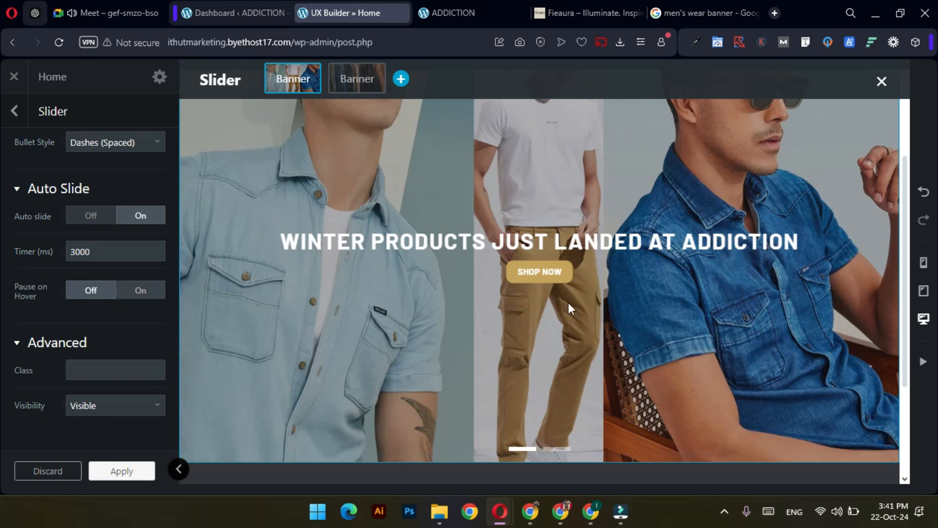
{"action": "left_click", "coordinate": [128, 470]}
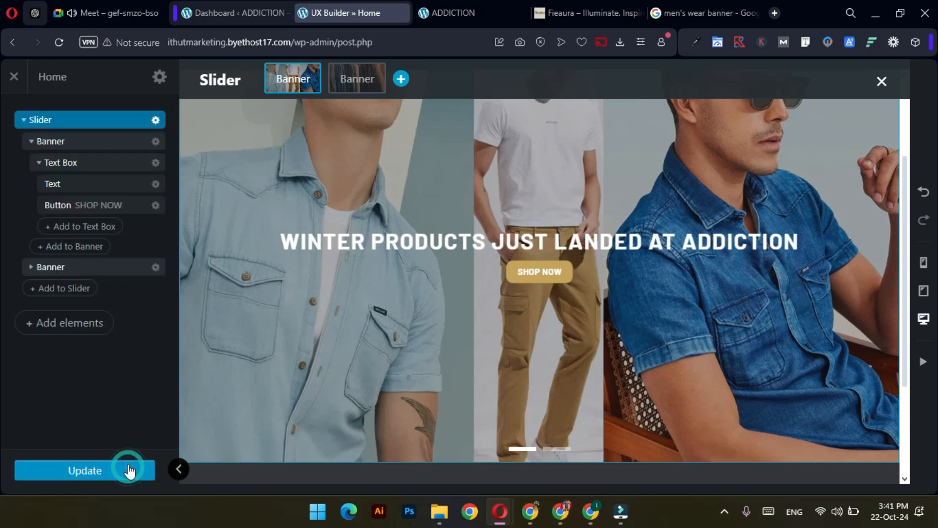
{"action": "left_click", "coordinate": [118, 469]}
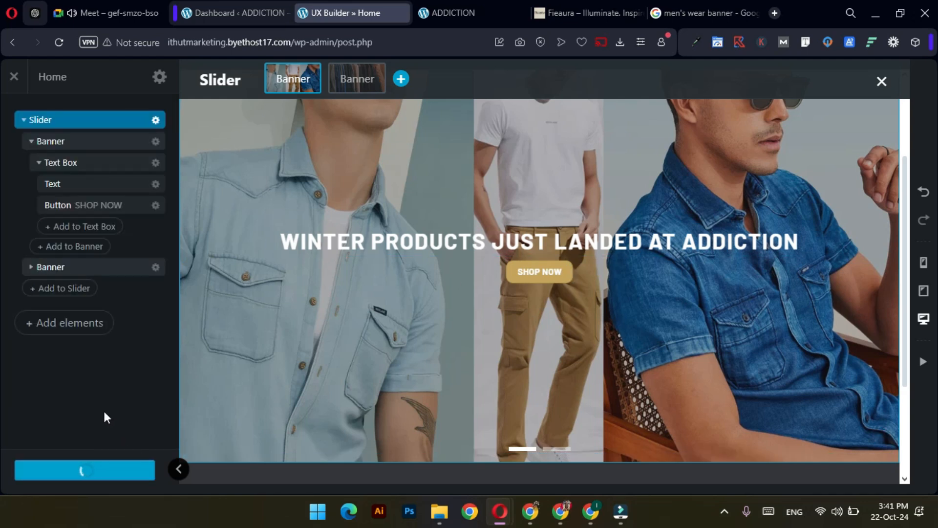
Reload the live ADDICTION home page and examine how the slider rotates and fits the page.
{"action": "left_click", "coordinate": [441, 2]}
{"action": "left_click", "coordinate": [60, 43]}
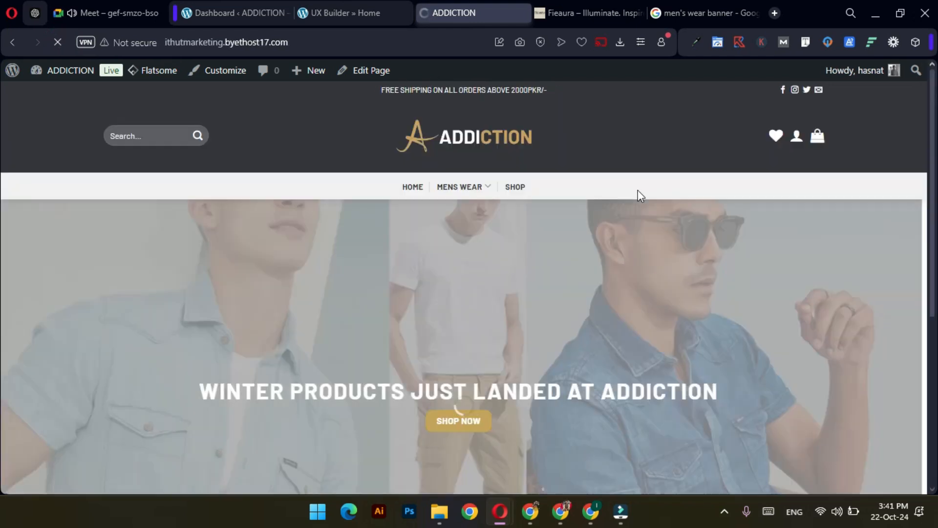
{"action": "scroll", "coordinate": [658, 185], "scroll_direction": "down", "scroll_amount": 2}
{"action": "scroll", "coordinate": [658, 196], "scroll_direction": "up", "scroll_amount": 1}
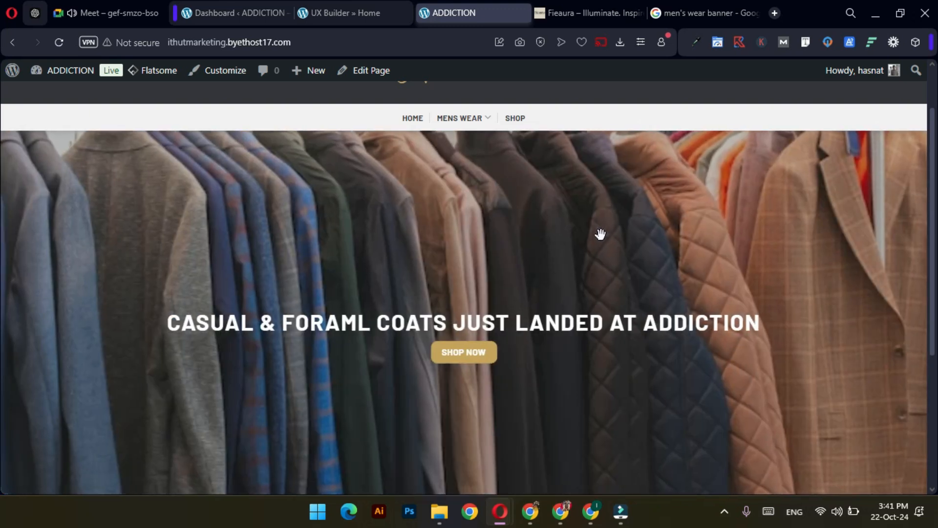
{"action": "scroll", "coordinate": [600, 235], "scroll_direction": "down", "scroll_amount": 3}
{"action": "scroll", "coordinate": [600, 235], "scroll_direction": "up", "scroll_amount": 4}
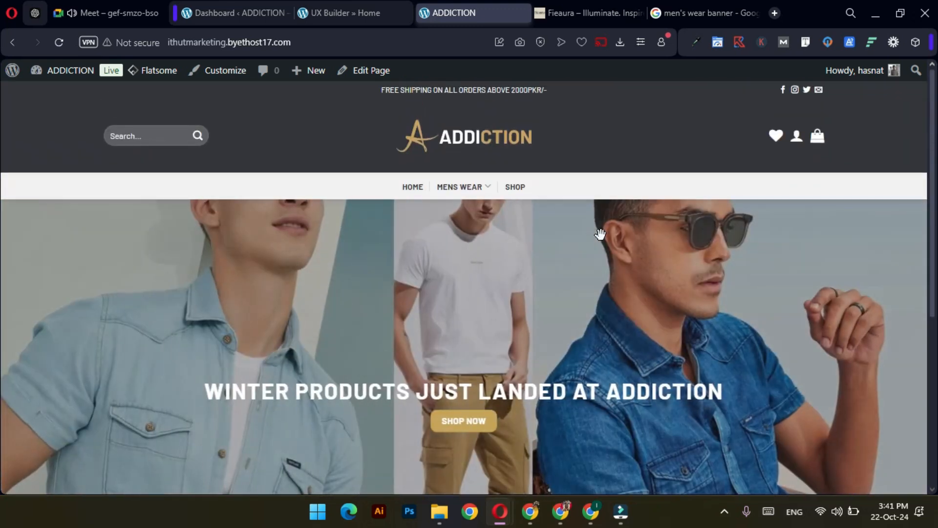
{"action": "scroll", "coordinate": [600, 235], "scroll_direction": "down", "scroll_amount": 3}
{"action": "scroll", "coordinate": [599, 234], "scroll_direction": "up", "scroll_amount": 3}
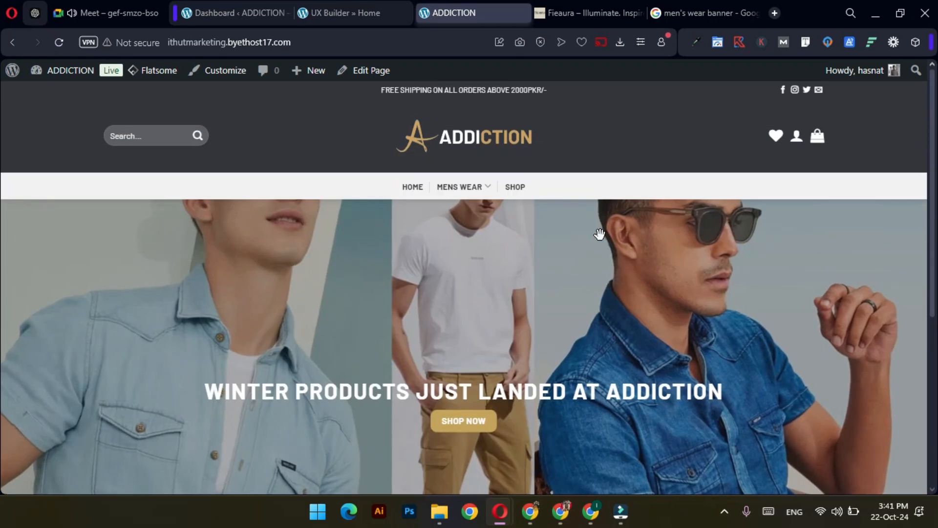
Return to the page builder and set the first banner's height to 500px.
{"action": "key", "text": "ctrl+Tab"}
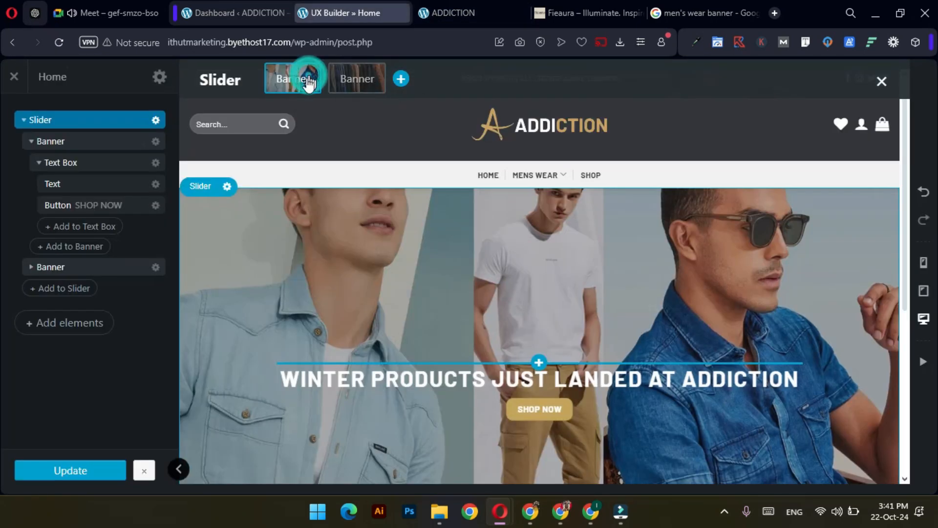
{"action": "left_click", "coordinate": [319, 266]}
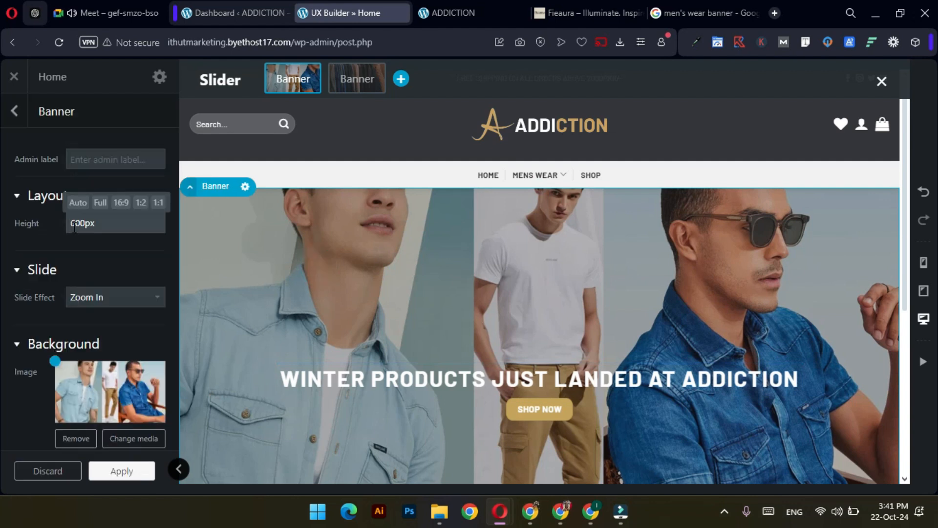
{"action": "left_click", "coordinate": [73, 222]}
{"action": "key", "text": "BackSpace"}
{"action": "type", "text": "5"}
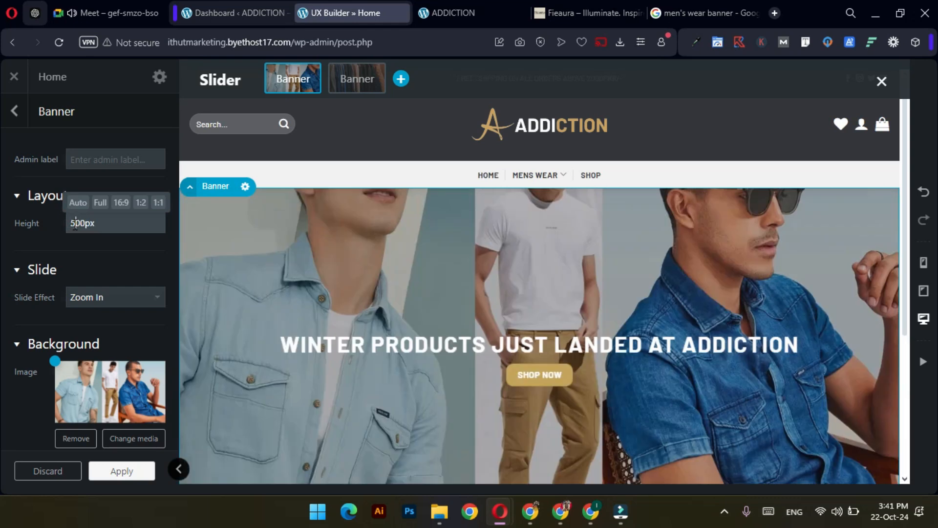
Set the second banner's height to 500px, apply the change and update the page.
{"action": "left_click", "coordinate": [357, 80]}
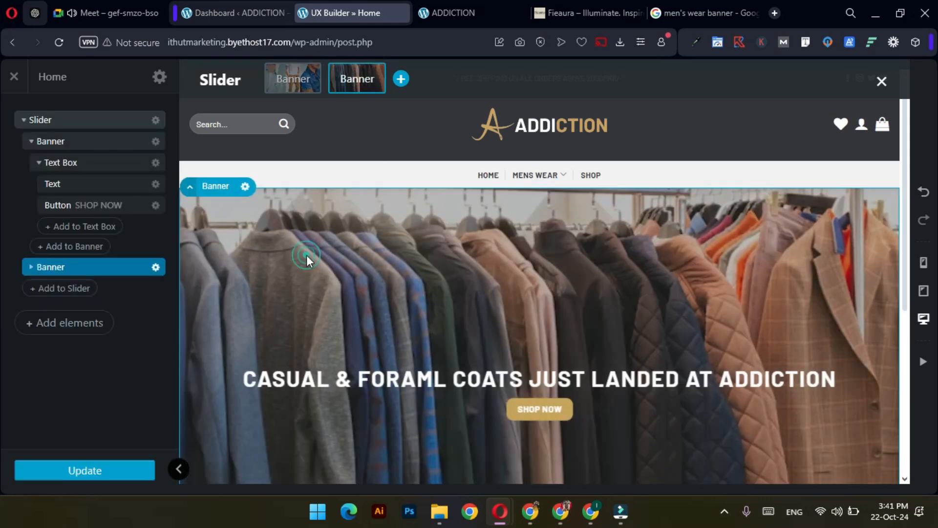
{"action": "left_click", "coordinate": [245, 257]}
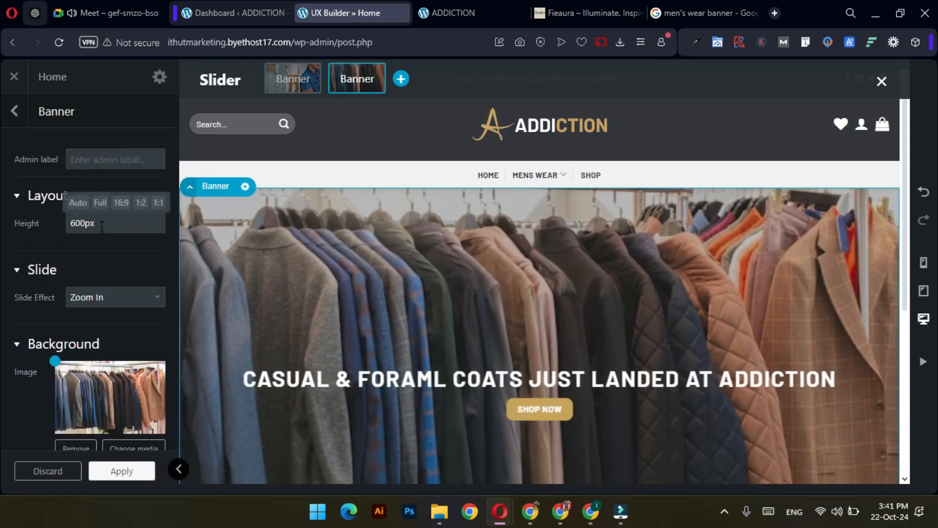
{"action": "double_click", "coordinate": [78, 223]}
{"action": "type", "text": "500px"}
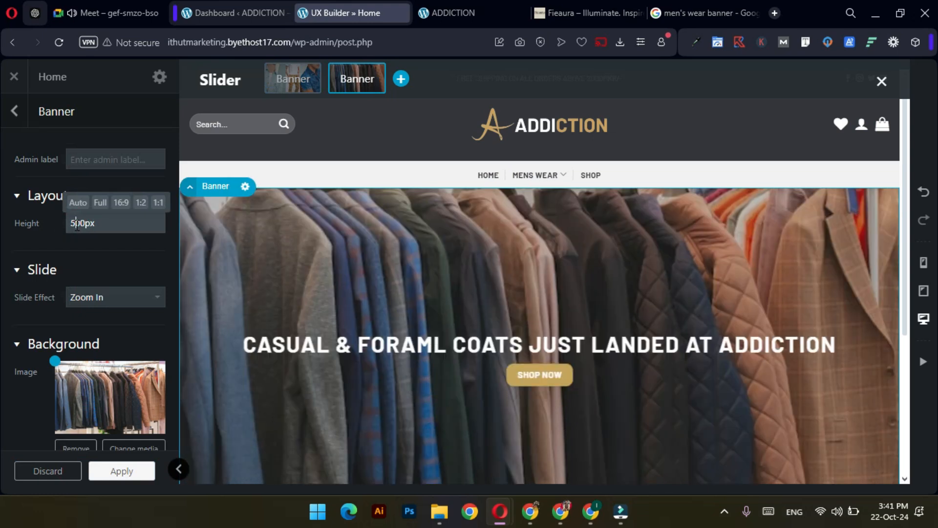
{"action": "scroll", "coordinate": [380, 286], "scroll_direction": "down", "scroll_amount": 3}
{"action": "scroll", "coordinate": [380, 288], "scroll_direction": "up", "scroll_amount": 2}
{"action": "left_click", "coordinate": [107, 476]}
{"action": "left_click", "coordinate": [108, 477]}
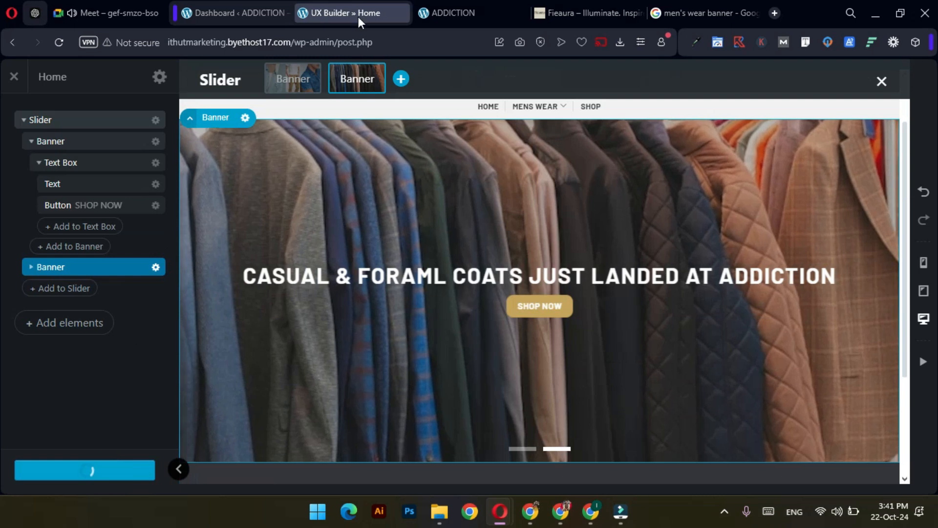
Reload the live home page and examine both banners' height and the bullets at the slider's lower edge.
{"action": "left_click", "coordinate": [442, 13]}
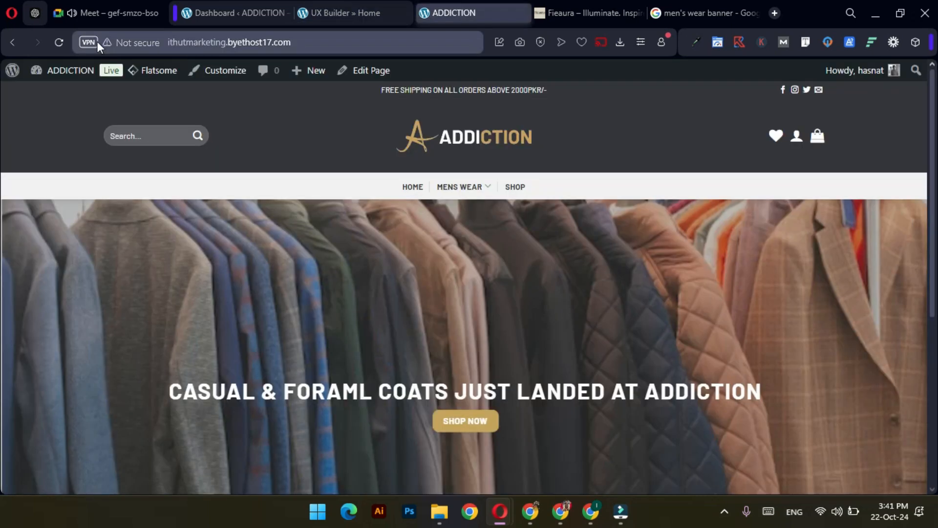
{"action": "left_click", "coordinate": [51, 45]}
{"action": "scroll", "coordinate": [769, 284], "scroll_direction": "down", "scroll_amount": 1}
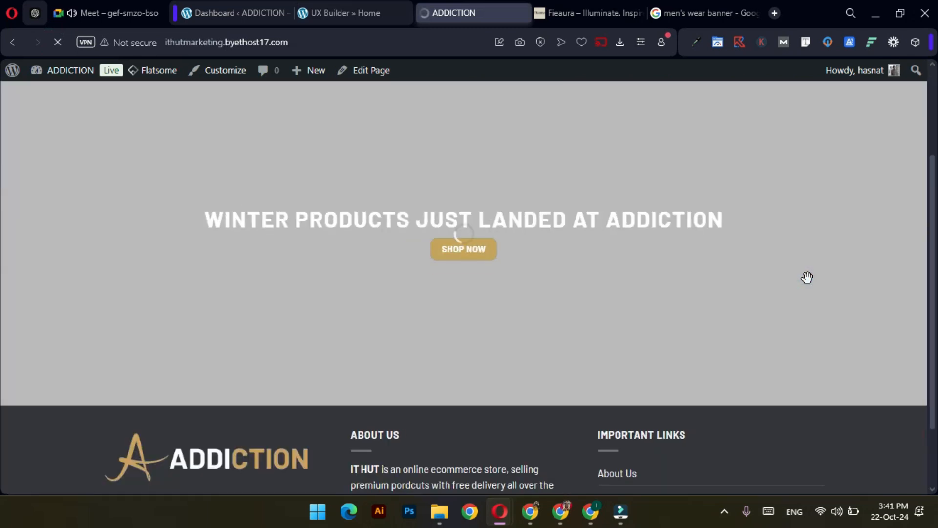
{"action": "scroll", "coordinate": [807, 278], "scroll_direction": "up", "scroll_amount": 2}
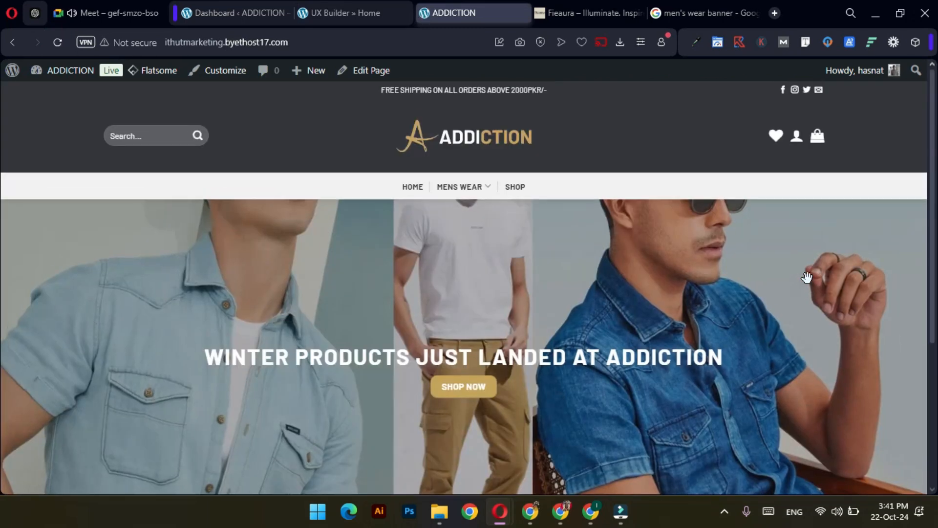
{"action": "scroll", "coordinate": [782, 278], "scroll_direction": "down", "scroll_amount": 2}
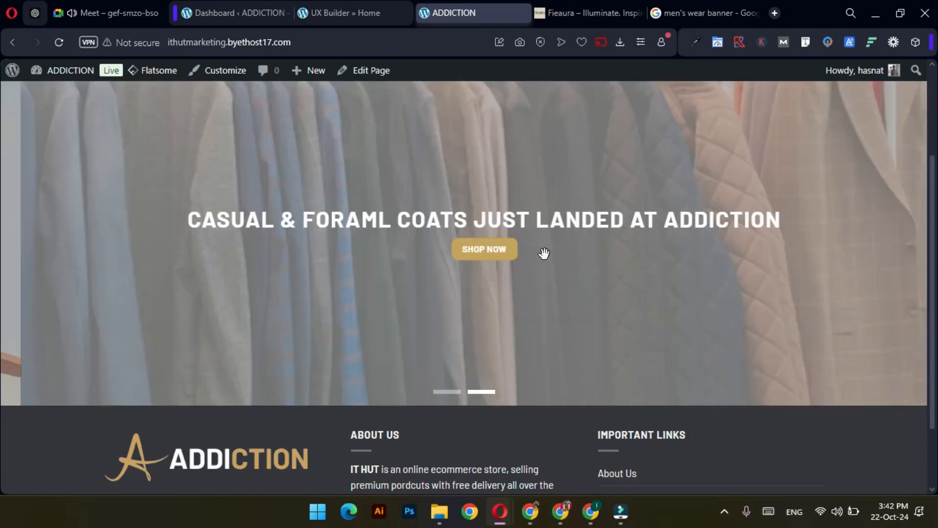
{"action": "scroll", "coordinate": [567, 254], "scroll_direction": "up", "scroll_amount": 1}
{"action": "scroll", "coordinate": [636, 274], "scroll_direction": "up", "scroll_amount": 1}
{"action": "scroll", "coordinate": [618, 295], "scroll_direction": "down", "scroll_amount": 1}
{"action": "scroll", "coordinate": [617, 296], "scroll_direction": "up", "scroll_amount": 1}
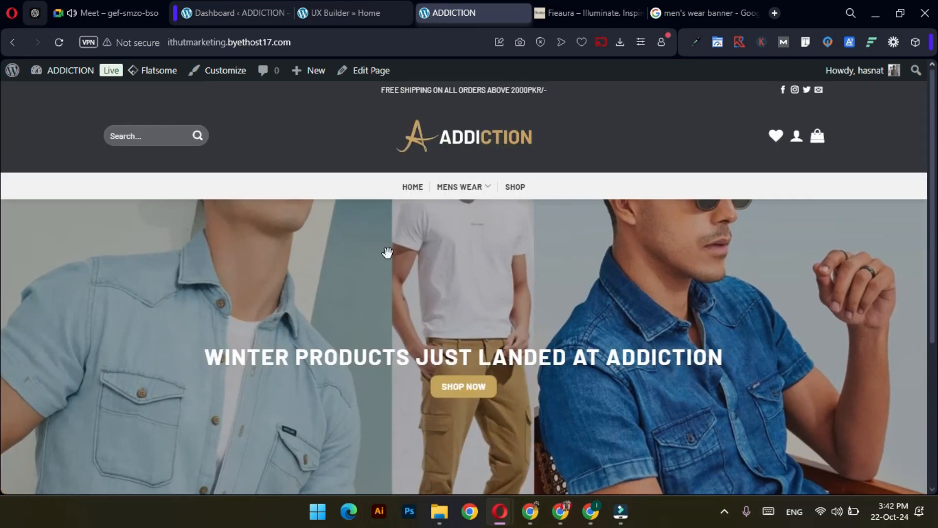
{"action": "scroll", "coordinate": [611, 313], "scroll_direction": "down", "scroll_amount": 1}
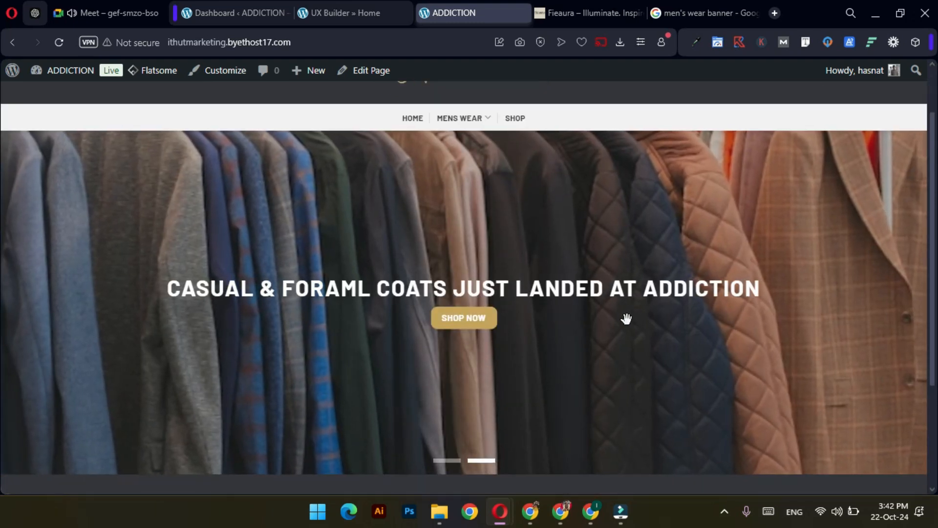
{"action": "scroll", "coordinate": [650, 305], "scroll_direction": "down", "scroll_amount": 2}
{"action": "scroll", "coordinate": [635, 291], "scroll_direction": "up", "scroll_amount": 3}
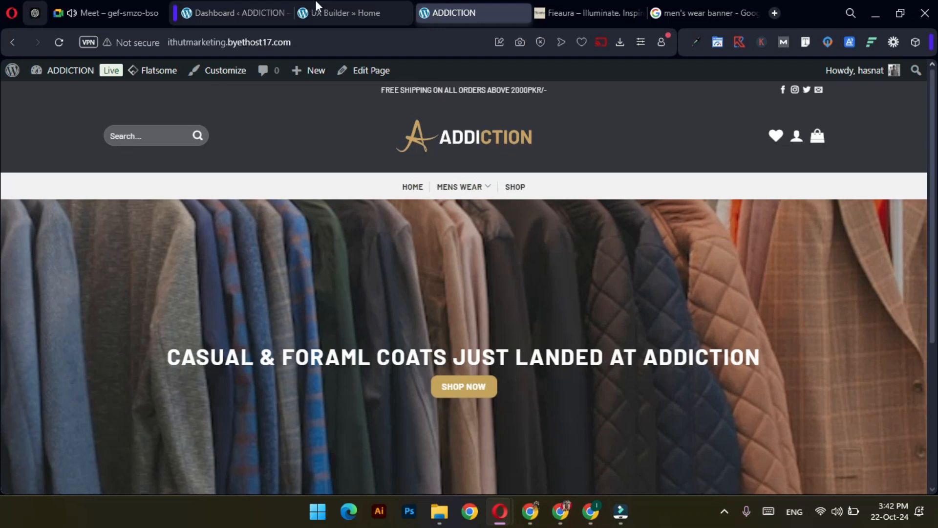
Examine the best-seller heading and product row below the banner on the Fieaura reference site.
{"action": "left_click", "coordinate": [316, 6]}
{"action": "left_click", "coordinate": [600, 2]}
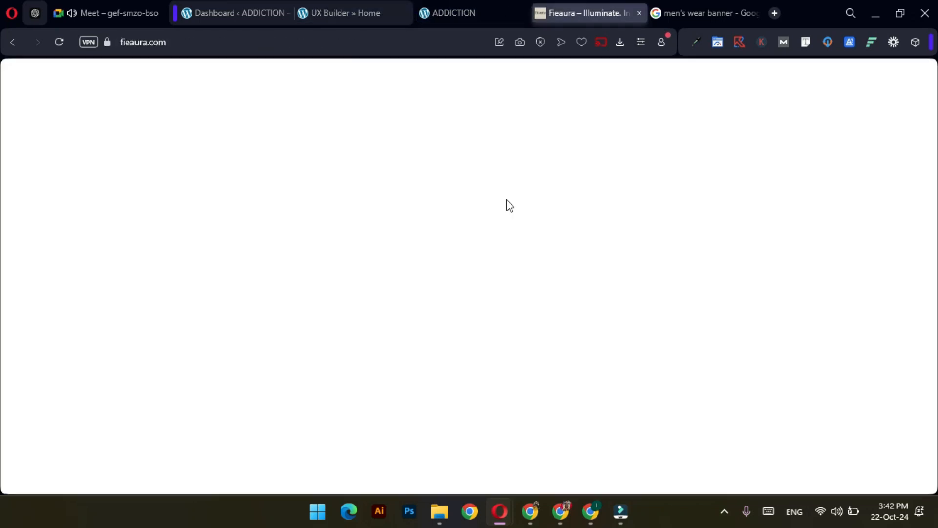
{"action": "scroll", "coordinate": [519, 239], "scroll_direction": "down", "scroll_amount": 4}
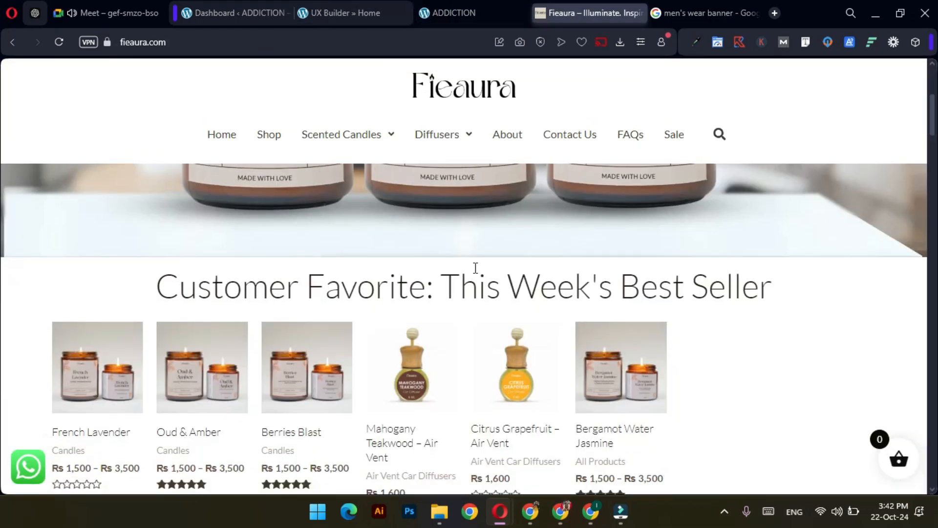
{"action": "scroll", "coordinate": [476, 272], "scroll_direction": "down", "scroll_amount": 1}
{"action": "left_click_drag", "start_coordinate": [391, 220], "coordinate": [772, 218]}
{"action": "left_click", "coordinate": [671, 227]}
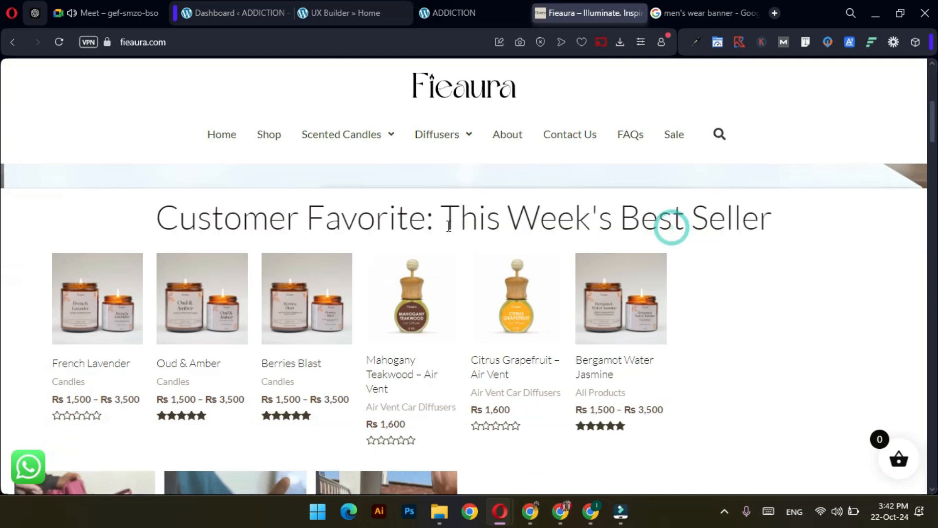
Return to the page builder and add a Title element below the slider.
{"action": "left_click", "coordinate": [312, 8]}
{"action": "scroll", "coordinate": [455, 278], "scroll_direction": "down", "scroll_amount": 3}
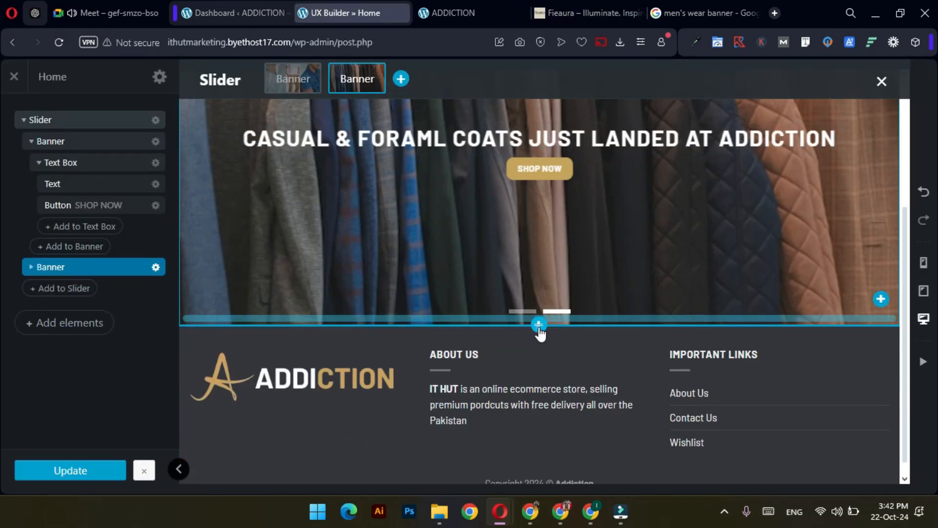
{"action": "left_click", "coordinate": [82, 321]}
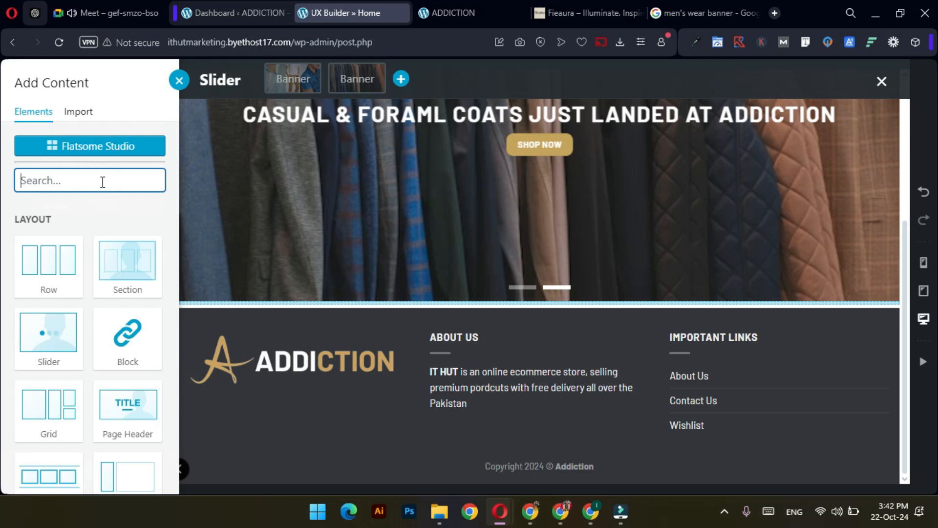
{"action": "type", "text": "HE"}
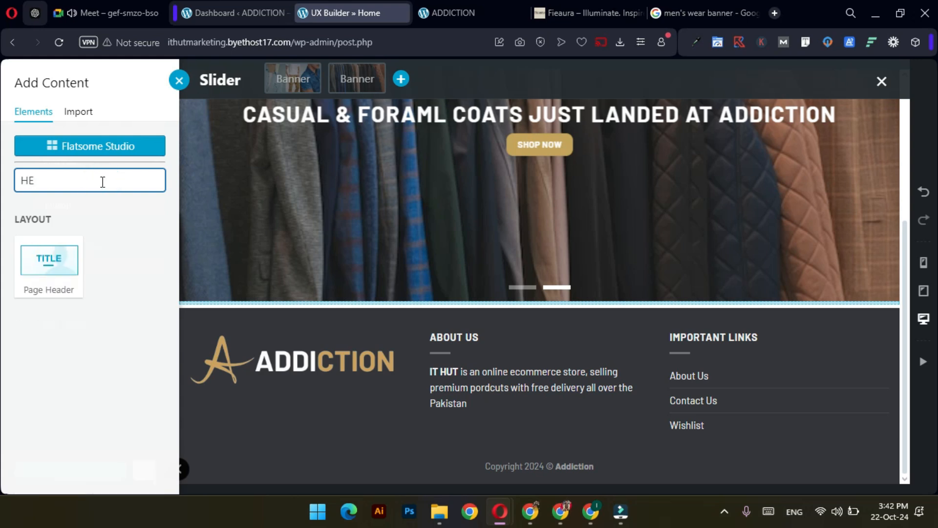
{"action": "key", "text": "BackSpace"}
{"action": "key", "text": "BackSpace"}
{"action": "type", "text": "TITLT"}
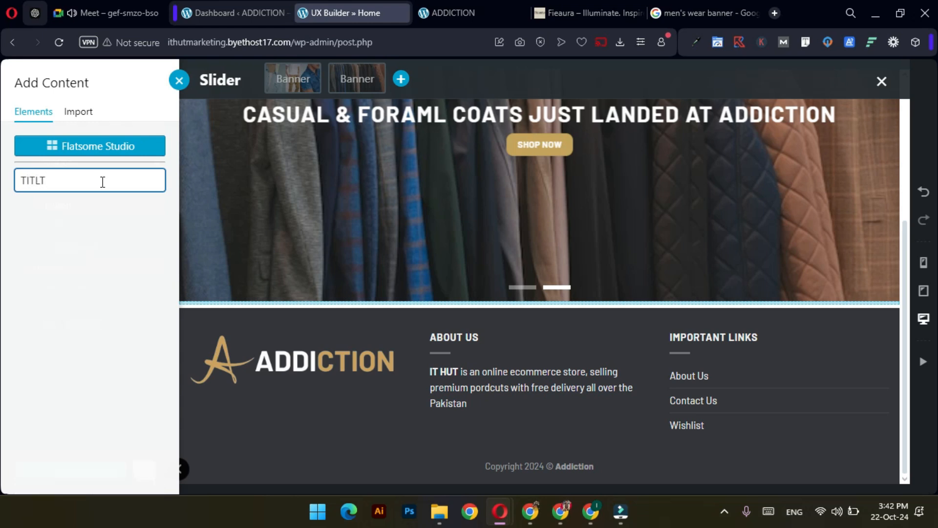
{"action": "key", "text": "BackSpace"}
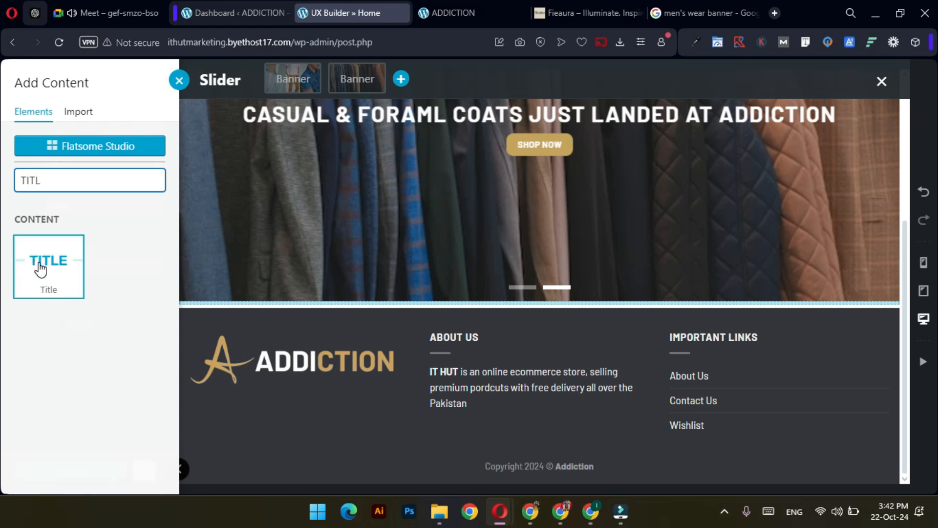
{"action": "left_click", "coordinate": [49, 280]}
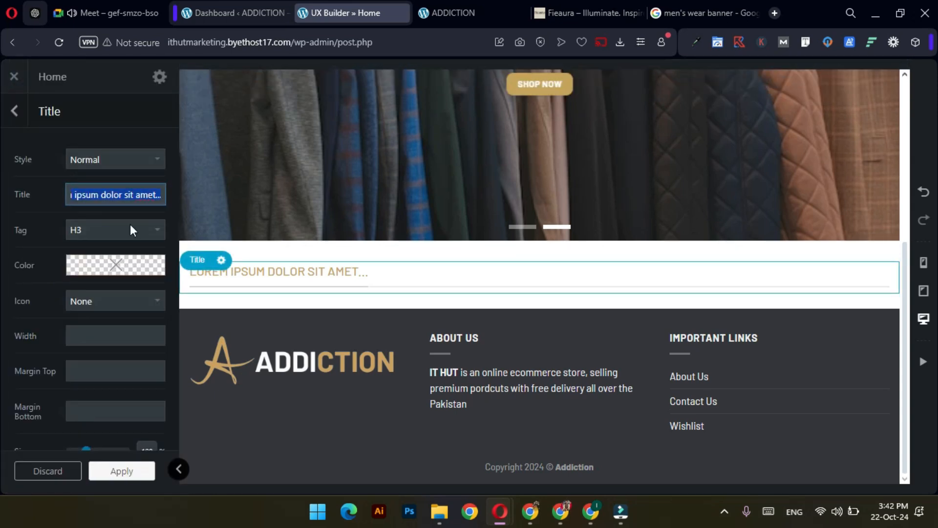
Set the new title's style to Center and its tag to H2.
{"action": "left_click", "coordinate": [104, 163]}
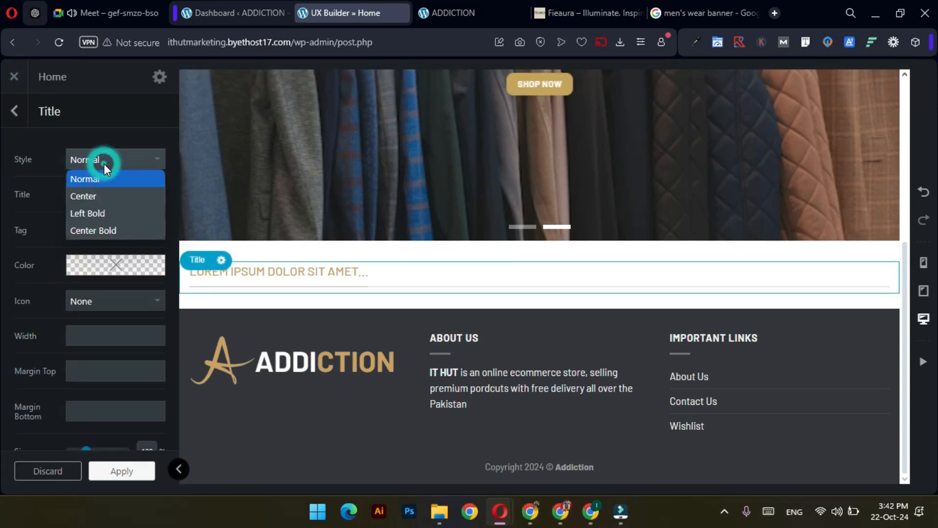
{"action": "left_click", "coordinate": [95, 194]}
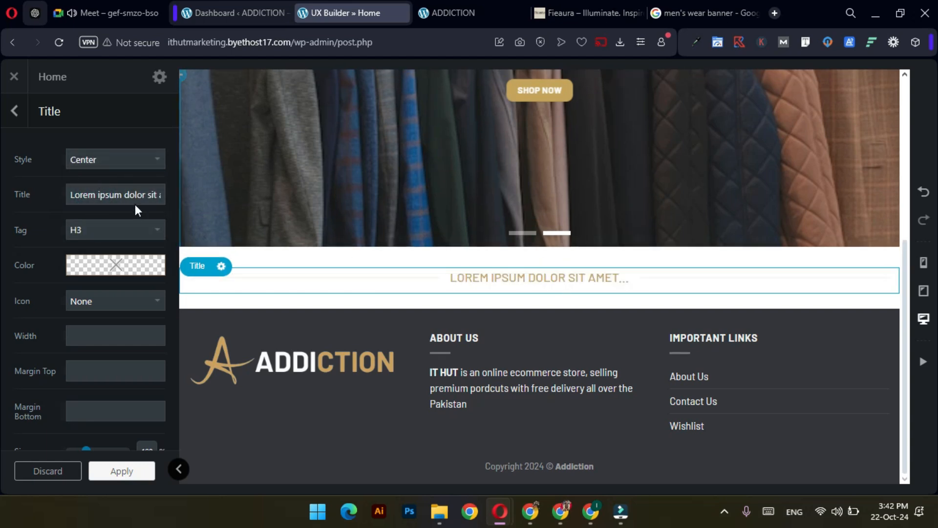
{"action": "left_click", "coordinate": [102, 230]}
{"action": "left_click", "coordinate": [105, 264]}
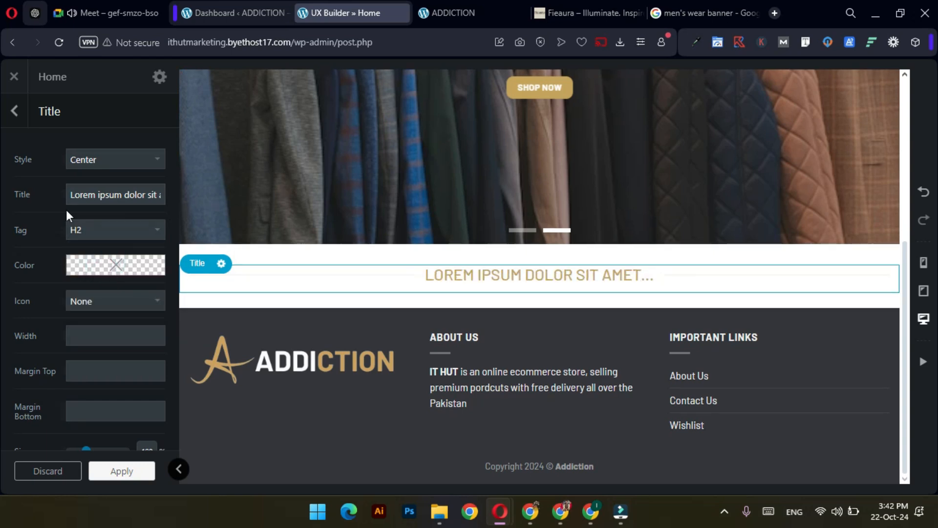
Change the title text to "OUR FEATURED CATEGORIES" and apply the title settings.
{"action": "left_click", "coordinate": [86, 196]}
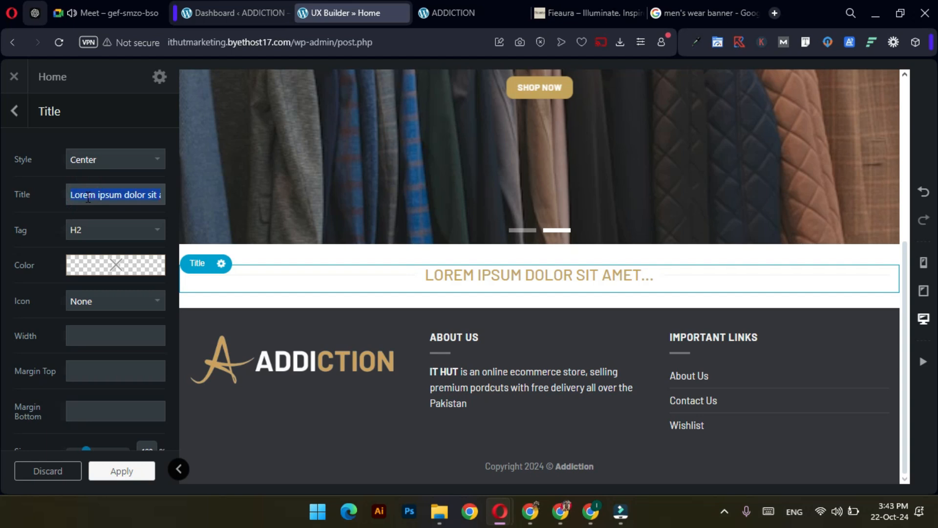
{"action": "type", "text": "OUR F"}
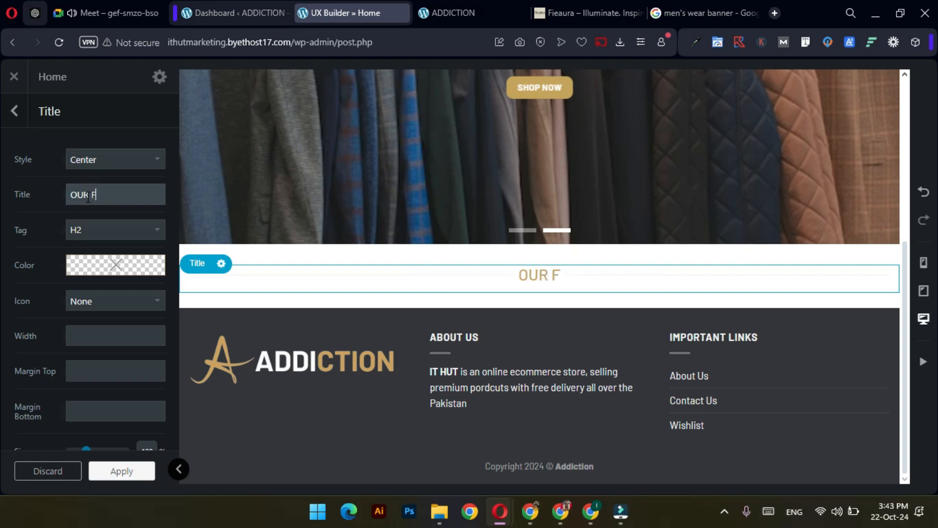
{"action": "type", "text": "EATURED C"}
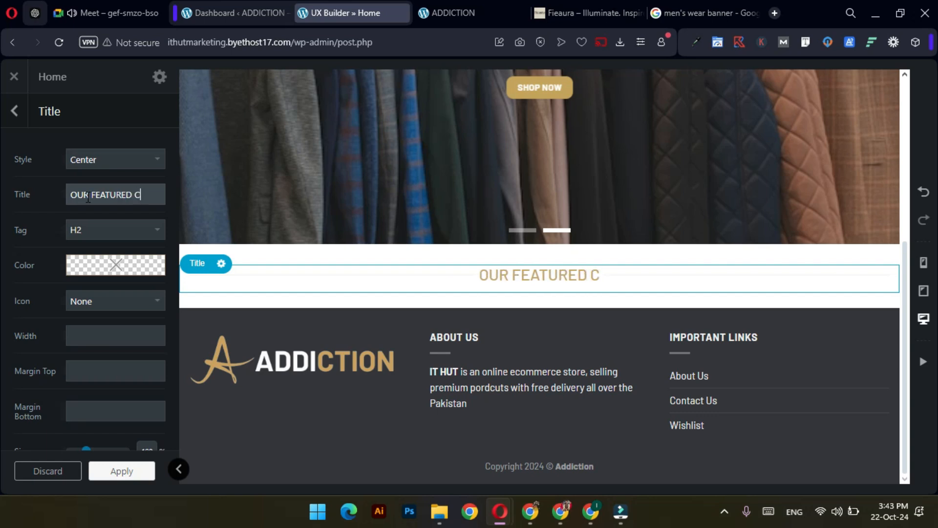
{"action": "type", "text": "ATEGORIES"}
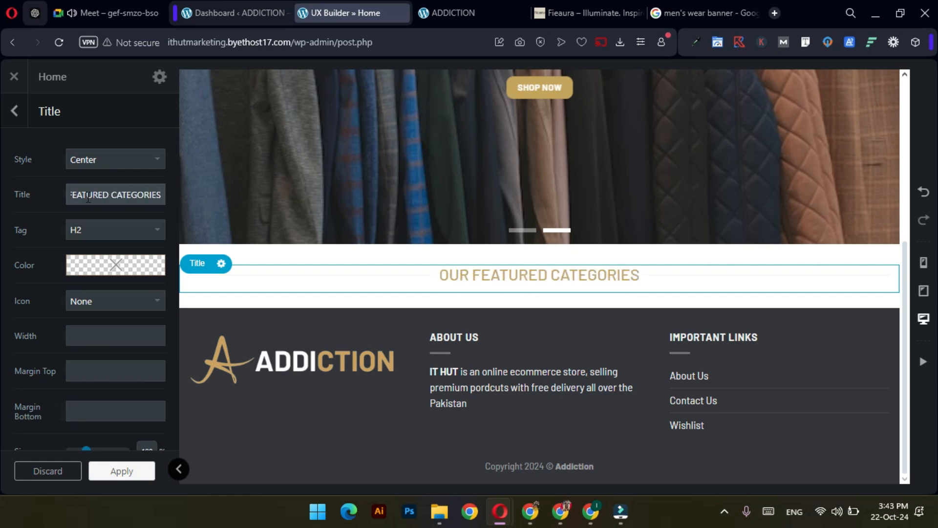
{"action": "left_click", "coordinate": [40, 239]}
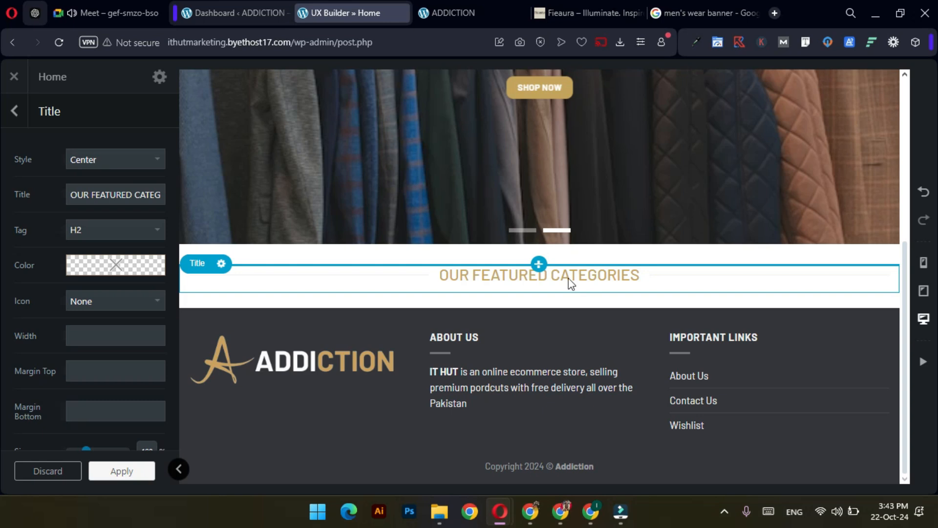
{"action": "scroll", "coordinate": [69, 324], "scroll_direction": "down", "scroll_amount": 3}
{"action": "scroll", "coordinate": [83, 333], "scroll_direction": "down", "scroll_amount": 2}
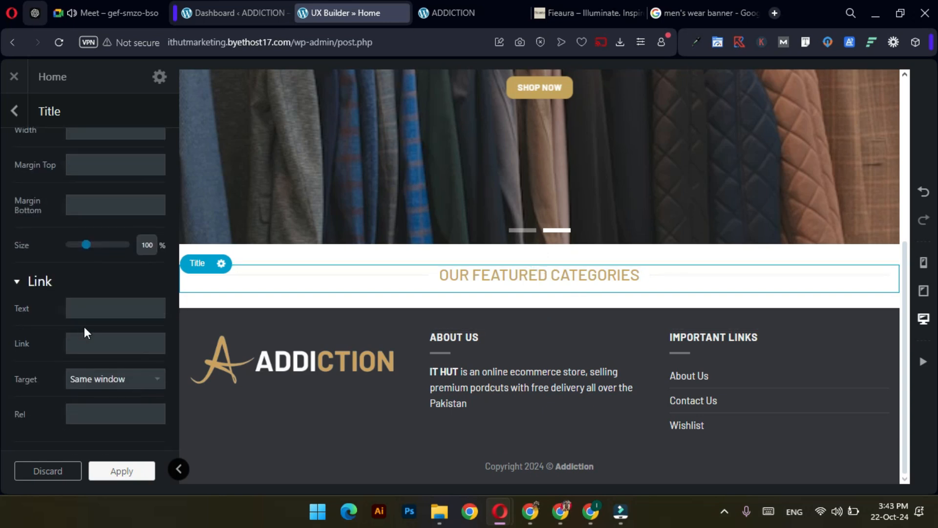
{"action": "scroll", "coordinate": [90, 315], "scroll_direction": "down", "scroll_amount": 2}
{"action": "scroll", "coordinate": [95, 327], "scroll_direction": "down", "scroll_amount": 2}
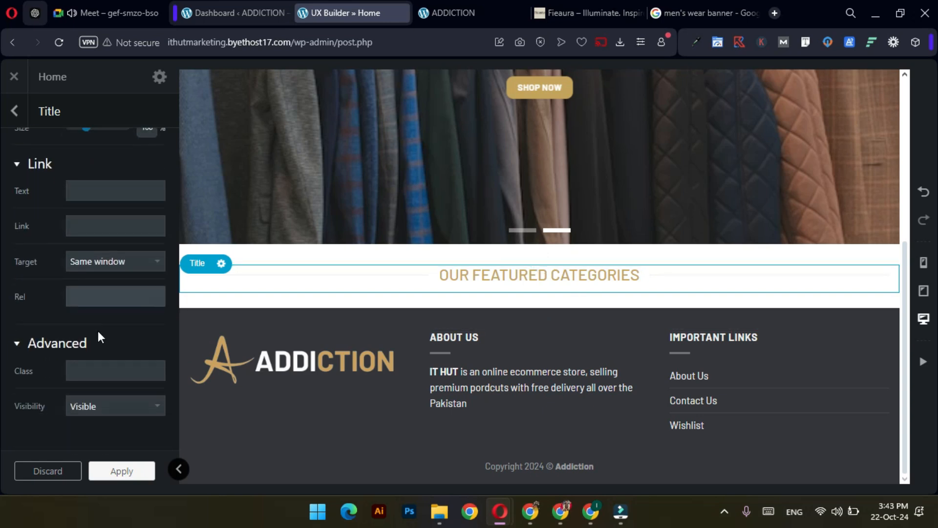
{"action": "scroll", "coordinate": [113, 386], "scroll_direction": "up", "scroll_amount": 3}
{"action": "left_click", "coordinate": [129, 471]}
{"action": "left_click", "coordinate": [129, 471]}
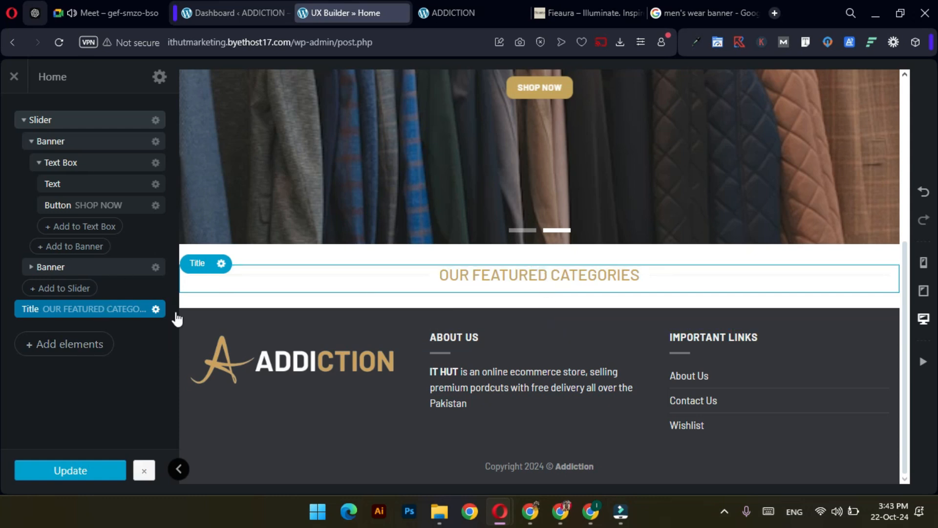
Add a Product Categories element with the Simple preset below the title, apply it and update the page.
{"action": "left_click", "coordinate": [80, 342]}
{"action": "left_click", "coordinate": [91, 182]}
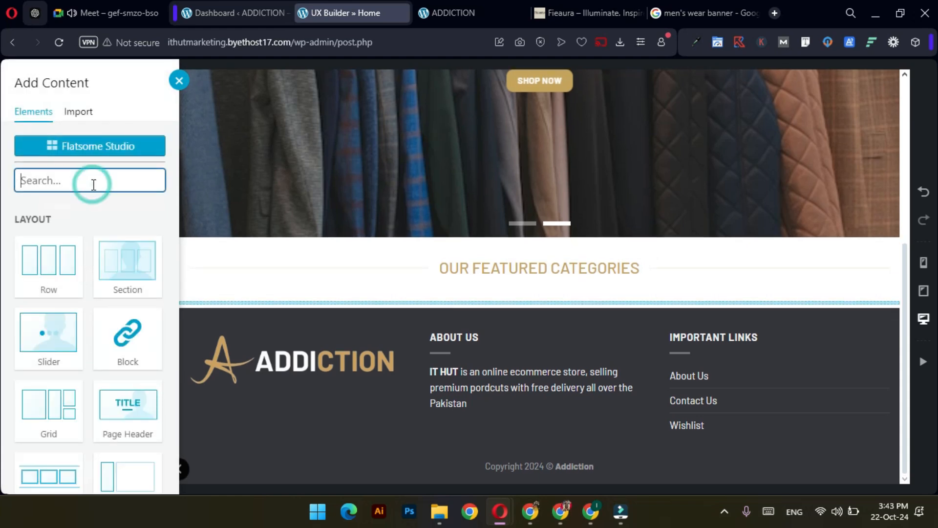
{"action": "type", "text": "CAT"}
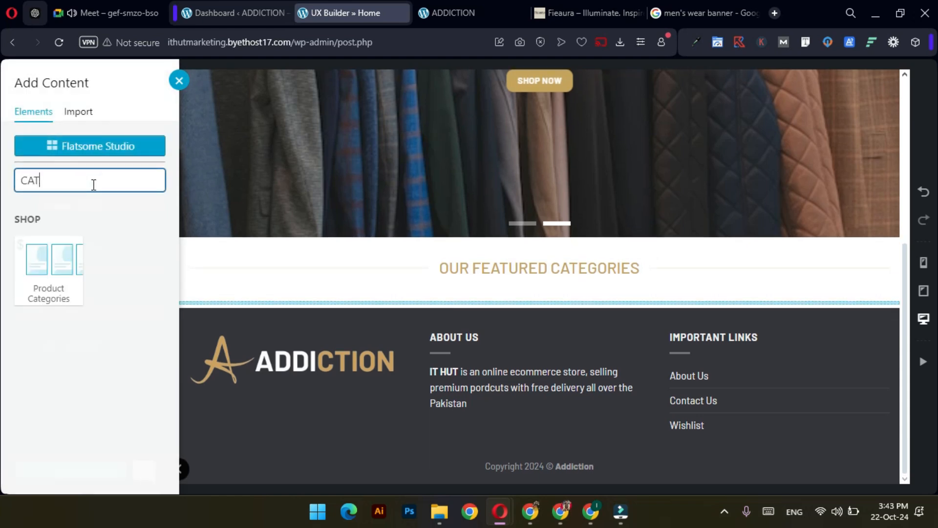
{"action": "left_click", "coordinate": [64, 275]}
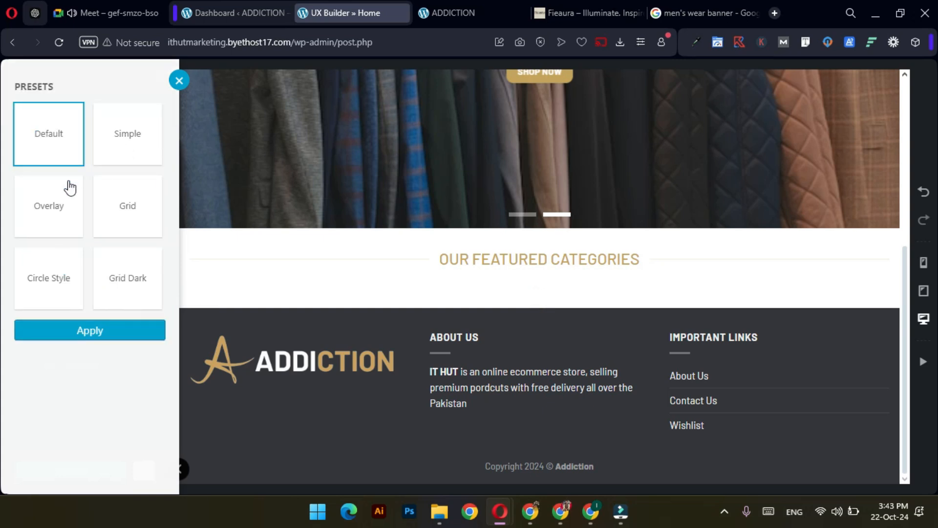
{"action": "left_click", "coordinate": [115, 136]}
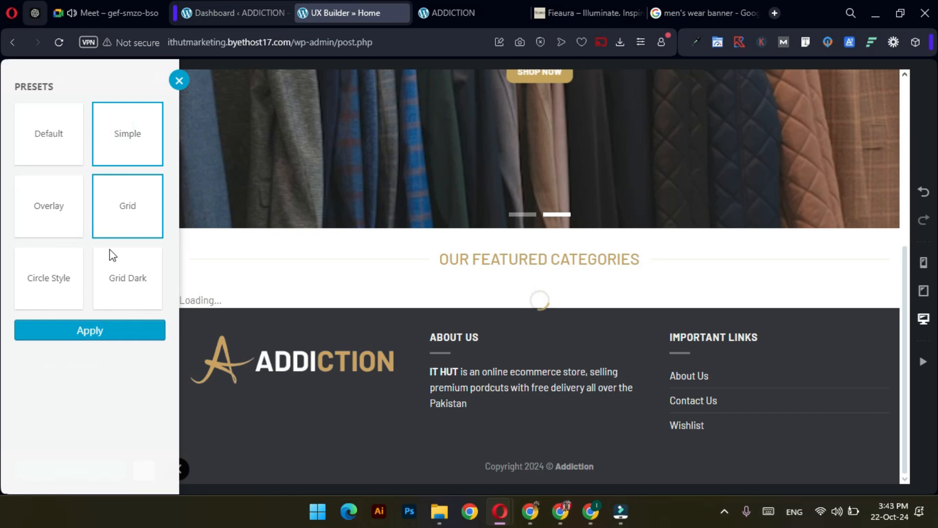
{"action": "left_click", "coordinate": [115, 330]}
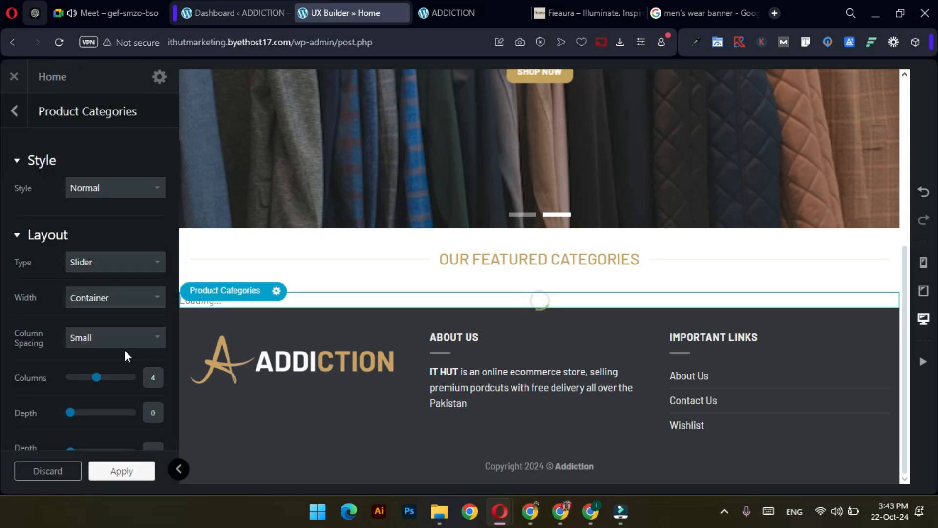
{"action": "scroll", "coordinate": [118, 237], "scroll_direction": "down", "scroll_amount": 1}
{"action": "scroll", "coordinate": [119, 237], "scroll_direction": "up", "scroll_amount": 1}
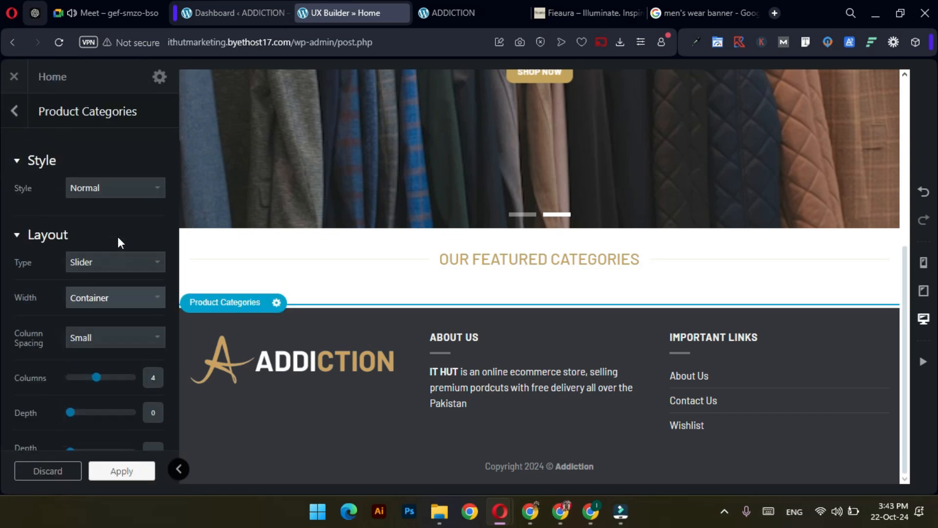
{"action": "left_click", "coordinate": [128, 470]}
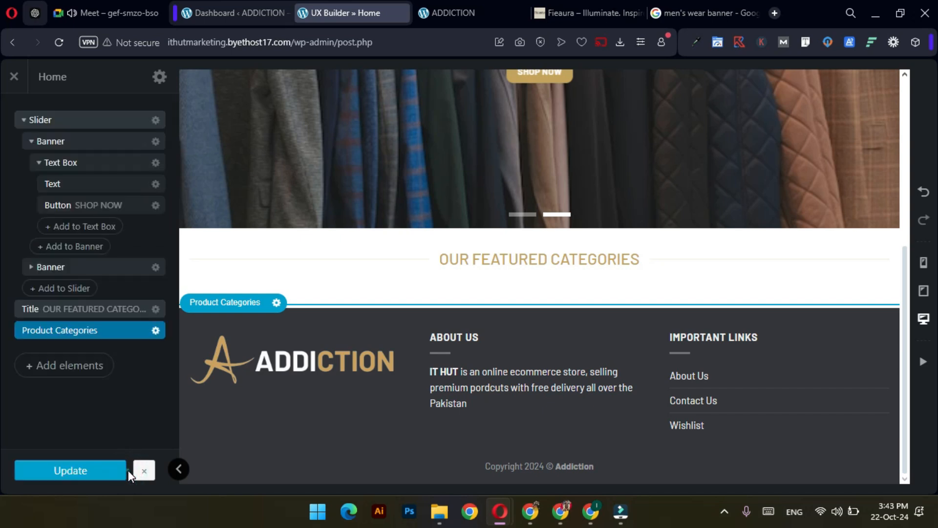
{"action": "left_click", "coordinate": [113, 468]}
{"action": "left_click", "coordinate": [106, 462]}
Open the Mens Wear category page on the live site and check it for products.
{"action": "left_click", "coordinate": [227, 2]}
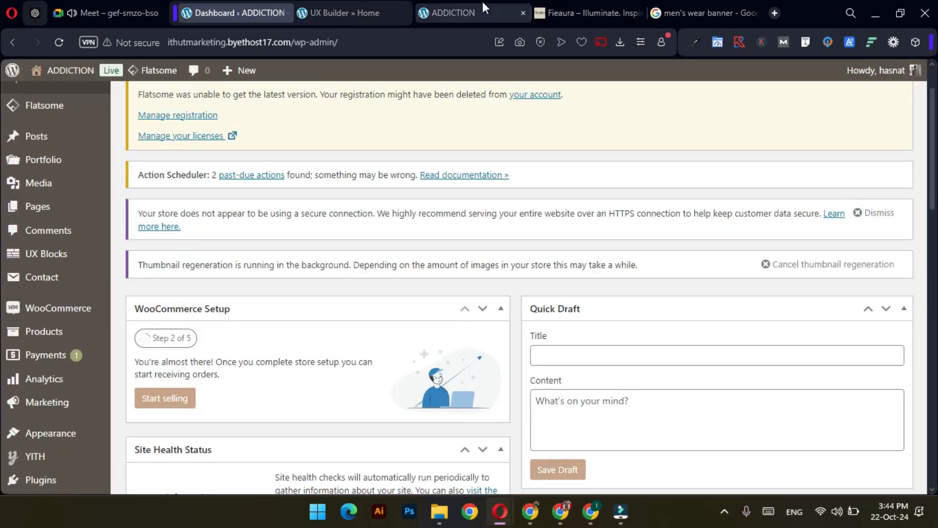
{"action": "left_click", "coordinate": [483, 5]}
{"action": "left_click", "coordinate": [459, 188]}
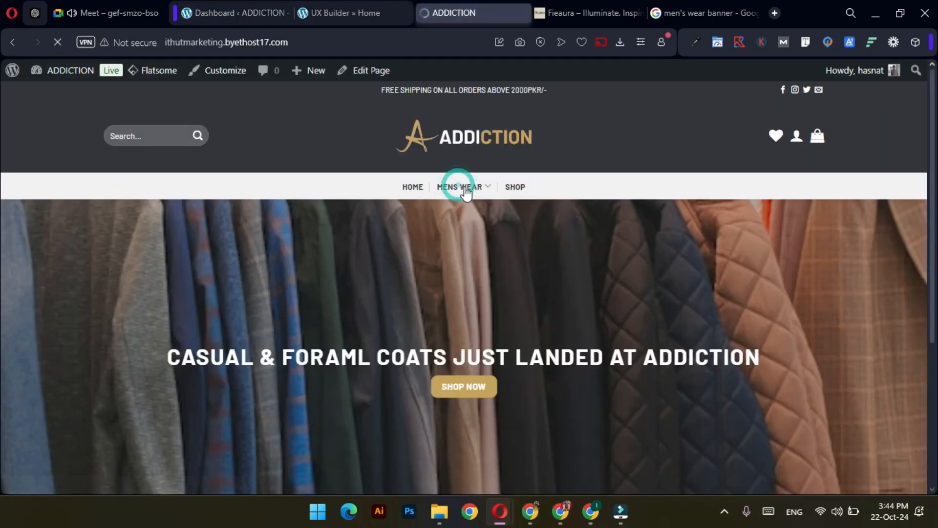
{"action": "mouse_move", "coordinate": [488, 180]}
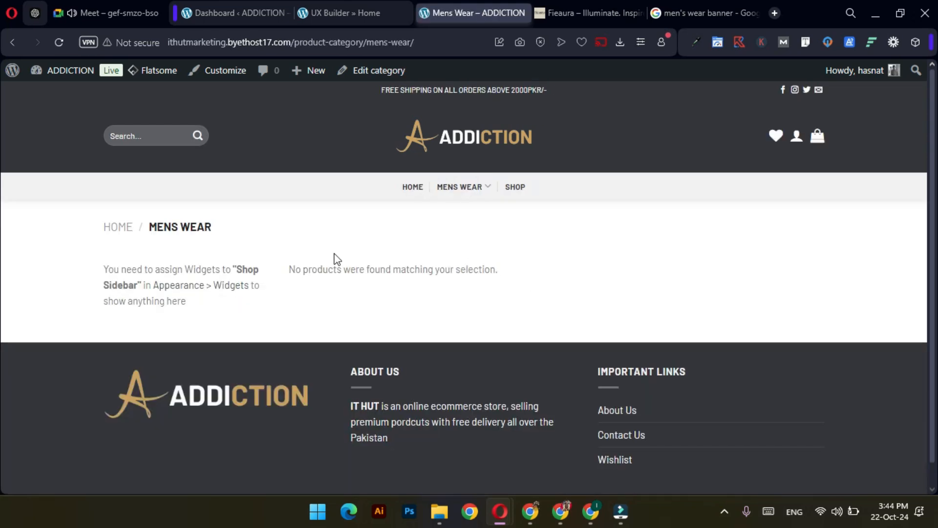
{"action": "left_click_drag", "start_coordinate": [289, 270], "coordinate": [573, 272]}
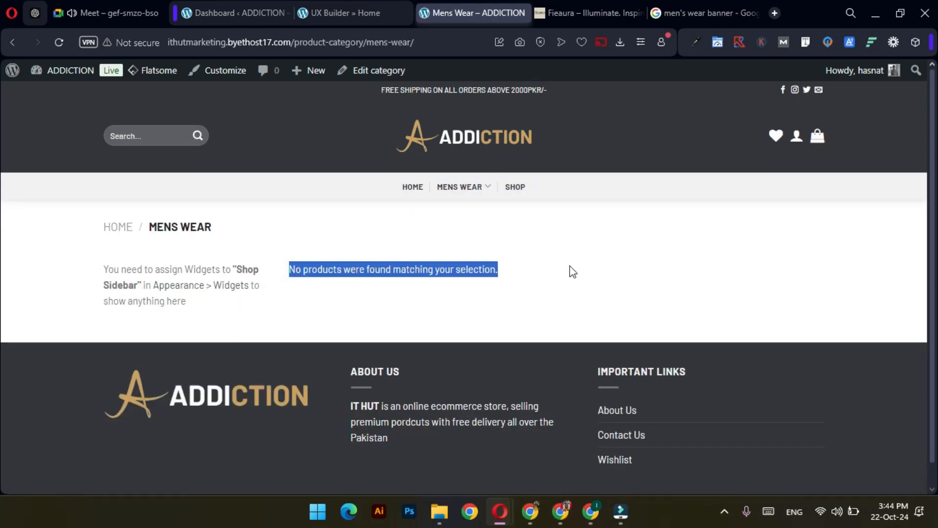
{"action": "left_click", "coordinate": [570, 266]}
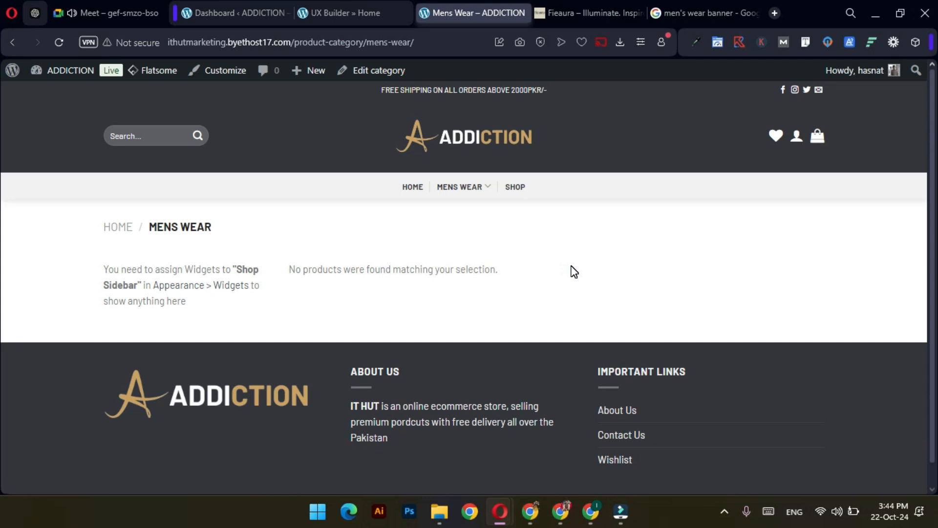
Close the page builder and examine the featured categories section on the live home page.
{"action": "left_click", "coordinate": [217, 12]}
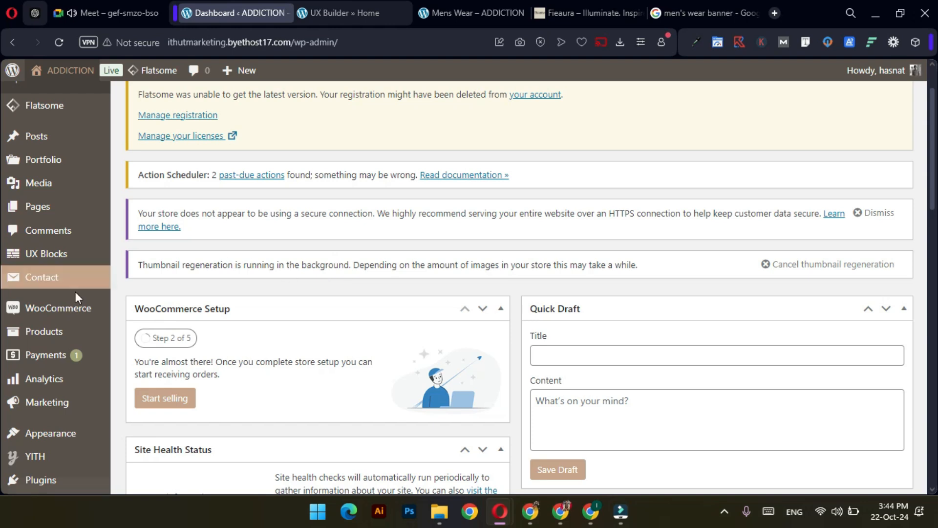
{"action": "left_click", "coordinate": [363, 2]}
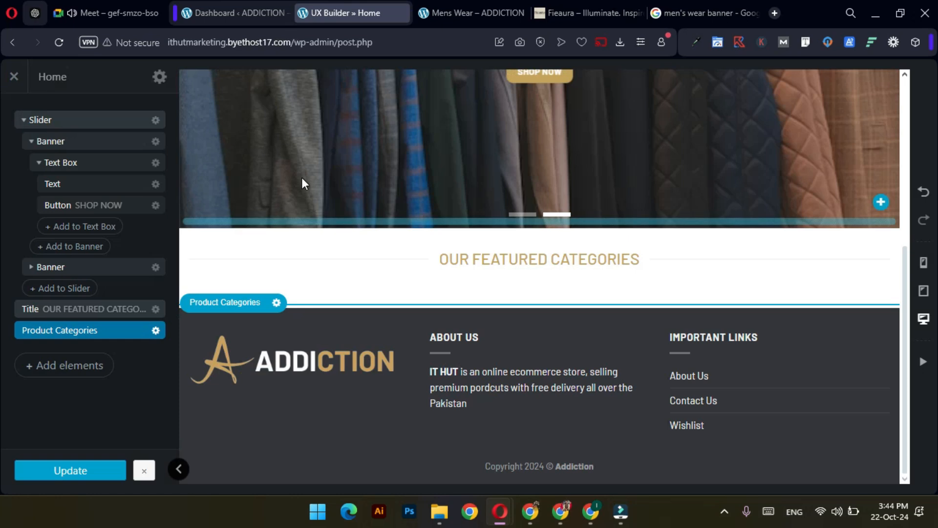
{"action": "left_click", "coordinate": [14, 78]}
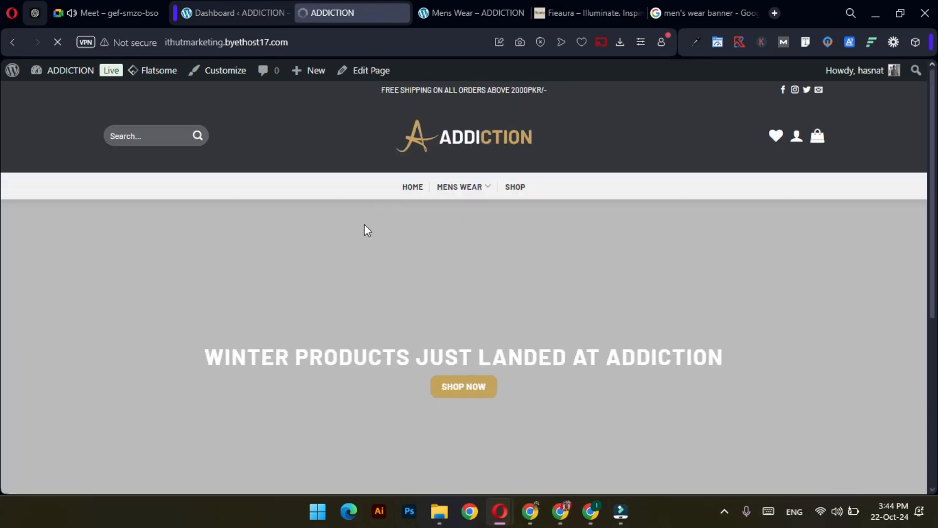
{"action": "scroll", "coordinate": [444, 288], "scroll_direction": "down", "scroll_amount": 5}
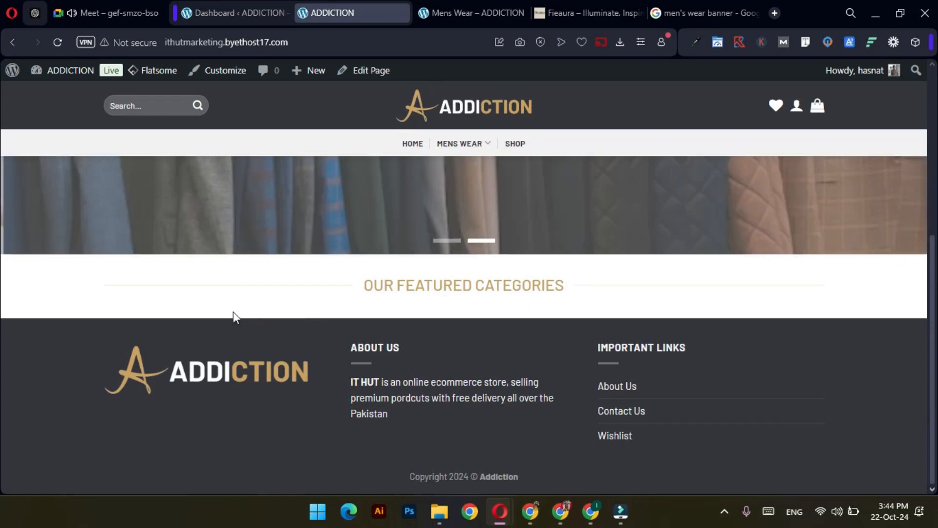
Open the form for adding a new product in the WordPress dashboard and dismiss the store setup banner.
{"action": "left_click", "coordinate": [239, 10]}
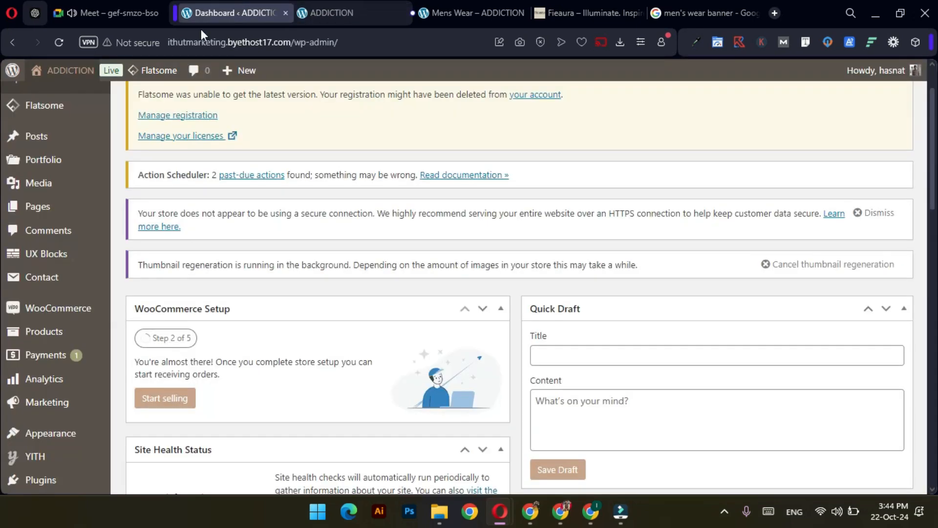
{"action": "mouse_move", "coordinate": [73, 332]}
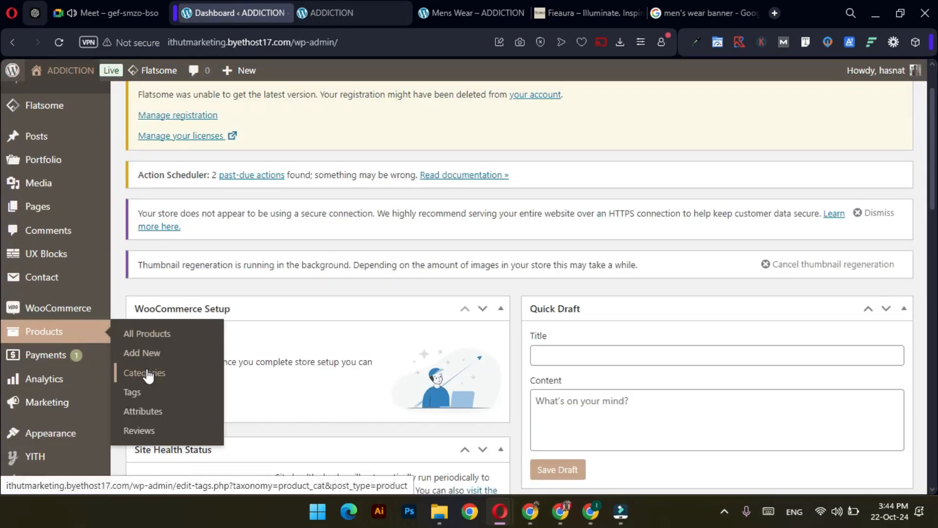
{"action": "left_click", "coordinate": [149, 336]}
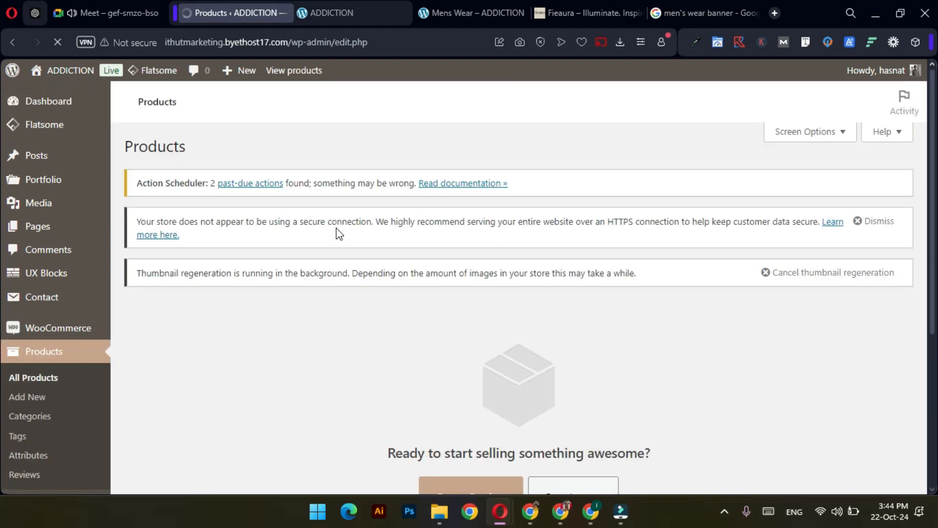
{"action": "scroll", "coordinate": [371, 309], "scroll_direction": "down", "scroll_amount": 2}
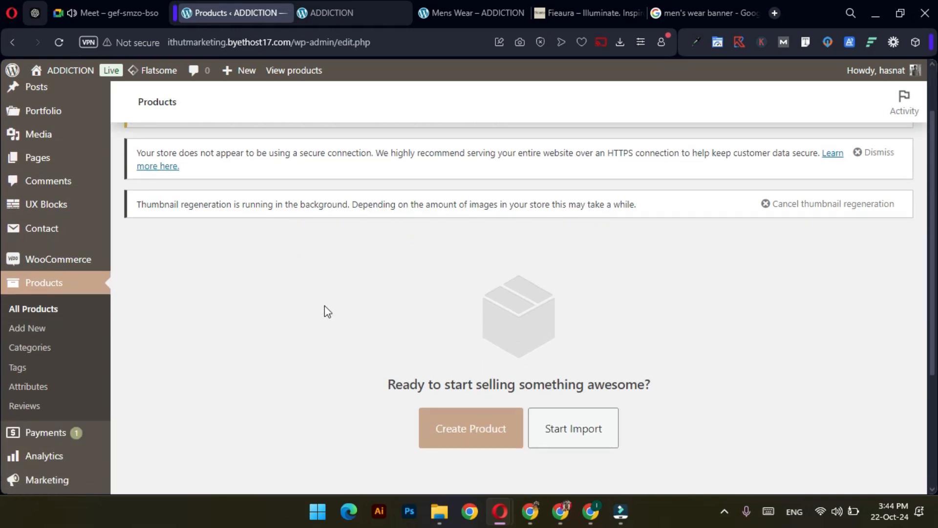
{"action": "left_click", "coordinate": [44, 331]}
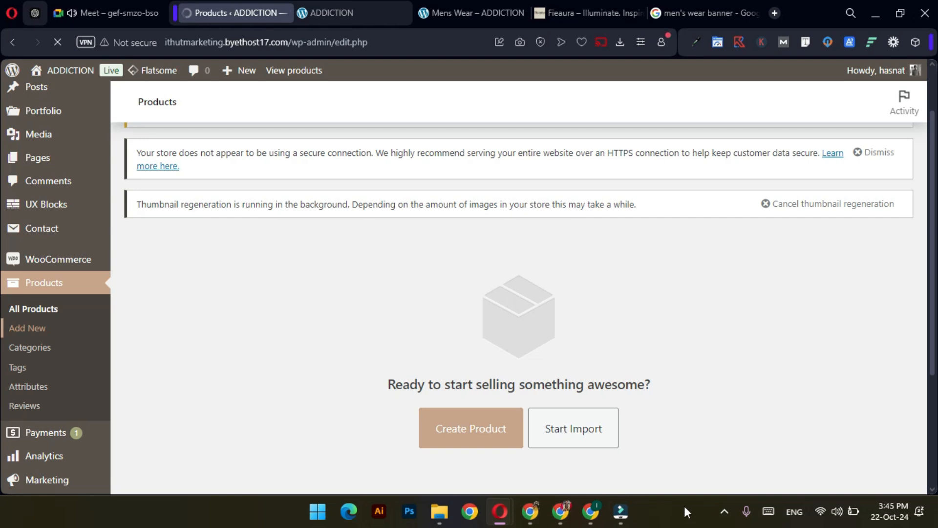
{"action": "left_click", "coordinate": [725, 511]}
{"action": "left_click", "coordinate": [724, 511]}
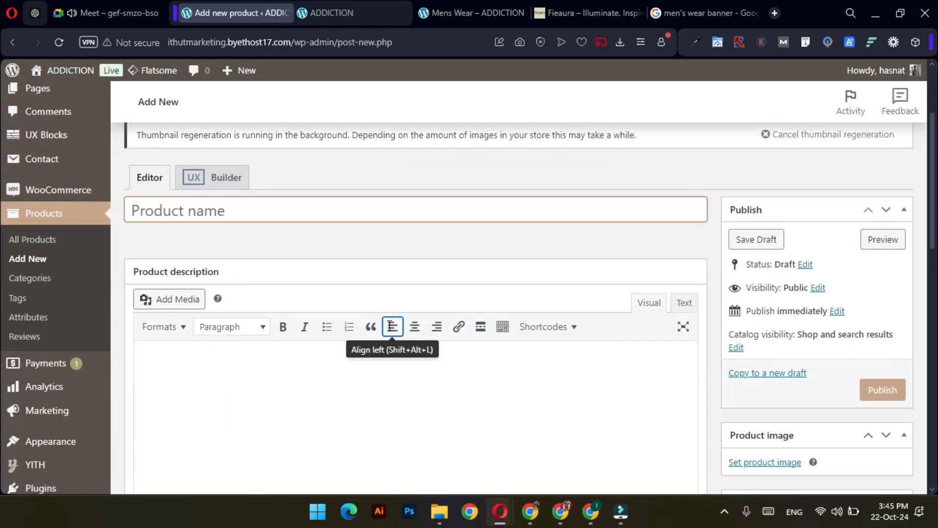
{"action": "left_click", "coordinate": [258, 215]}
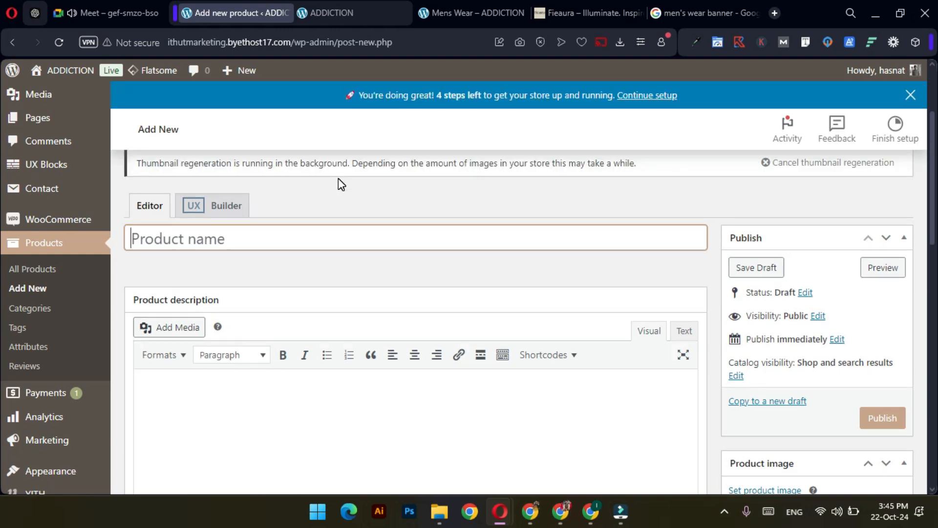
{"action": "left_click", "coordinate": [910, 95]}
Close the Fieaura and men's wear banner search pages and open a blank browser tab.
{"action": "left_click", "coordinate": [454, 5]}
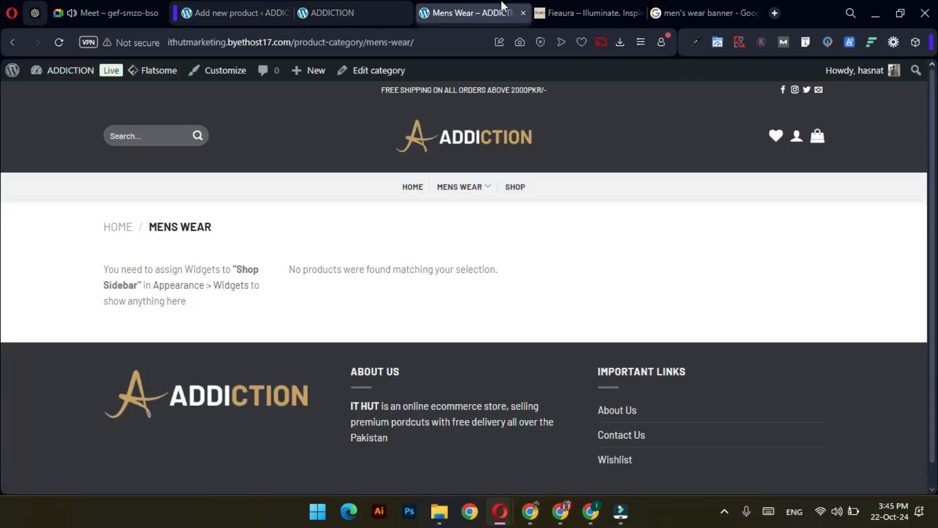
{"action": "left_click", "coordinate": [575, 5]}
{"action": "left_click", "coordinate": [639, 12]}
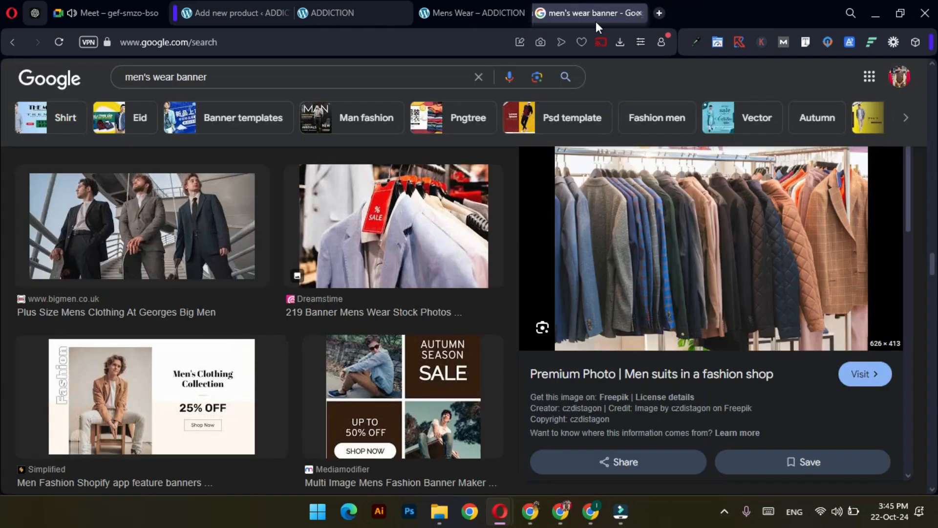
{"action": "left_click", "coordinate": [658, 13]}
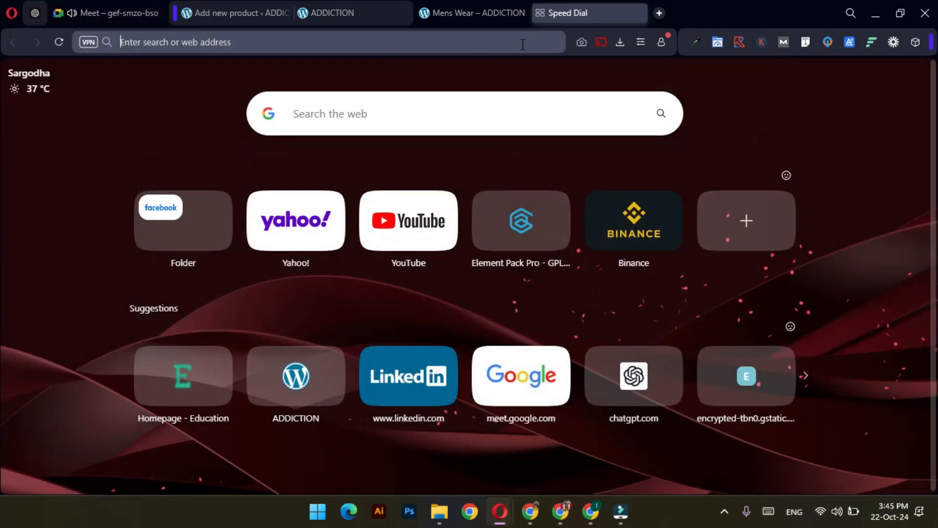
{"action": "left_click", "coordinate": [523, 44]}
{"action": "type", "text": "DARAZ"}
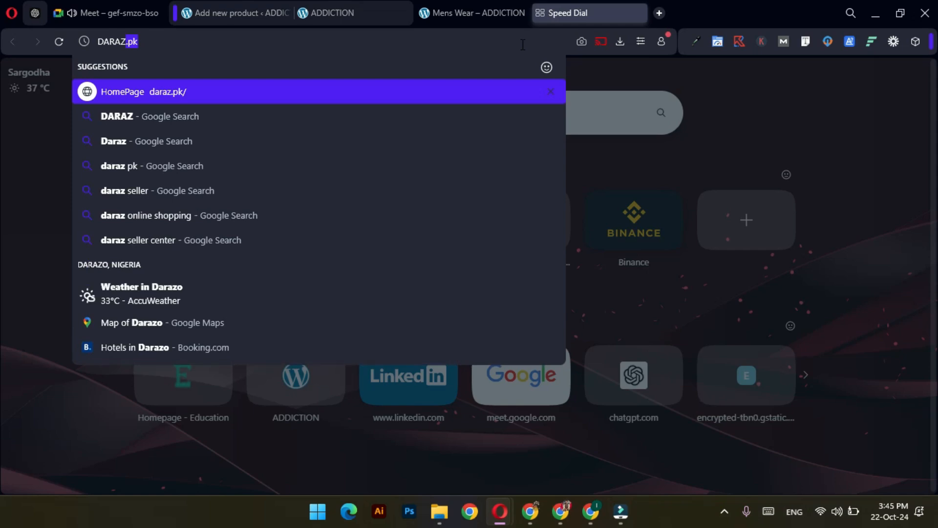
{"action": "key", "text": "ctrl+a"}
{"action": "key", "text": "BackSpace"}
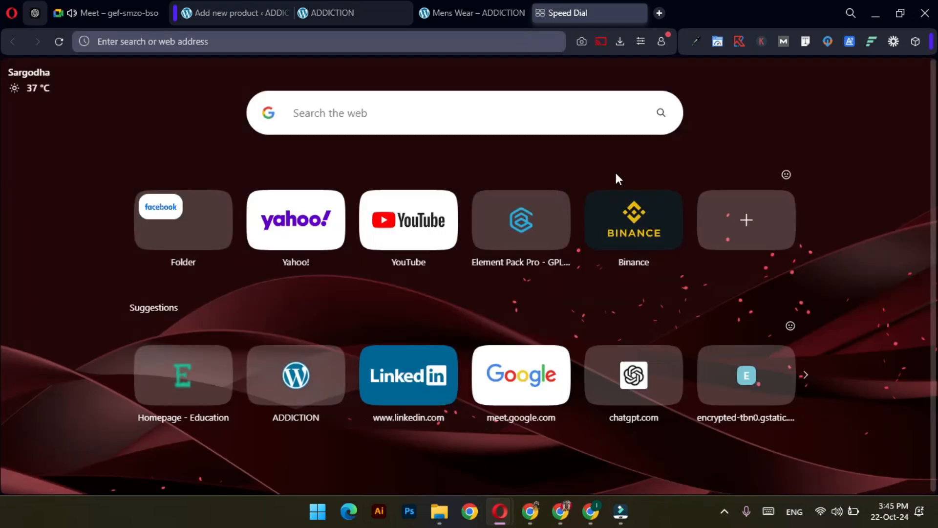
Switch to Chrome, search Google for "ELO" in a new tab and look through the results.
{"action": "left_click", "coordinate": [561, 511]}
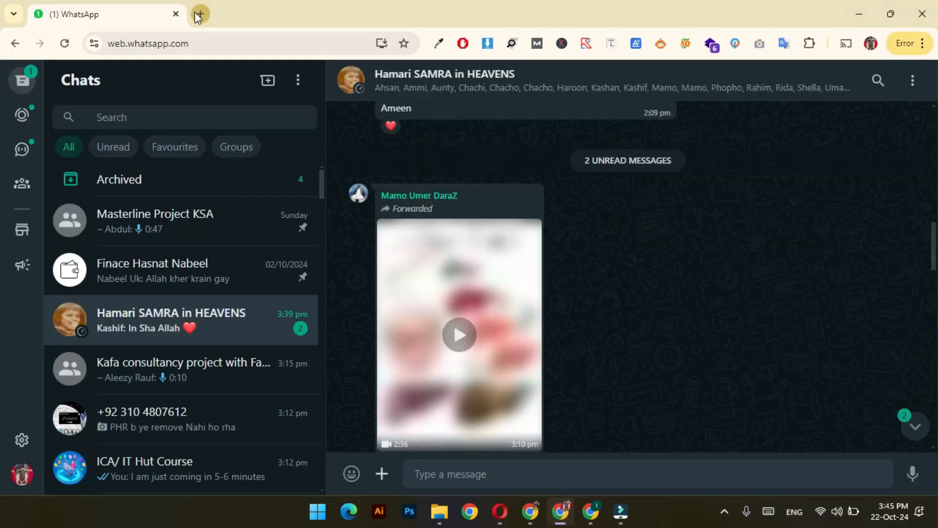
{"action": "left_click", "coordinate": [198, 14]}
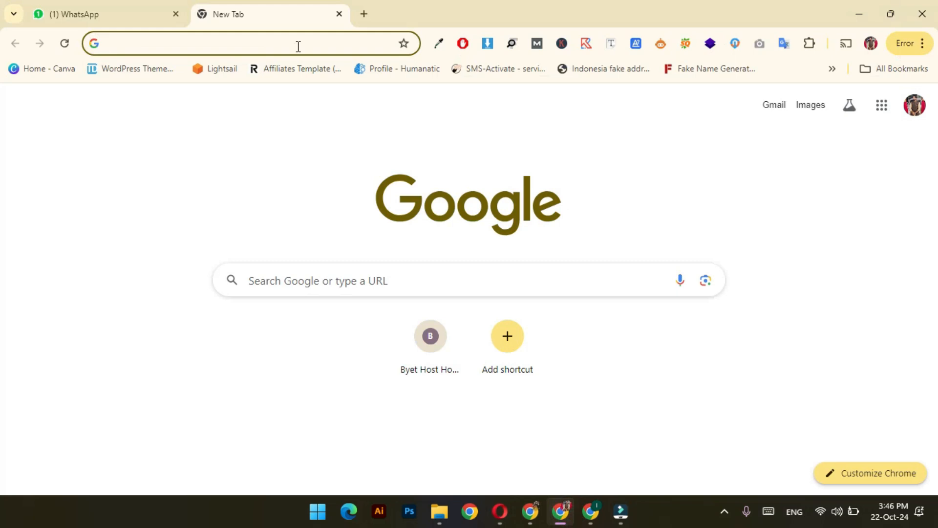
{"action": "type", "text": "ELO"}
{"action": "key", "text": "Return"}
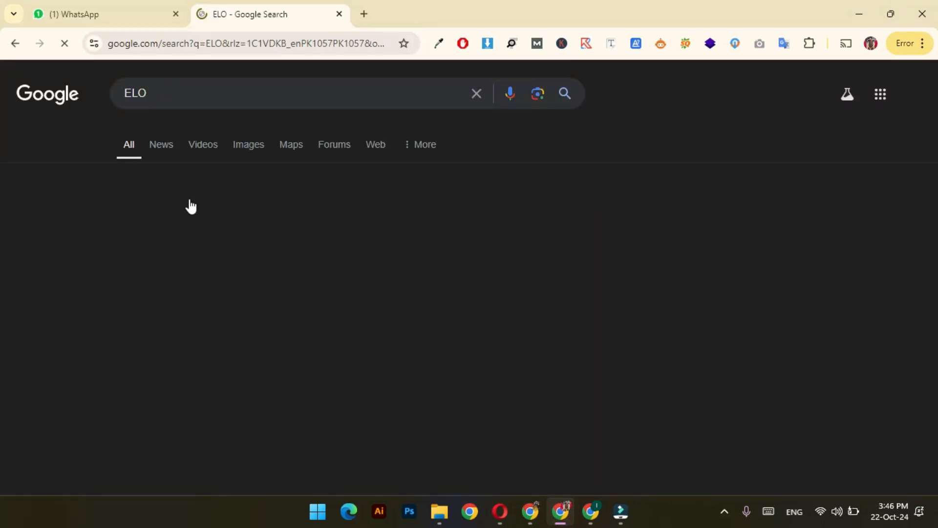
{"action": "scroll", "coordinate": [200, 435], "scroll_direction": "down", "scroll_amount": 10}
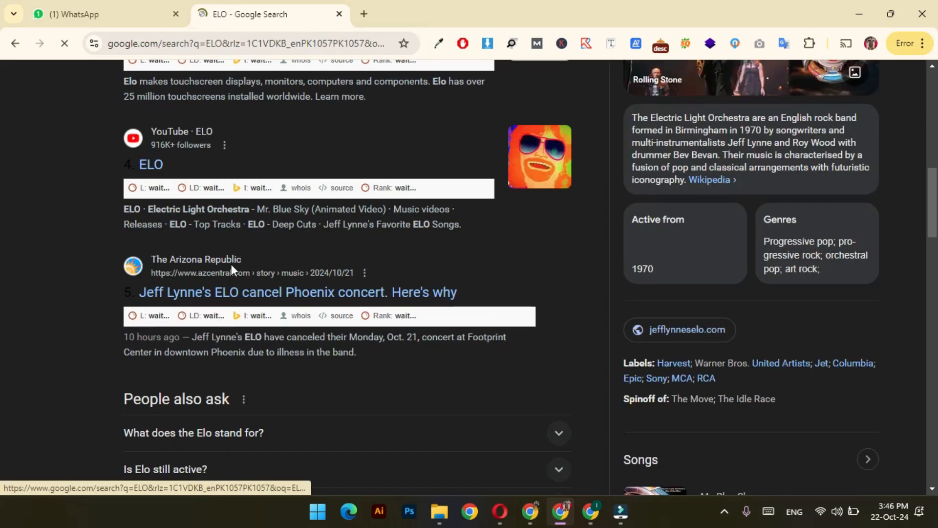
{"action": "scroll", "coordinate": [227, 270], "scroll_direction": "up", "scroll_amount": 13}
Change the Google search to "export leftover elo" and open the elo store's website from the results.
{"action": "left_click", "coordinate": [194, 98]}
{"action": "key", "text": "BackSpace"}
{"action": "key", "text": "BackSpace"}
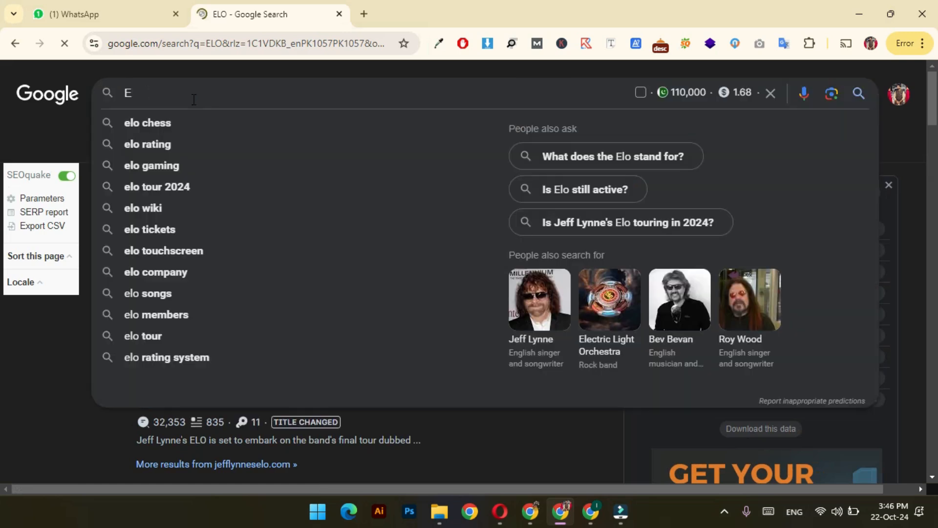
{"action": "type", "text": "XPORT LE"}
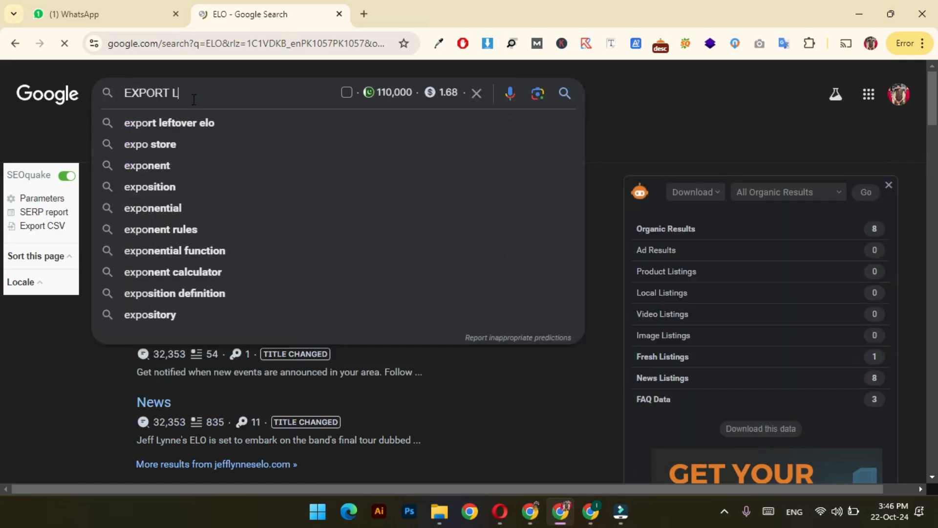
{"action": "key", "text": "Down"}
{"action": "key", "text": "Return"}
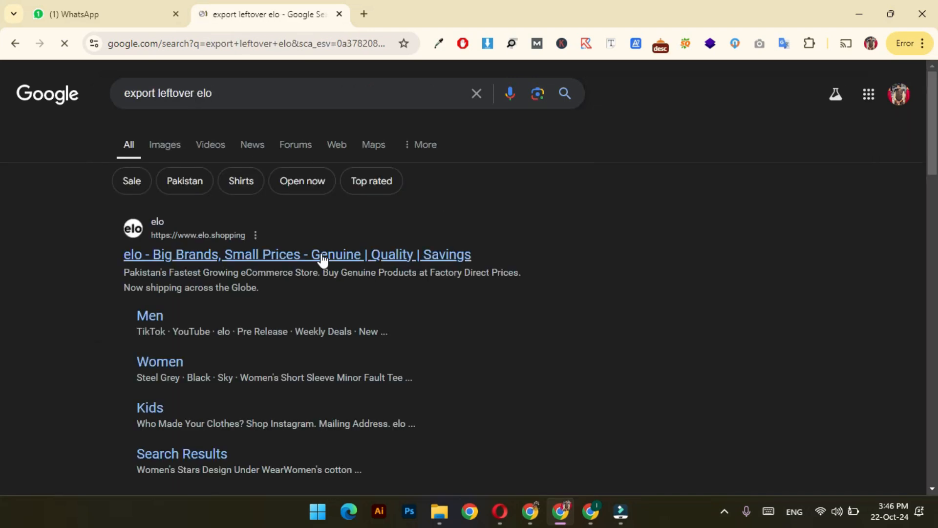
{"action": "left_click", "coordinate": [322, 260]}
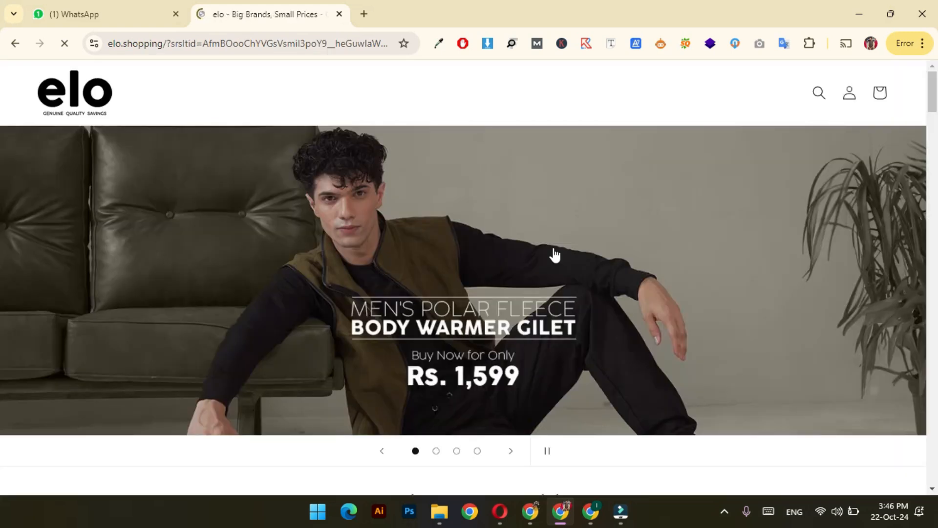
Browse the elo home page products and open the Fevlo Men's Palermo Short Sleeve Minor Fault Tee Shirt page.
{"action": "scroll", "coordinate": [554, 255], "scroll_direction": "down", "scroll_amount": 10}
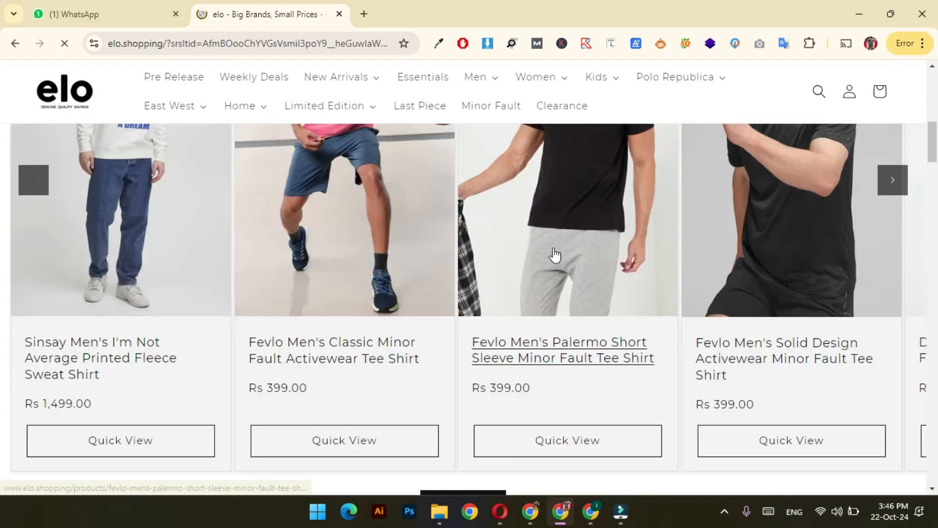
{"action": "scroll", "coordinate": [555, 255], "scroll_direction": "down", "scroll_amount": 1}
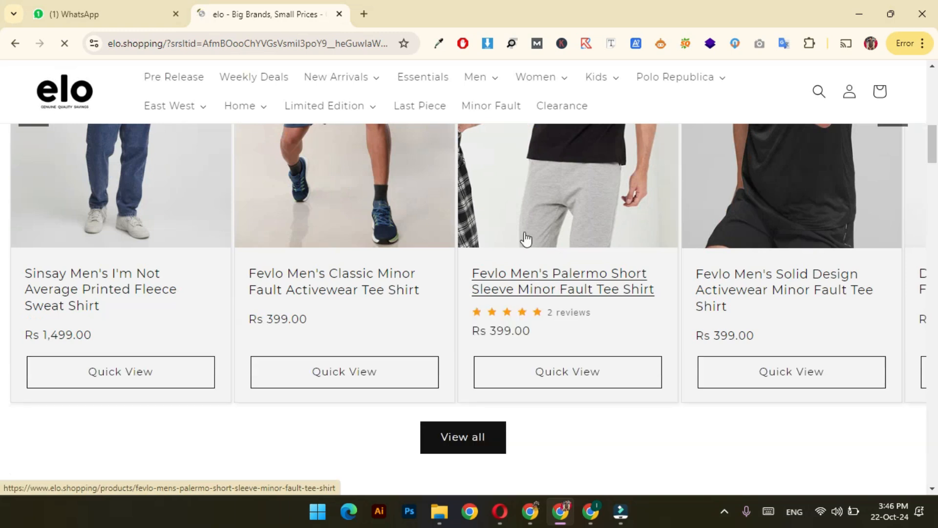
{"action": "scroll", "coordinate": [526, 240], "scroll_direction": "up", "scroll_amount": 1}
{"action": "left_click", "coordinate": [551, 341]}
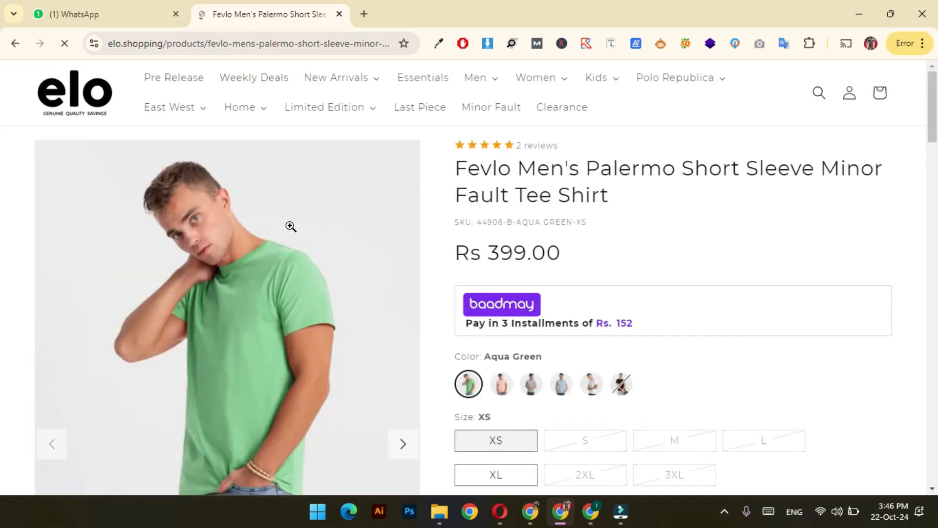
{"action": "scroll", "coordinate": [686, 216], "scroll_direction": "down", "scroll_amount": 1}
{"action": "scroll", "coordinate": [686, 215], "scroll_direction": "up", "scroll_amount": 1}
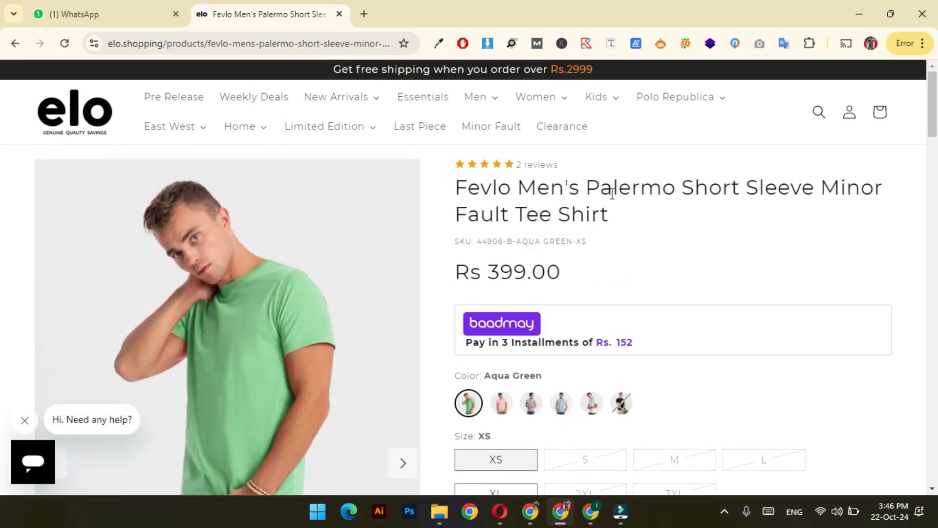
Copy the tee shirt's full title from the elo page into the new product's name in WordPress.
{"action": "triple_click", "coordinate": [608, 213]}
{"action": "key", "text": "ctrl+c"}
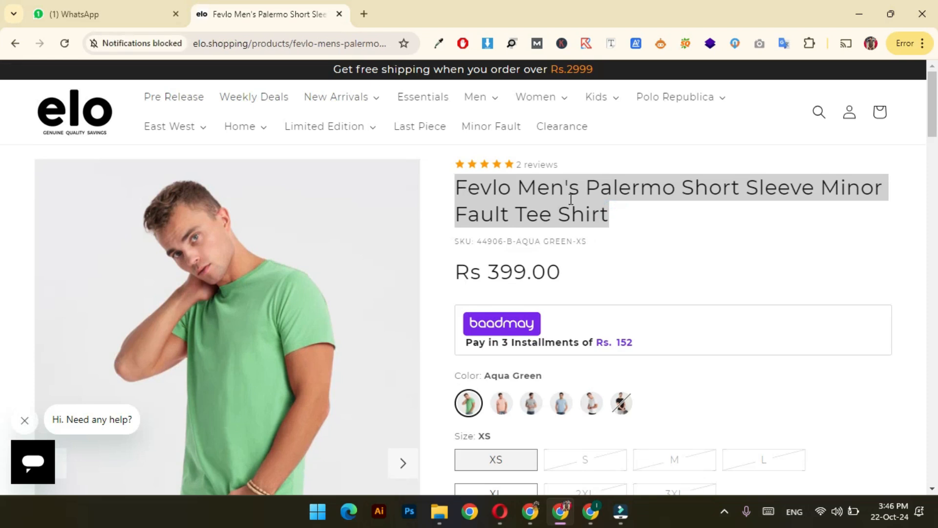
{"action": "key", "text": "alt+Tab"}
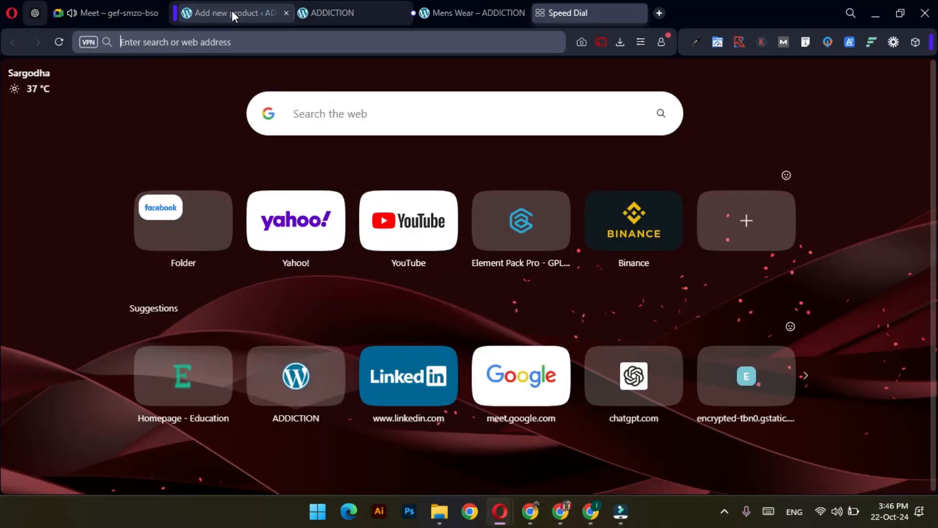
{"action": "left_click", "coordinate": [231, 10]}
{"action": "left_click", "coordinate": [279, 217]}
{"action": "key", "text": "ctrl+v"}
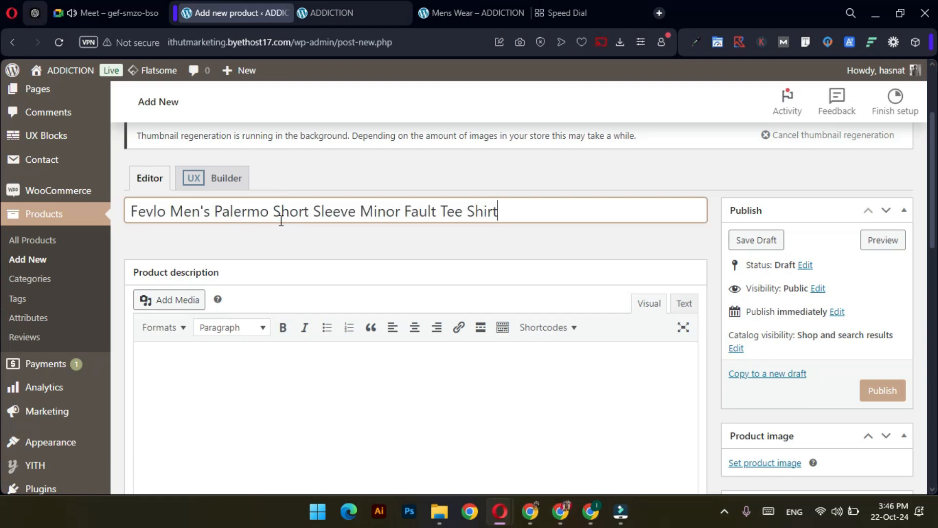
Remove "Minor Fault" from the product name so it reads "Fevlo Men's Palermo Short Sleeve Tee Shirt".
{"action": "left_click", "coordinate": [360, 213]}
{"action": "left_click_drag", "start_coordinate": [361, 214], "coordinate": [436, 212]}
{"action": "key", "text": "BackSpace"}
{"action": "key", "text": "BackSpace"}
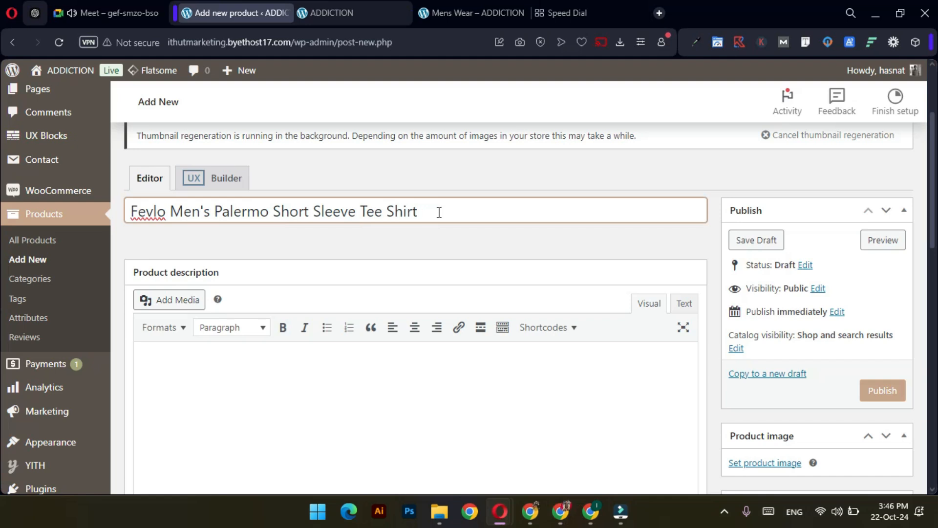
{"action": "left_click", "coordinate": [320, 243]}
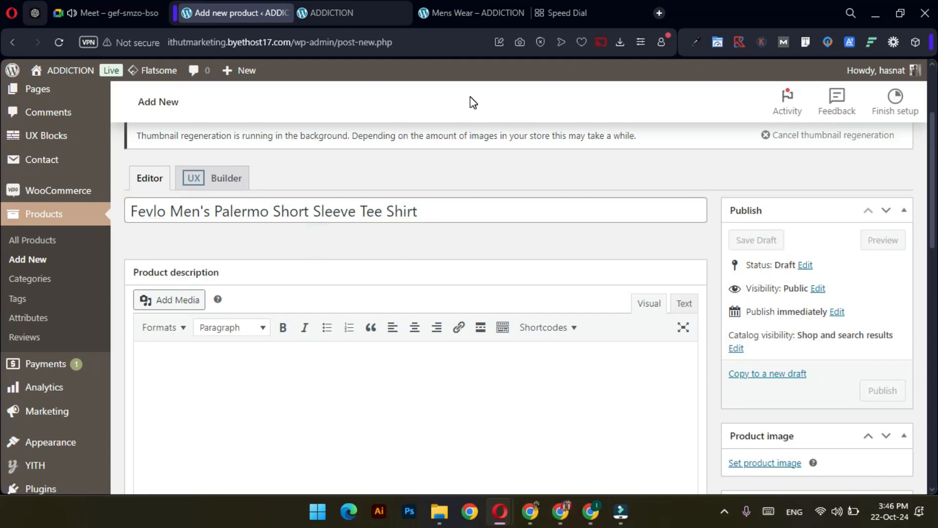
Look through the tee shirt's photos on the elo product page, dismissing the notification request and chat greeting.
{"action": "key", "text": "alt+Tab"}
{"action": "scroll", "coordinate": [293, 259], "scroll_direction": "down", "scroll_amount": 3}
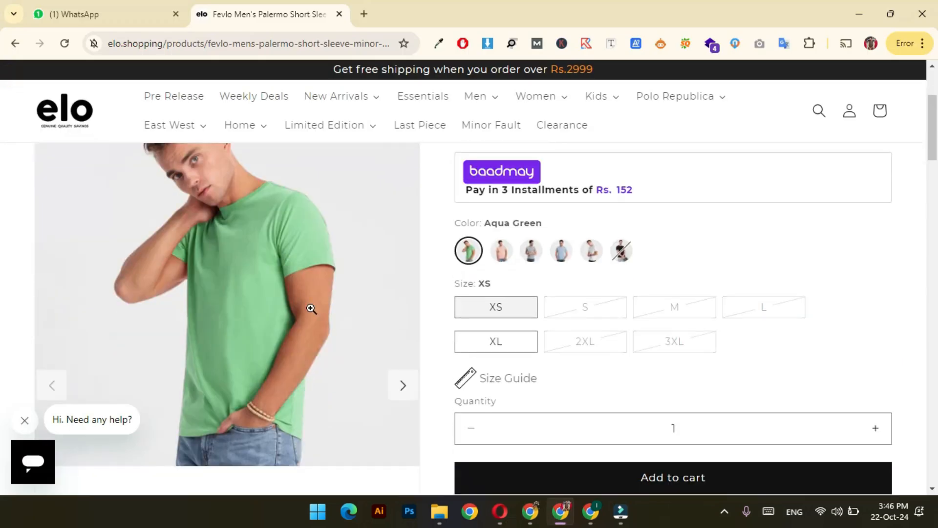
{"action": "scroll", "coordinate": [322, 343], "scroll_direction": "down", "scroll_amount": 2}
{"action": "left_click", "coordinate": [400, 386]}
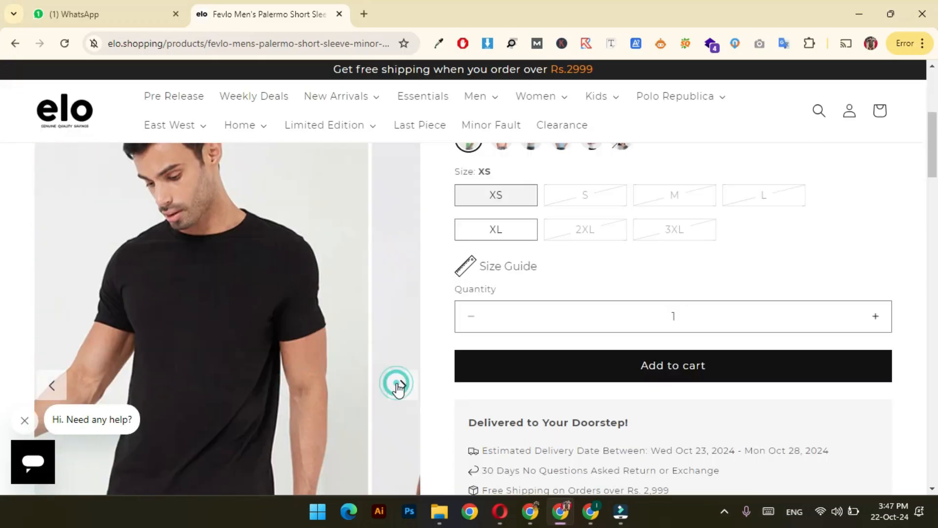
{"action": "left_click", "coordinate": [399, 386]}
{"action": "left_click", "coordinate": [400, 386]}
{"action": "scroll", "coordinate": [362, 268], "scroll_direction": "up", "scroll_amount": 4}
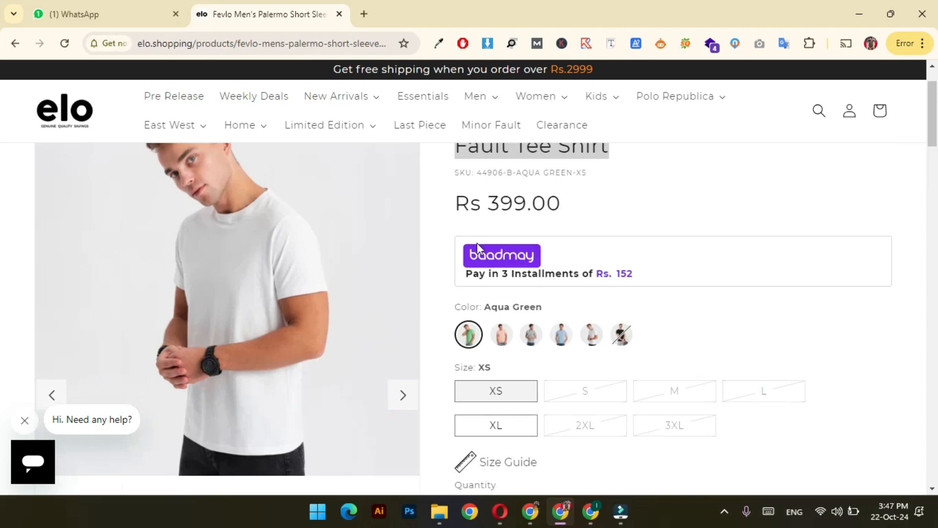
{"action": "scroll", "coordinate": [368, 244], "scroll_direction": "up", "scroll_amount": 1}
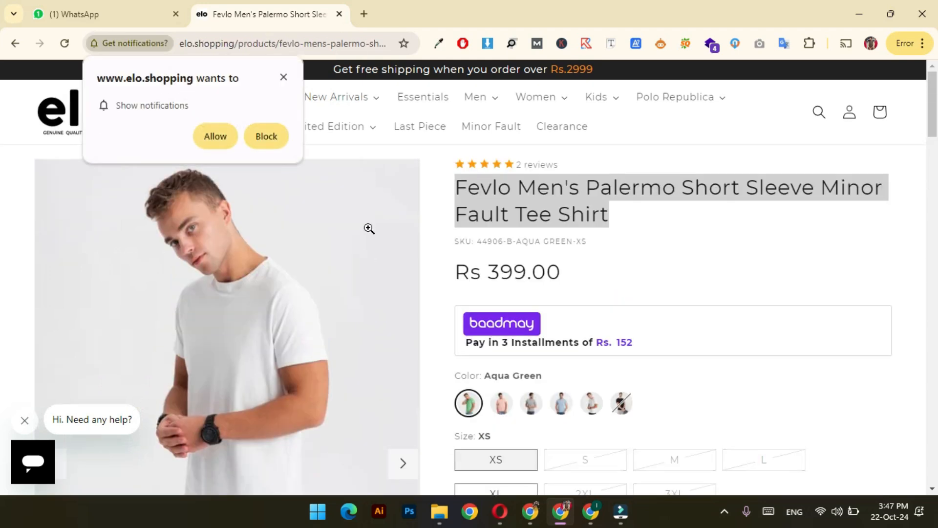
{"action": "left_click", "coordinate": [283, 77]}
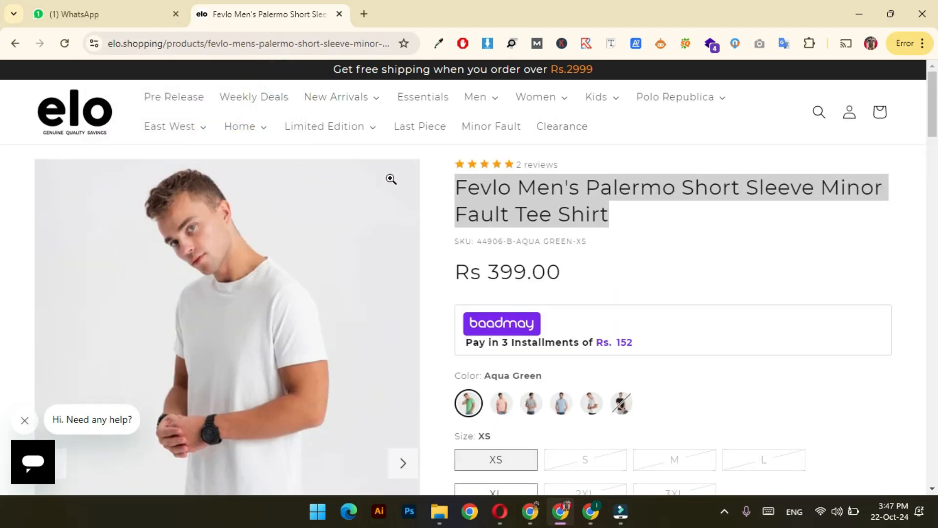
{"action": "left_click", "coordinate": [24, 420]}
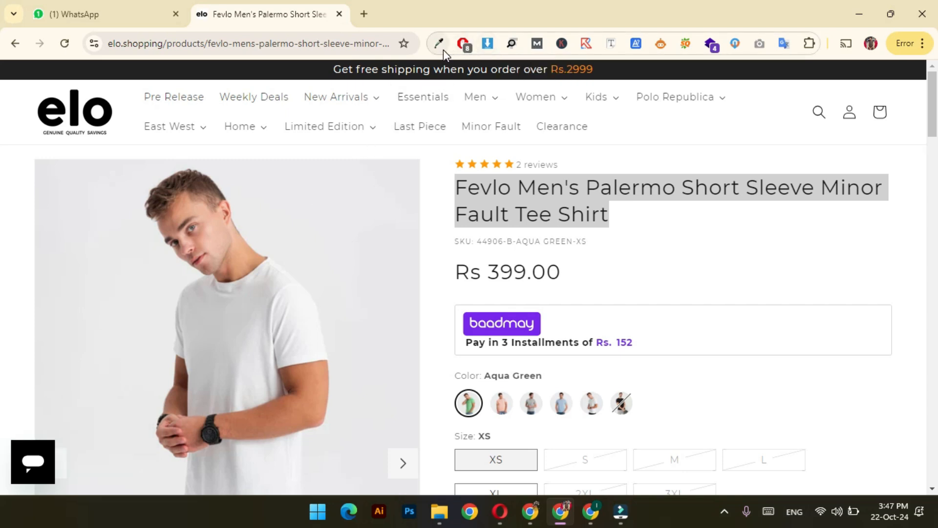
List the images on the elo product page with the image downloader extension and download the white tee's front-view photo.
{"action": "left_click", "coordinate": [487, 44]}
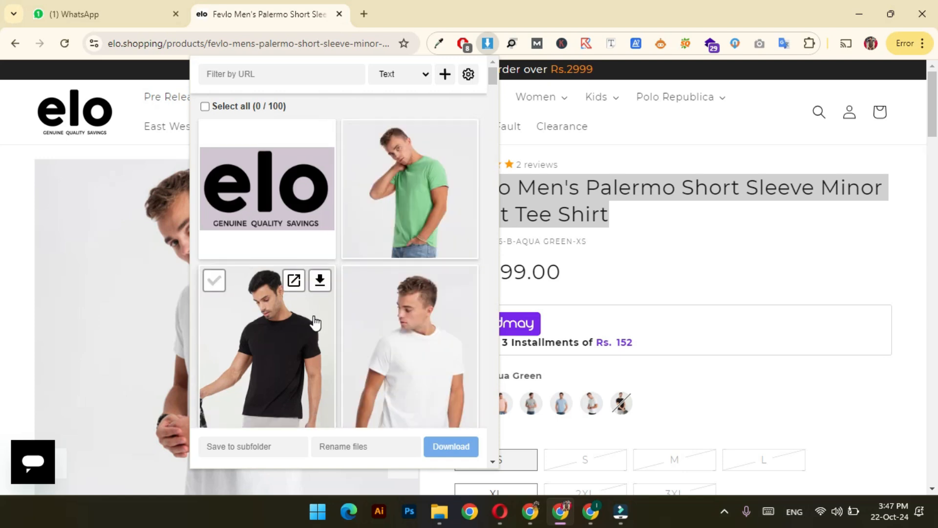
{"action": "scroll", "coordinate": [315, 313], "scroll_direction": "down", "scroll_amount": 3}
{"action": "scroll", "coordinate": [317, 313], "scroll_direction": "down", "scroll_amount": 1}
{"action": "scroll", "coordinate": [310, 286], "scroll_direction": "up", "scroll_amount": 2}
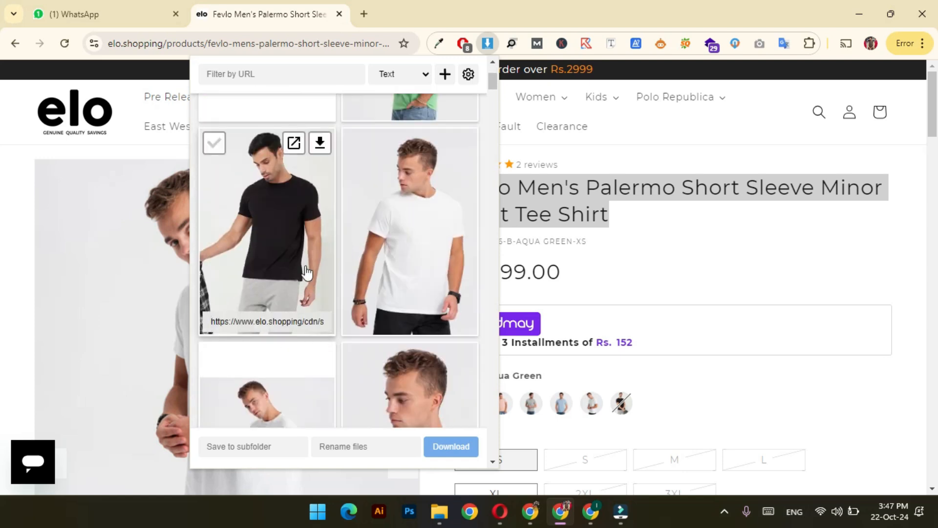
{"action": "scroll", "coordinate": [277, 212], "scroll_direction": "up", "scroll_amount": 1}
{"action": "scroll", "coordinate": [404, 266], "scroll_direction": "down", "scroll_amount": 3}
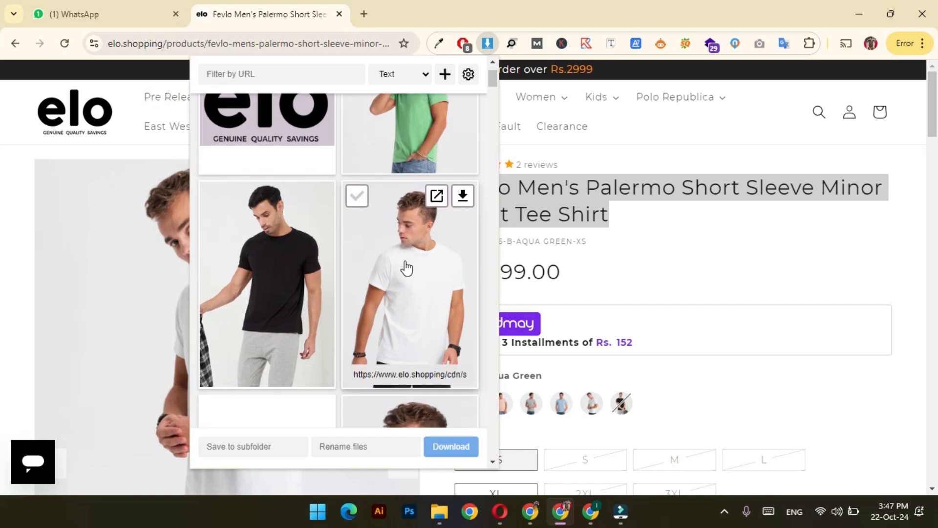
{"action": "scroll", "coordinate": [384, 304], "scroll_direction": "down", "scroll_amount": 1}
{"action": "scroll", "coordinate": [364, 283], "scroll_direction": "up", "scroll_amount": 3}
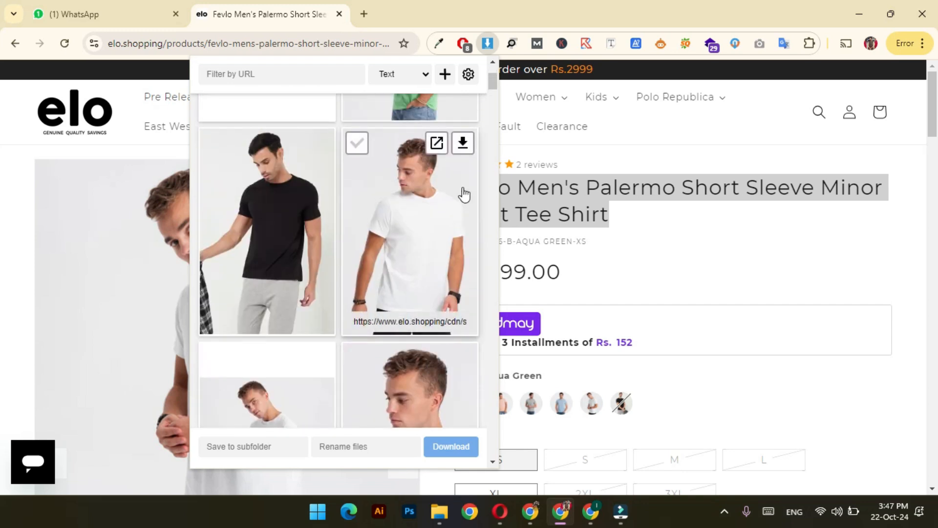
{"action": "left_click", "coordinate": [467, 148]}
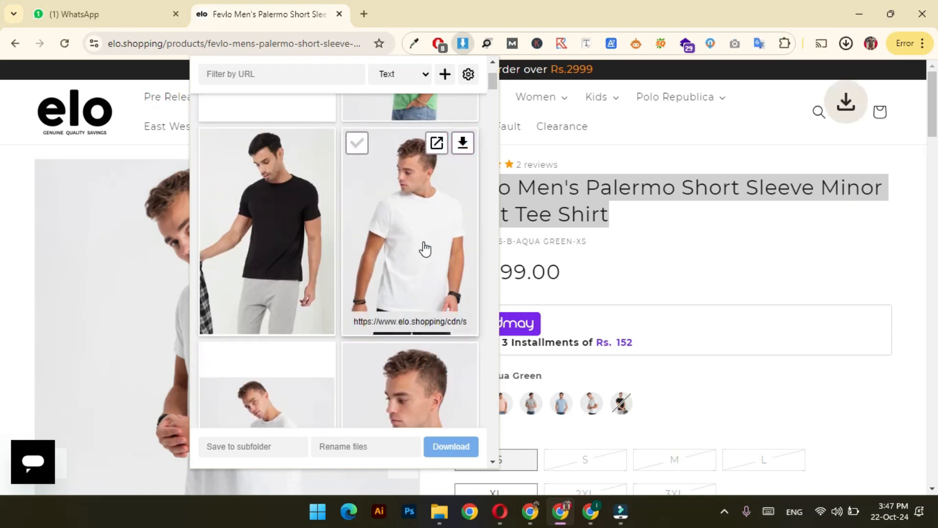
Download the close-up and back-view photos of the white tee shirt, and dismiss the image list.
{"action": "scroll", "coordinate": [424, 248], "scroll_direction": "down", "scroll_amount": 3}
{"action": "left_click", "coordinate": [468, 230]}
{"action": "scroll", "coordinate": [425, 272], "scroll_direction": "down", "scroll_amount": 4}
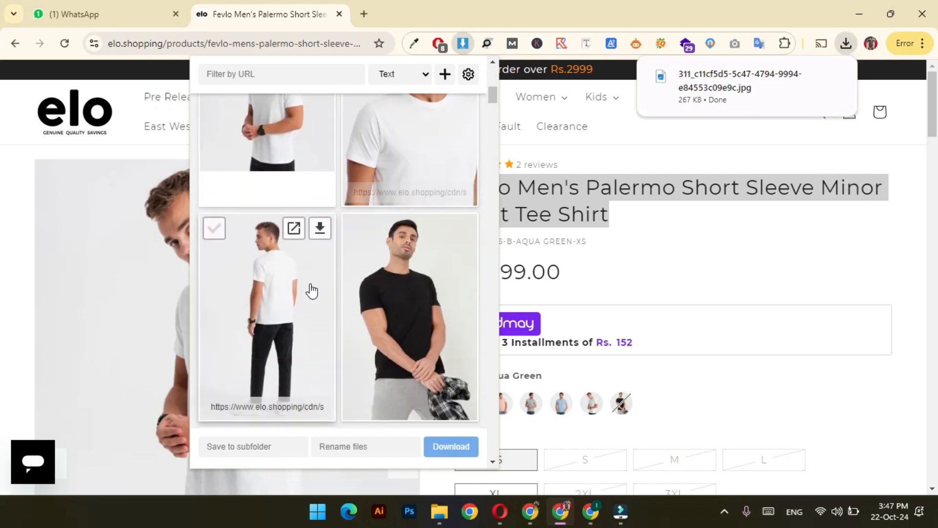
{"action": "left_click", "coordinate": [320, 228]}
{"action": "scroll", "coordinate": [386, 242], "scroll_direction": "down", "scroll_amount": 4}
{"action": "scroll", "coordinate": [405, 232], "scroll_direction": "up", "scroll_amount": 8}
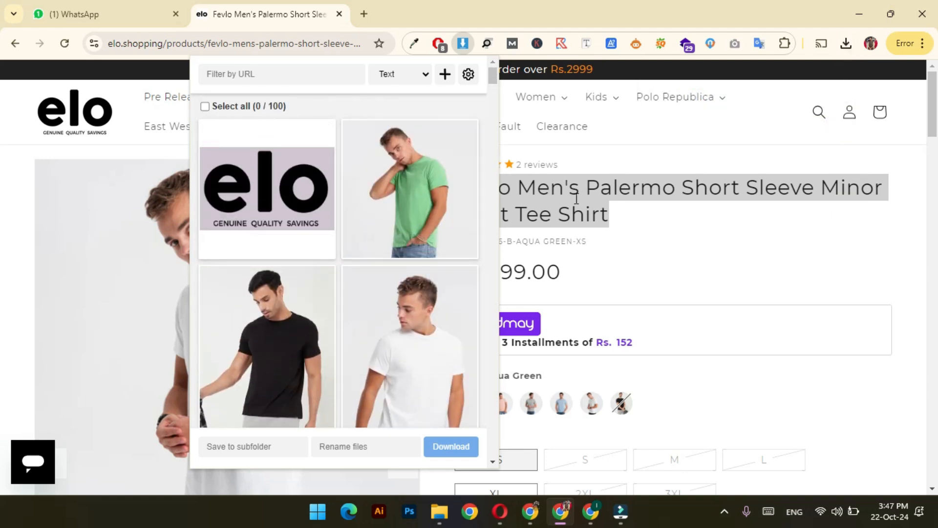
{"action": "left_click", "coordinate": [672, 227]}
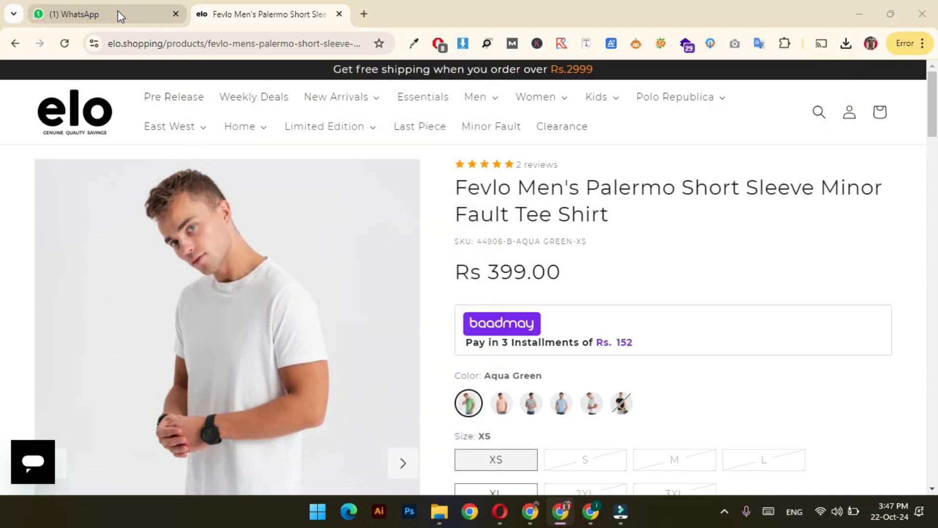
Switch to the new product in WordPress and start a file upload for its product image.
{"action": "key", "text": "alt+Tab"}
{"action": "scroll", "coordinate": [562, 318], "scroll_direction": "down", "scroll_amount": 2}
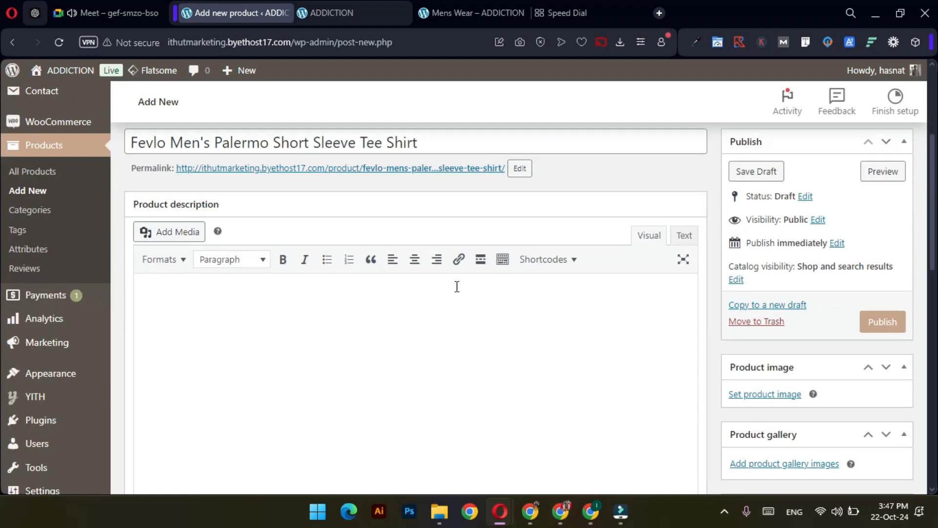
{"action": "scroll", "coordinate": [510, 281], "scroll_direction": "down", "scroll_amount": 2}
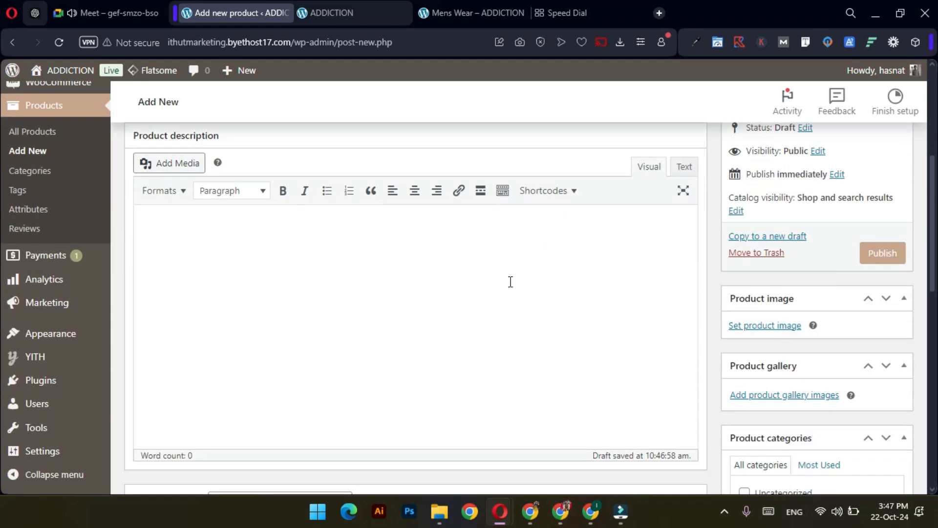
{"action": "left_click", "coordinate": [761, 330]}
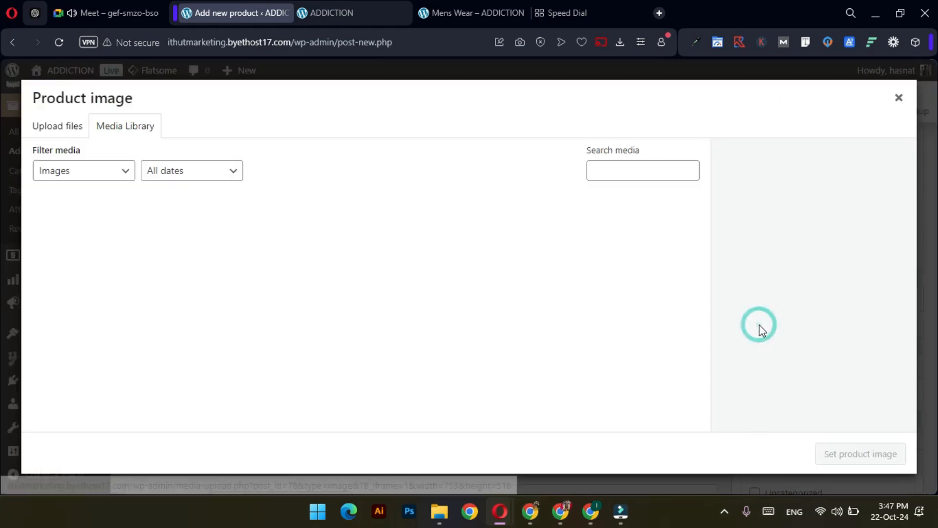
{"action": "left_click", "coordinate": [58, 139]}
{"action": "left_click", "coordinate": [446, 298]}
{"action": "left_click", "coordinate": [567, 354]}
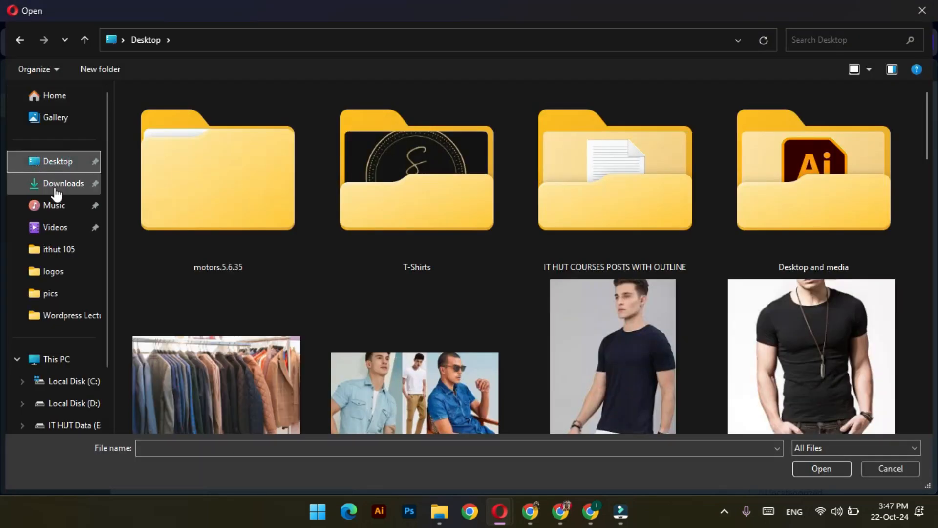
Upload the three white tee photos (918, the 81_545bd42e file and the 311_c11cf5d5 file) from the Downloads folder.
{"action": "scroll", "coordinate": [570, 219], "scroll_direction": "down", "scroll_amount": 3}
{"action": "left_click", "coordinate": [44, 179]}
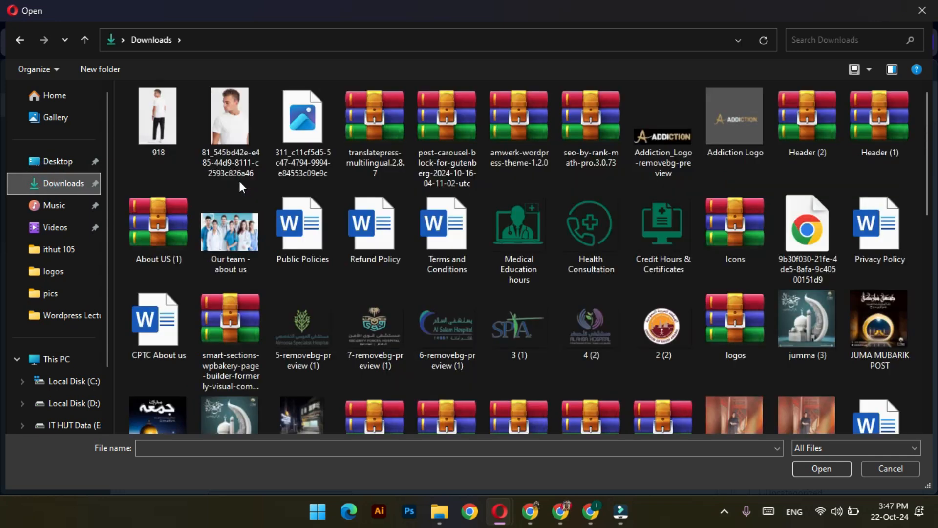
{"action": "left_click", "coordinate": [294, 128]}
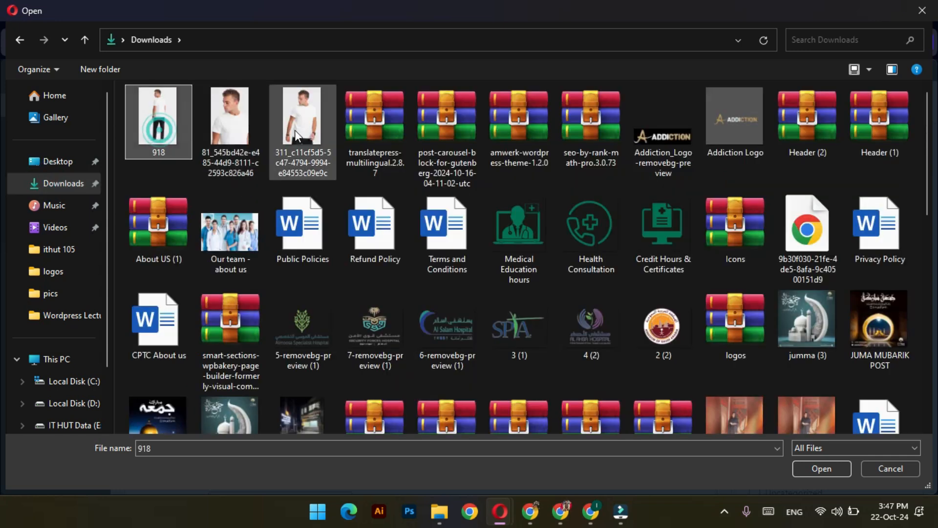
{"action": "left_click", "coordinate": [242, 147], "text": "ctrl"}
{"action": "left_click", "coordinate": [179, 135], "text": "ctrl"}
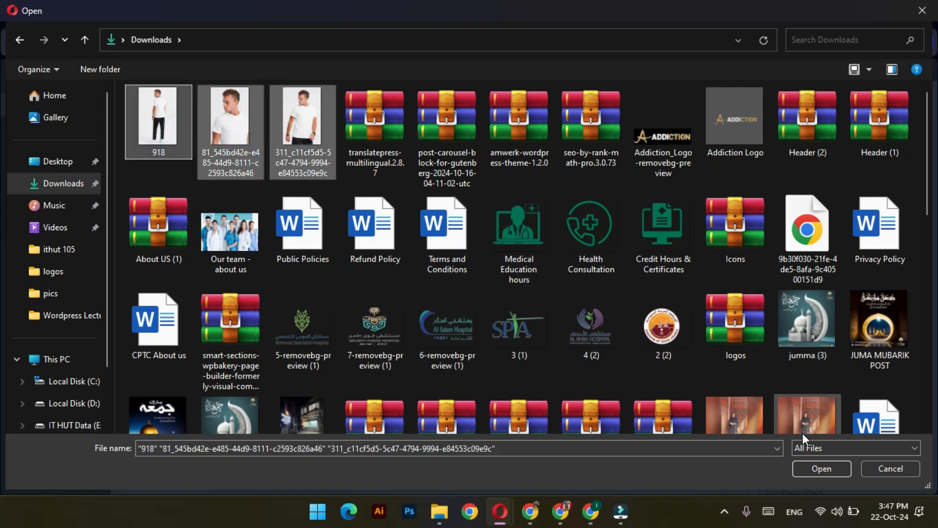
{"action": "left_click", "coordinate": [825, 467]}
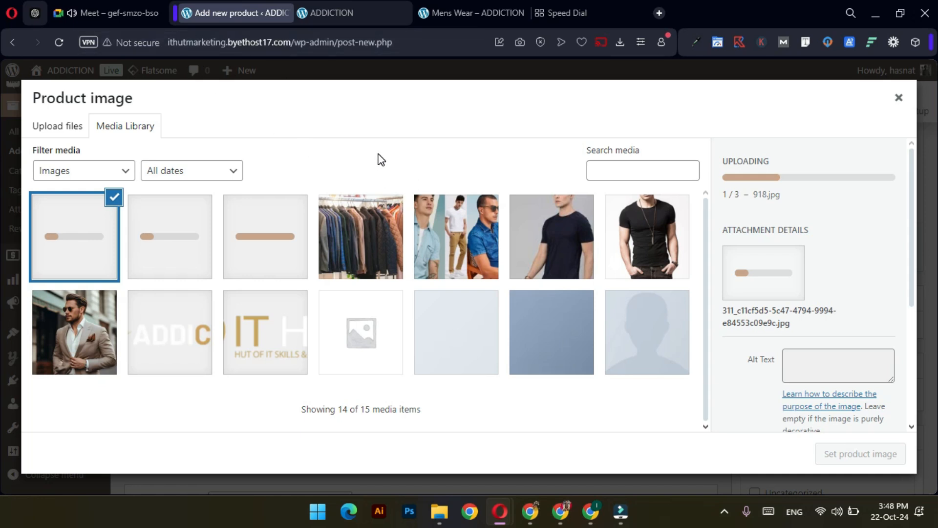
{"action": "left_click", "coordinate": [240, 242]}
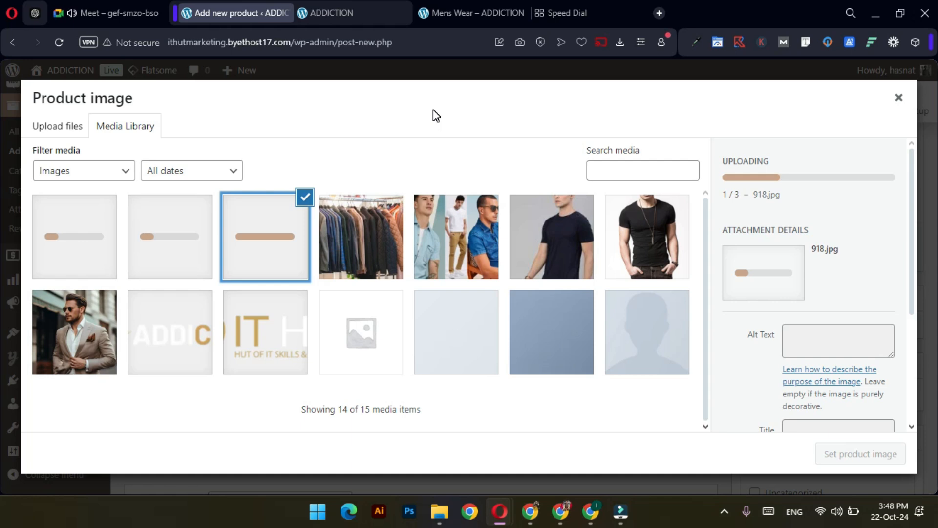
{"action": "left_click", "coordinate": [725, 511]}
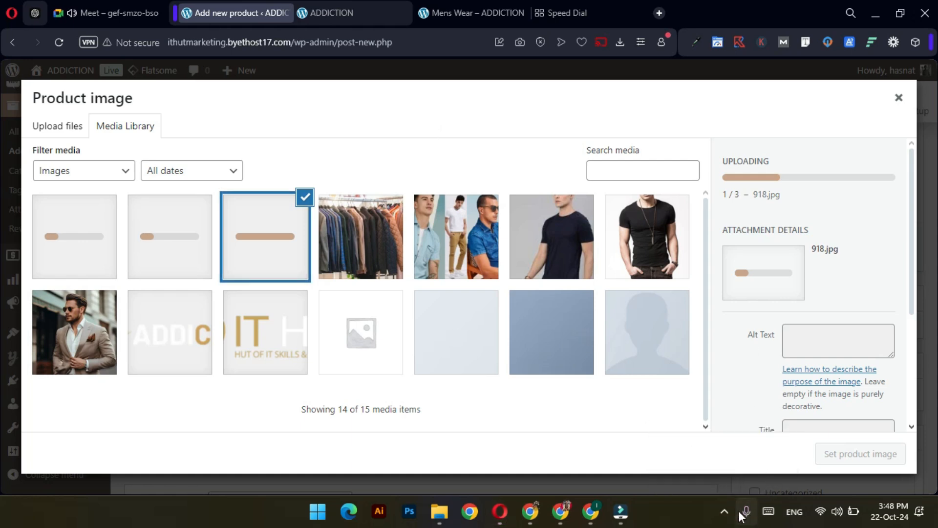
{"action": "left_click", "coordinate": [726, 515]}
{"action": "left_click", "coordinate": [726, 515]}
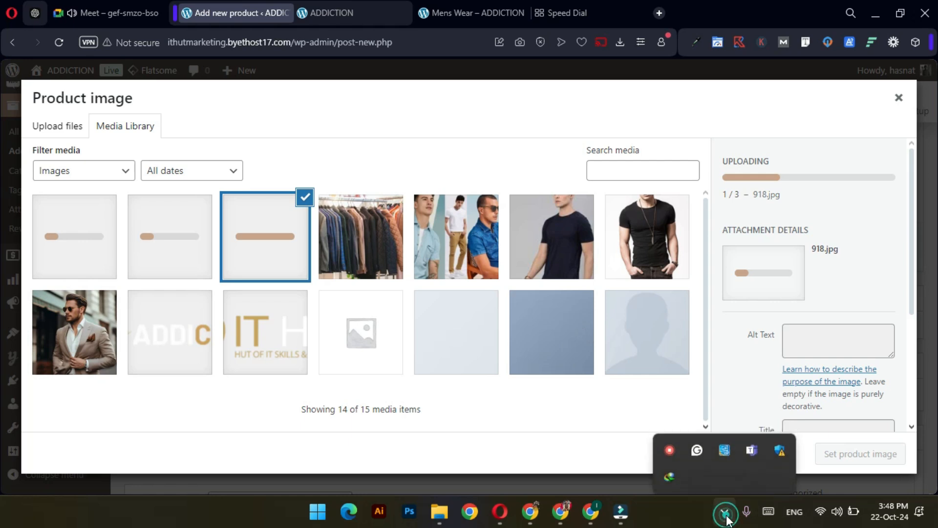
{"action": "left_click", "coordinate": [612, 429]}
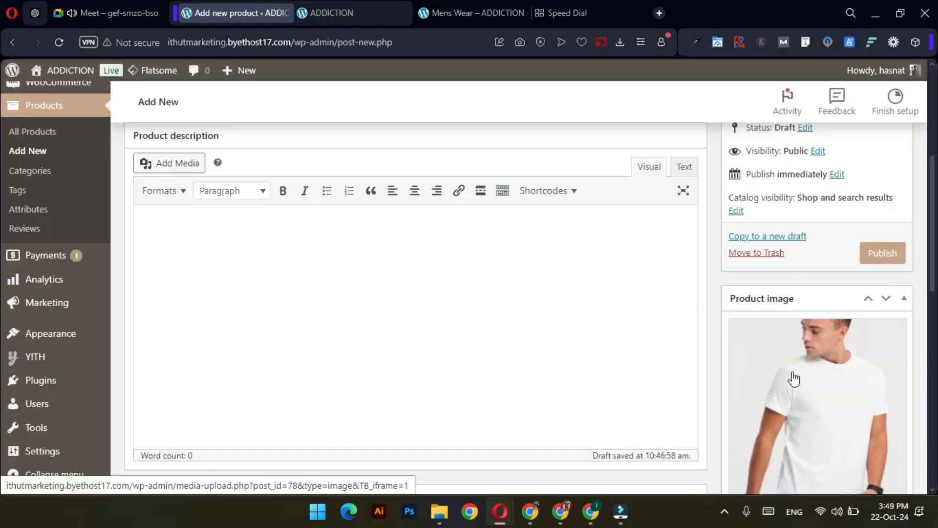
Add the white tee's back-view and close-up photos from the media library to the product gallery.
{"action": "scroll", "coordinate": [829, 391], "scroll_direction": "down", "scroll_amount": 3}
{"action": "scroll", "coordinate": [811, 332], "scroll_direction": "down", "scroll_amount": 3}
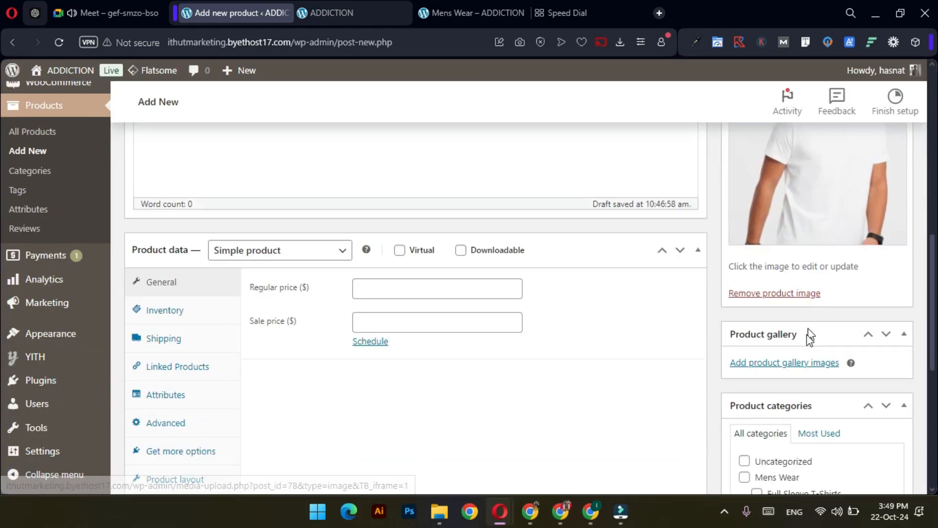
{"action": "left_click", "coordinate": [768, 342]}
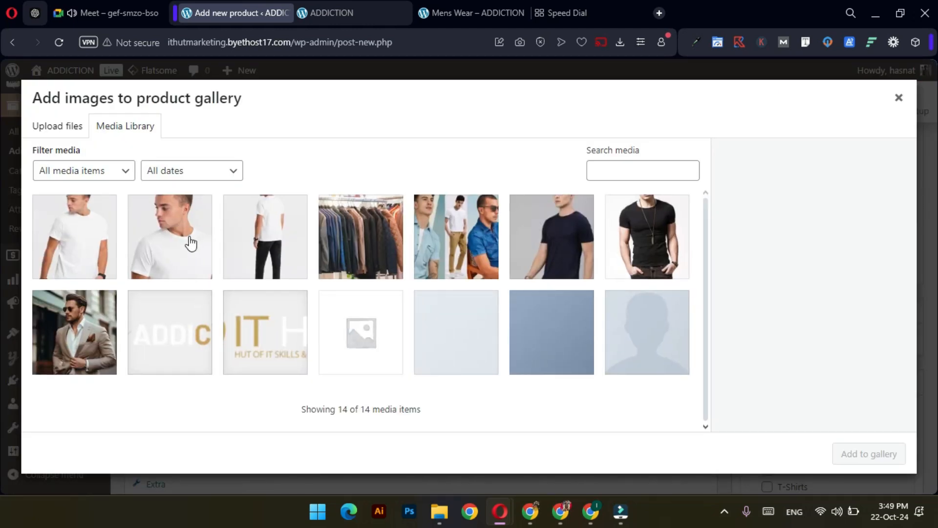
{"action": "left_click", "coordinate": [166, 246]}
{"action": "left_click", "coordinate": [204, 248]}
{"action": "left_click", "coordinate": [264, 248]}
{"action": "left_click", "coordinate": [198, 251]}
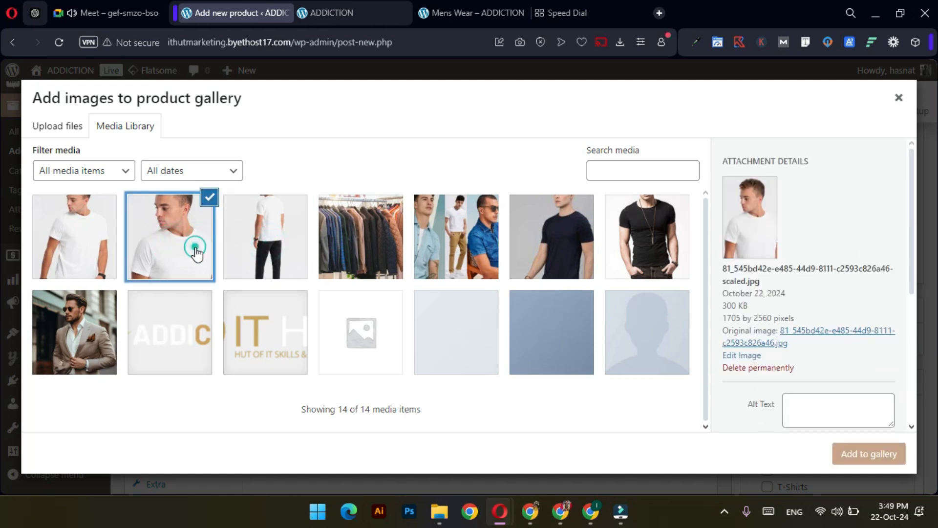
{"action": "left_click", "coordinate": [264, 254]}
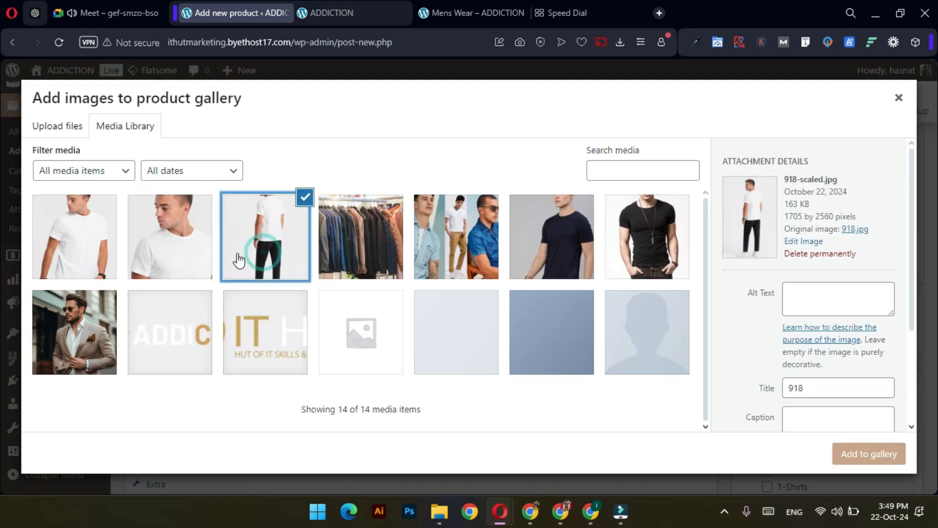
{"action": "left_click", "coordinate": [192, 253]}
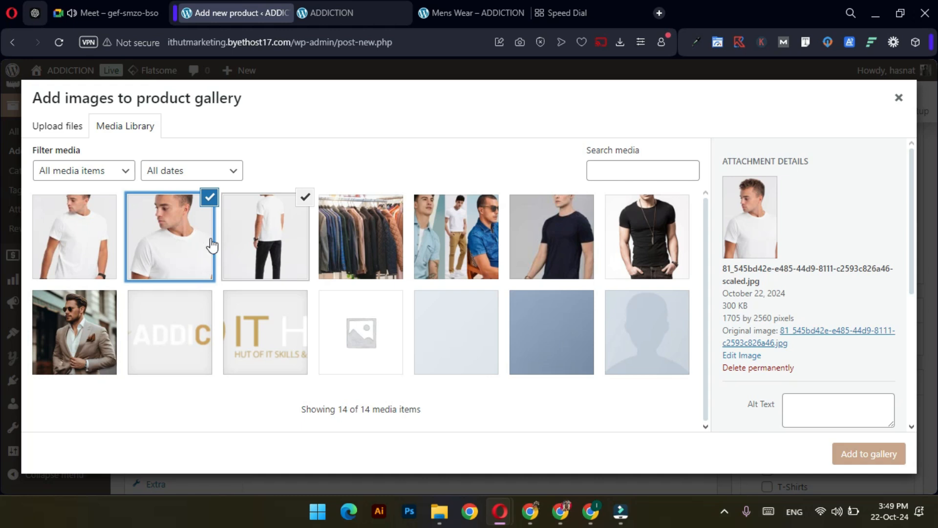
{"action": "left_click", "coordinate": [856, 455]}
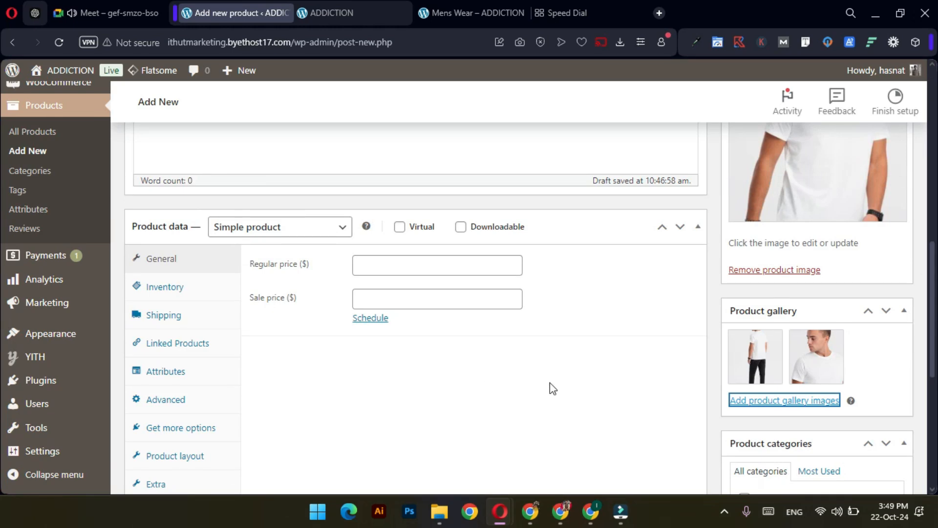
Assign the product to the Mens Wear, Full Sleeve T-Shirts and T-Shirts categories.
{"action": "scroll", "coordinate": [552, 388], "scroll_direction": "down", "scroll_amount": 3}
{"action": "scroll", "coordinate": [831, 372], "scroll_direction": "down", "scroll_amount": 2}
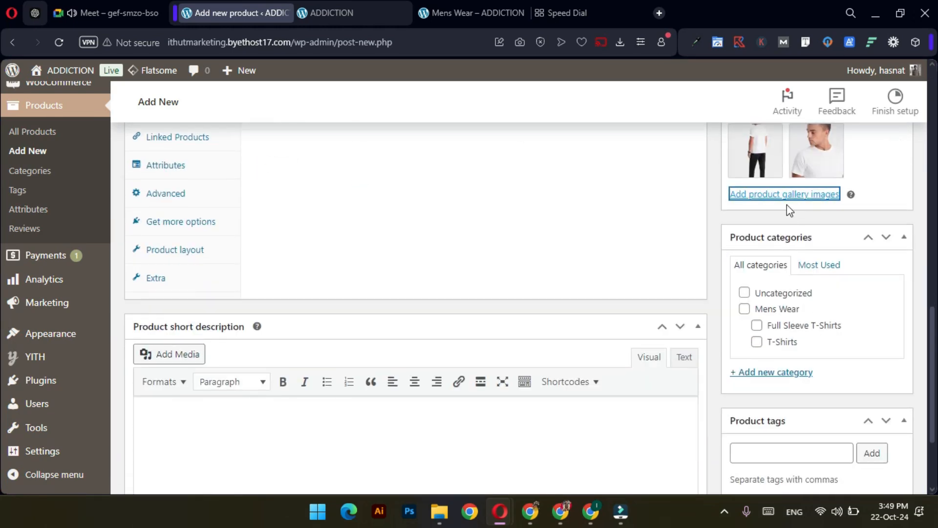
{"action": "left_click", "coordinate": [744, 309]}
{"action": "left_click", "coordinate": [757, 325]}
{"action": "left_click", "coordinate": [756, 342]}
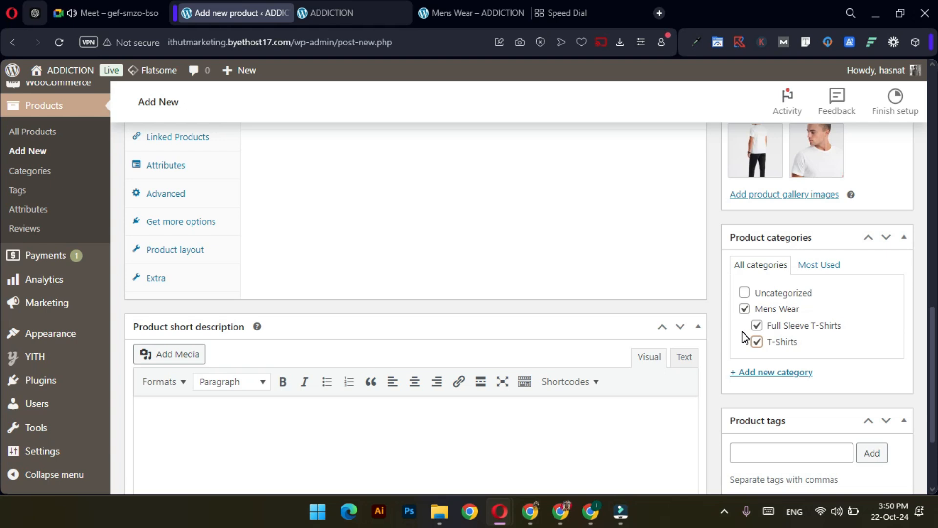
Set the product's regular price to 1000 and its sale price to 899.
{"action": "scroll", "coordinate": [731, 376], "scroll_direction": "up", "scroll_amount": 5}
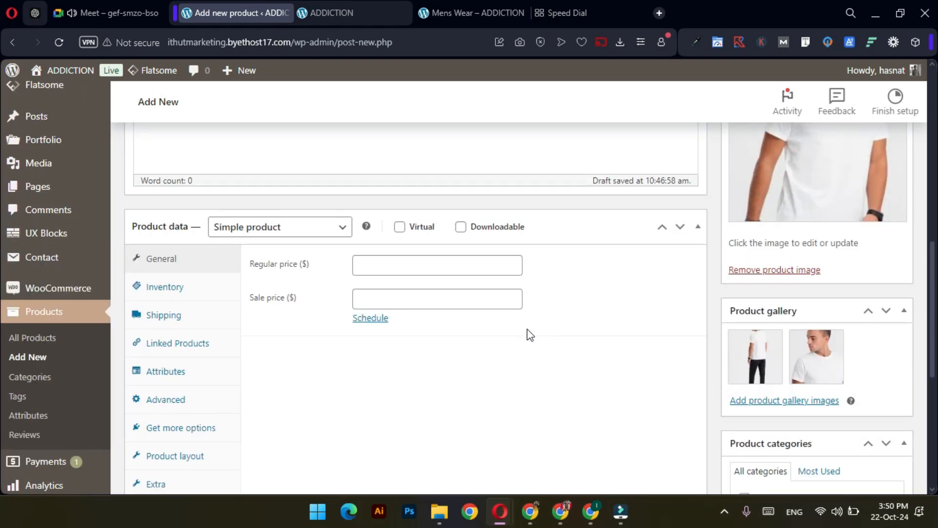
{"action": "left_click", "coordinate": [388, 266]}
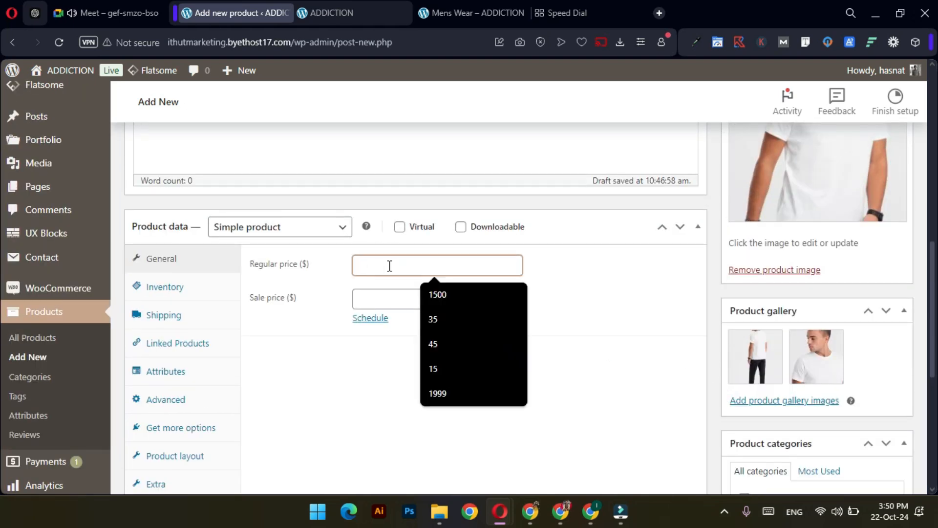
{"action": "type", "text": "1000"}
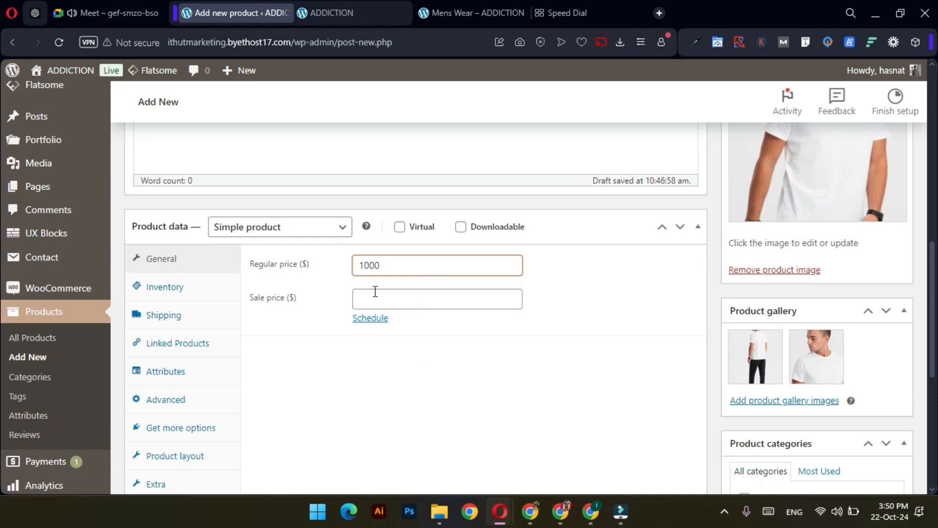
{"action": "left_click", "coordinate": [375, 292]}
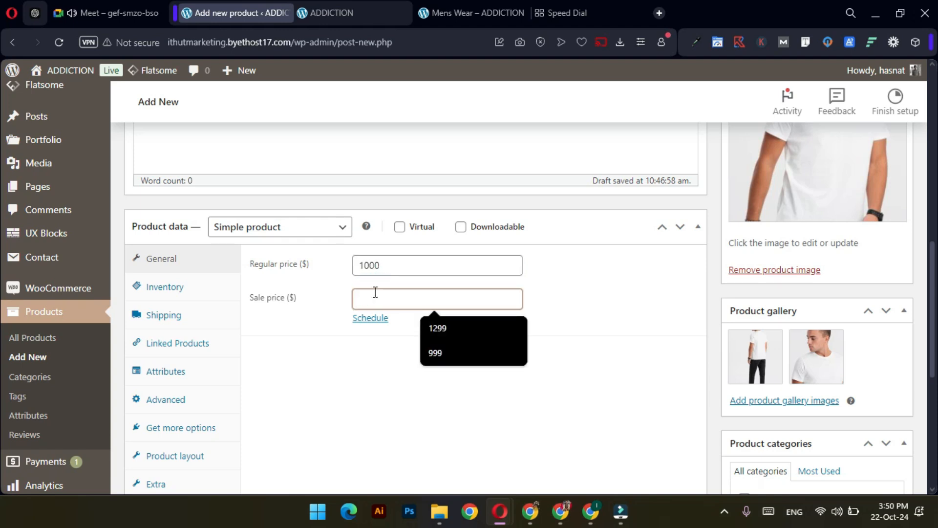
{"action": "type", "text": "8999"}
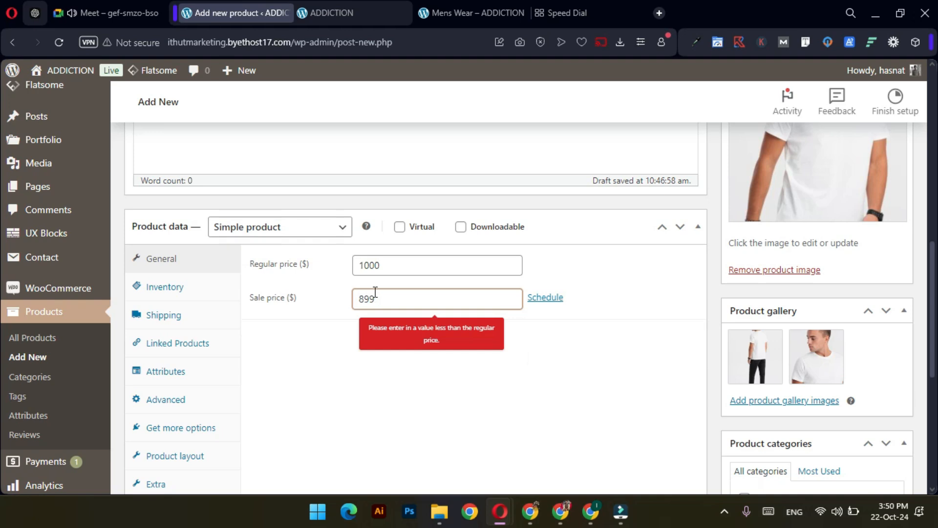
{"action": "left_click", "coordinate": [382, 344]}
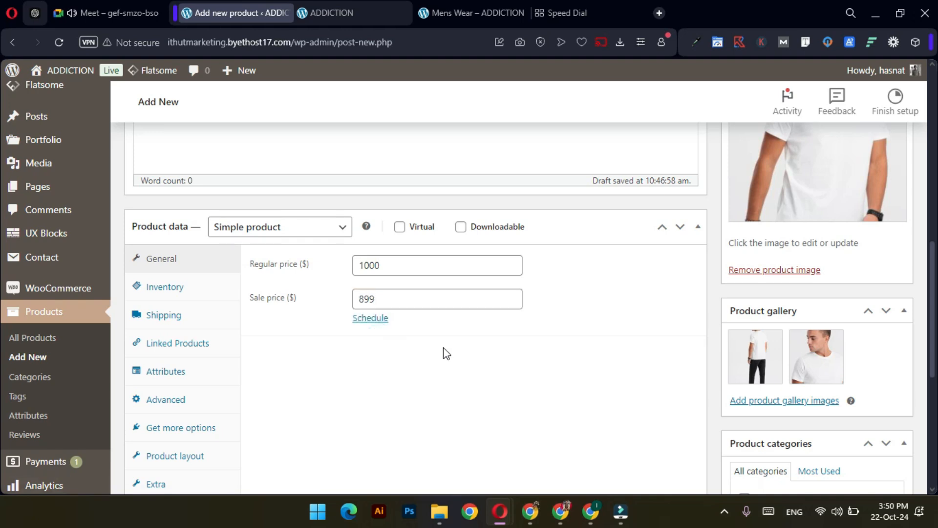
Set the product's SKU to TEE001 in its inventory data.
{"action": "left_click", "coordinate": [190, 286]}
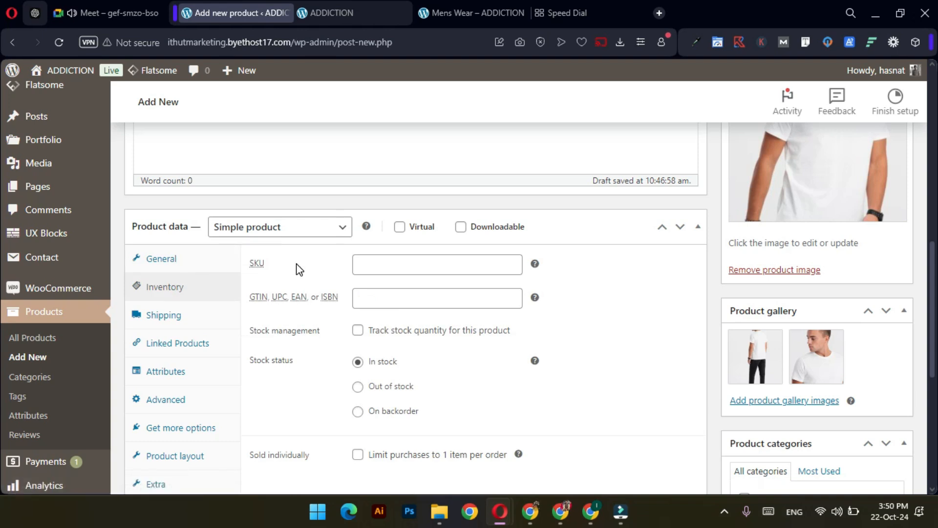
{"action": "double_click", "coordinate": [255, 266]}
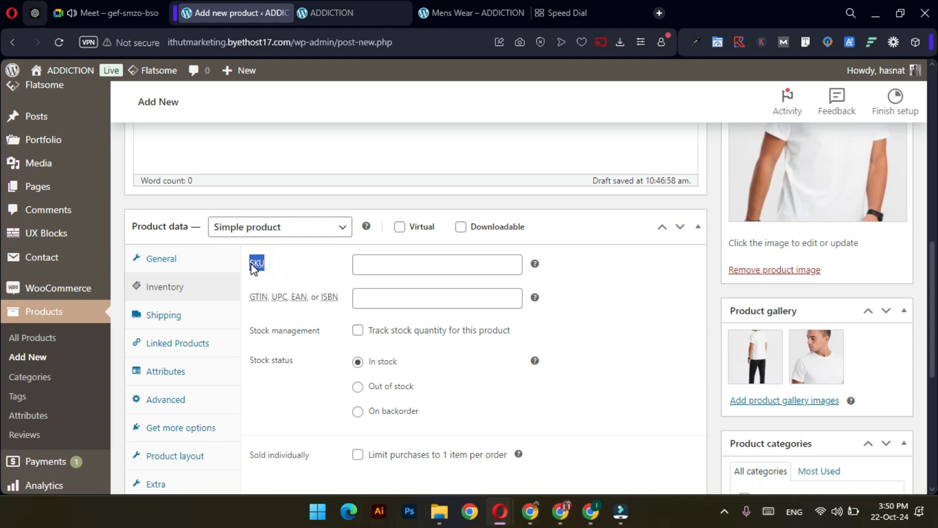
{"action": "left_click", "coordinate": [295, 266]}
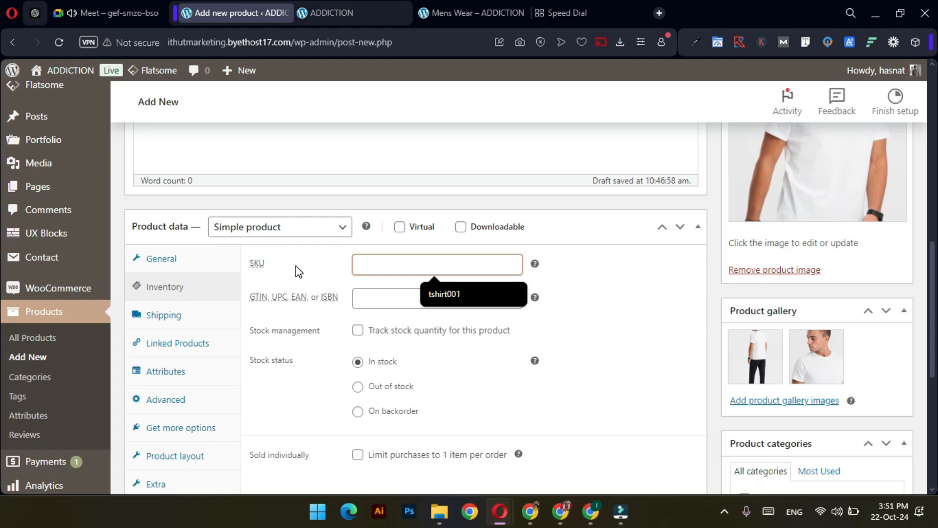
{"action": "type", "text": "TEE001"}
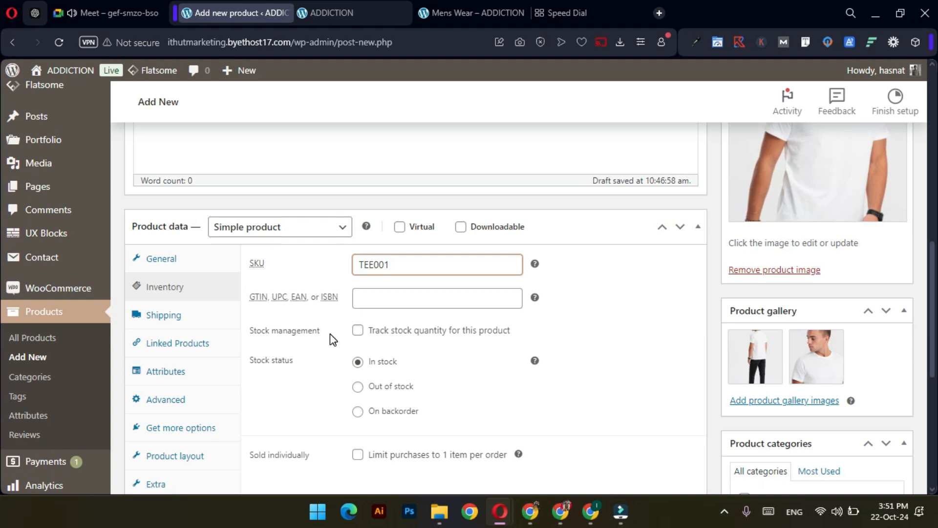
Enable stock quantity tracking for the product and set its quantity to 40.
{"action": "scroll", "coordinate": [332, 338], "scroll_direction": "down", "scroll_amount": 2}
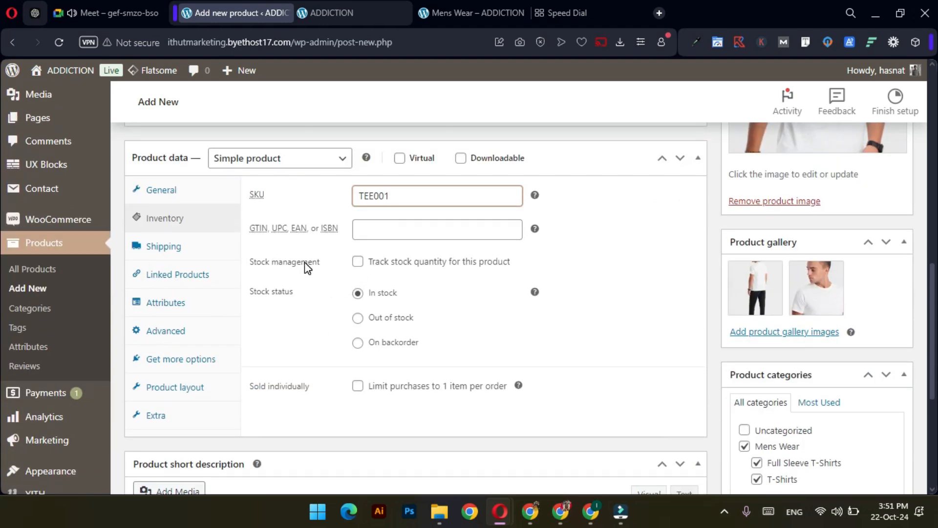
{"action": "left_click", "coordinate": [358, 261]}
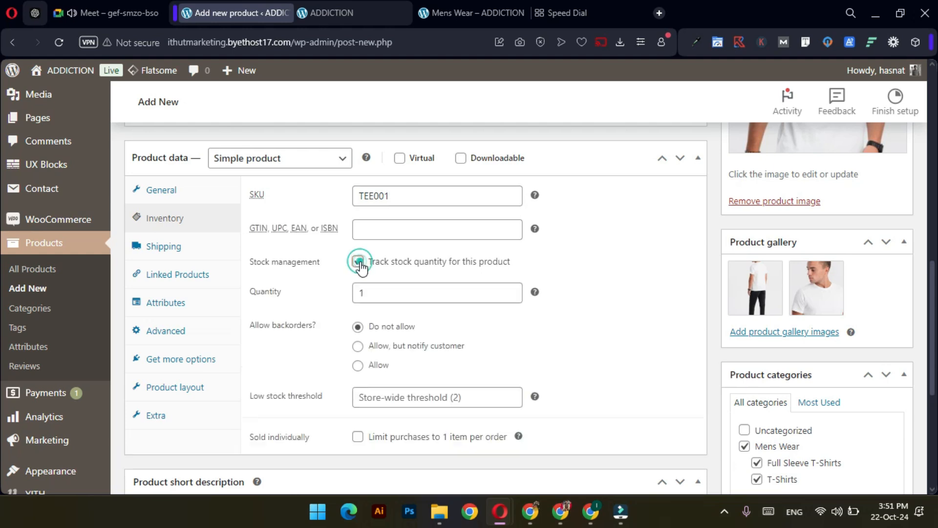
{"action": "left_click", "coordinate": [379, 292]}
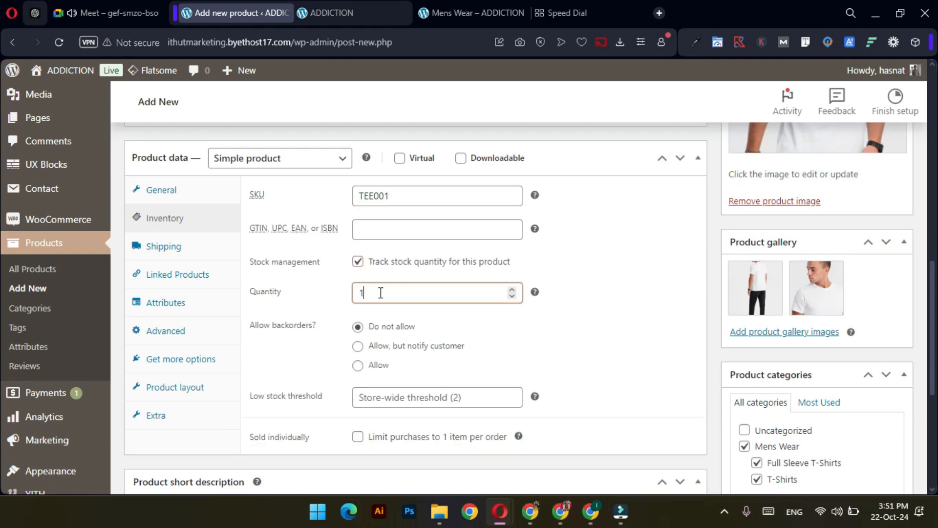
{"action": "double_click", "coordinate": [381, 292]}
{"action": "type", "text": "40"}
{"action": "left_click", "coordinate": [588, 277]}
{"action": "scroll", "coordinate": [302, 330], "scroll_direction": "down", "scroll_amount": 1}
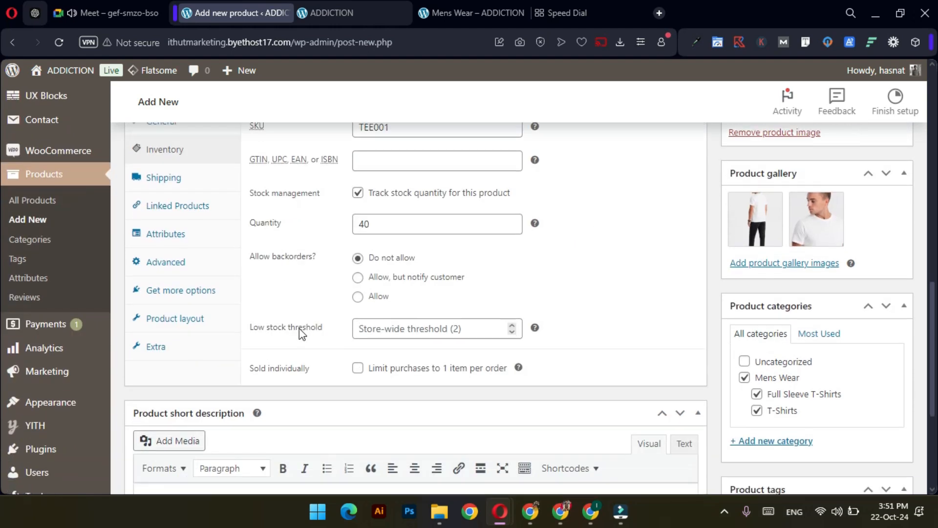
Set the product's backorders option to Allow.
{"action": "scroll", "coordinate": [315, 266], "scroll_direction": "down", "scroll_amount": 1}
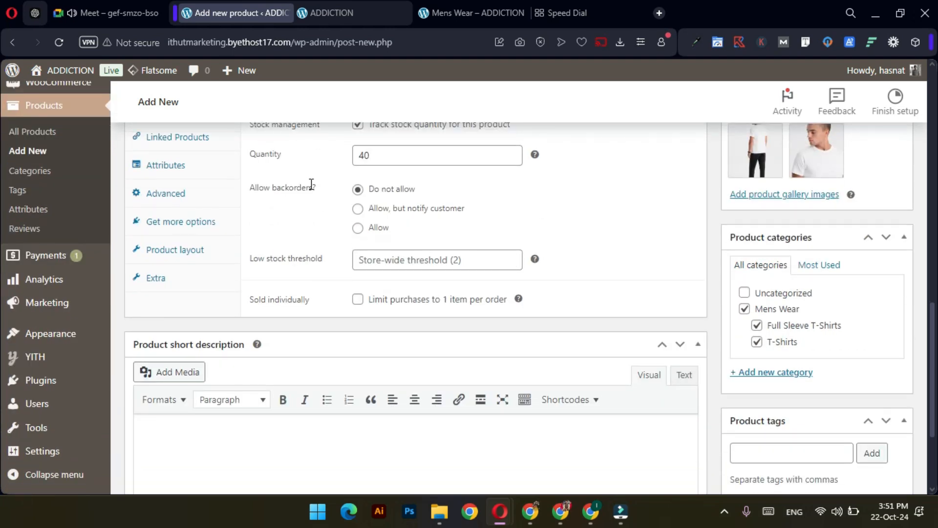
{"action": "left_click", "coordinate": [357, 228]}
{"action": "scroll", "coordinate": [426, 256], "scroll_direction": "up", "scroll_amount": 3}
{"action": "scroll", "coordinate": [434, 264], "scroll_direction": "down", "scroll_amount": 1}
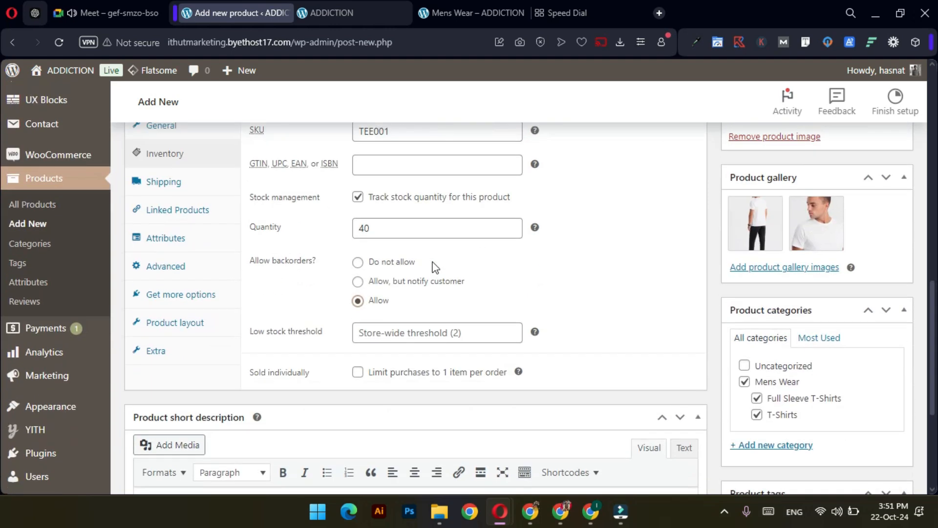
{"action": "scroll", "coordinate": [247, 318], "scroll_direction": "up", "scroll_amount": 2}
{"action": "scroll", "coordinate": [298, 320], "scroll_direction": "down", "scroll_amount": 1}
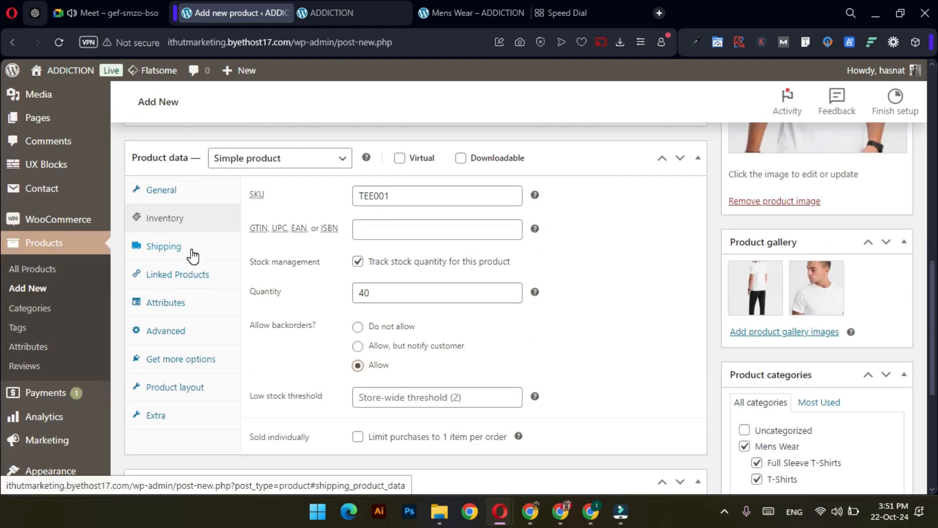
{"action": "left_click", "coordinate": [193, 248]}
{"action": "left_click", "coordinate": [178, 273]}
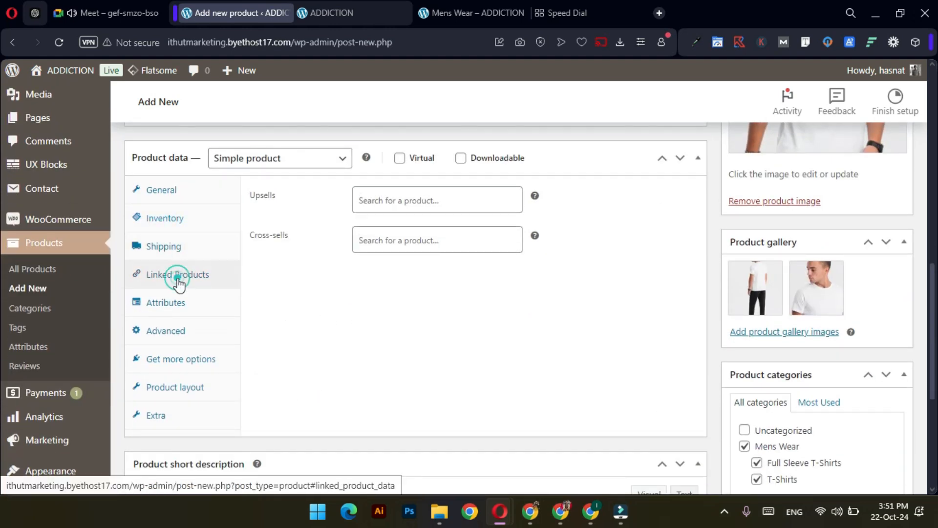
{"action": "left_click", "coordinate": [184, 301]}
{"action": "left_click", "coordinate": [161, 190]}
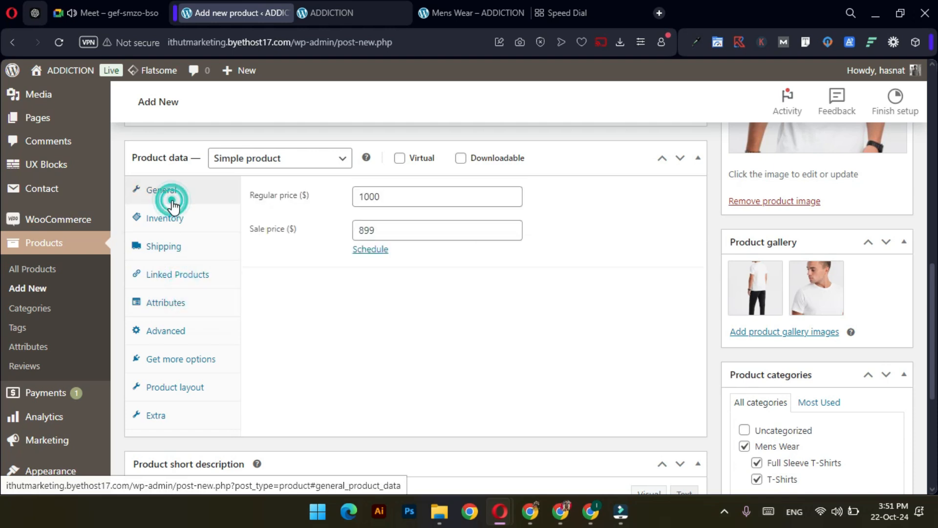
{"action": "scroll", "coordinate": [601, 337], "scroll_direction": "down", "scroll_amount": 3}
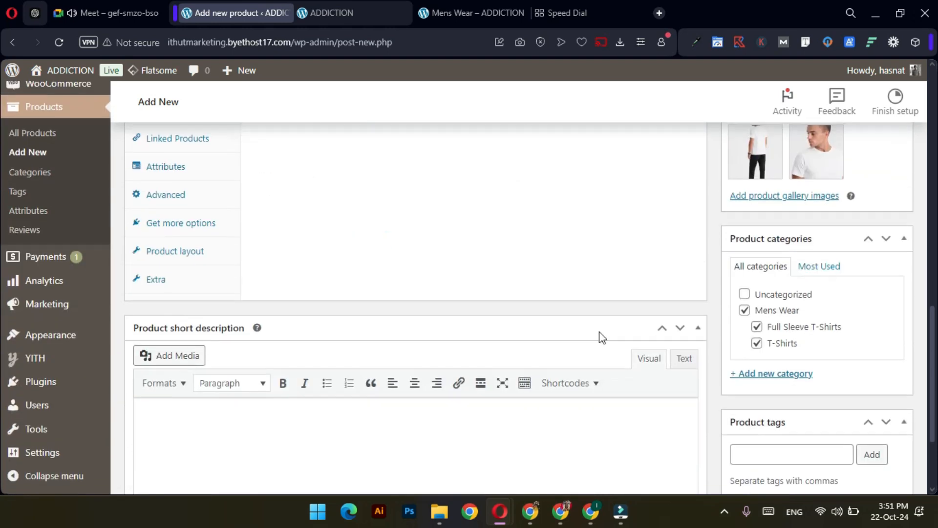
{"action": "scroll", "coordinate": [601, 332], "scroll_direction": "up", "scroll_amount": 10}
{"action": "left_click", "coordinate": [236, 320]}
{"action": "scroll", "coordinate": [305, 320], "scroll_direction": "down", "scroll_amount": 10}
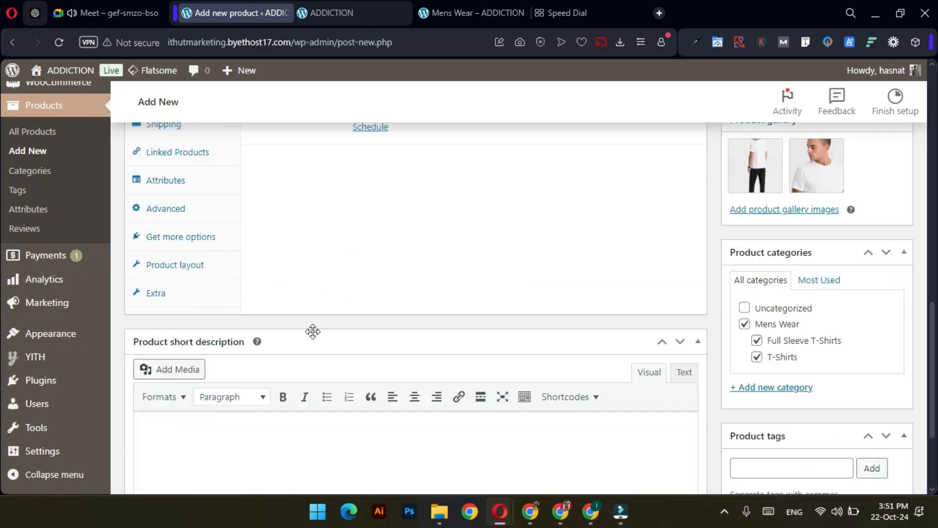
Switch to the elo product page in Chrome and look for the Fevlo Men's Palermo tee's feature list to use as short description.
{"action": "left_click", "coordinate": [326, 321]}
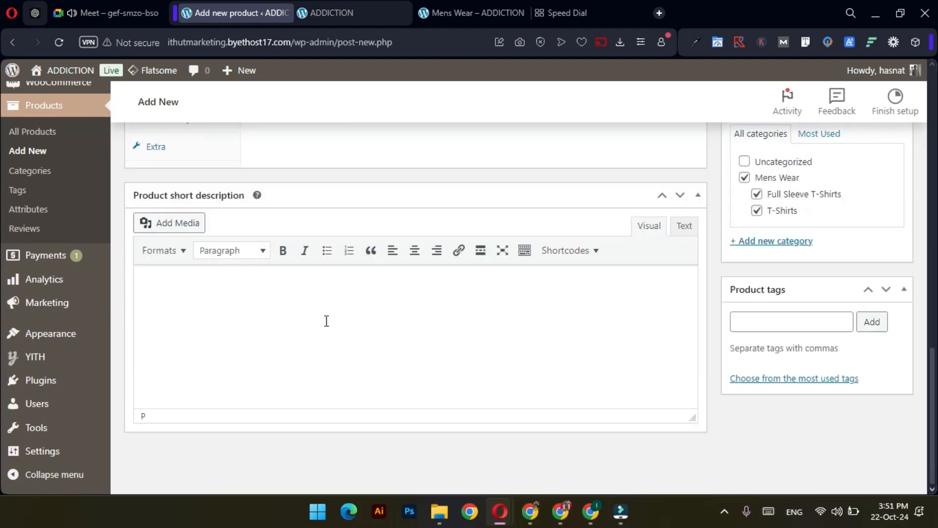
{"action": "left_click", "coordinate": [452, 20]}
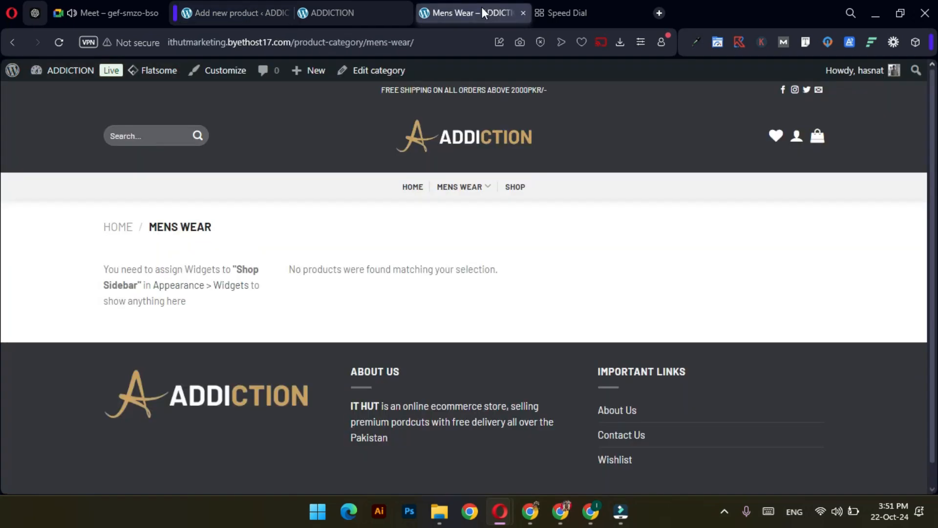
{"action": "left_click", "coordinate": [562, 8]}
{"action": "left_click", "coordinate": [448, 5]}
{"action": "left_click", "coordinate": [373, 5]}
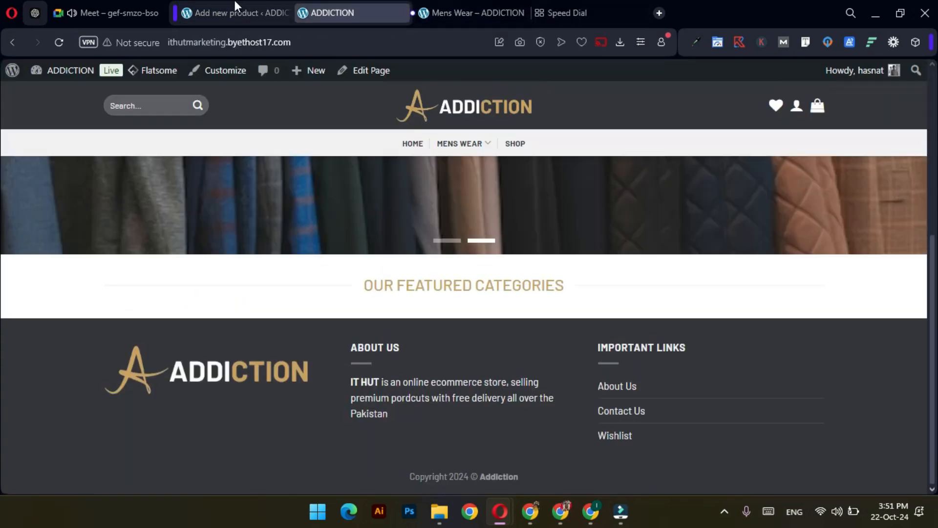
{"action": "left_click", "coordinate": [234, 11]}
{"action": "key", "text": "alt+Tab"}
{"action": "scroll", "coordinate": [588, 224], "scroll_direction": "down", "scroll_amount": 8}
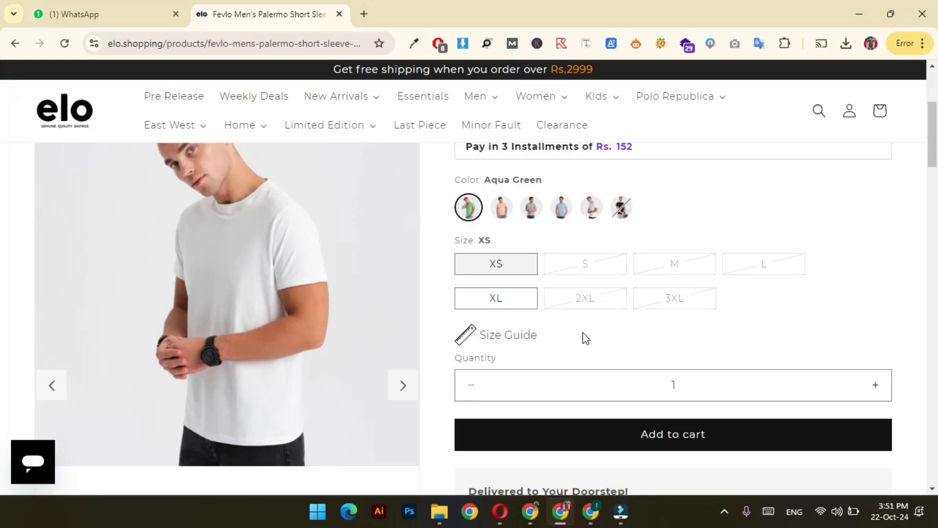
{"action": "scroll", "coordinate": [606, 352], "scroll_direction": "down", "scroll_amount": 10}
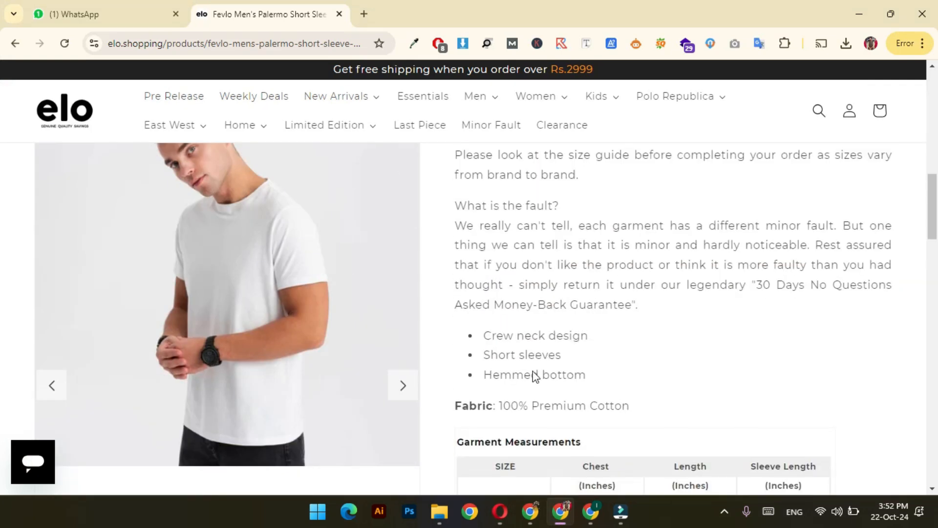
{"action": "scroll", "coordinate": [659, 336], "scroll_direction": "down", "scroll_amount": 5}
{"action": "scroll", "coordinate": [559, 363], "scroll_direction": "down", "scroll_amount": 3}
{"action": "scroll", "coordinate": [340, 363], "scroll_direction": "up", "scroll_amount": 3}
{"action": "scroll", "coordinate": [621, 279], "scroll_direction": "up", "scroll_amount": 15}
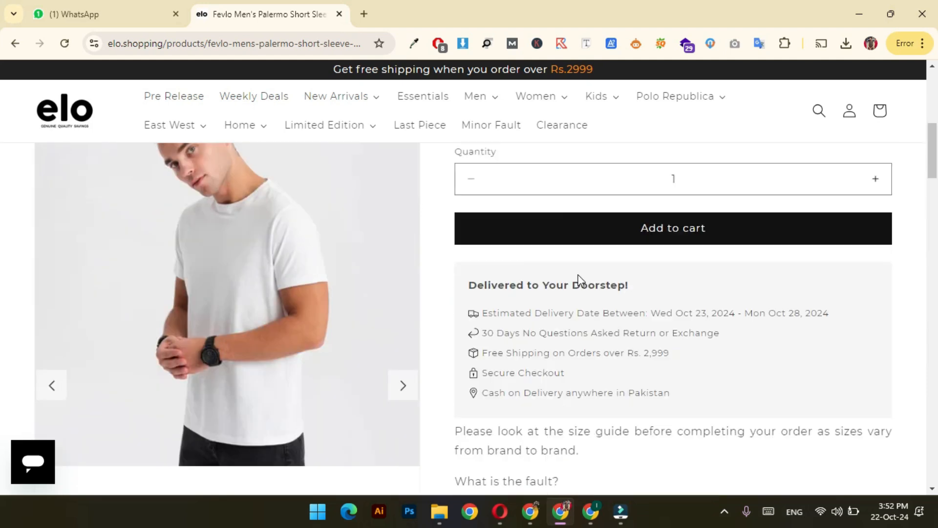
{"action": "scroll", "coordinate": [567, 262], "scroll_direction": "down", "scroll_amount": 10}
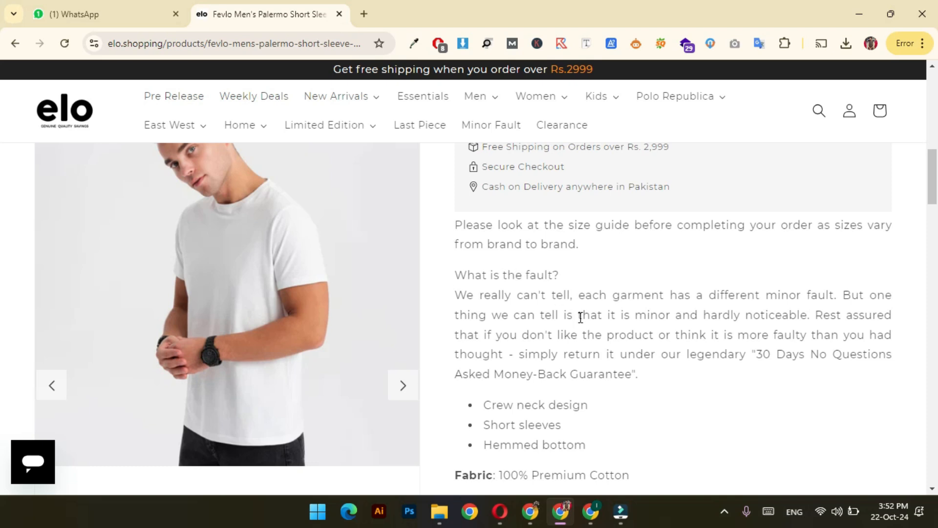
{"action": "scroll", "coordinate": [581, 318], "scroll_direction": "down", "scroll_amount": 1}
Copy the Crew neck design, Short sleeves and Hemmed bottom bullets from the elo page into the product's short description.
{"action": "left_click_drag", "start_coordinate": [590, 376], "coordinate": [457, 337]}
{"action": "key", "text": "ctrl+c"}
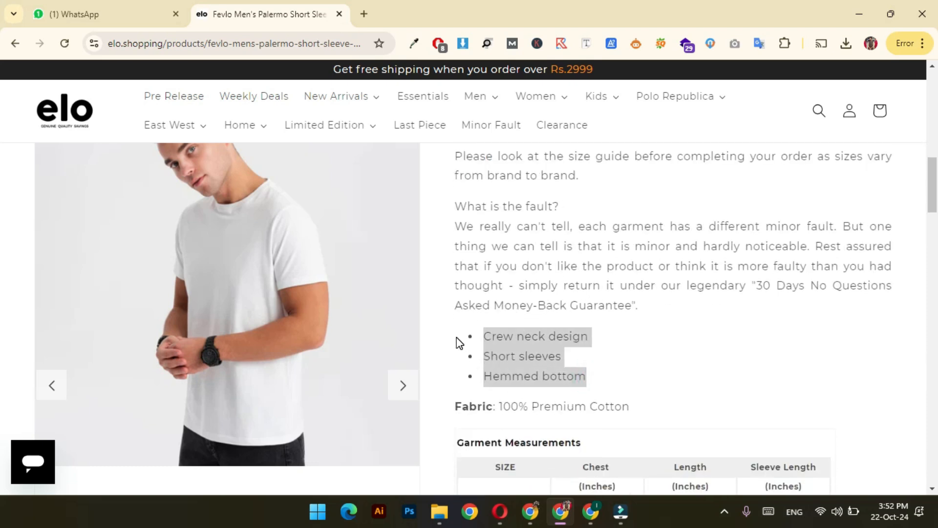
{"action": "key", "text": "alt+Tab"}
{"action": "key", "text": "ctrl+v"}
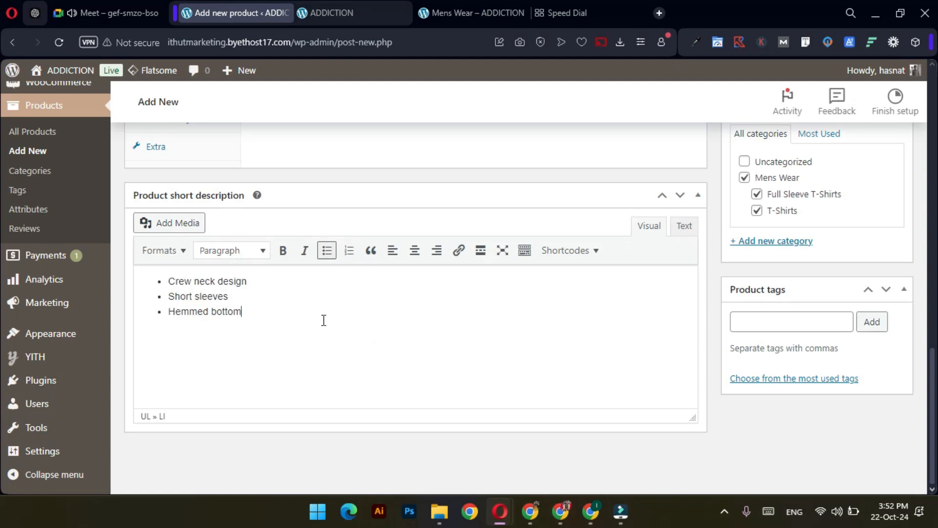
Copy the elo page's text, from the size guide note through the garment measurements, into the main product description.
{"action": "key", "text": "alt+Tab"}
{"action": "scroll", "coordinate": [489, 317], "scroll_direction": "up", "scroll_amount": 3}
{"action": "scroll", "coordinate": [469, 342], "scroll_direction": "down", "scroll_amount": 1}
{"action": "left_click_drag", "start_coordinate": [457, 295], "coordinate": [698, 422]}
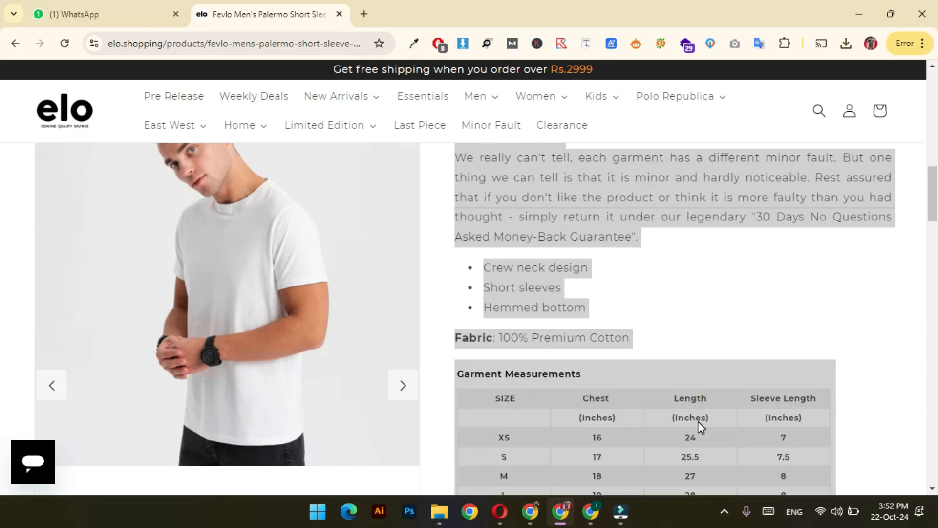
{"action": "key", "text": "alt+Tab"}
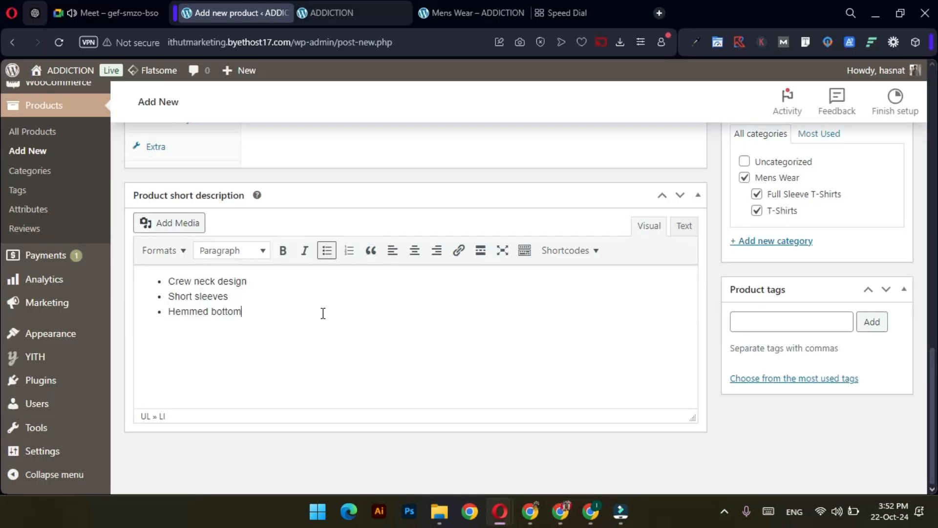
{"action": "scroll", "coordinate": [342, 255], "scroll_direction": "up", "scroll_amount": 10}
{"action": "scroll", "coordinate": [330, 228], "scroll_direction": "up", "scroll_amount": 5}
{"action": "left_click", "coordinate": [326, 299]}
{"action": "type", "text": "Please look at the size guide before completing your order as sizes vary from brand to brand. What is the fault? We really can't tell, each garment has a different minor fault. But one thing we can tell is that it is minor and hardly noticeable. Rest assured that if you don't like the product or think it is more faulty than you had thought - simply return it under our legendary \"30 Days No Questions Asked Money-Back Guarantee\". Crew neck design Short sleeves Hemmed bottom Fabric: 100% Premium Cotton"}
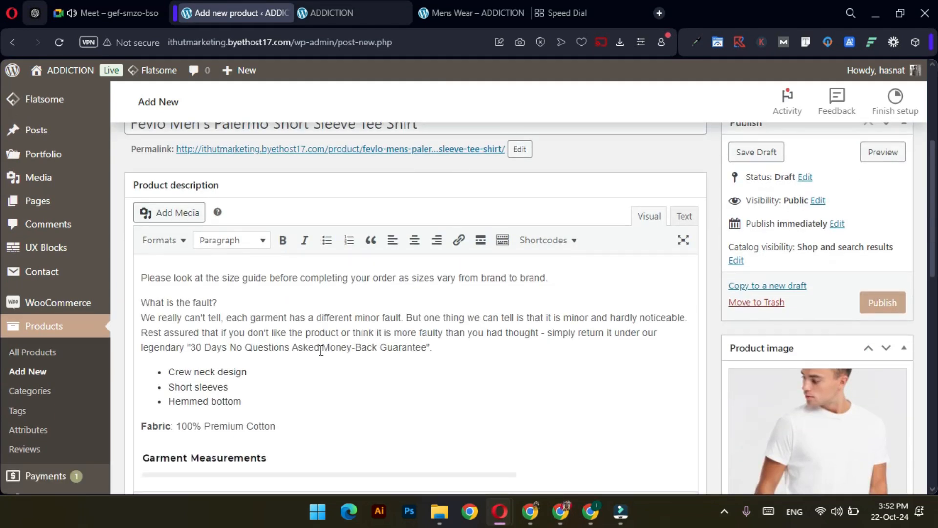
Publish the Fevlo Men's Palermo Short Sleeve Tee Shirt product.
{"action": "scroll", "coordinate": [342, 332], "scroll_direction": "down", "scroll_amount": 3}
{"action": "scroll", "coordinate": [435, 298], "scroll_direction": "down", "scroll_amount": 4}
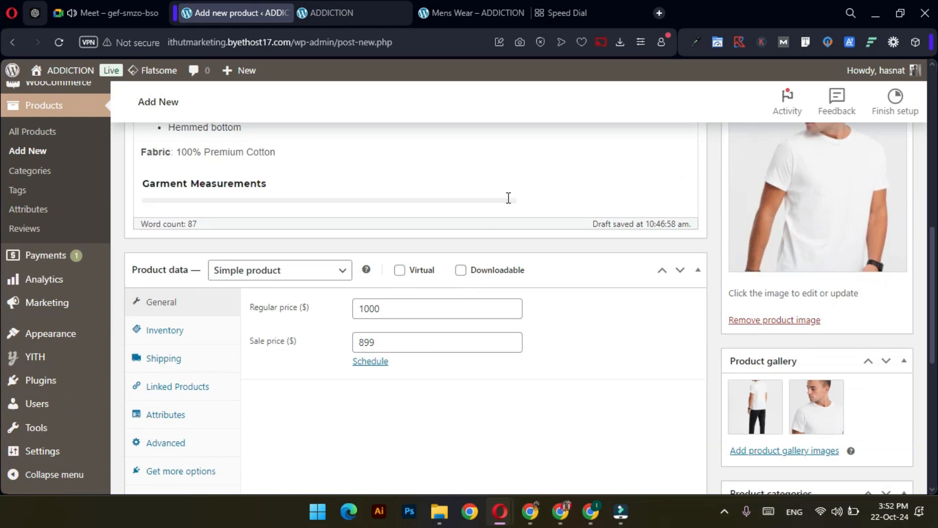
{"action": "scroll", "coordinate": [512, 225], "scroll_direction": "up", "scroll_amount": 5}
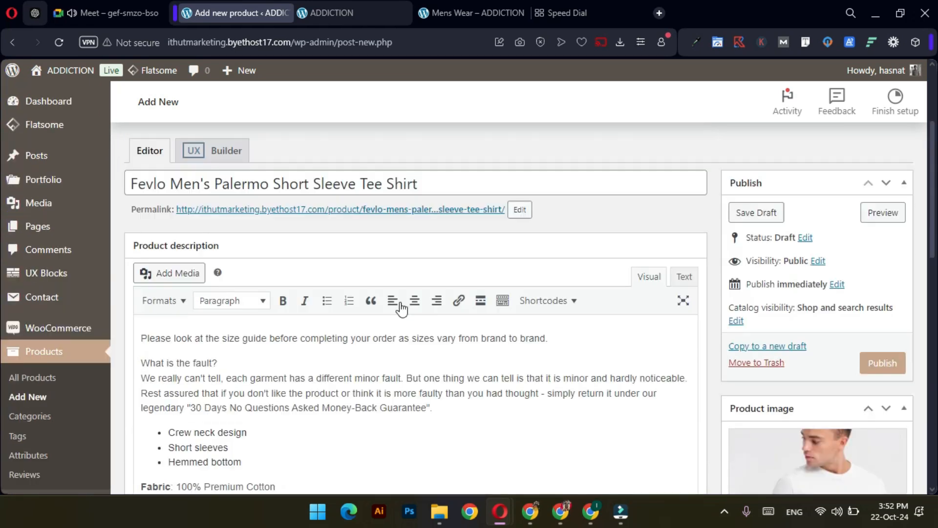
{"action": "scroll", "coordinate": [400, 301], "scroll_direction": "up", "scroll_amount": 3}
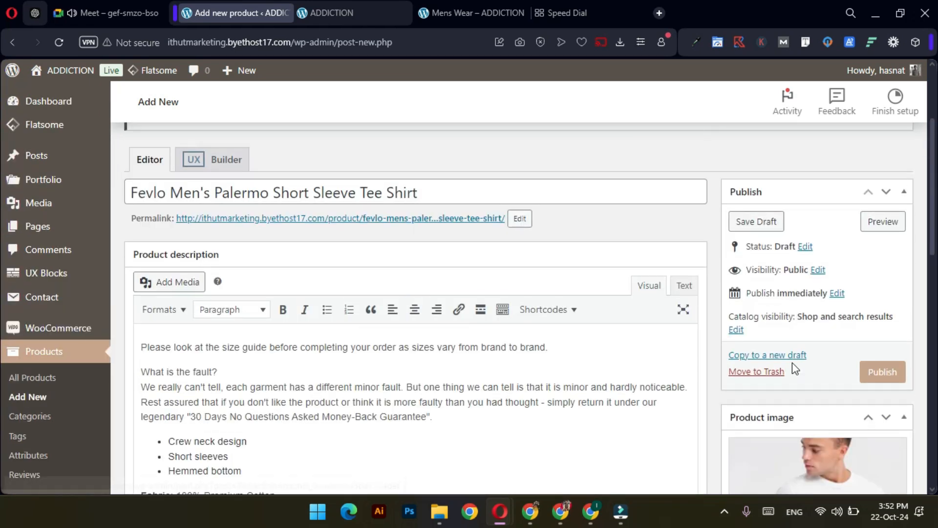
{"action": "left_click", "coordinate": [877, 377]}
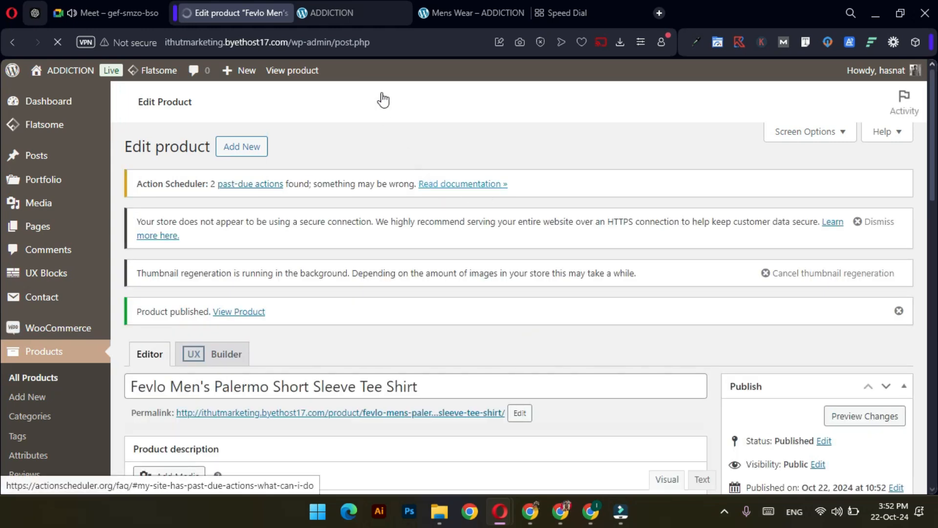
Reload the ADDICTION store's home page and check its featured categories section.
{"action": "left_click", "coordinate": [370, 2]}
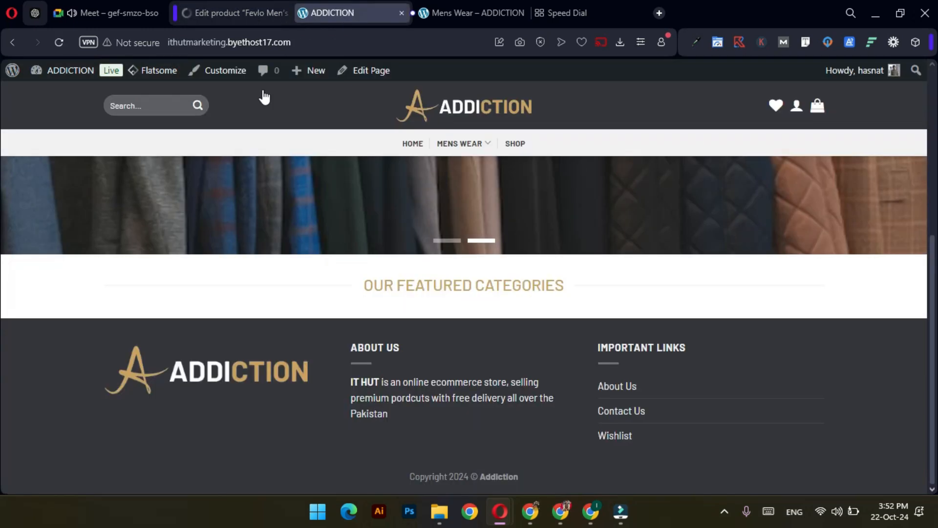
{"action": "left_click", "coordinate": [58, 43]}
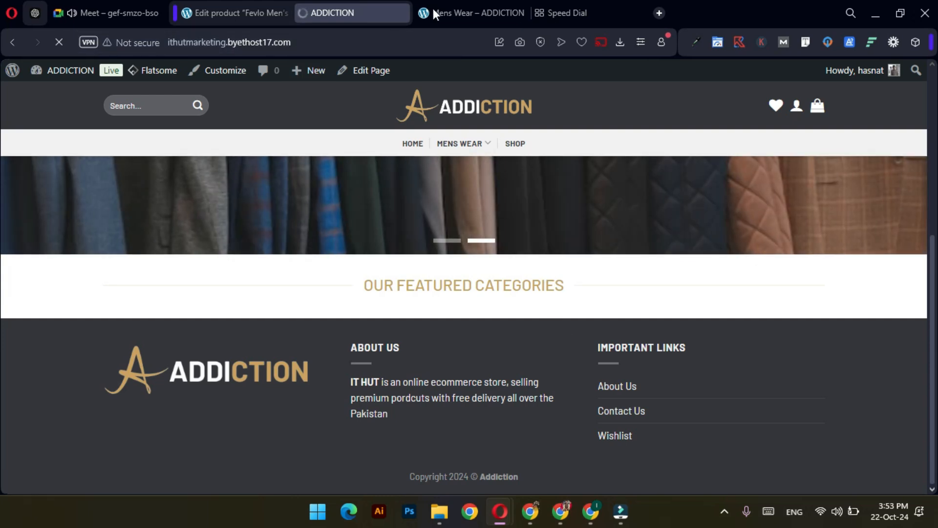
{"action": "left_click", "coordinate": [452, 4]}
{"action": "left_click", "coordinate": [350, 4]}
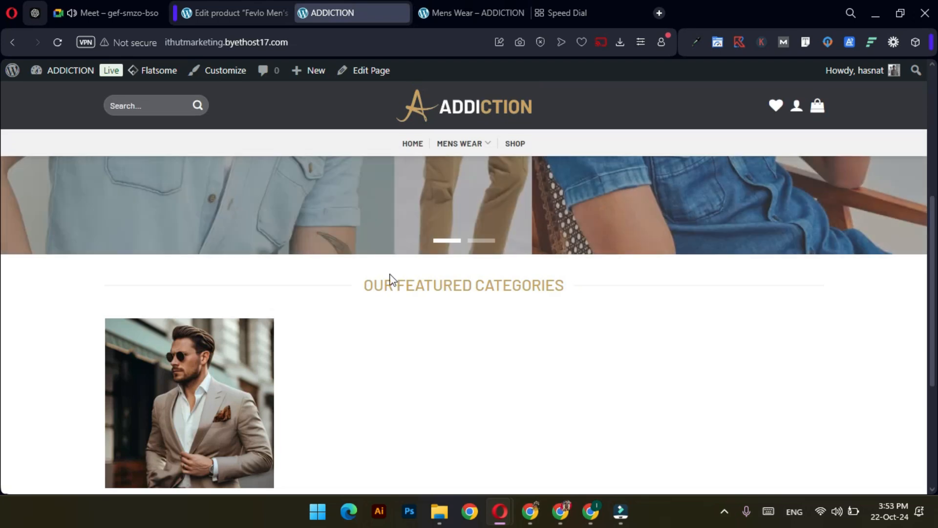
{"action": "scroll", "coordinate": [287, 326], "scroll_direction": "down", "scroll_amount": 3}
{"action": "scroll", "coordinate": [423, 310], "scroll_direction": "up", "scroll_amount": 1}
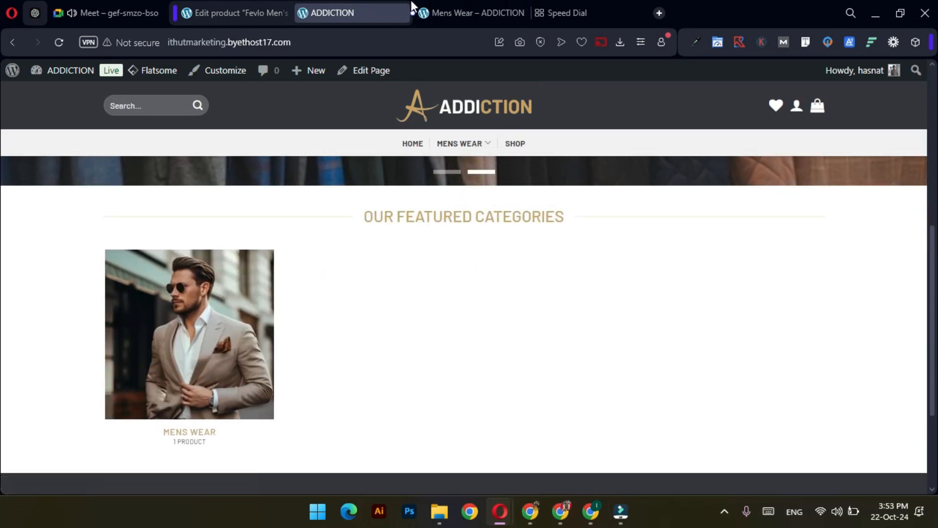
Check the subcategories on the store's Mens Wear category page.
{"action": "left_click", "coordinate": [465, 12]}
{"action": "left_click", "coordinate": [444, 187]}
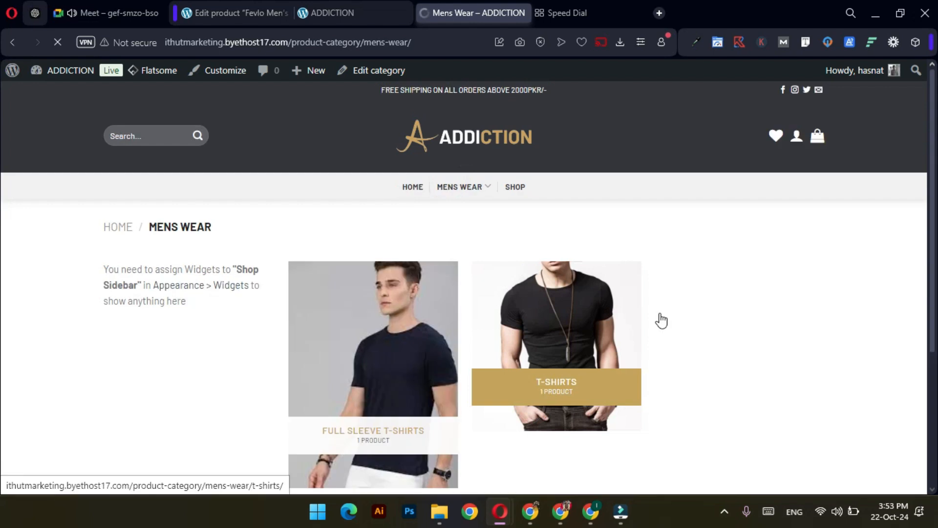
{"action": "scroll", "coordinate": [669, 320], "scroll_direction": "down", "scroll_amount": 2}
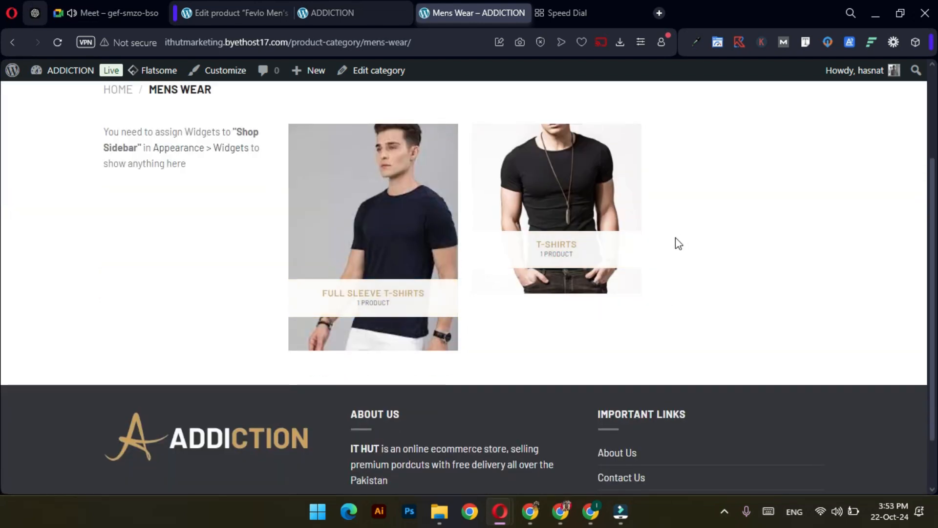
{"action": "scroll", "coordinate": [414, 273], "scroll_direction": "up", "scroll_amount": 1}
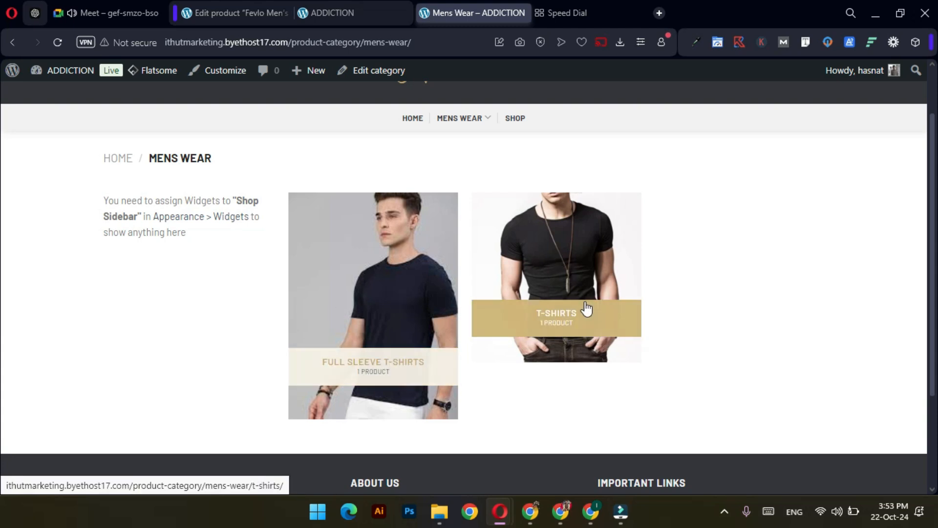
{"action": "scroll", "coordinate": [449, 308], "scroll_direction": "up", "scroll_amount": 2}
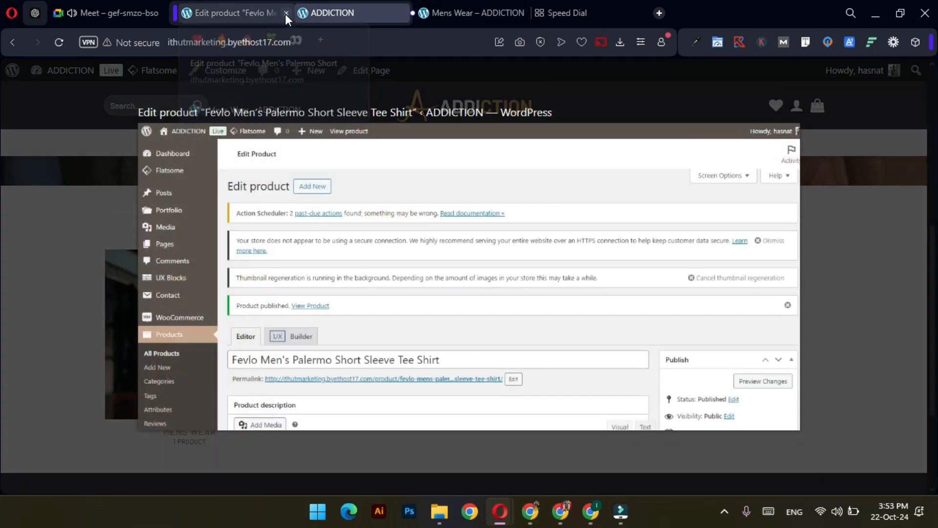
Close the product editing page, open the home page in UX Builder, and open the Product Categories element's options.
{"action": "left_click", "coordinate": [286, 14]}
{"action": "left_click", "coordinate": [367, 96]}
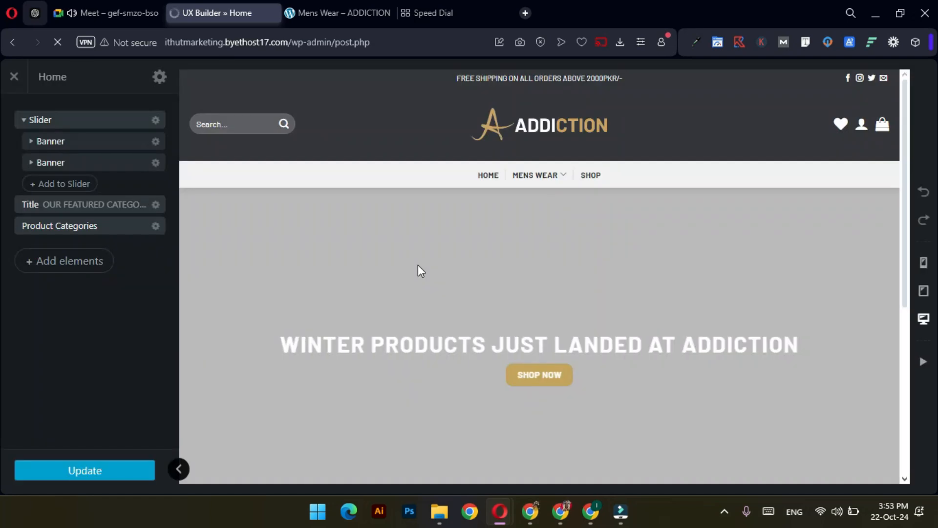
{"action": "scroll", "coordinate": [417, 265], "scroll_direction": "down", "scroll_amount": 3}
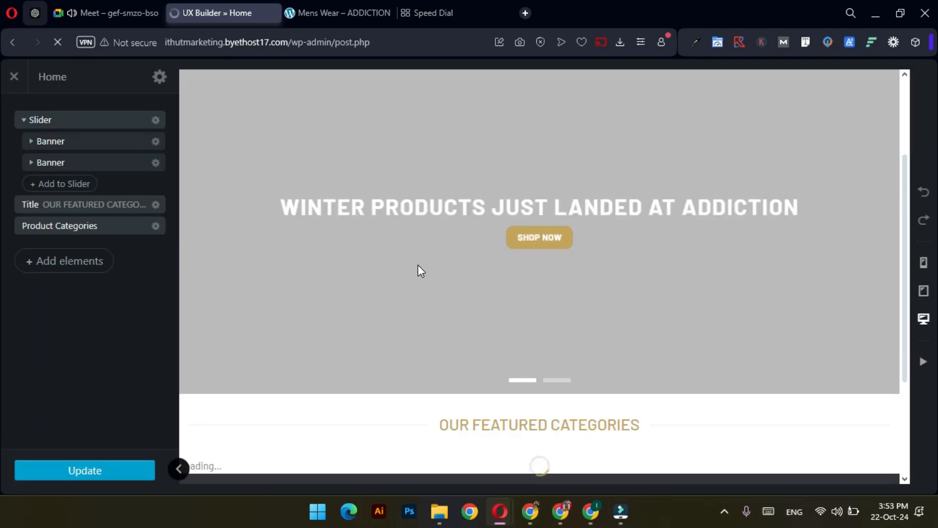
{"action": "scroll", "coordinate": [403, 256], "scroll_direction": "down", "scroll_amount": 3}
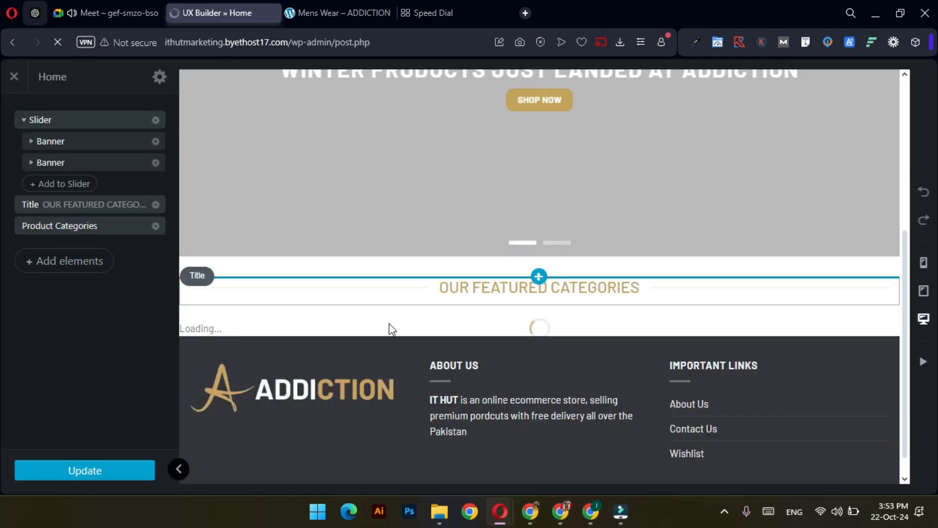
{"action": "left_click", "coordinate": [156, 227]}
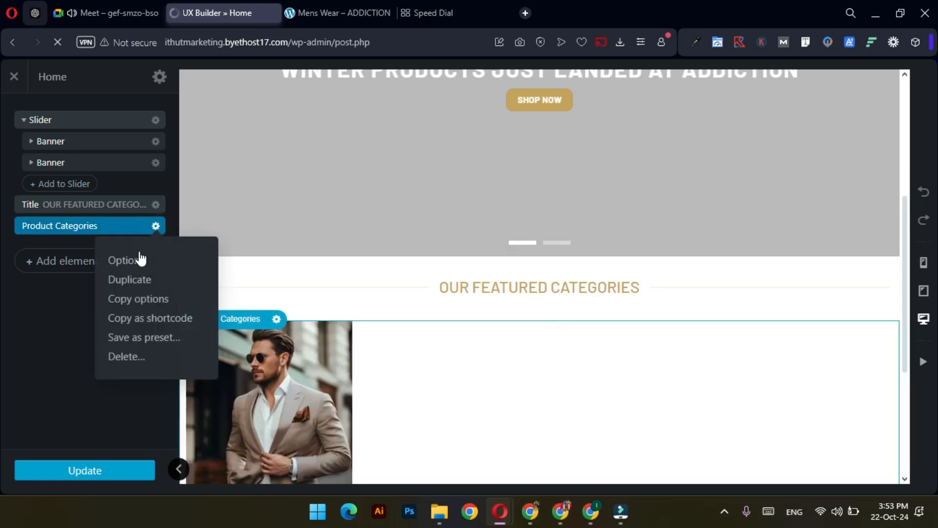
{"action": "left_click", "coordinate": [135, 261]}
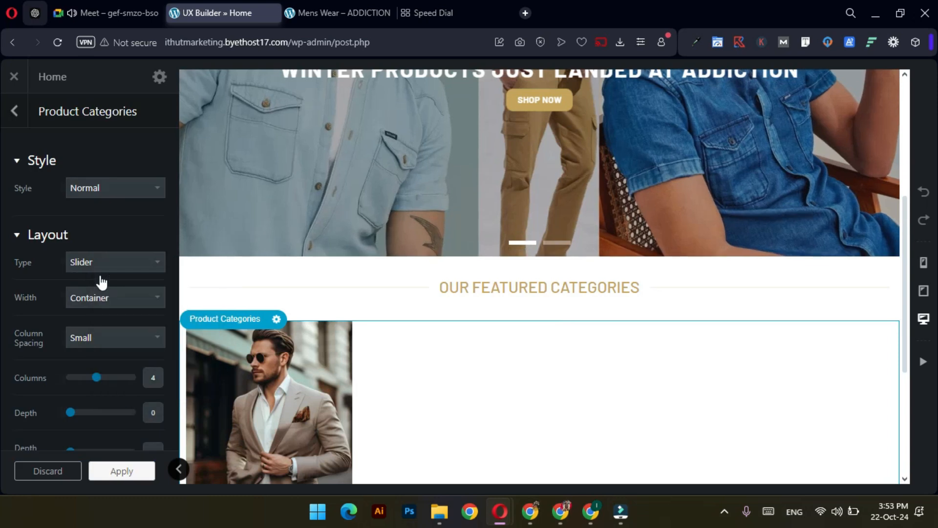
Set the Product Categories layout type to Row.
{"action": "scroll", "coordinate": [48, 264], "scroll_direction": "down", "scroll_amount": 2}
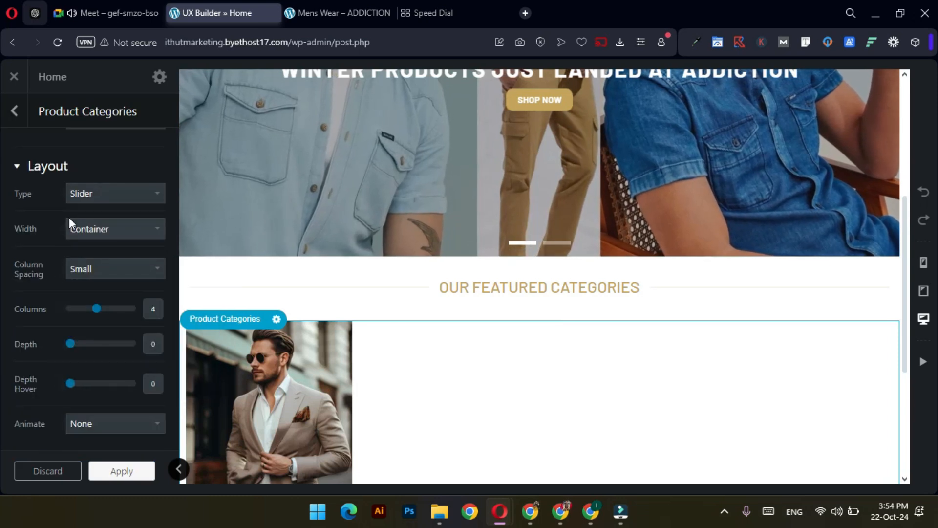
{"action": "scroll", "coordinate": [55, 228], "scroll_direction": "up", "scroll_amount": 2}
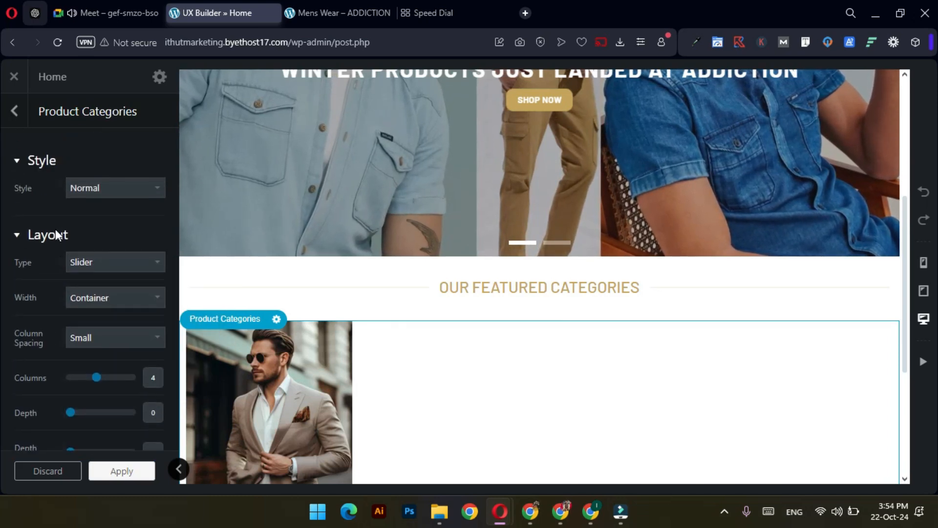
{"action": "left_click", "coordinate": [91, 264]}
{"action": "left_click", "coordinate": [86, 316]}
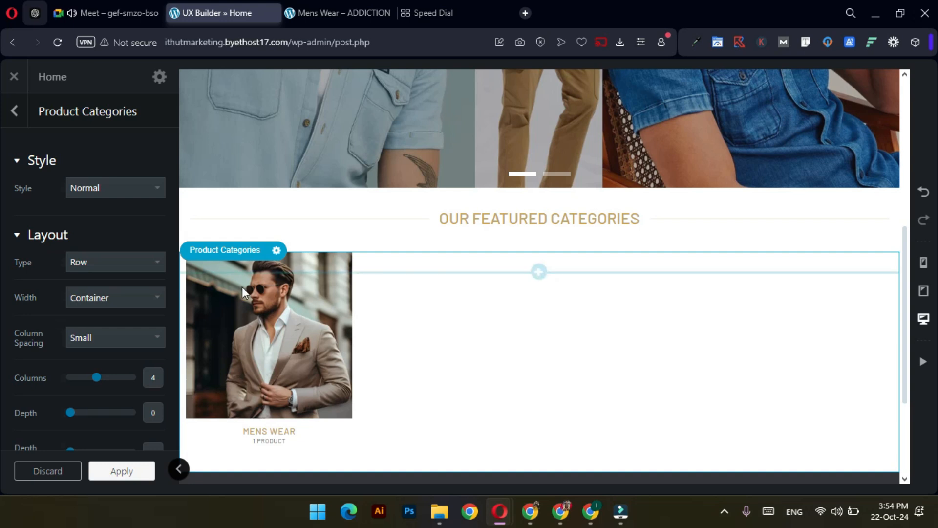
Choose Mens Wear, Full Sleeve T-Shirts and T-Shirts as the categories shown in the featured section.
{"action": "scroll", "coordinate": [38, 301], "scroll_direction": "down", "scroll_amount": 1}
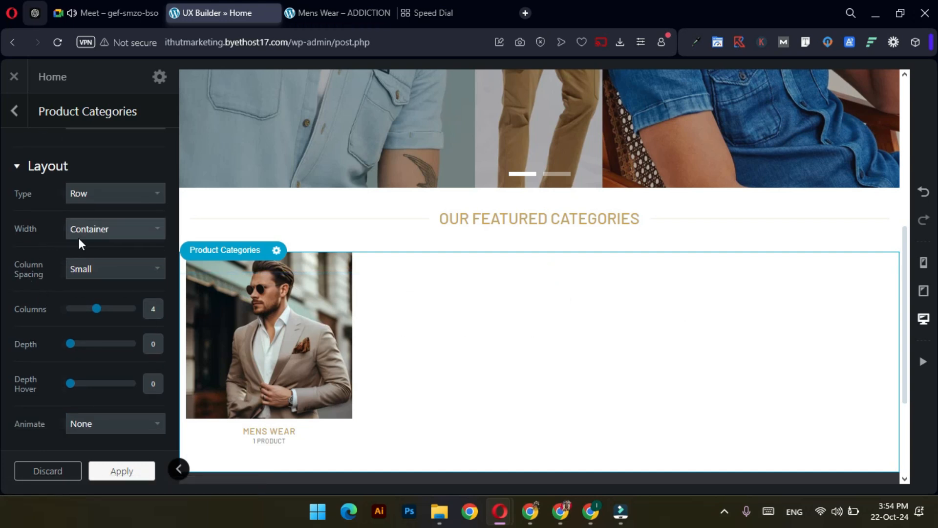
{"action": "scroll", "coordinate": [44, 282], "scroll_direction": "down", "scroll_amount": 2}
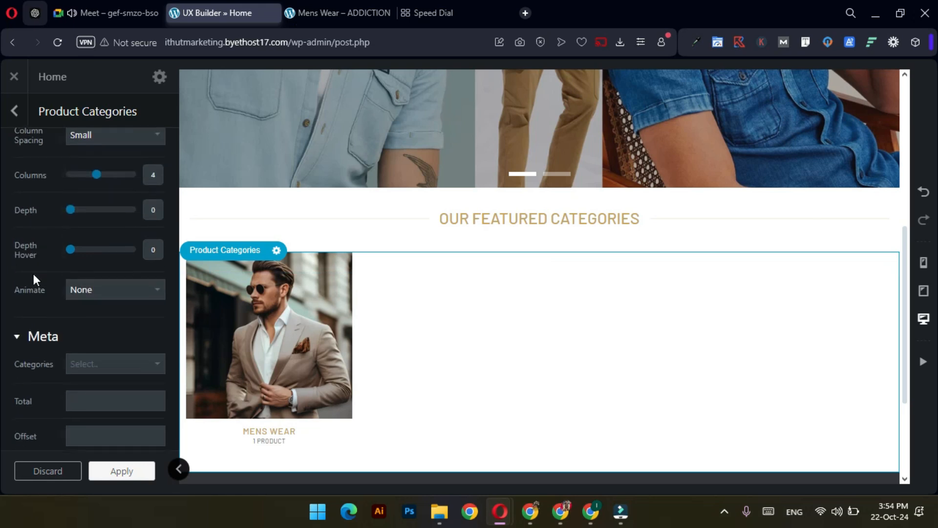
{"action": "scroll", "coordinate": [91, 290], "scroll_direction": "down", "scroll_amount": 2}
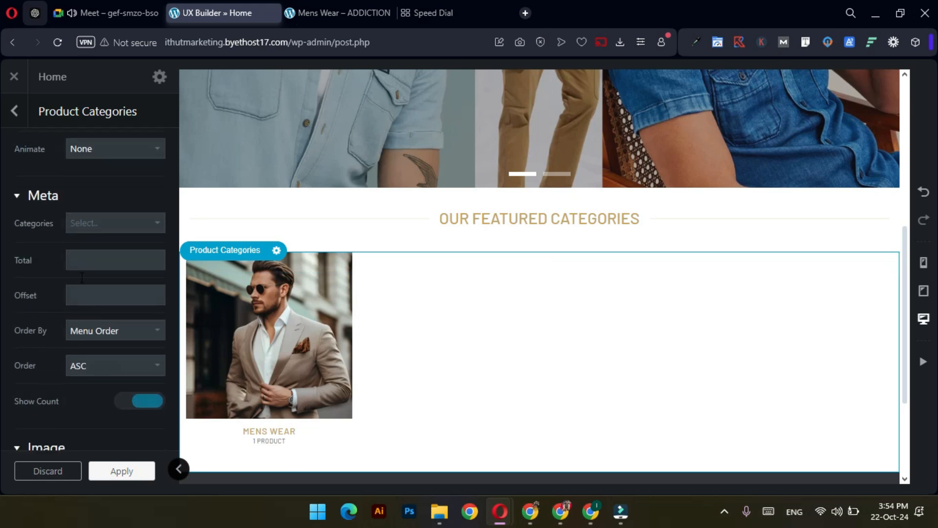
{"action": "left_click", "coordinate": [97, 225]}
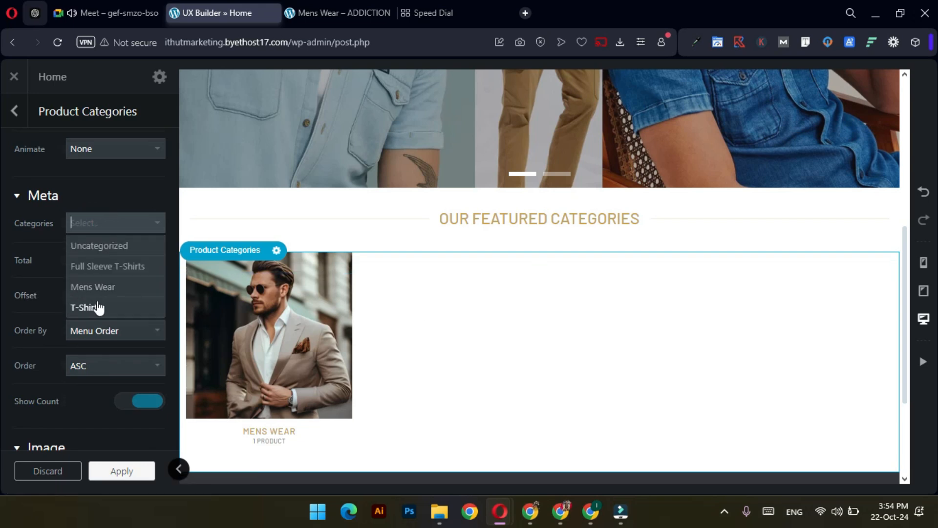
{"action": "left_click", "coordinate": [107, 287]}
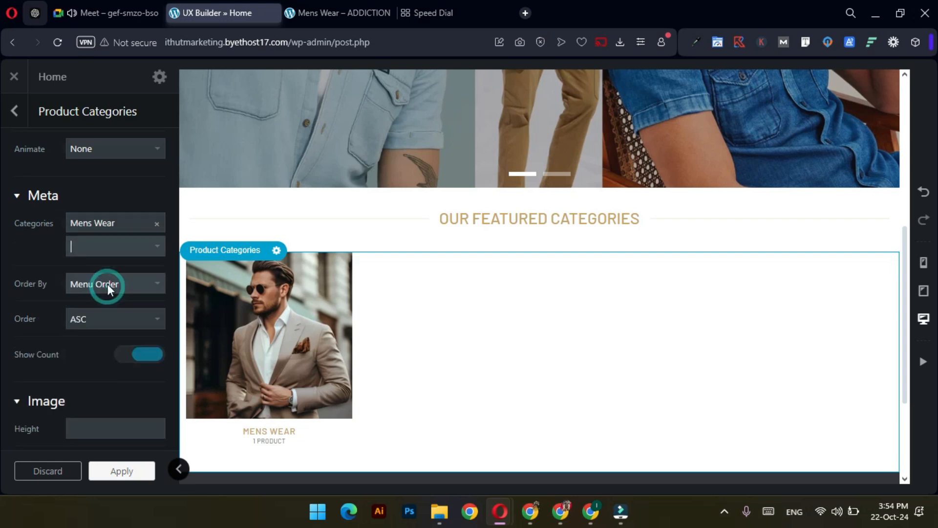
{"action": "left_click", "coordinate": [98, 245]}
{"action": "left_click", "coordinate": [92, 309]}
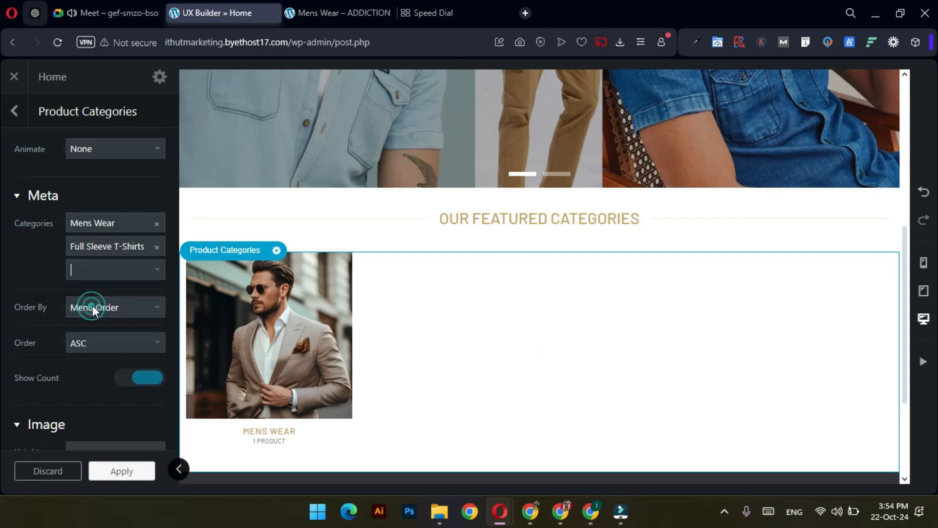
{"action": "left_click", "coordinate": [92, 269]}
{"action": "left_click", "coordinate": [105, 374]}
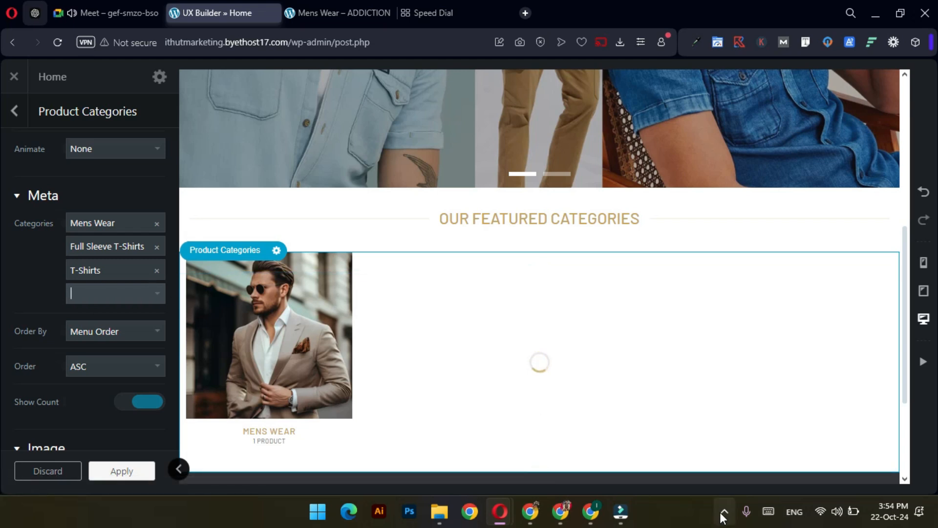
{"action": "scroll", "coordinate": [437, 386], "scroll_direction": "down", "scroll_amount": 1}
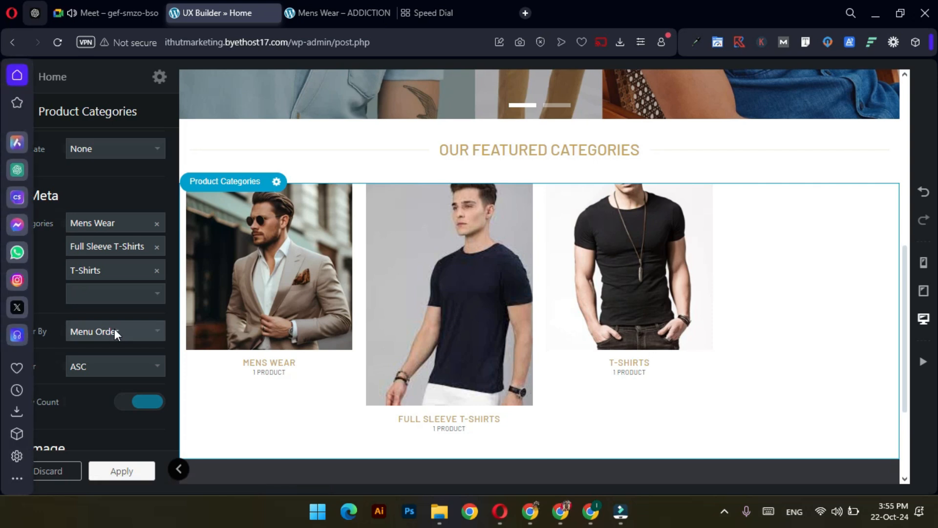
Set the Product Categories layout to 3 columns.
{"action": "scroll", "coordinate": [42, 309], "scroll_direction": "up", "scroll_amount": 5}
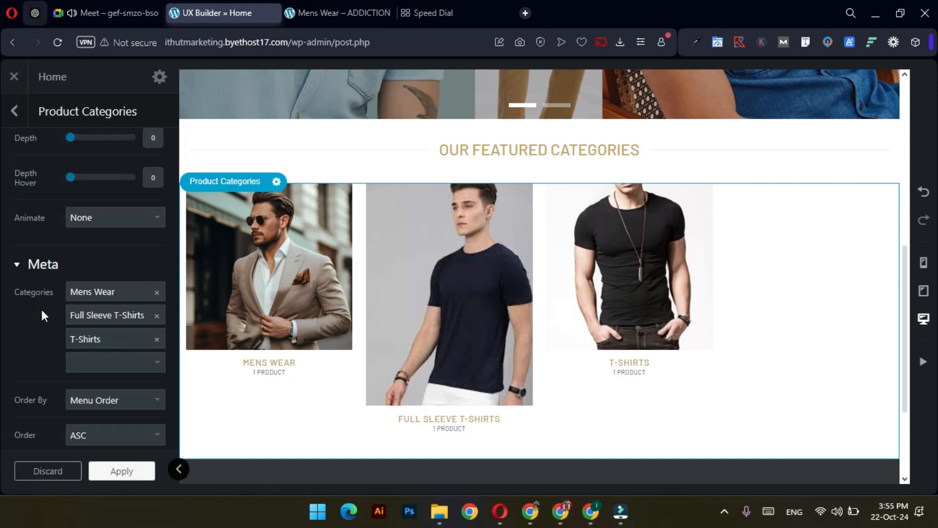
{"action": "left_click_drag", "start_coordinate": [97, 240], "coordinate": [88, 240]}
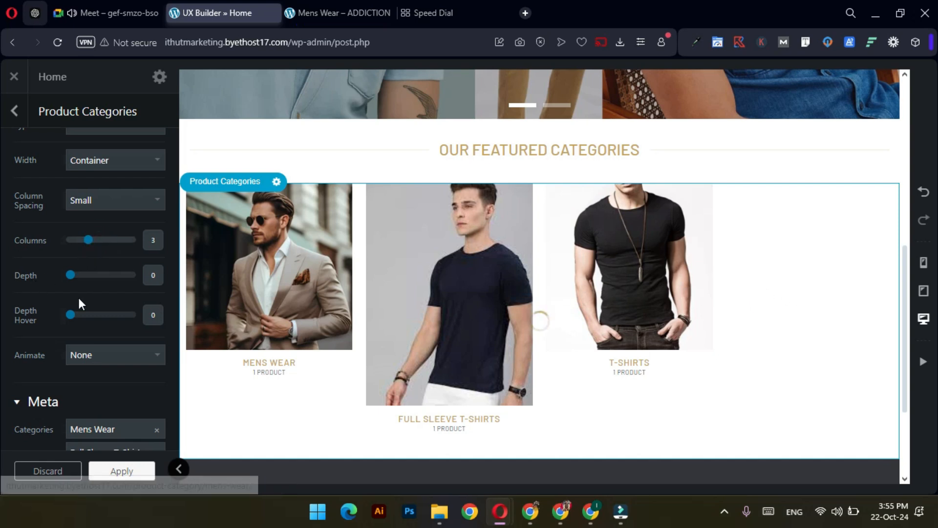
{"action": "scroll", "coordinate": [83, 234], "scroll_direction": "up", "scroll_amount": 3}
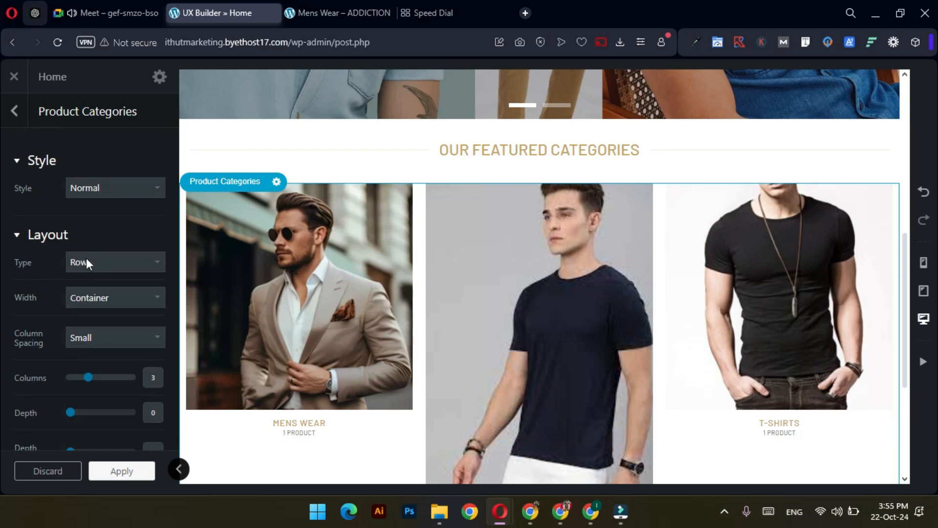
Set the Product Categories style to Overlay.
{"action": "left_click", "coordinate": [108, 190]}
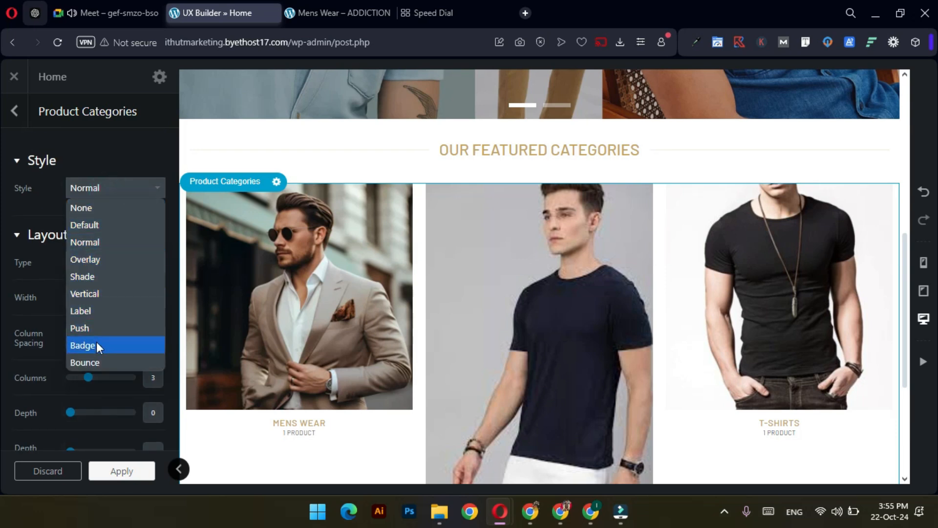
{"action": "left_click", "coordinate": [94, 262]}
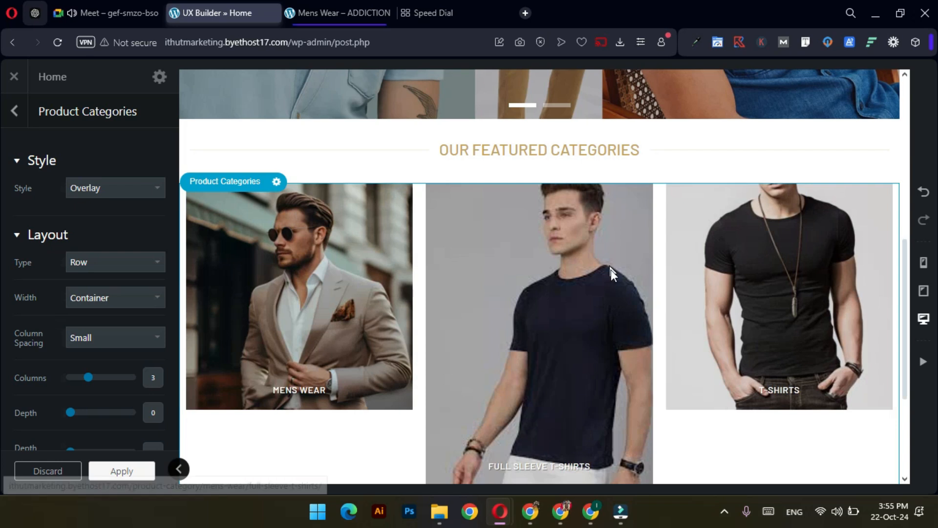
{"action": "scroll", "coordinate": [611, 269], "scroll_direction": "down", "scroll_amount": 1}
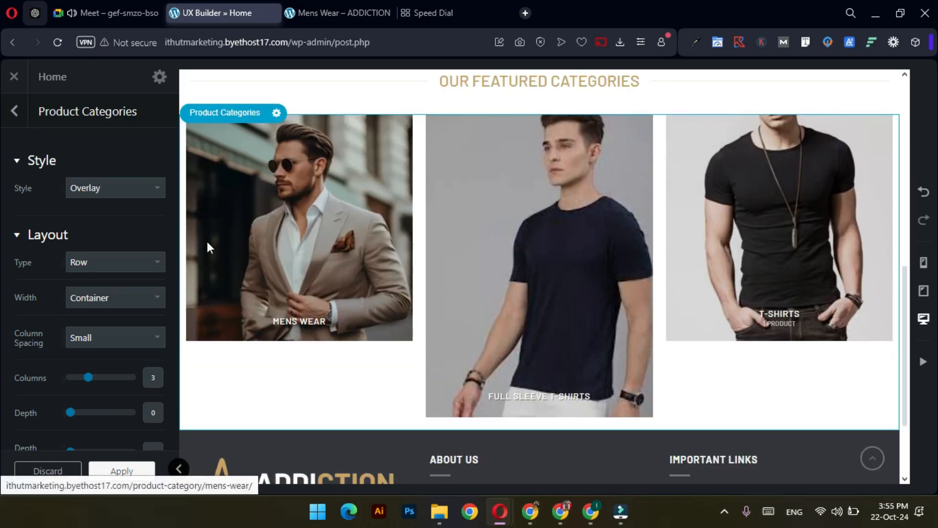
Turn off the product count on the featured categories.
{"action": "scroll", "coordinate": [64, 248], "scroll_direction": "down", "scroll_amount": 3}
{"action": "scroll", "coordinate": [64, 248], "scroll_direction": "down", "scroll_amount": 3}
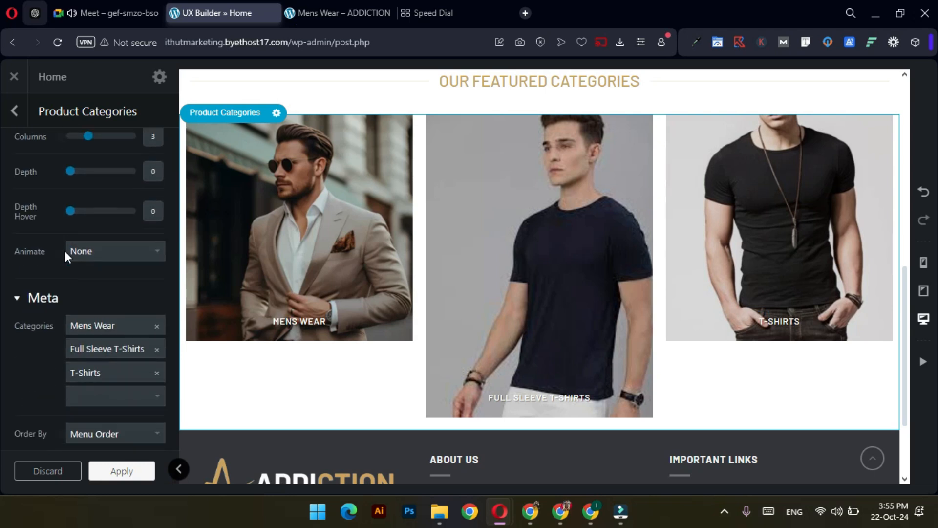
{"action": "scroll", "coordinate": [43, 293], "scroll_direction": "down", "scroll_amount": 5}
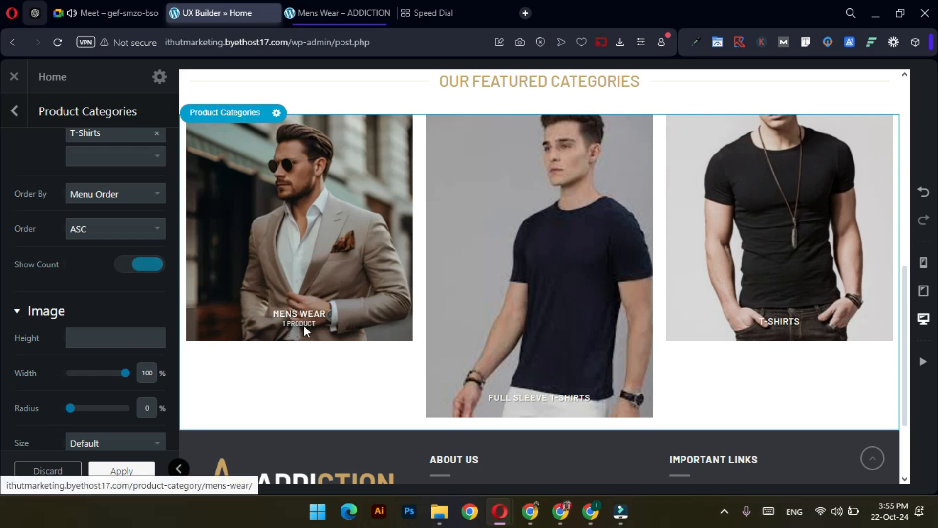
{"action": "left_click", "coordinate": [130, 263]}
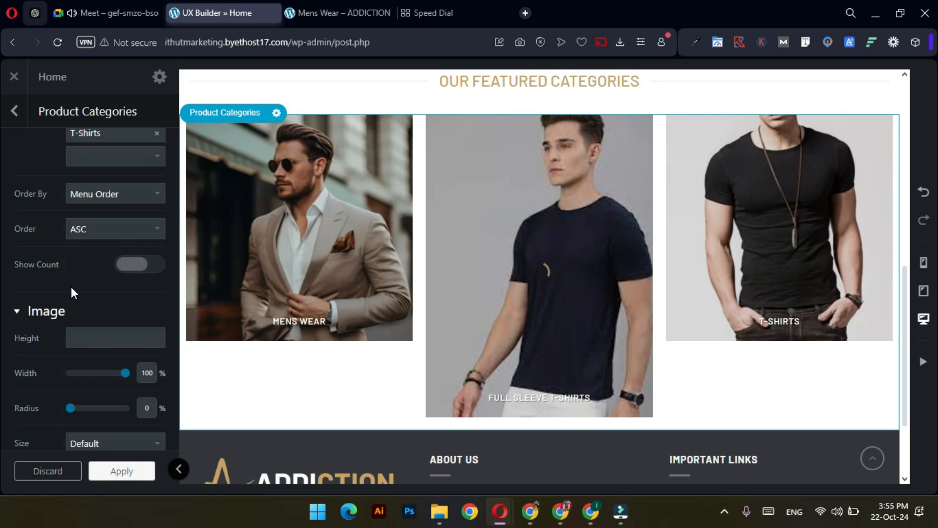
Set the category image height to the 1:1 ratio (100%).
{"action": "scroll", "coordinate": [71, 287], "scroll_direction": "down", "scroll_amount": 1}
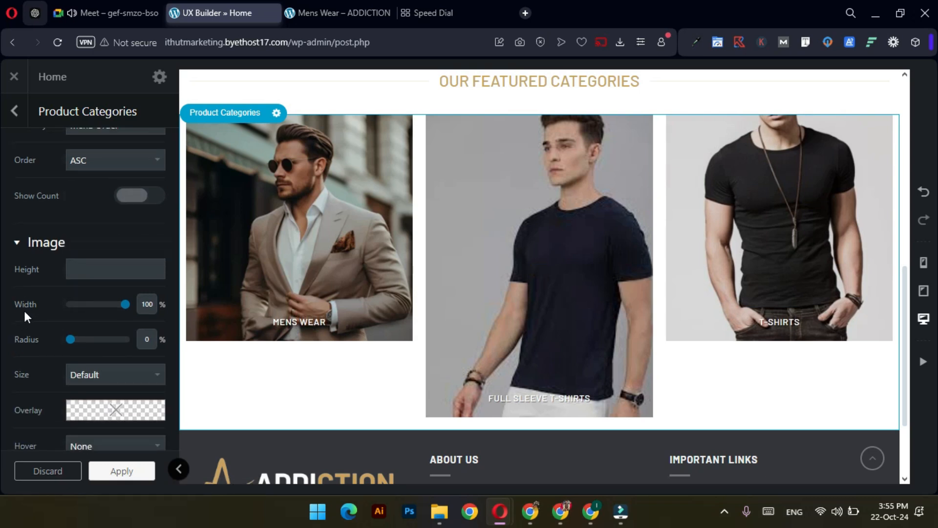
{"action": "left_click", "coordinate": [91, 268]}
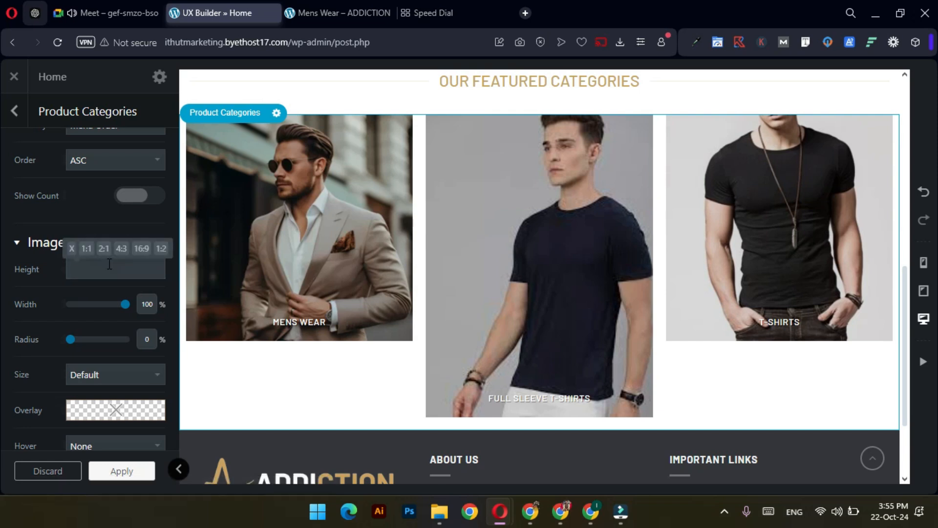
{"action": "left_click", "coordinate": [87, 249]}
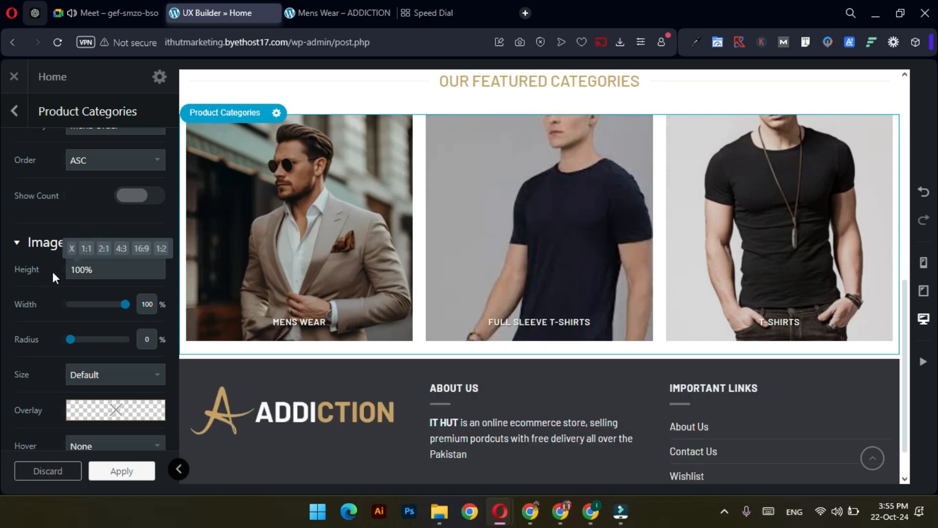
Review the featured categories in the page preview and look through the element's remaining image and text options.
{"action": "scroll", "coordinate": [386, 242], "scroll_direction": "up", "scroll_amount": 2}
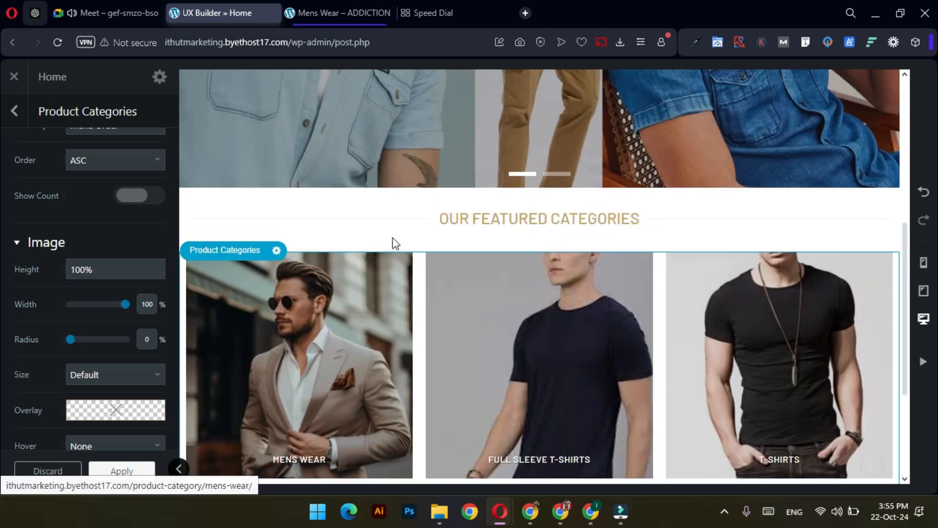
{"action": "scroll", "coordinate": [391, 238], "scroll_direction": "down", "scroll_amount": 1}
{"action": "scroll", "coordinate": [392, 236], "scroll_direction": "down", "scroll_amount": 2}
{"action": "scroll", "coordinate": [113, 298], "scroll_direction": "down", "scroll_amount": 4}
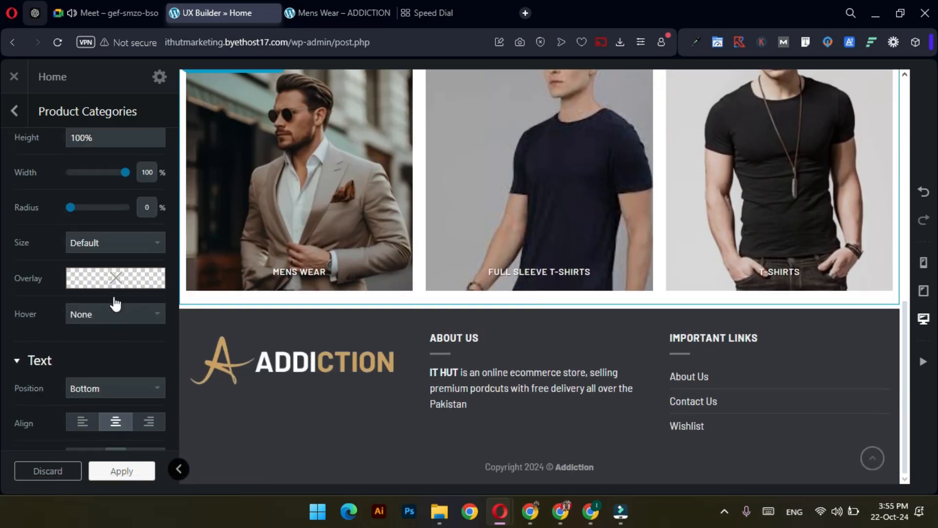
{"action": "scroll", "coordinate": [113, 293], "scroll_direction": "down", "scroll_amount": 4}
{"action": "scroll", "coordinate": [113, 285], "scroll_direction": "up", "scroll_amount": 4}
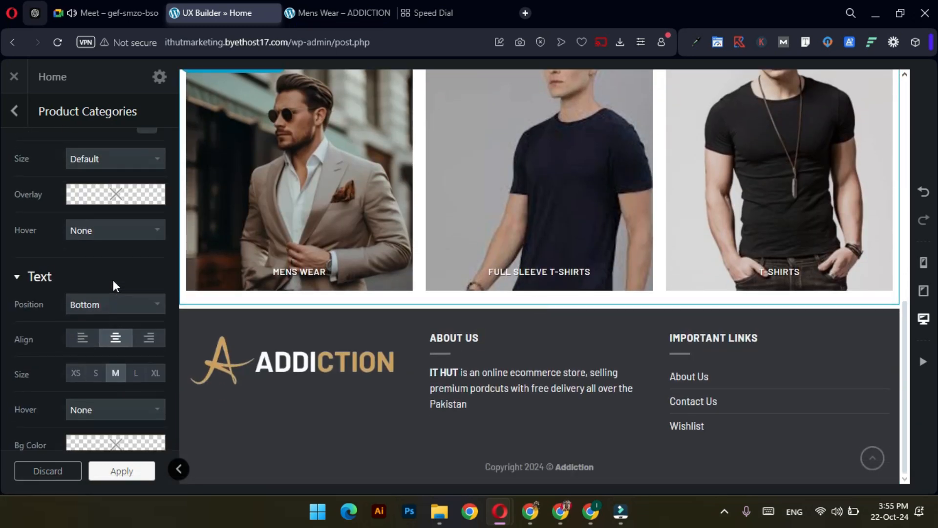
Set the category label text position to Middle and its size to L in the featured categories.
{"action": "scroll", "coordinate": [529, 206], "scroll_direction": "up", "scroll_amount": 1}
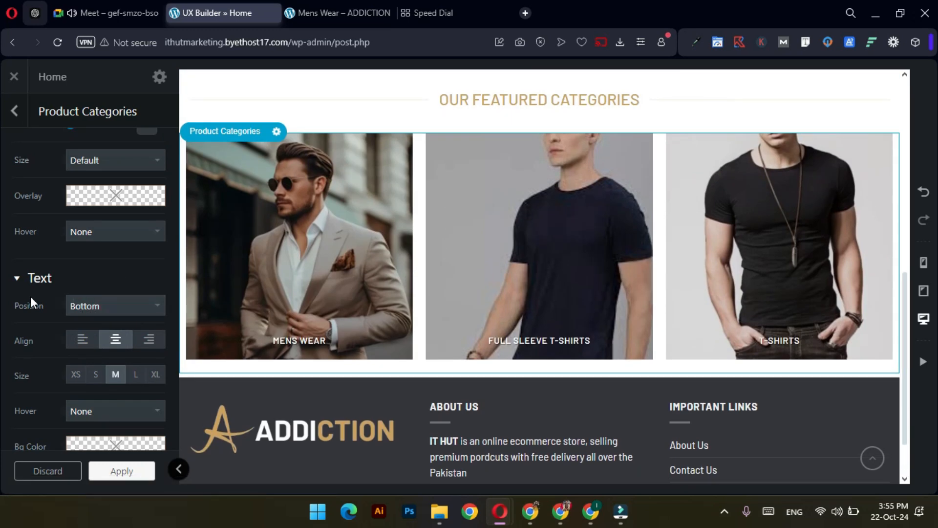
{"action": "left_click", "coordinate": [96, 305]}
{"action": "left_click", "coordinate": [104, 343]}
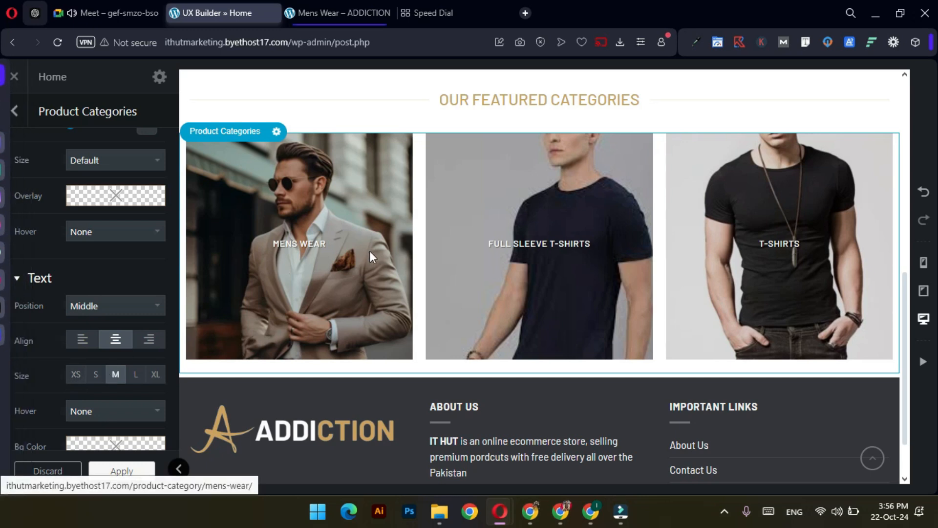
{"action": "left_click", "coordinate": [134, 375]}
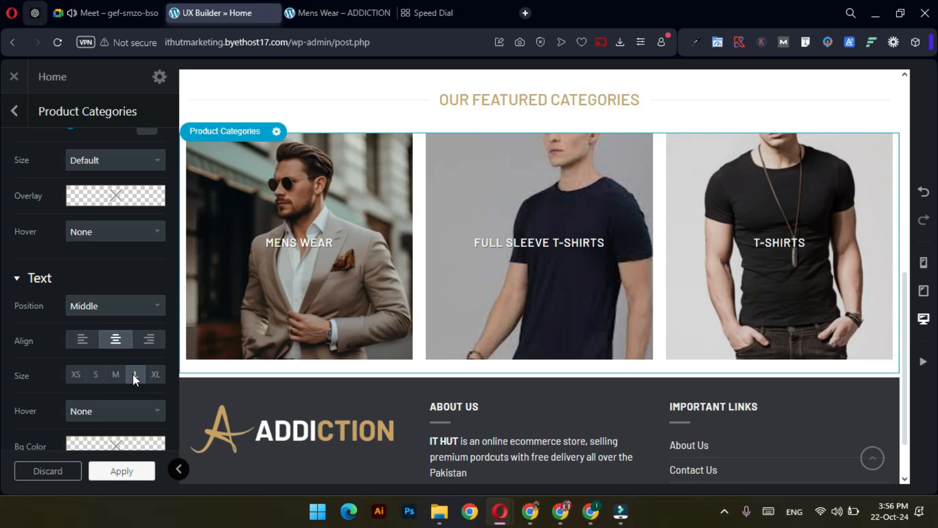
{"action": "left_click", "coordinate": [152, 375]}
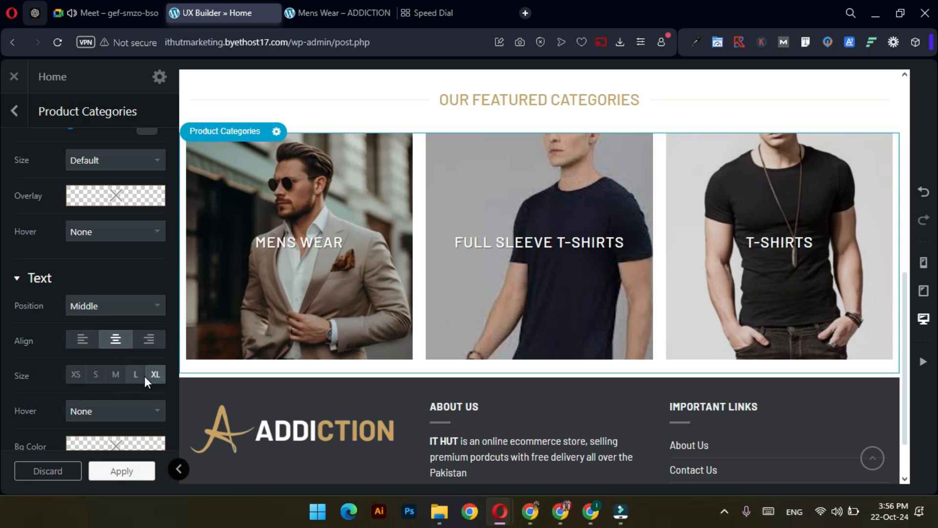
{"action": "left_click", "coordinate": [137, 375]}
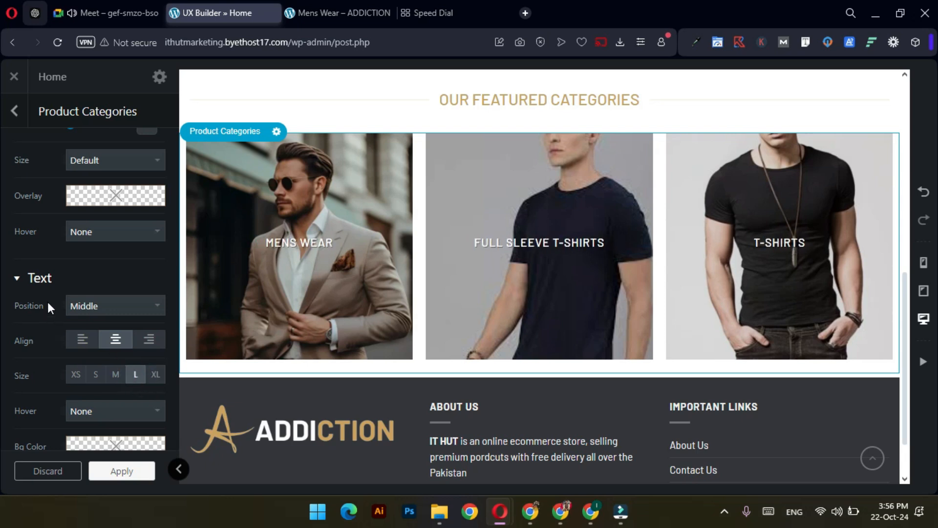
Set the category images' hover effect to Zoom.
{"action": "mouse_move", "coordinate": [1, 286]}
{"action": "scroll", "coordinate": [33, 323], "scroll_direction": "down", "scroll_amount": 2}
{"action": "scroll", "coordinate": [34, 323], "scroll_direction": "down", "scroll_amount": 2}
{"action": "scroll", "coordinate": [35, 321], "scroll_direction": "down", "scroll_amount": 2}
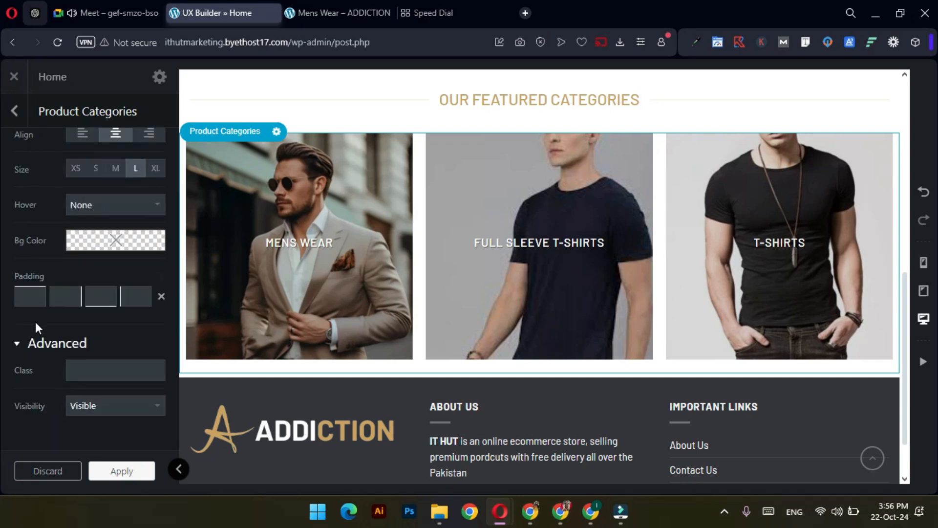
{"action": "scroll", "coordinate": [36, 321], "scroll_direction": "up", "scroll_amount": 8}
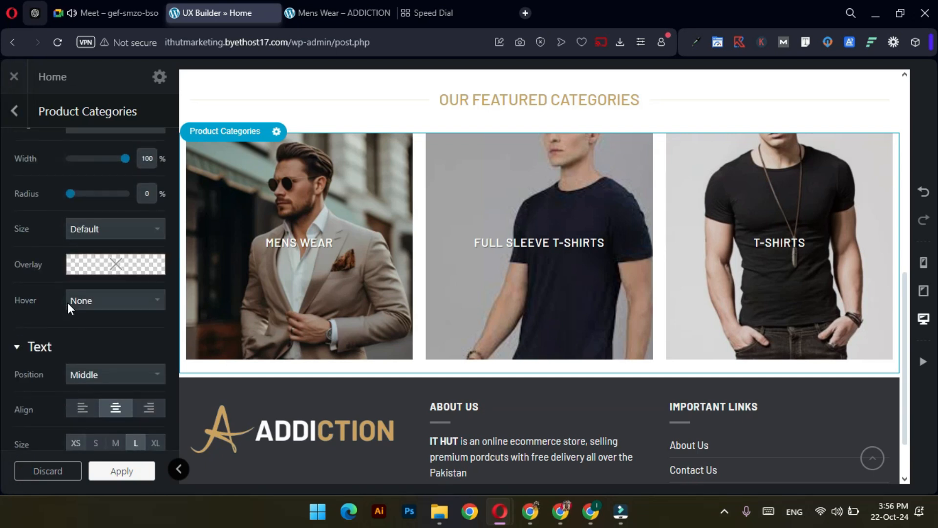
{"action": "left_click", "coordinate": [104, 303]}
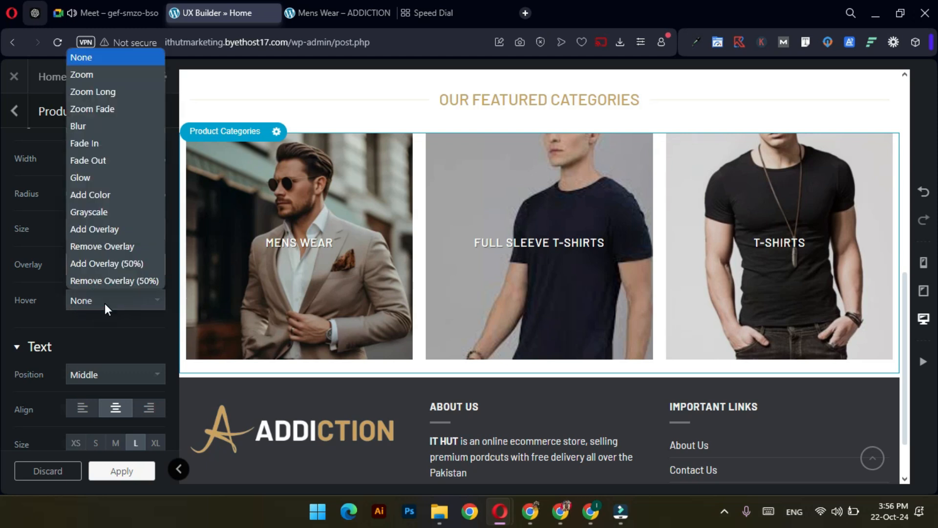
{"action": "left_click", "coordinate": [112, 78]}
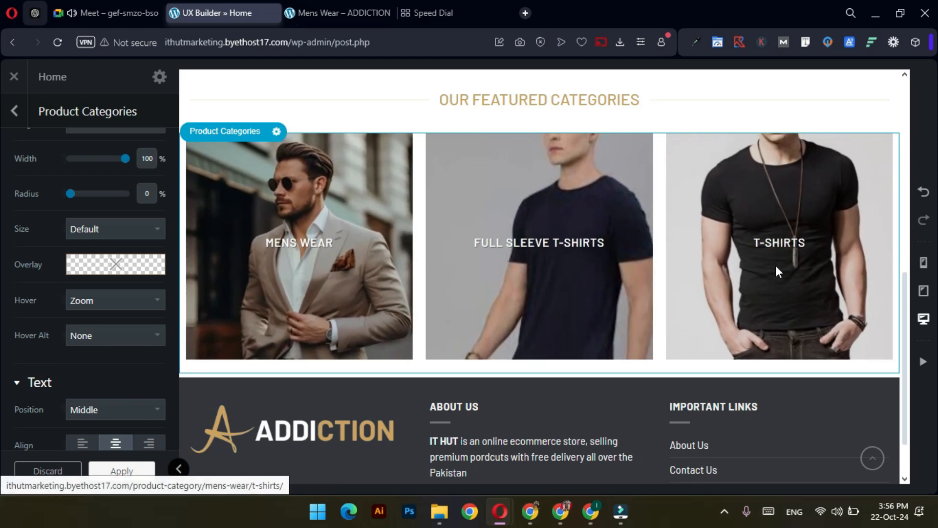
Round the category images' corners with a radius of 4%.
{"action": "scroll", "coordinate": [84, 277], "scroll_direction": "up", "scroll_amount": 3}
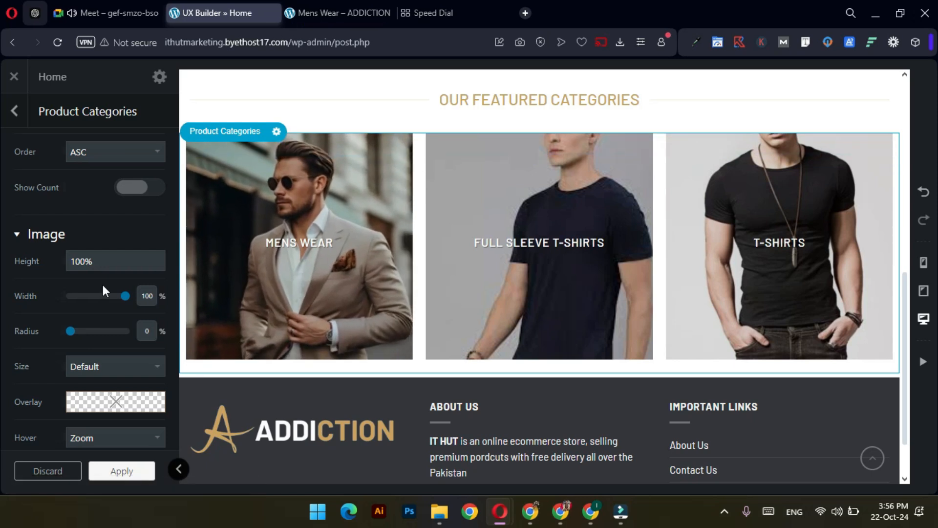
{"action": "left_click_drag", "start_coordinate": [70, 330], "coordinate": [77, 331]}
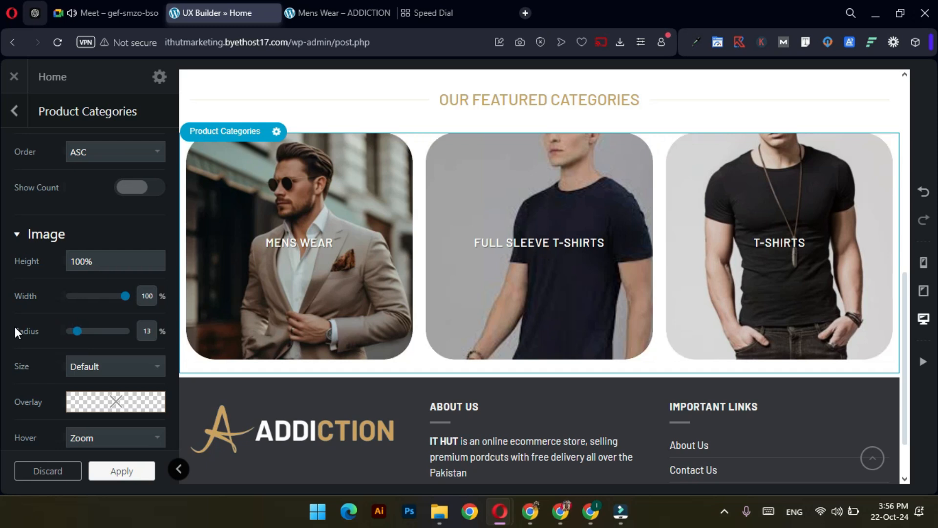
{"action": "left_click_drag", "start_coordinate": [77, 334], "coordinate": [72, 332]}
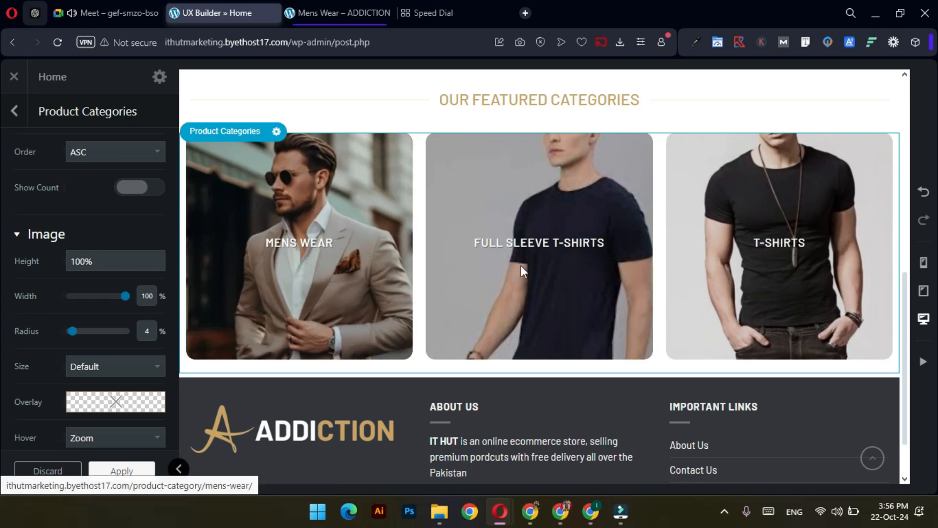
Apply the Product Categories settings and review the slider and featured categories in the home page preview.
{"action": "scroll", "coordinate": [437, 282], "scroll_direction": "up", "scroll_amount": 4}
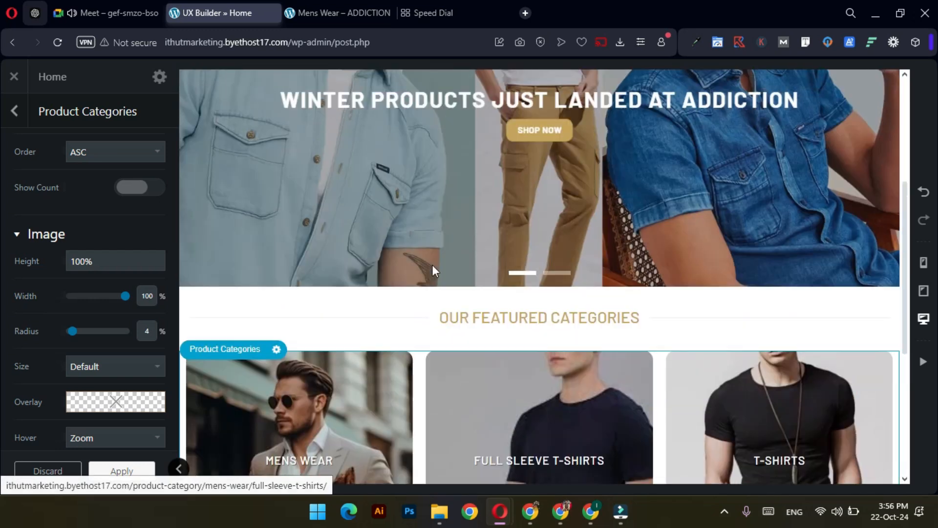
{"action": "scroll", "coordinate": [433, 255], "scroll_direction": "down", "scroll_amount": 8}
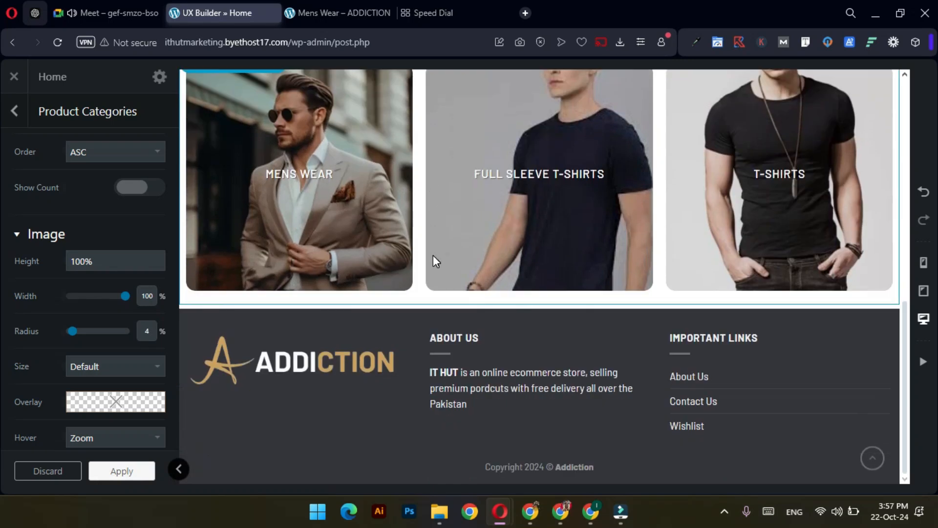
{"action": "scroll", "coordinate": [436, 253], "scroll_direction": "up", "scroll_amount": 5}
{"action": "scroll", "coordinate": [436, 254], "scroll_direction": "down", "scroll_amount": 2}
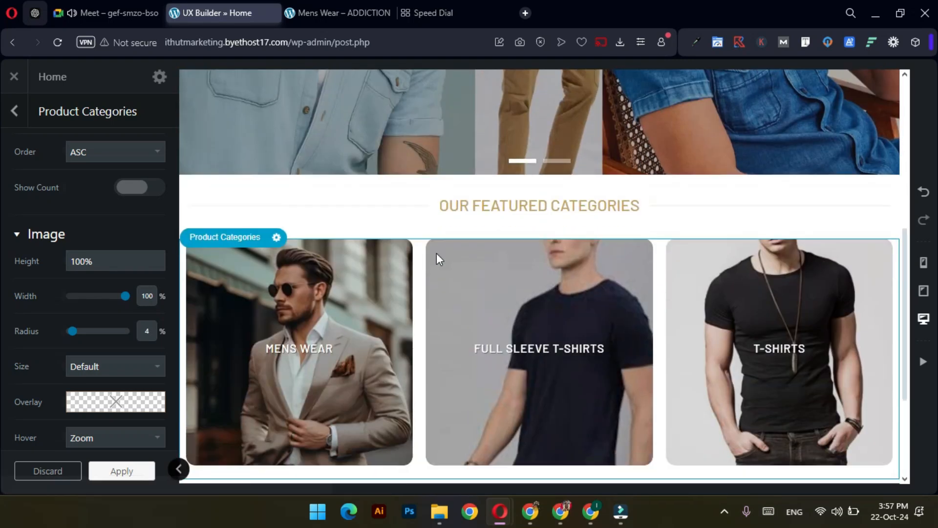
{"action": "scroll", "coordinate": [436, 253], "scroll_direction": "down", "scroll_amount": 4}
{"action": "left_click", "coordinate": [122, 470]}
{"action": "left_click", "coordinate": [123, 468]}
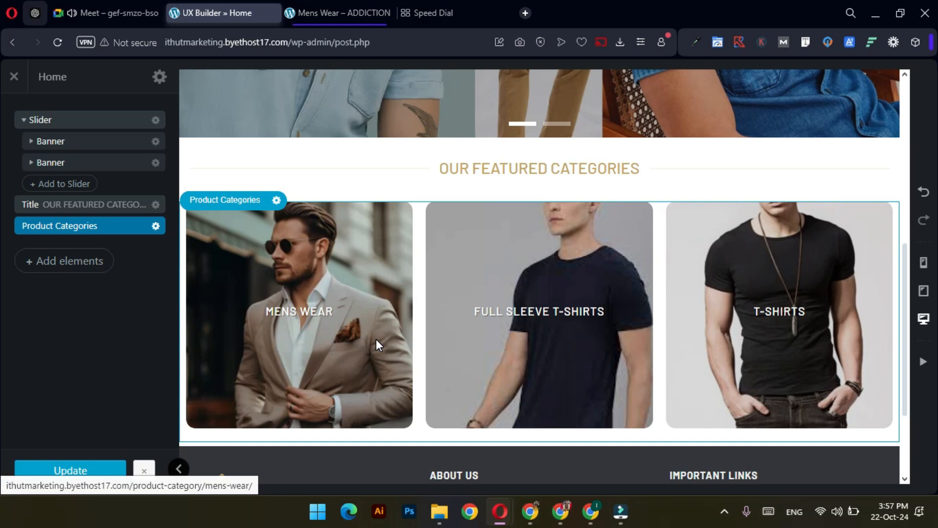
{"action": "scroll", "coordinate": [379, 338], "scroll_direction": "up", "scroll_amount": 8}
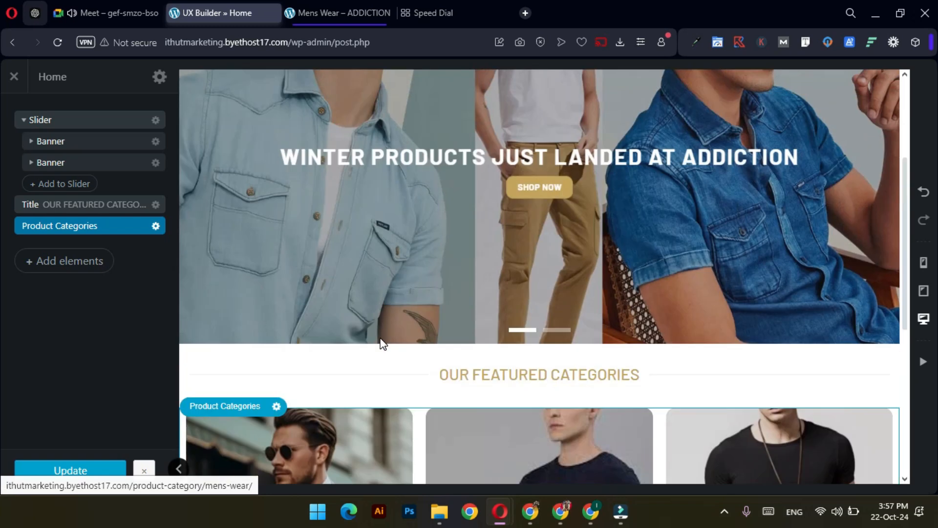
{"action": "scroll", "coordinate": [380, 338], "scroll_direction": "down", "scroll_amount": 5}
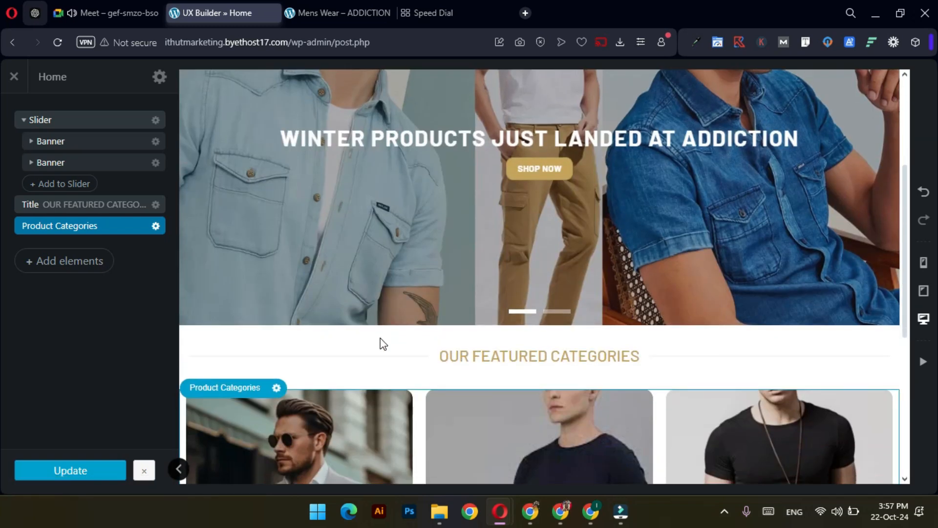
{"action": "scroll", "coordinate": [616, 337], "scroll_direction": "up", "scroll_amount": 5}
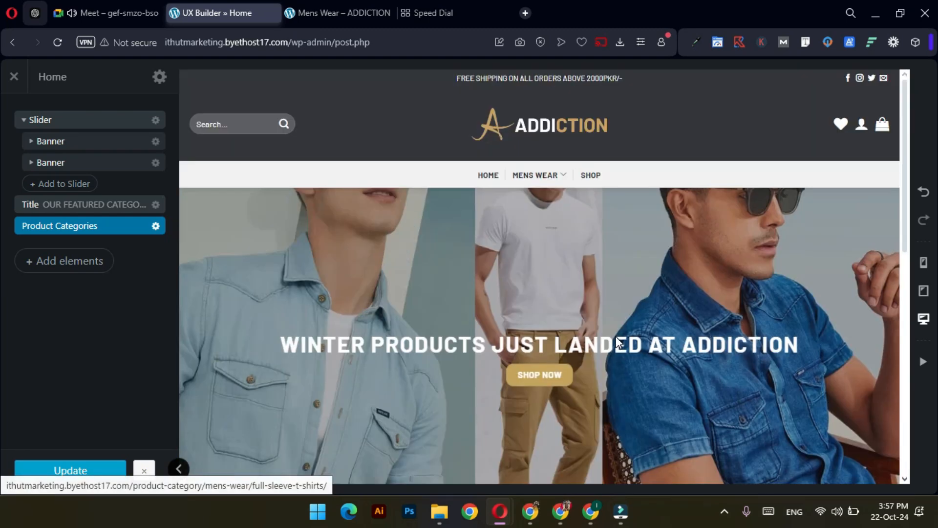